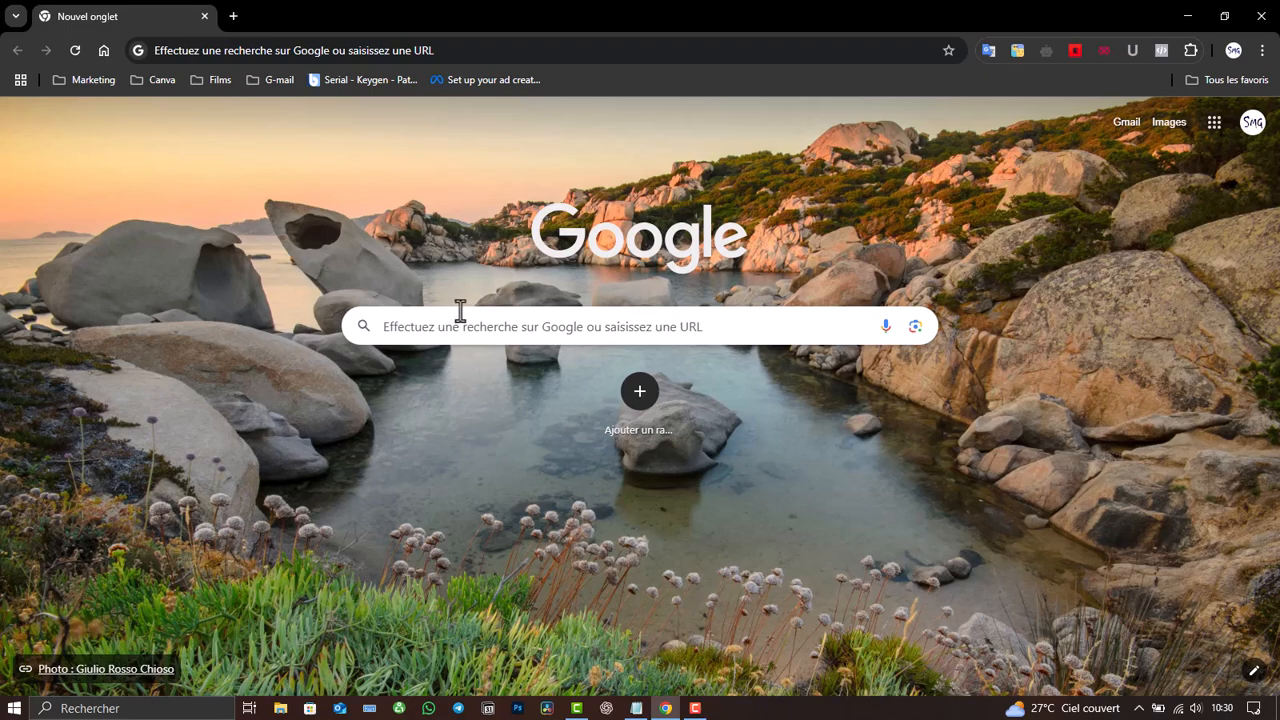
- Go to canva.com by entering 'canva' in Chrome's address bar
left_click(529, 48)
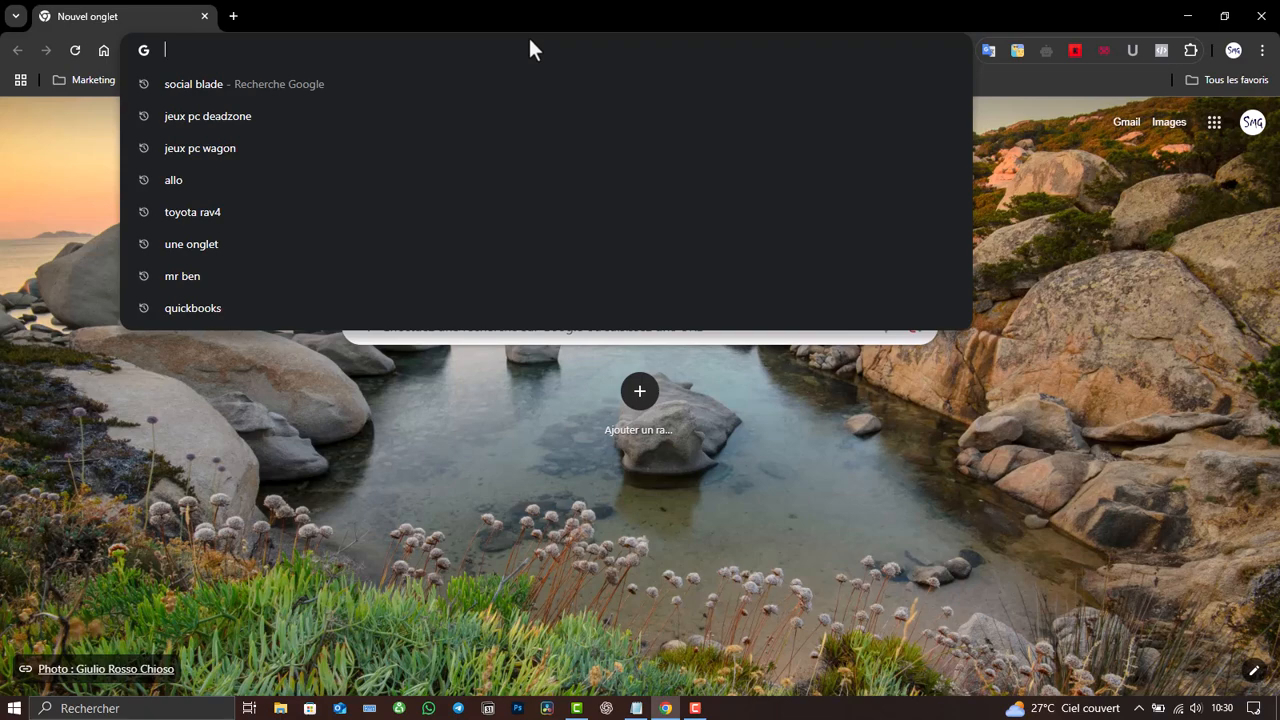
type("canva")
key("Delete")
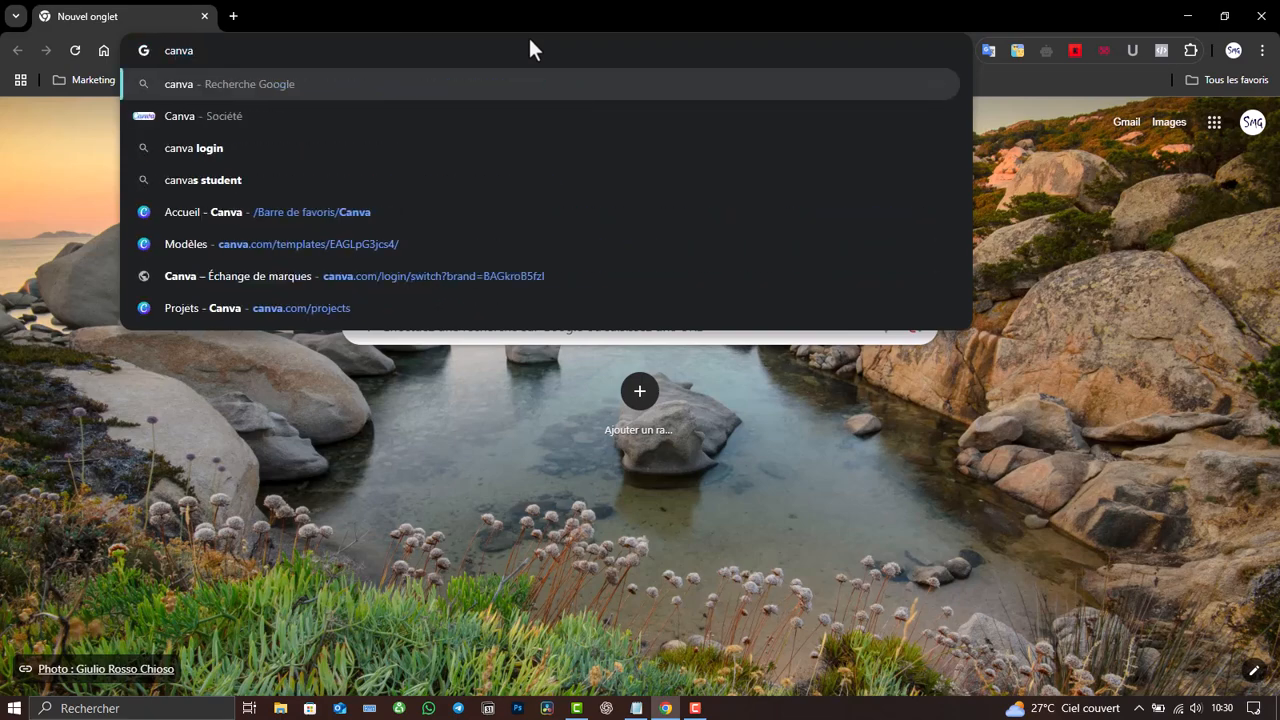
key("Return")
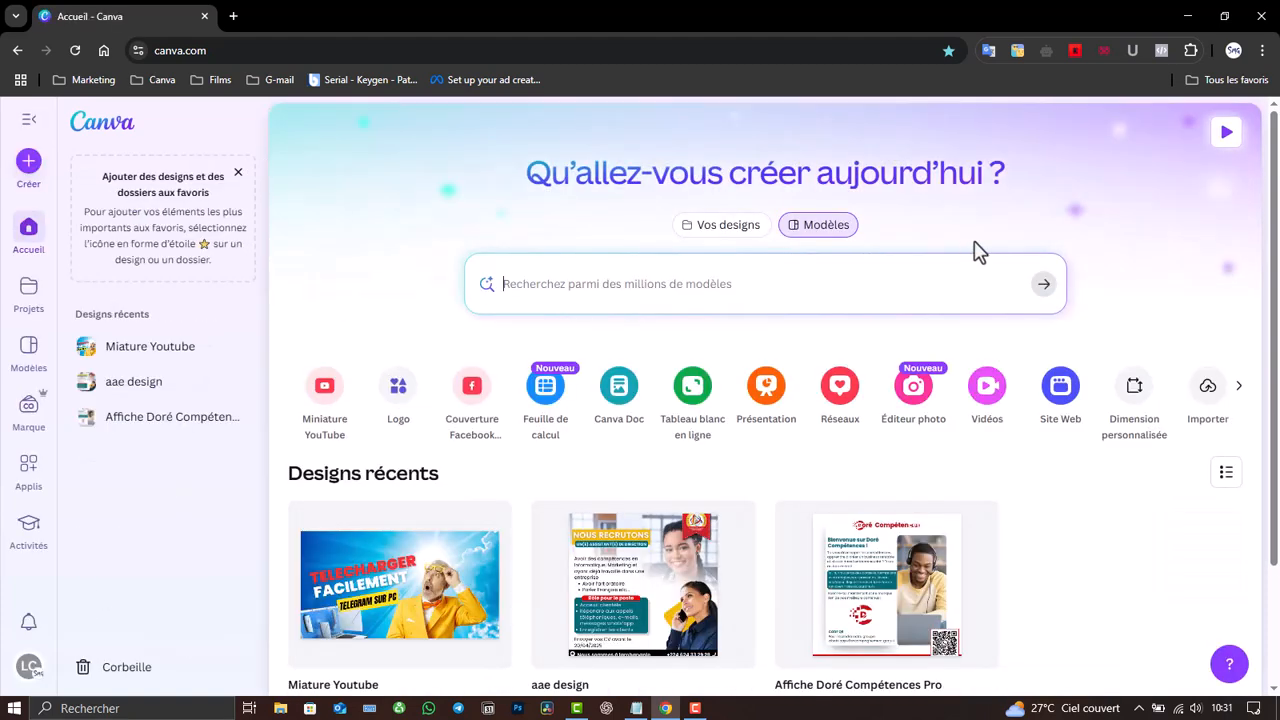
scroll(1262, 280, "down", 2)
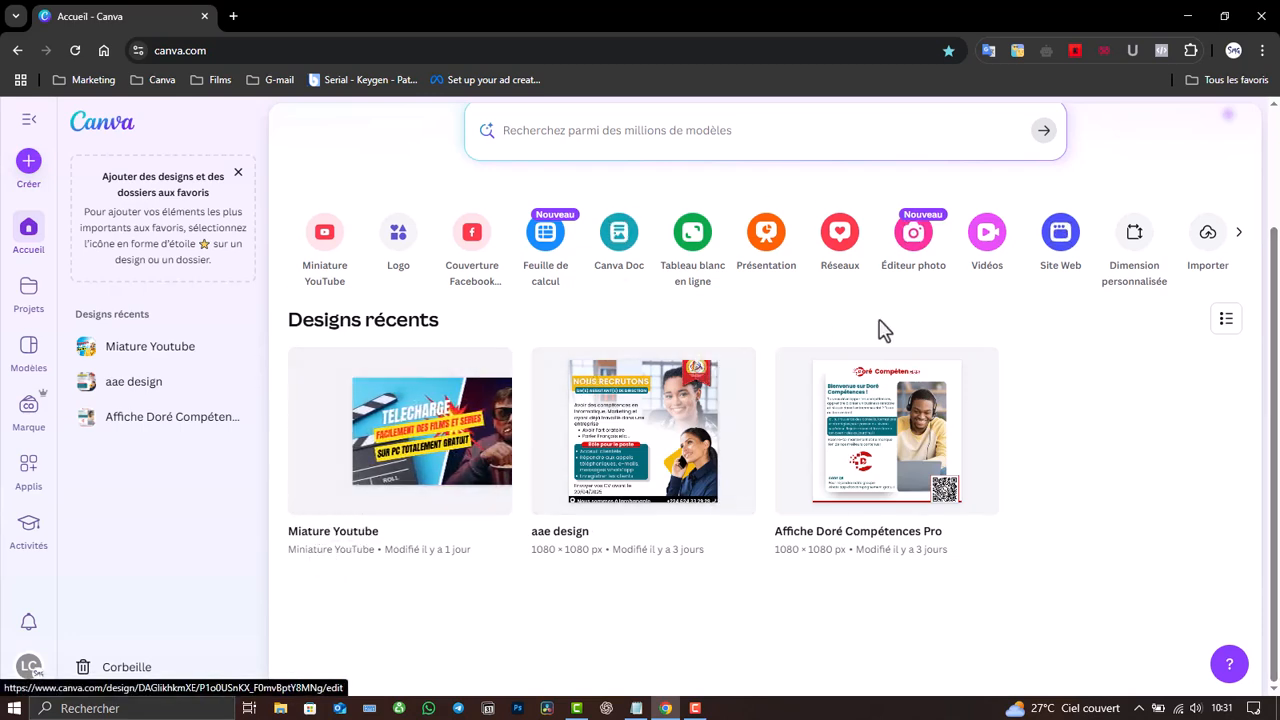
scroll(1262, 300, "up", 2)
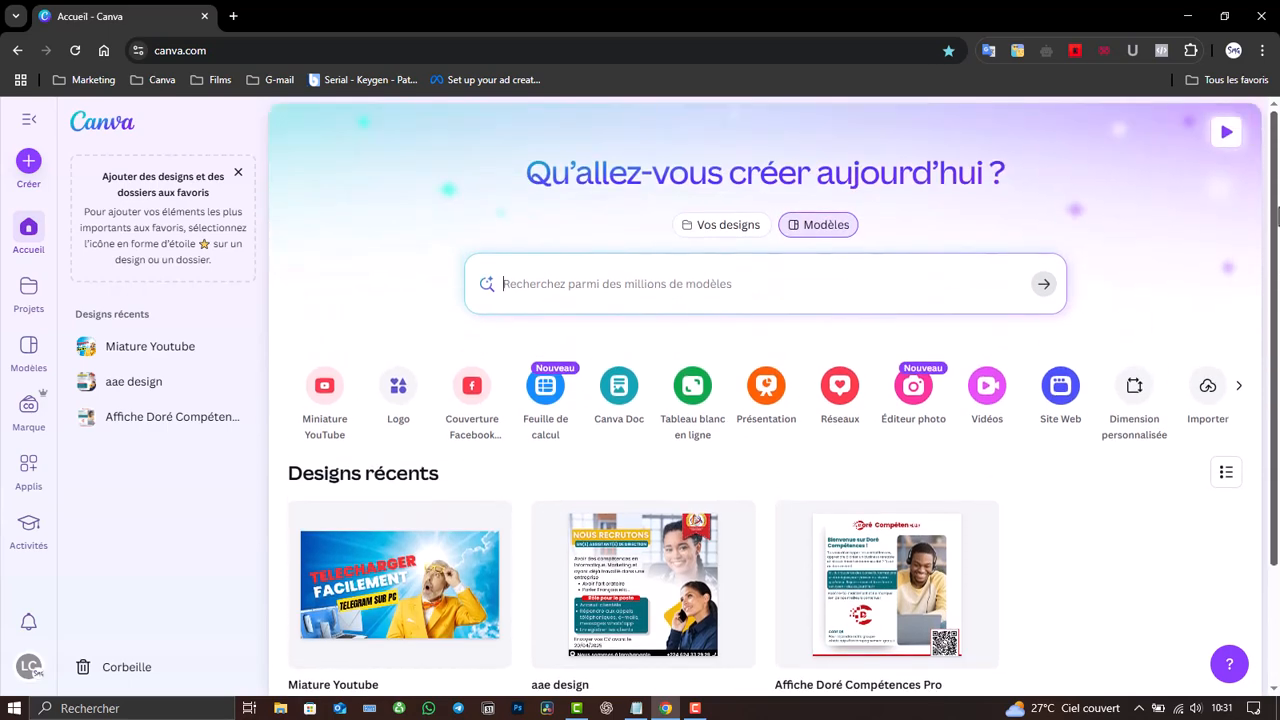
left_click(757, 282)
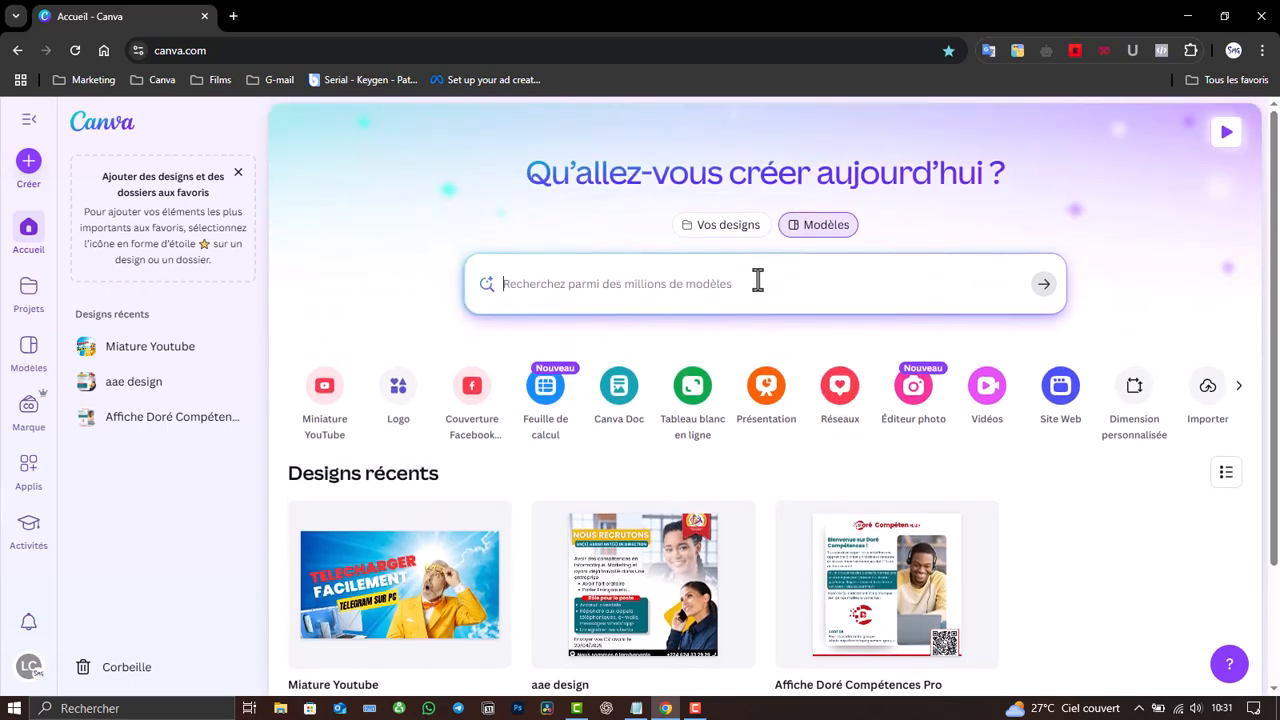
type("miniature")
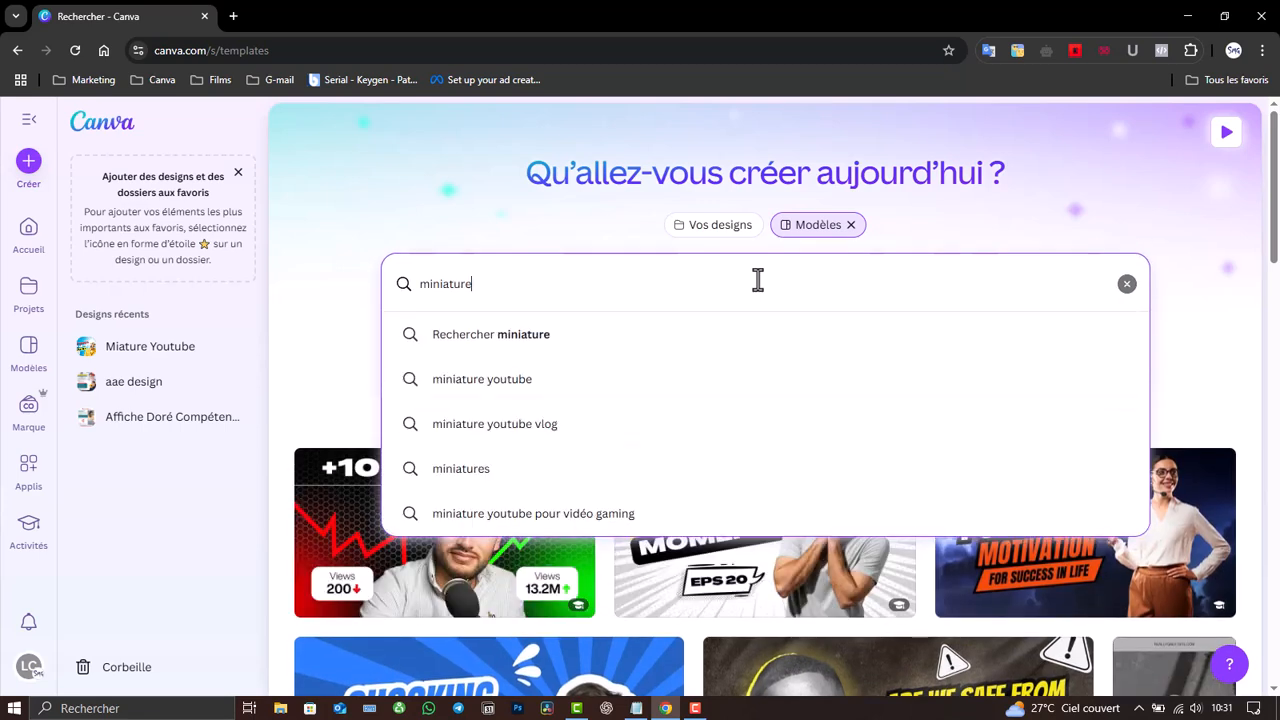
left_click(628, 386)
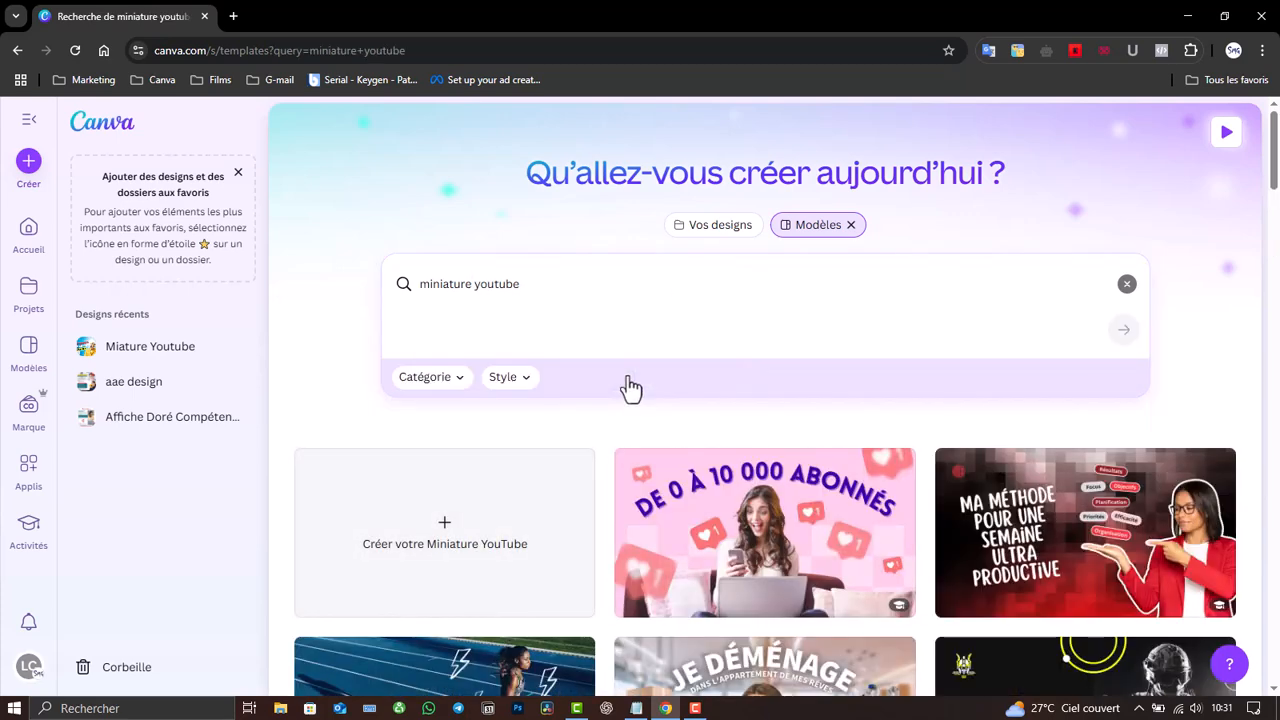
mouse_move(1276, 140)
left_mouse_down()
mouse_move(1277, 307)
mouse_move(1276, 140)
left_mouse_up()
left_click(568, 283)
key("BackSpace")
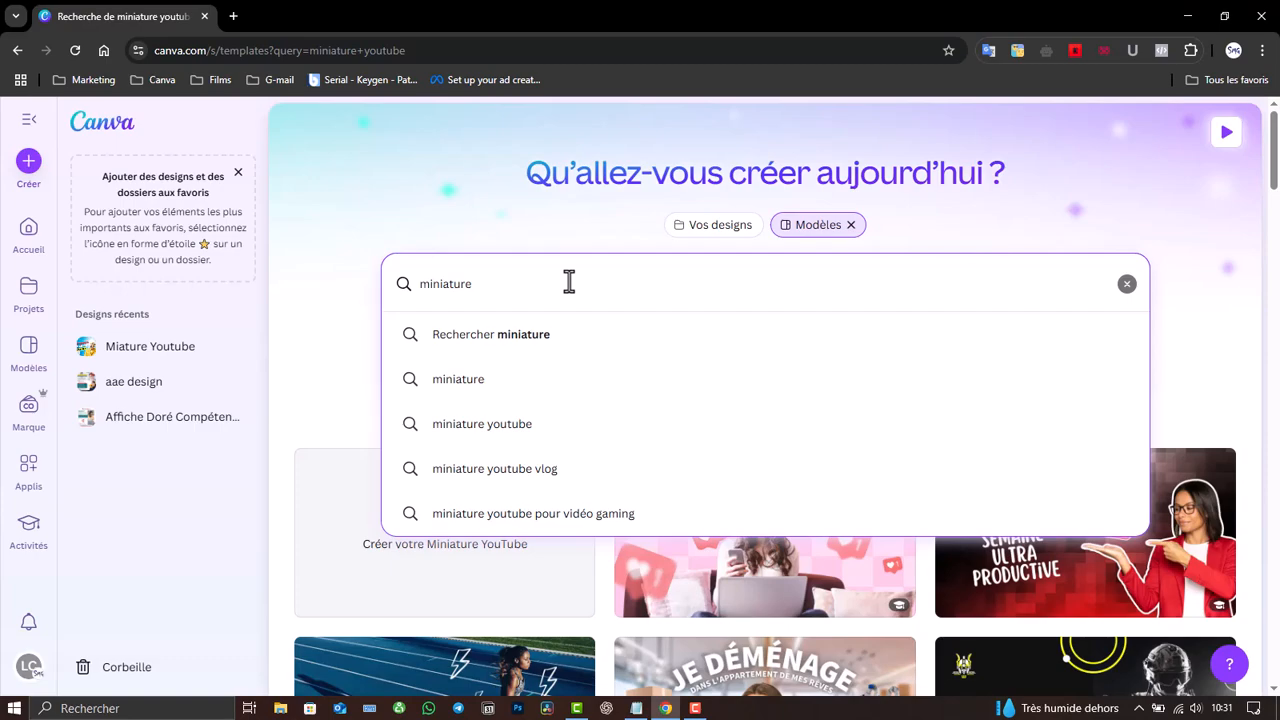
key("Return")
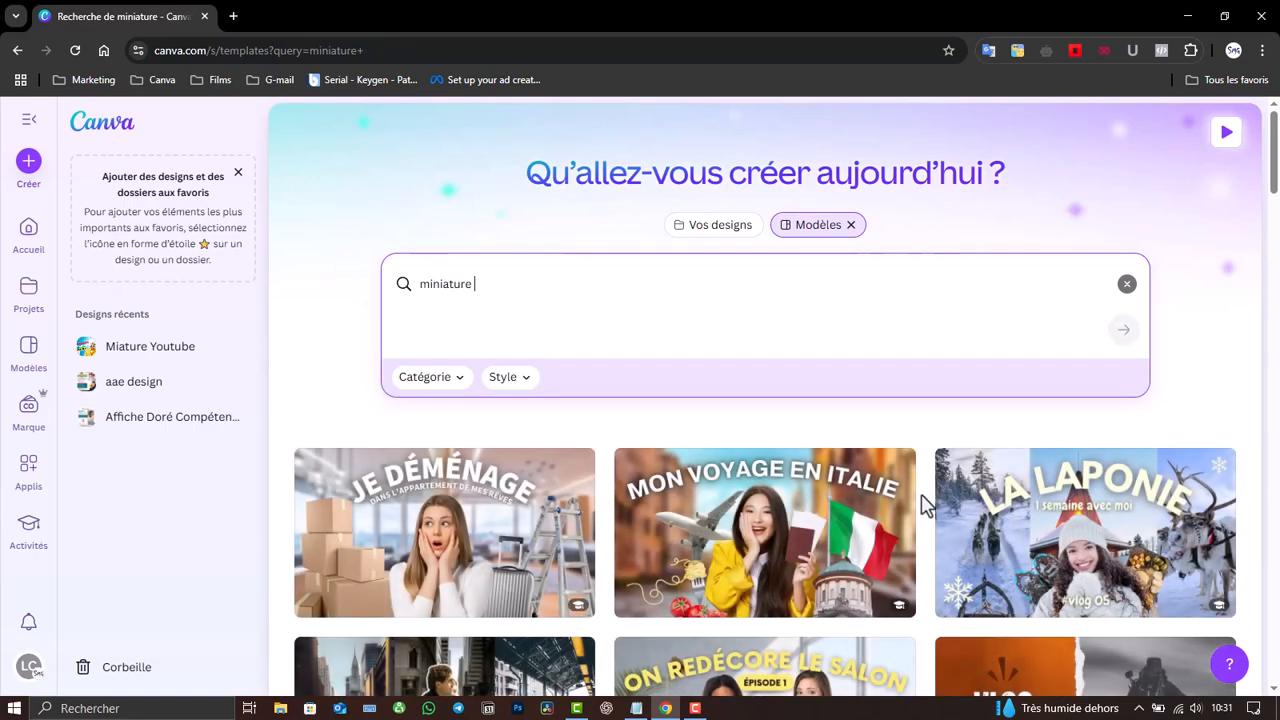
left_click_drag(1278, 145, 1276, 690)
scroll(765, 400, "up", 4)
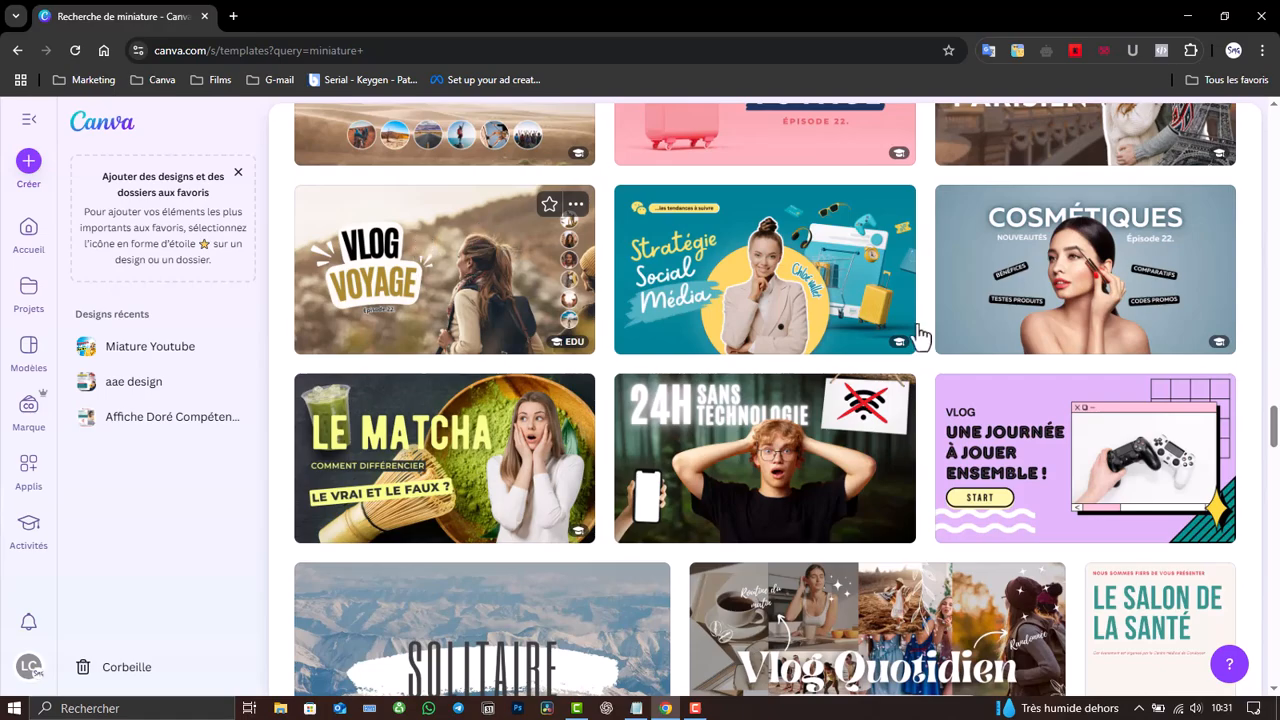
left_click_drag(1273, 425, 1273, 588)
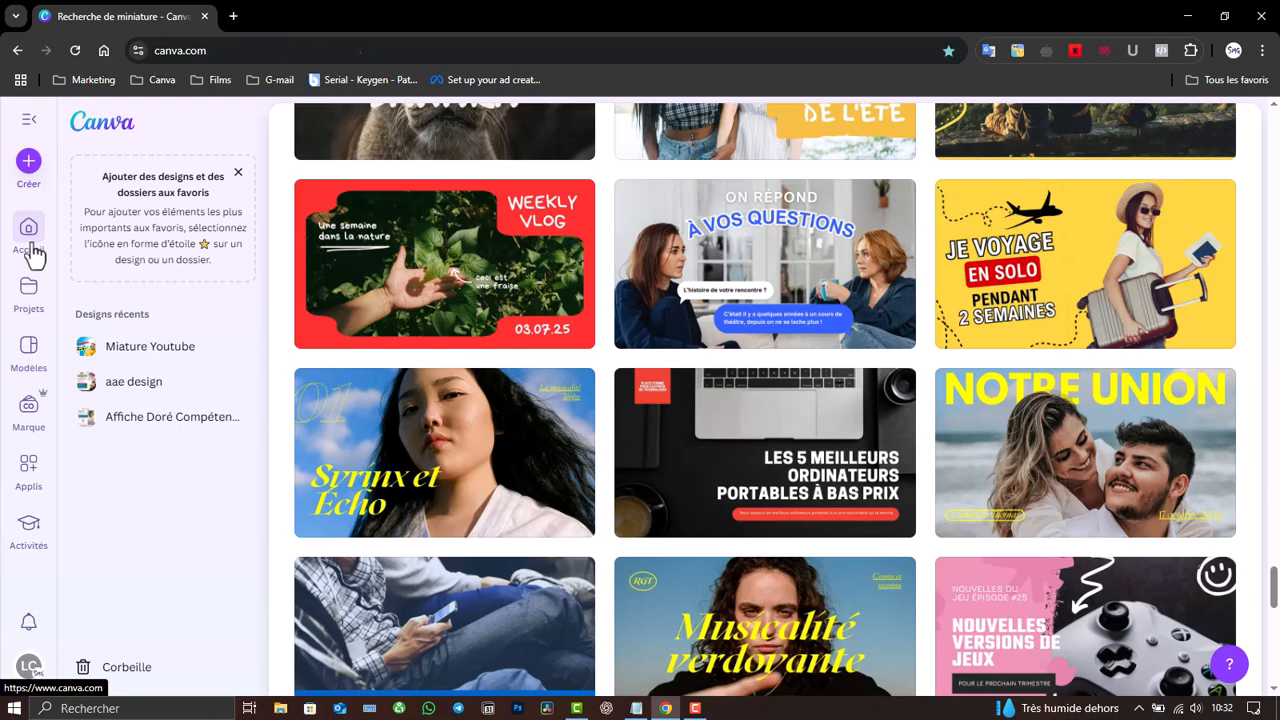
left_click(30, 250)
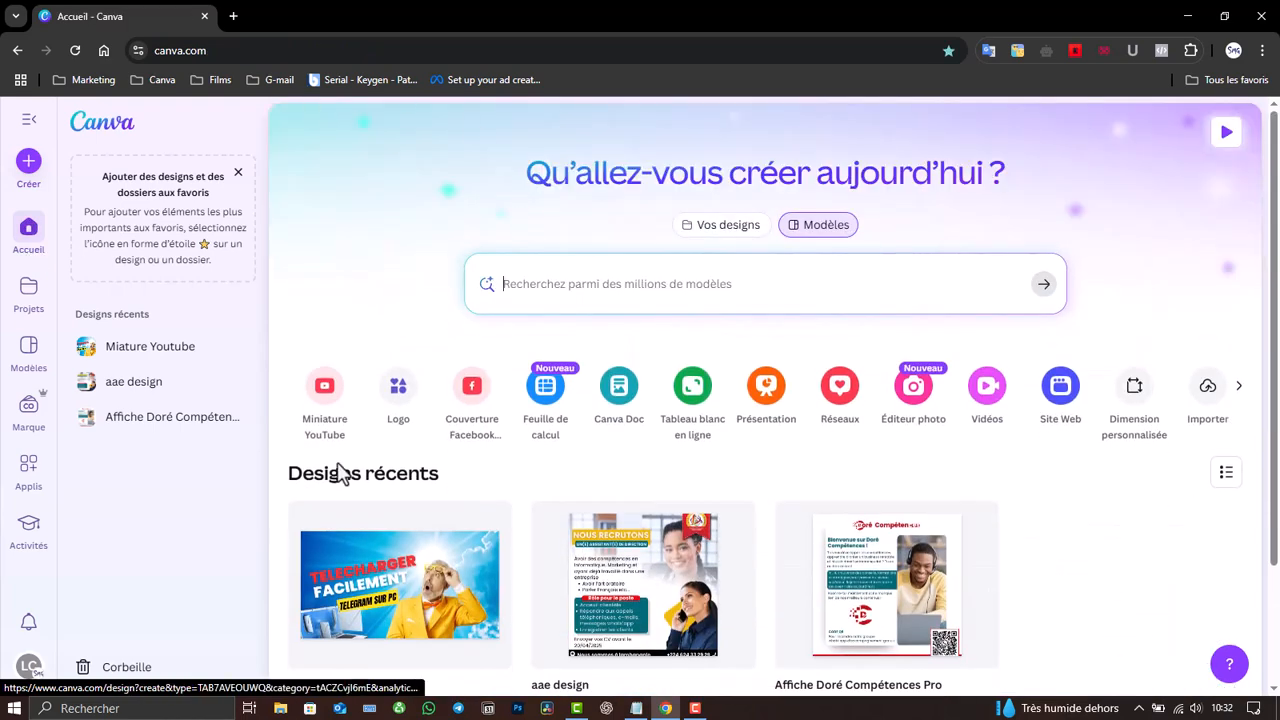
- Open the Miature Youtube thumbnail design for editing in Canva
left_click(395, 600)
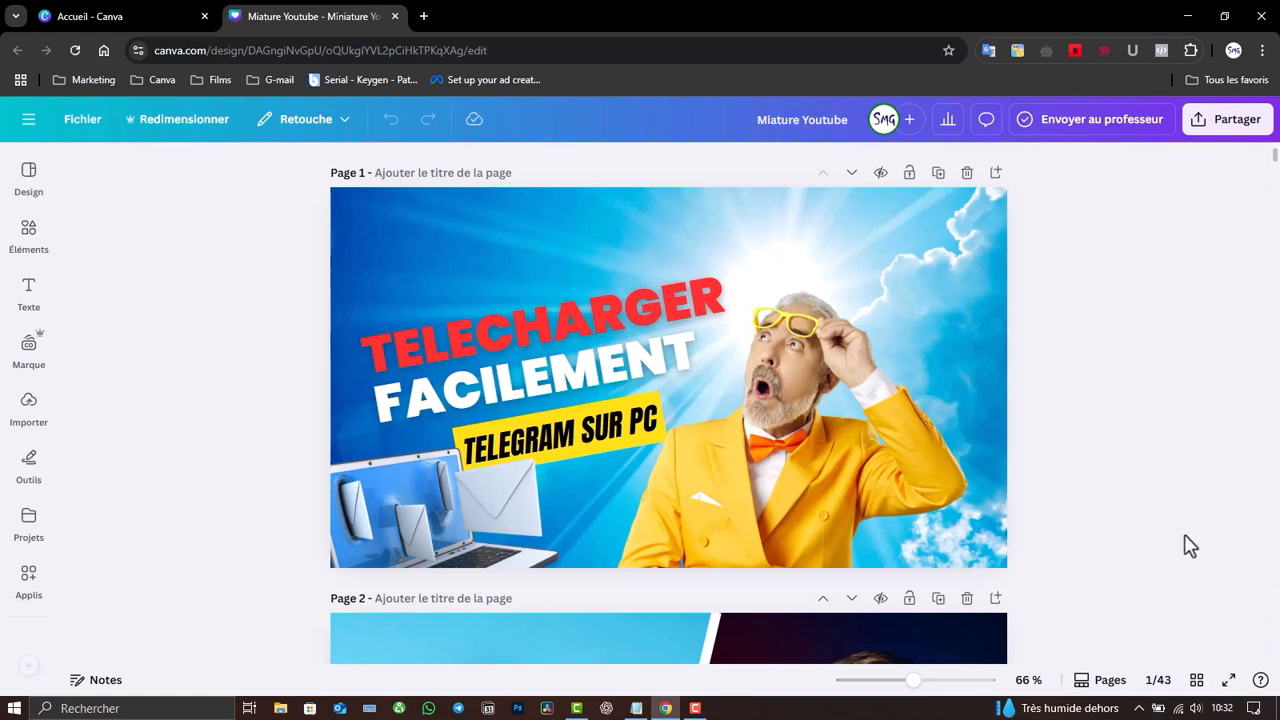
scroll(1190, 458, "down", 1)
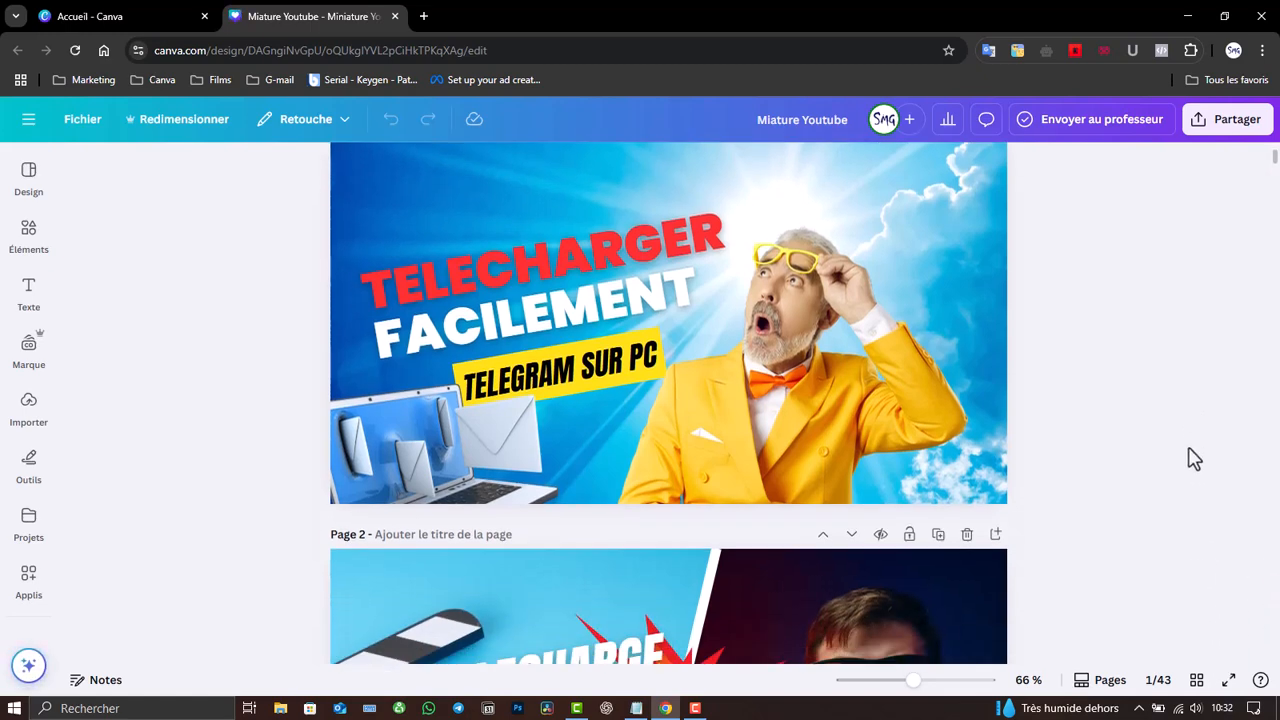
scroll(1190, 458, "up", 1)
scroll(1165, 415, "down", 5)
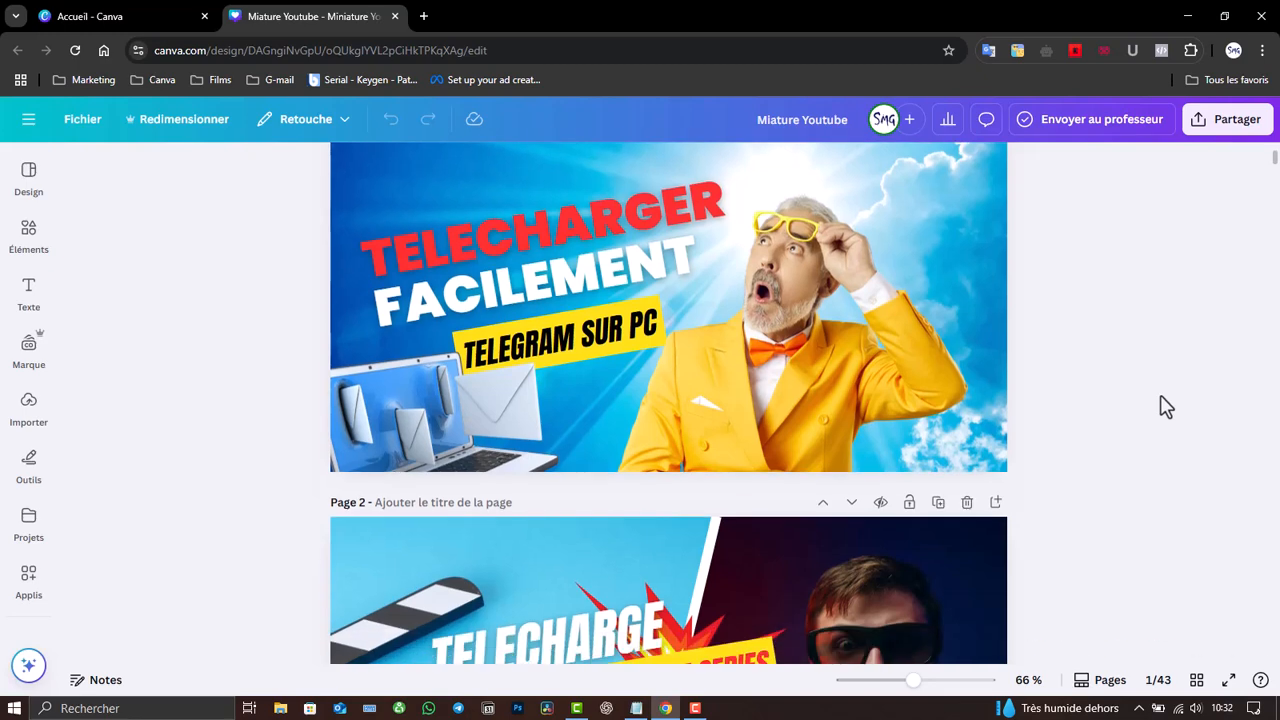
scroll(1165, 407, "down", 1)
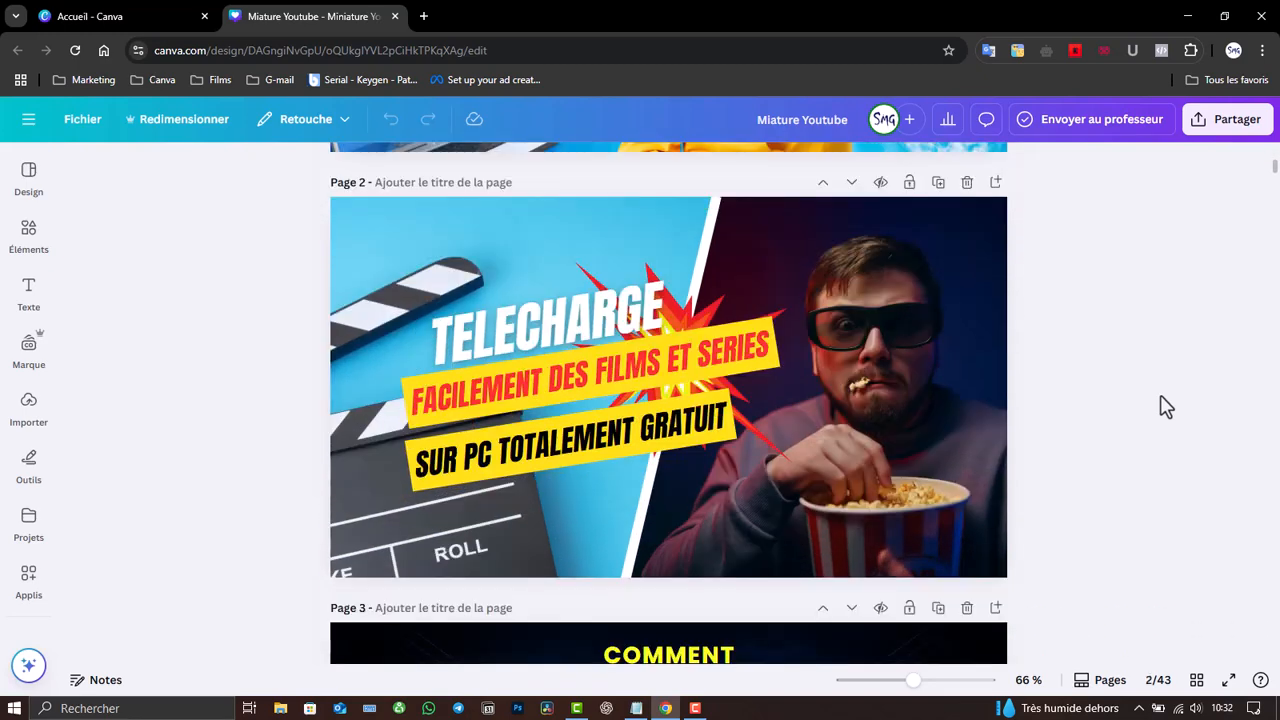
scroll(1165, 407, "down", 8)
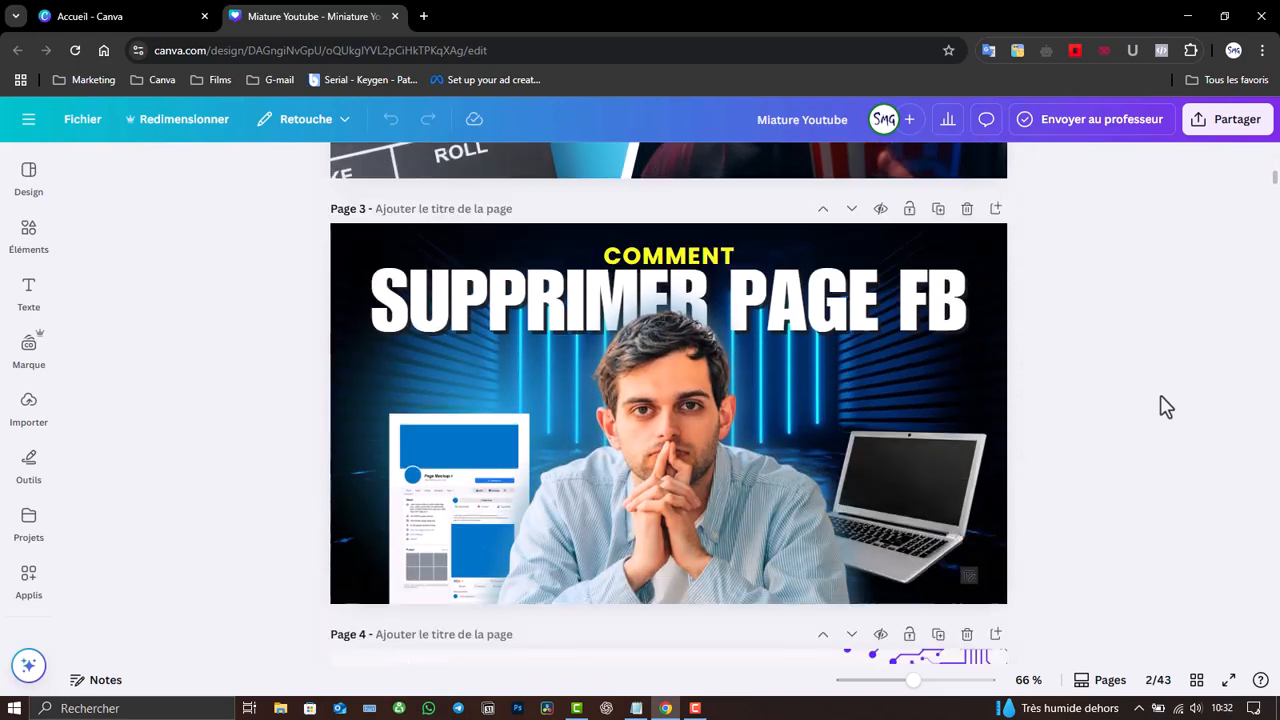
scroll(1165, 407, "down", 5)
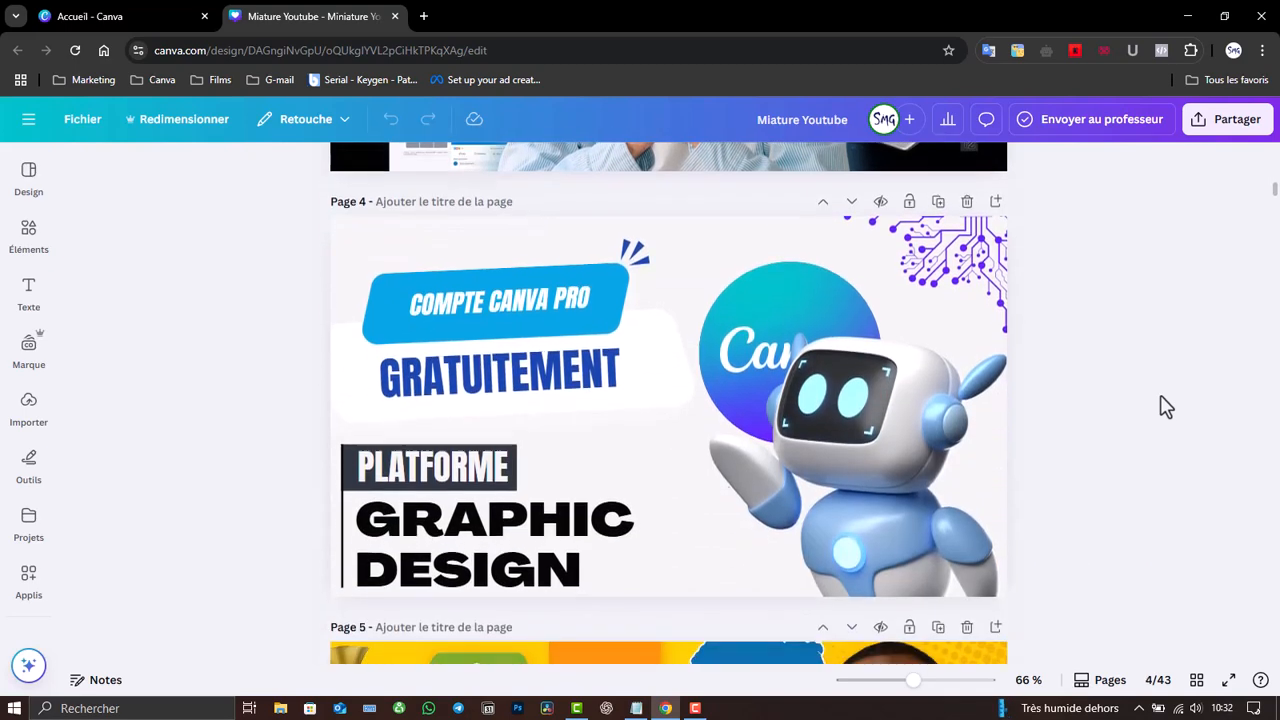
scroll(1165, 407, "down", 5)
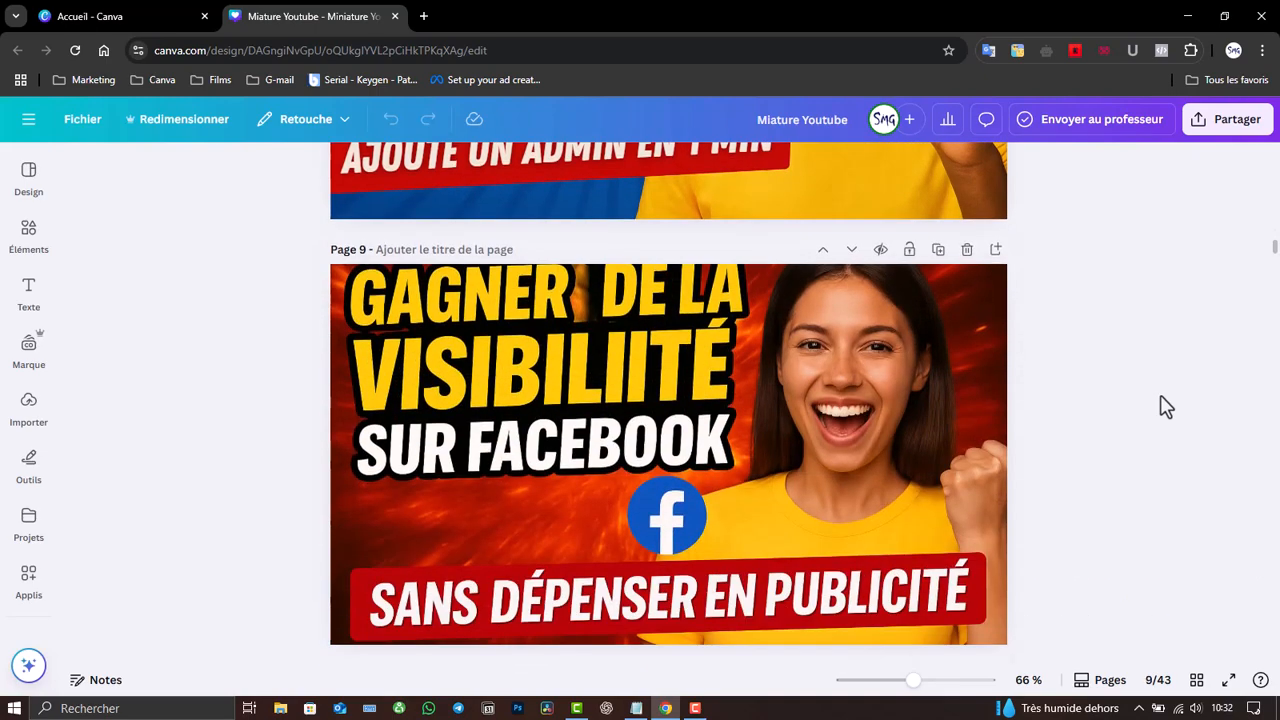
- Scroll down through the design's pages to reach the last page, 43
scroll(1166, 407, "down", 3)
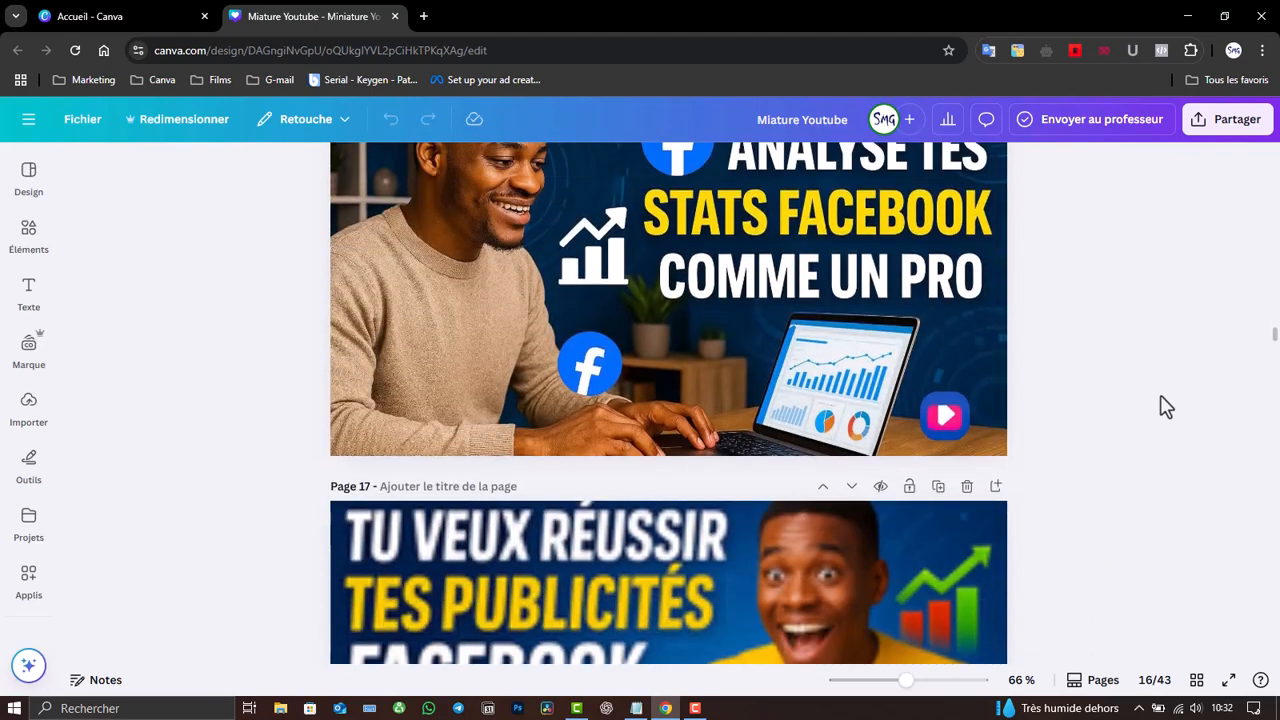
scroll(1166, 407, "down", 6)
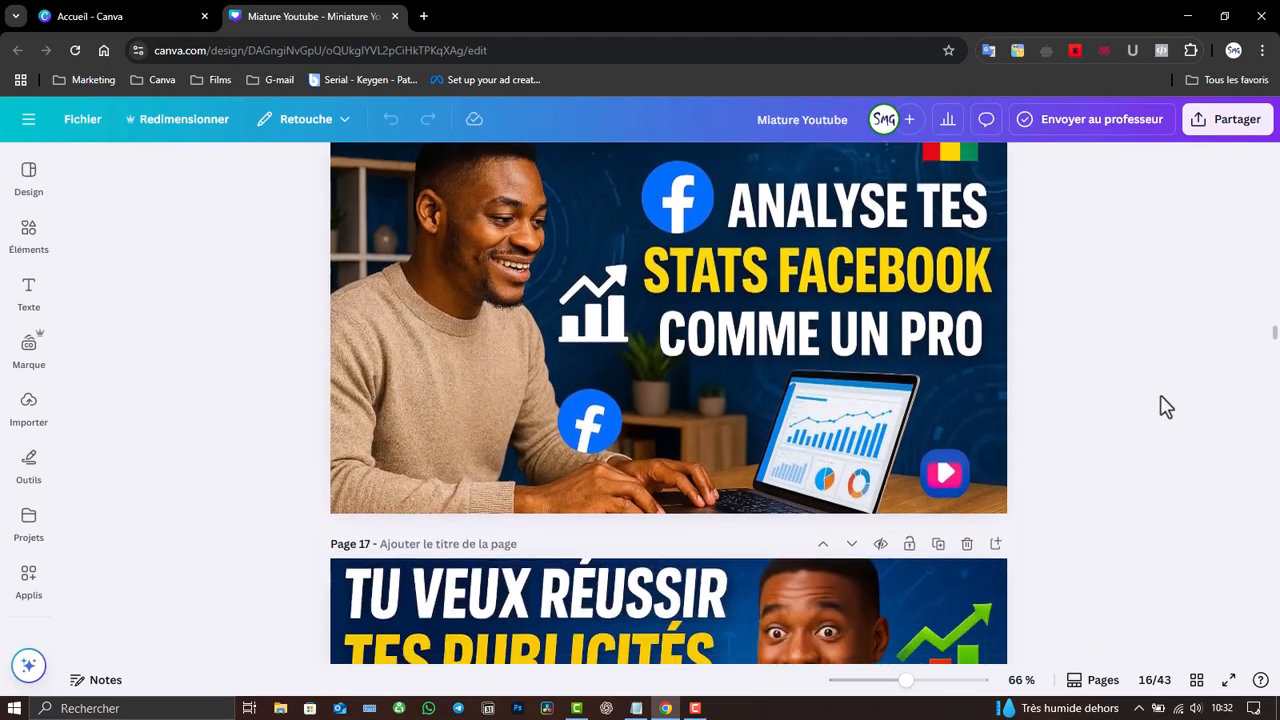
scroll(1166, 407, "down", 10)
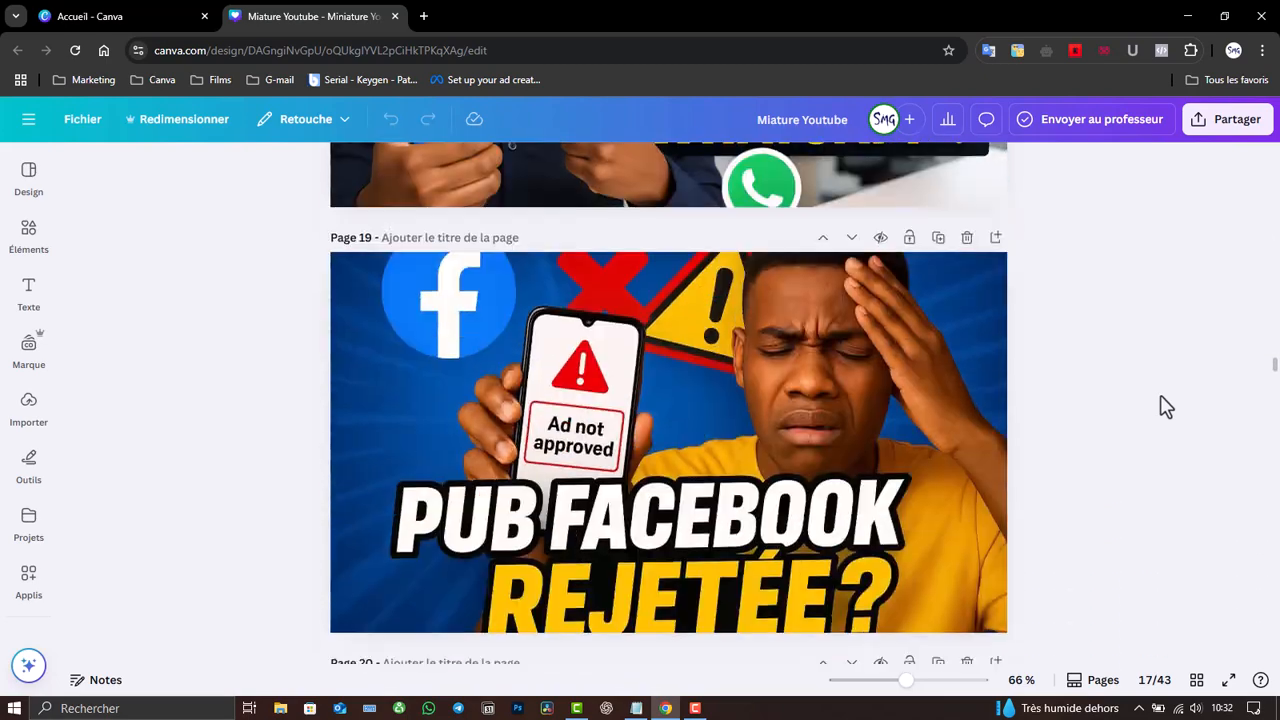
scroll(1166, 407, "up", 2)
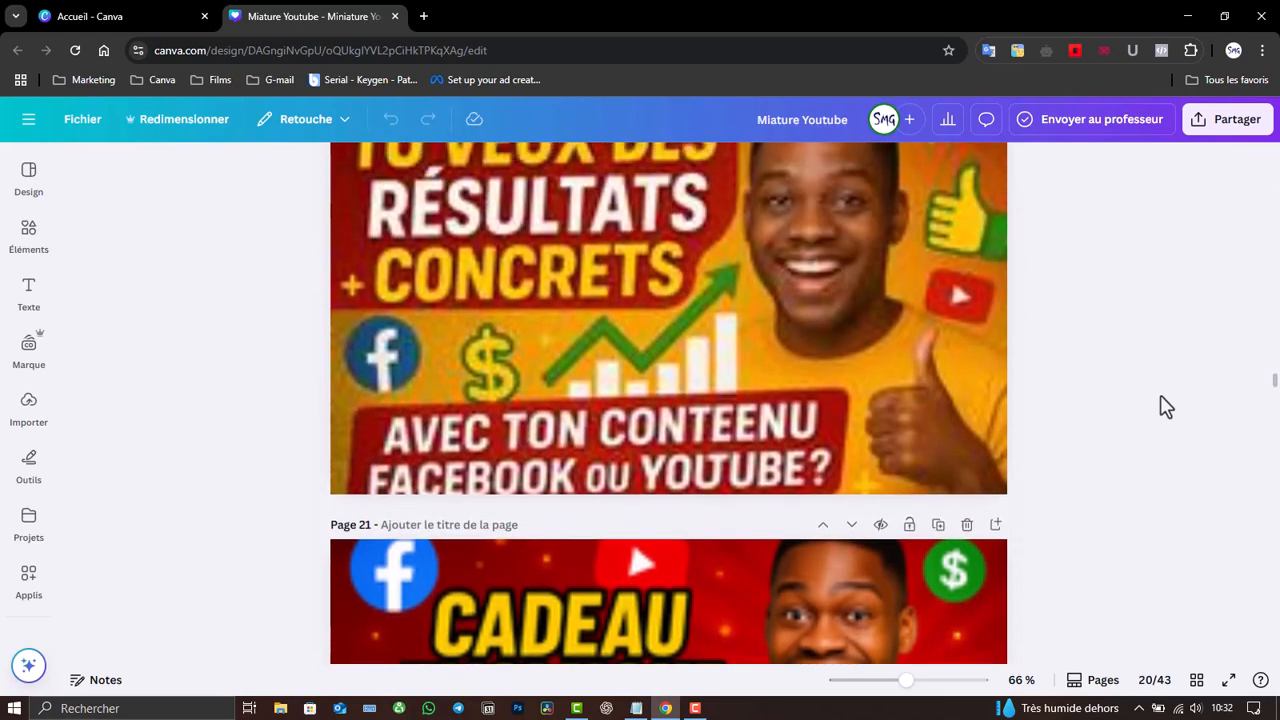
scroll(1166, 407, "down", 4)
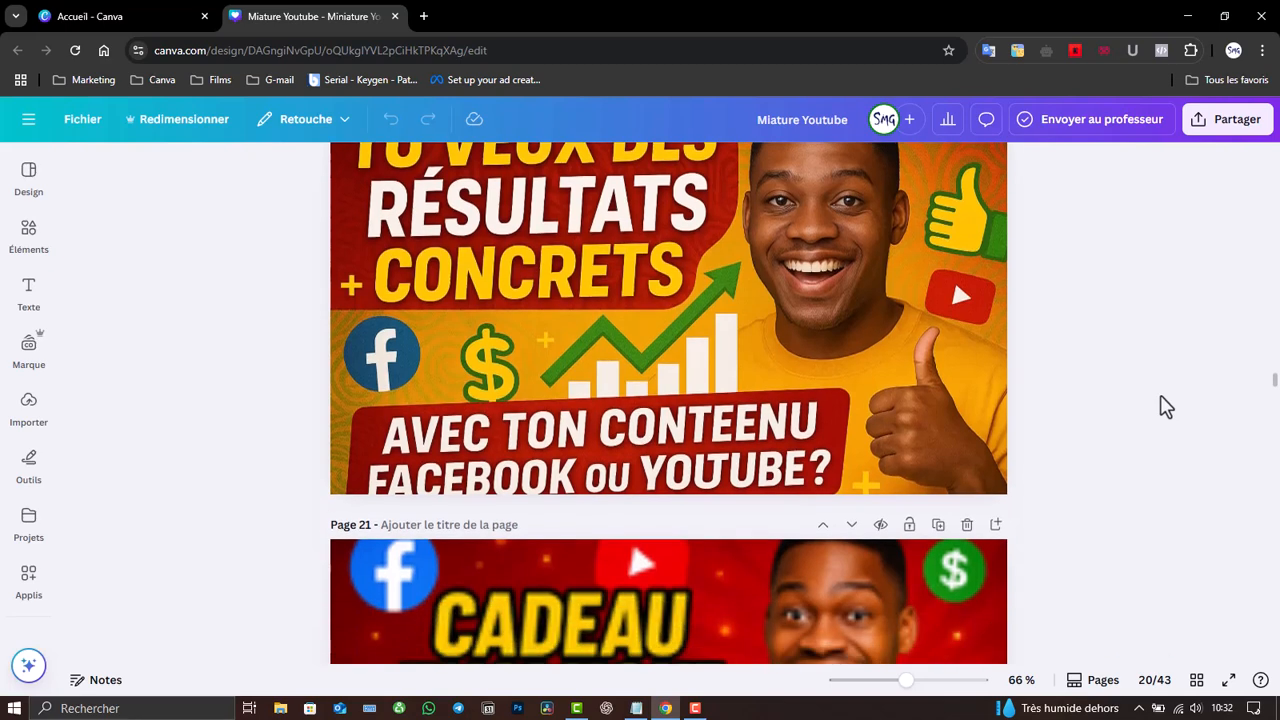
scroll(1166, 407, "down", 2)
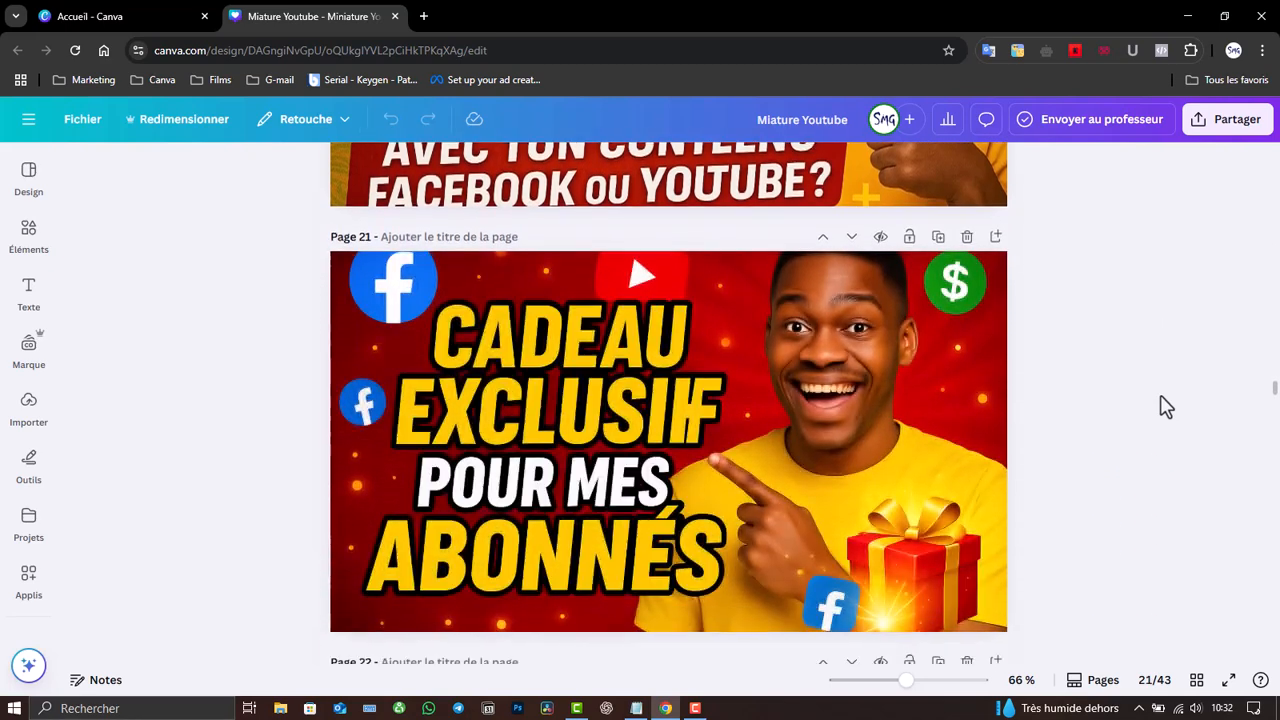
scroll(1166, 407, "down", 1)
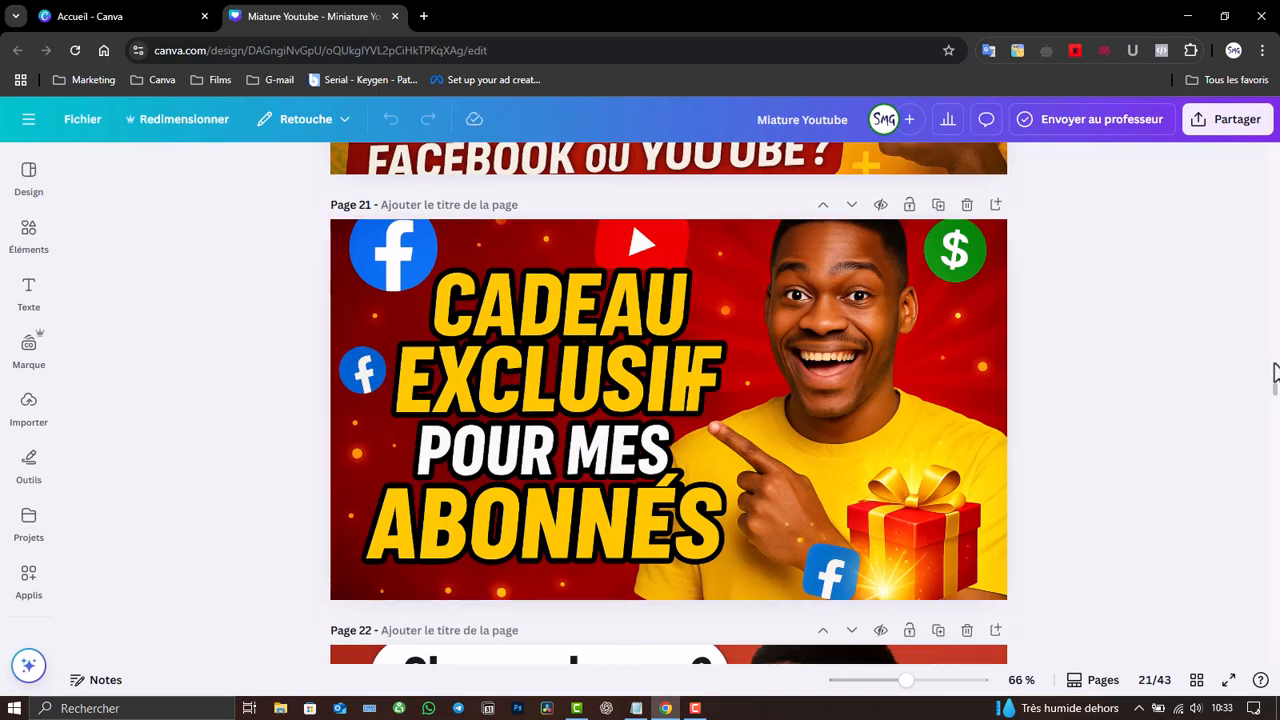
left_click_drag(1275, 390, 1275, 582)
scroll(1220, 575, "down", 2)
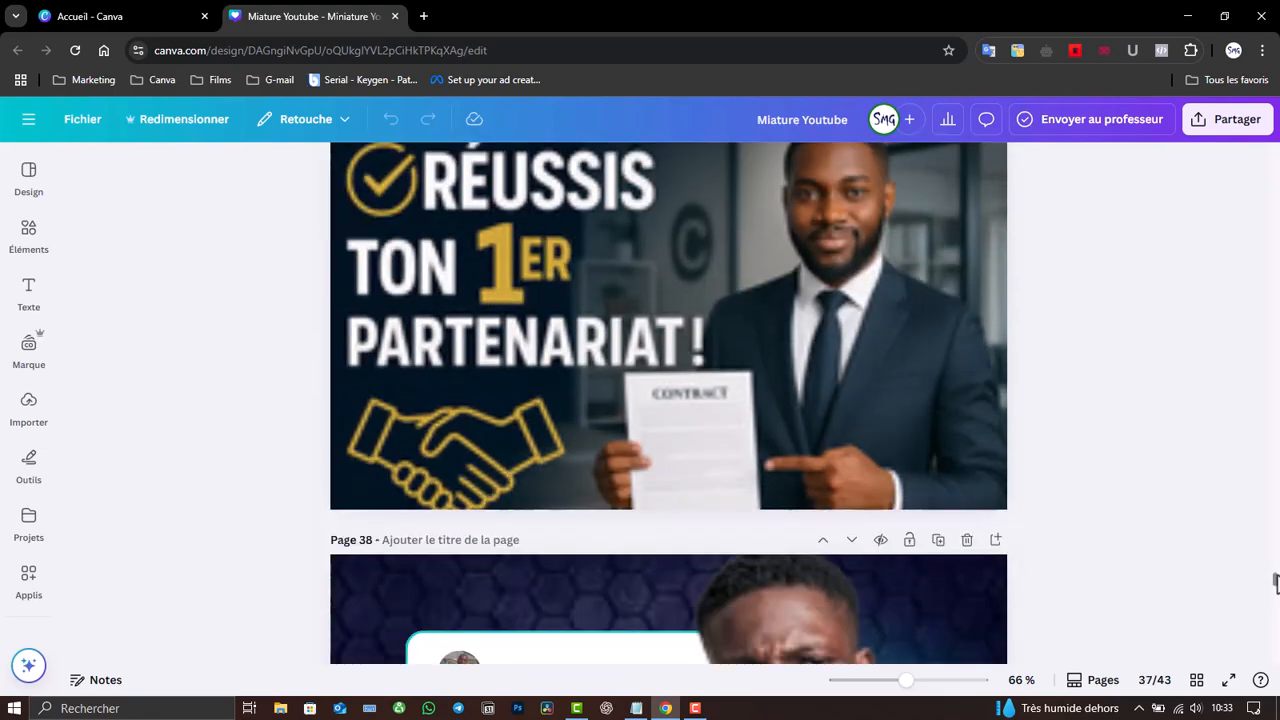
scroll(1275, 582, "up", 4)
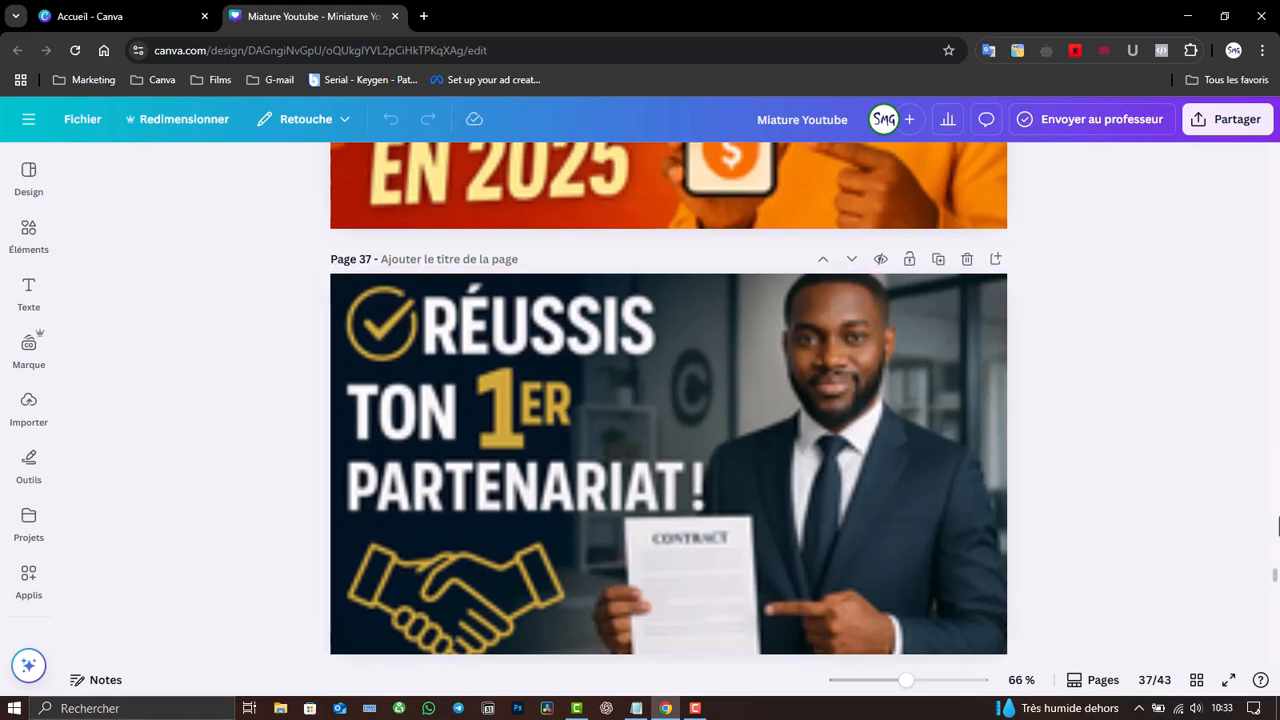
left_click_drag(1275, 582, 1275, 665)
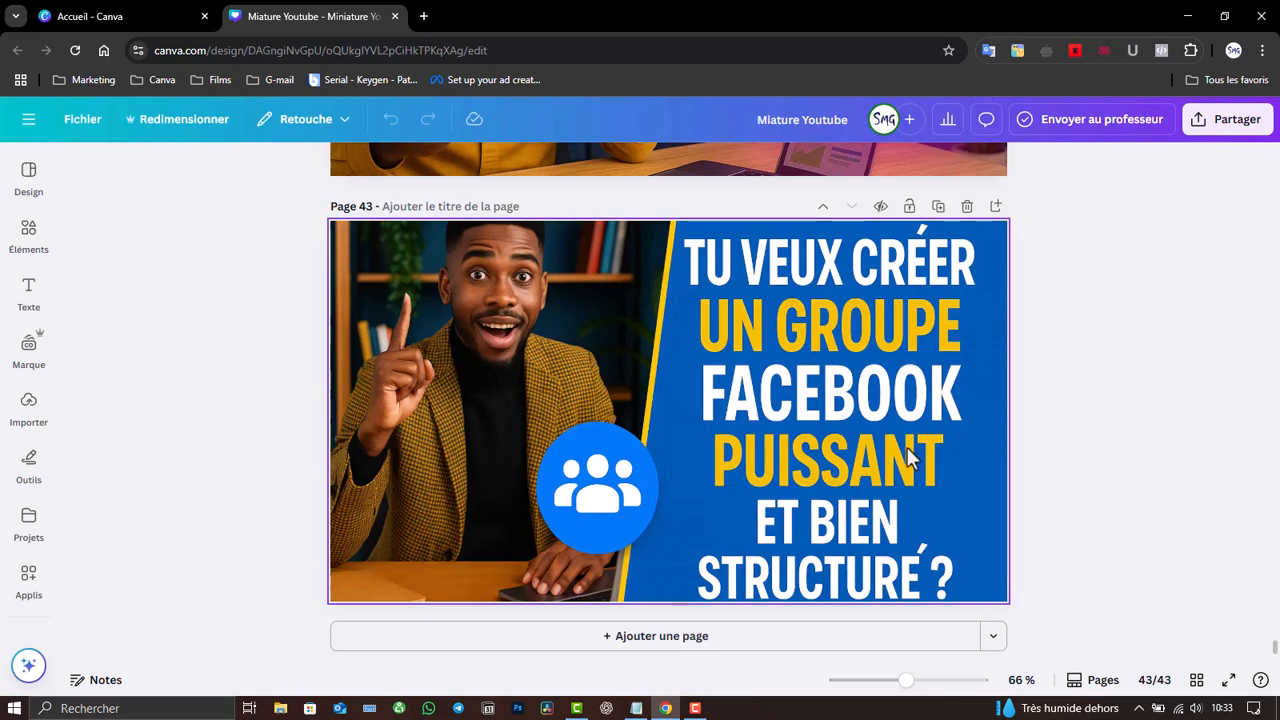
scroll(669, 402, "up", 8)
scroll(669, 402, "down", 2)
scroll(669, 402, "down", 1)
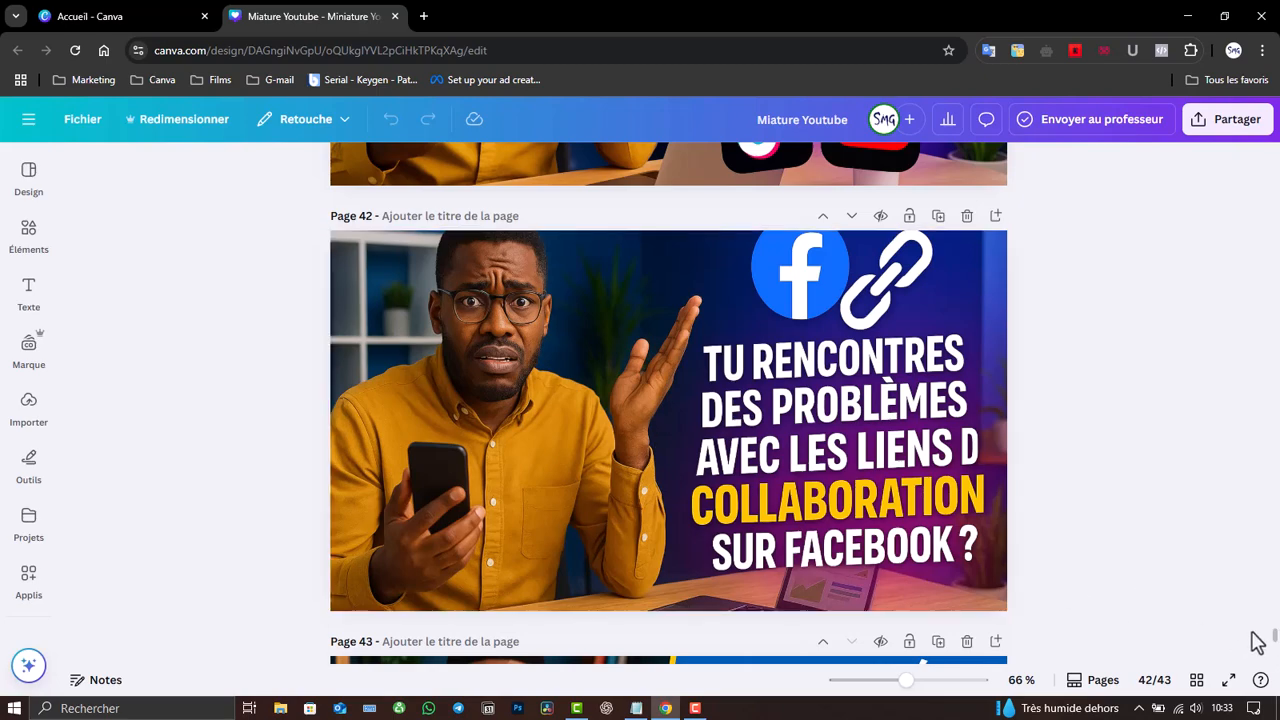
scroll(1277, 645, "up", 5)
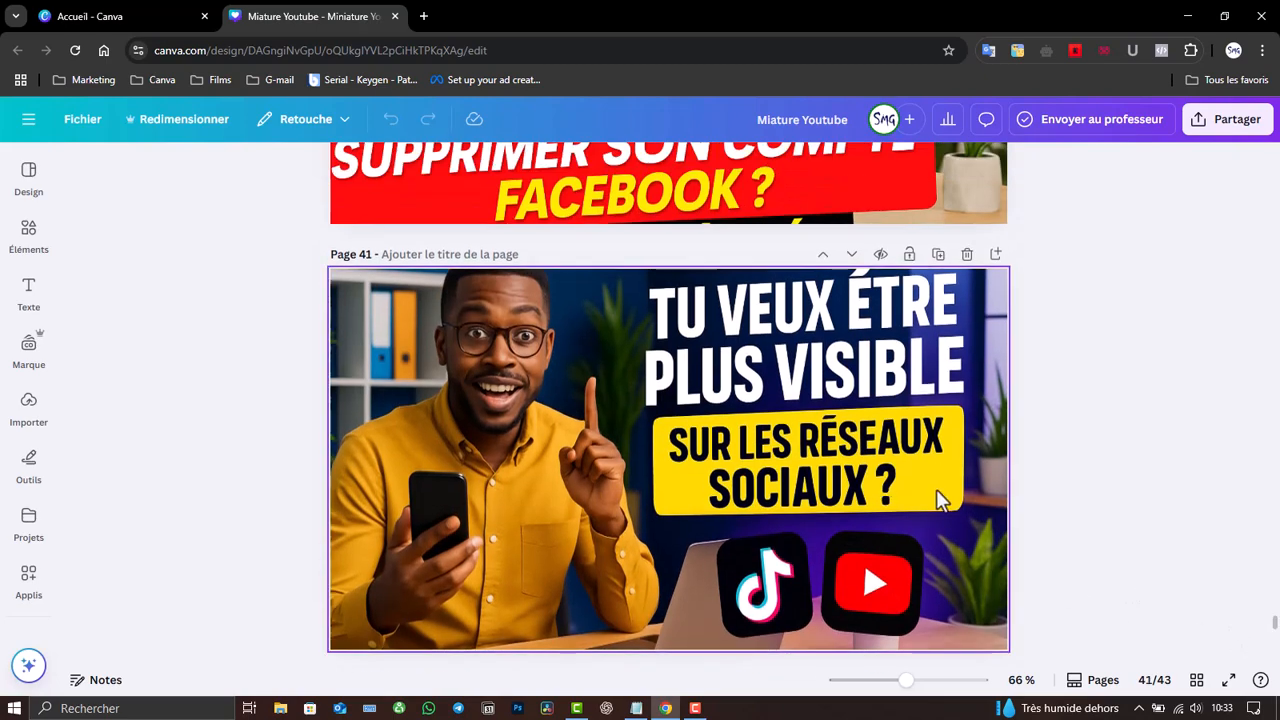
left_click_drag(1276, 626, 1276, 676)
- Add a blank page 44 at the end of the design and show the thumbnail templates
left_click(791, 638)
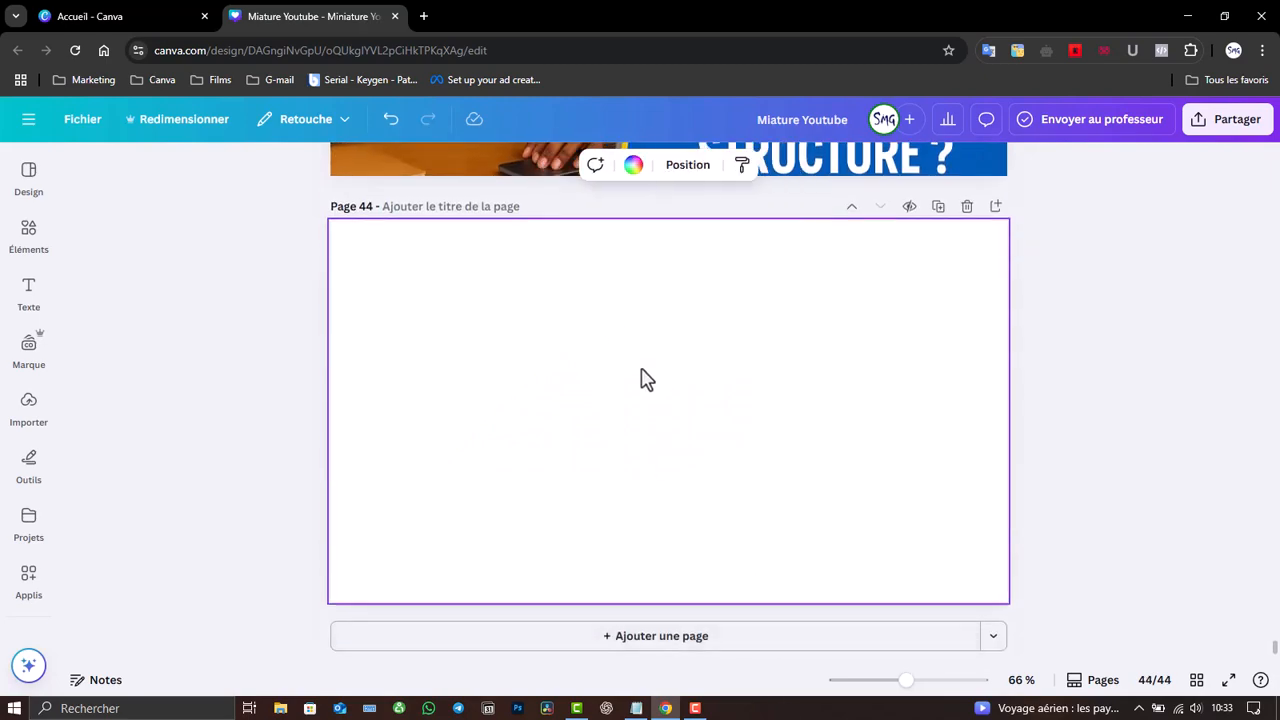
left_click(695, 708)
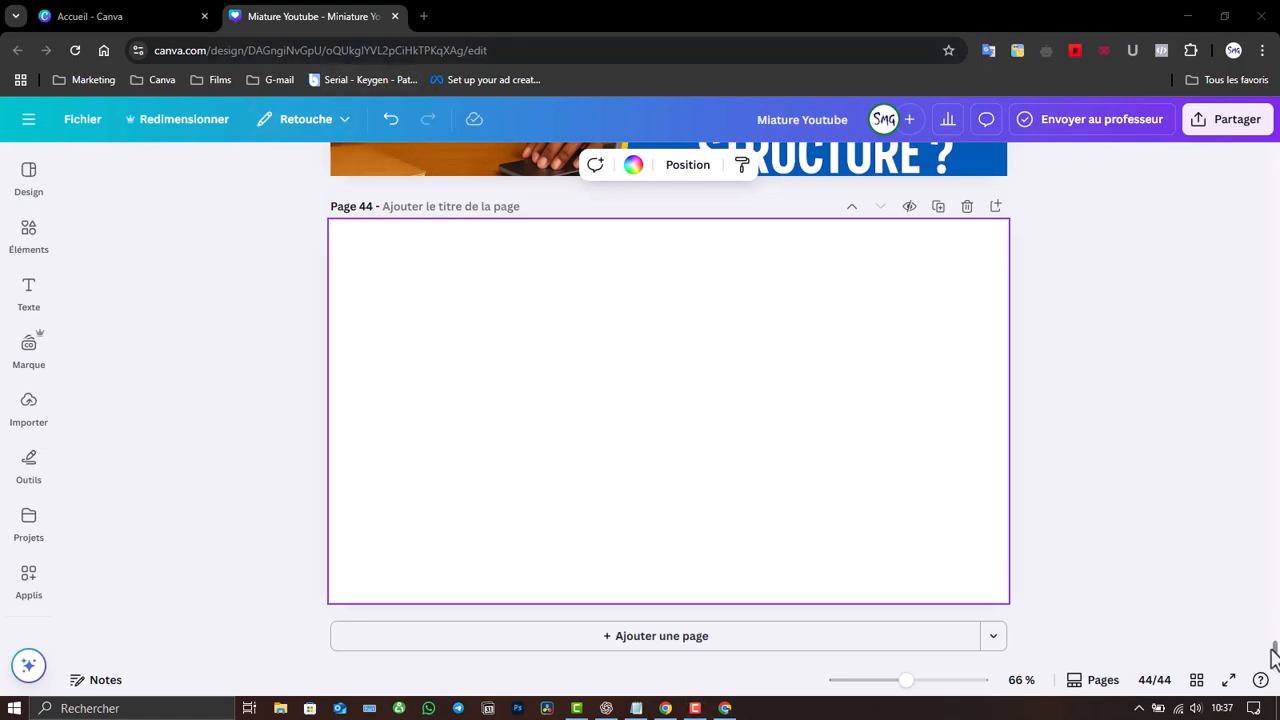
scroll(1271, 652, "up", 5)
scroll(1271, 655, "down", 5)
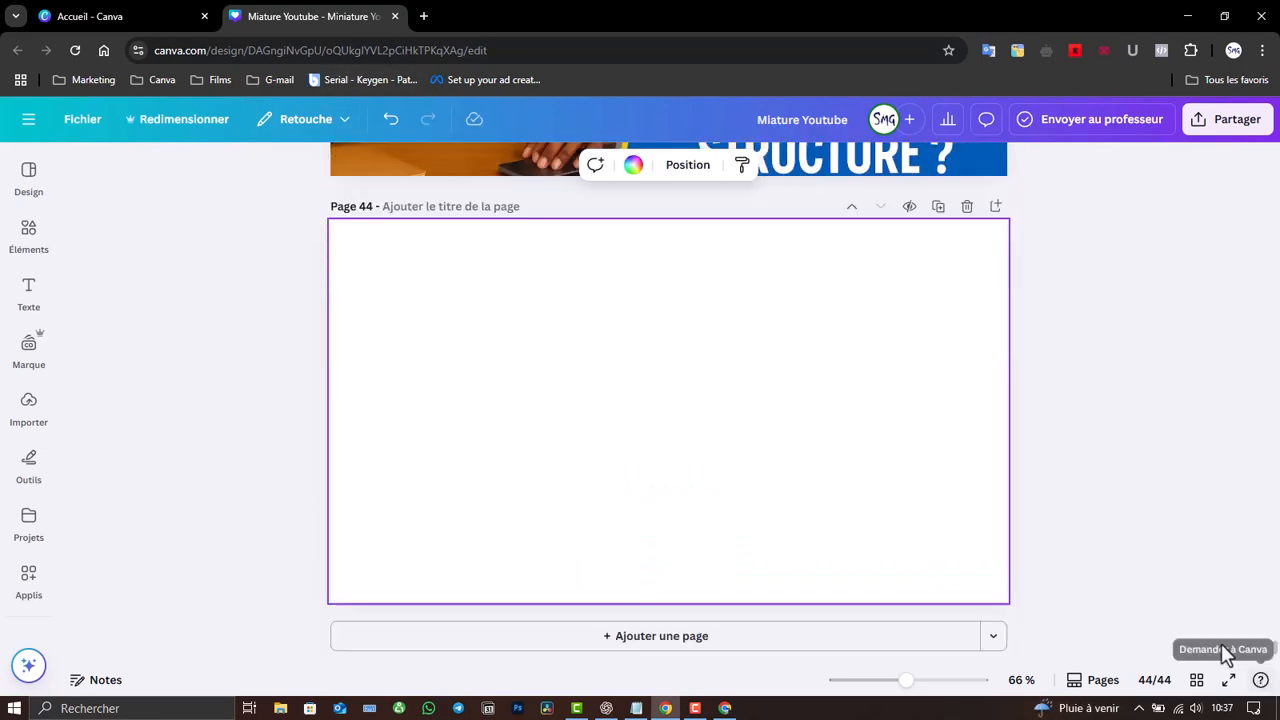
left_click(28, 185)
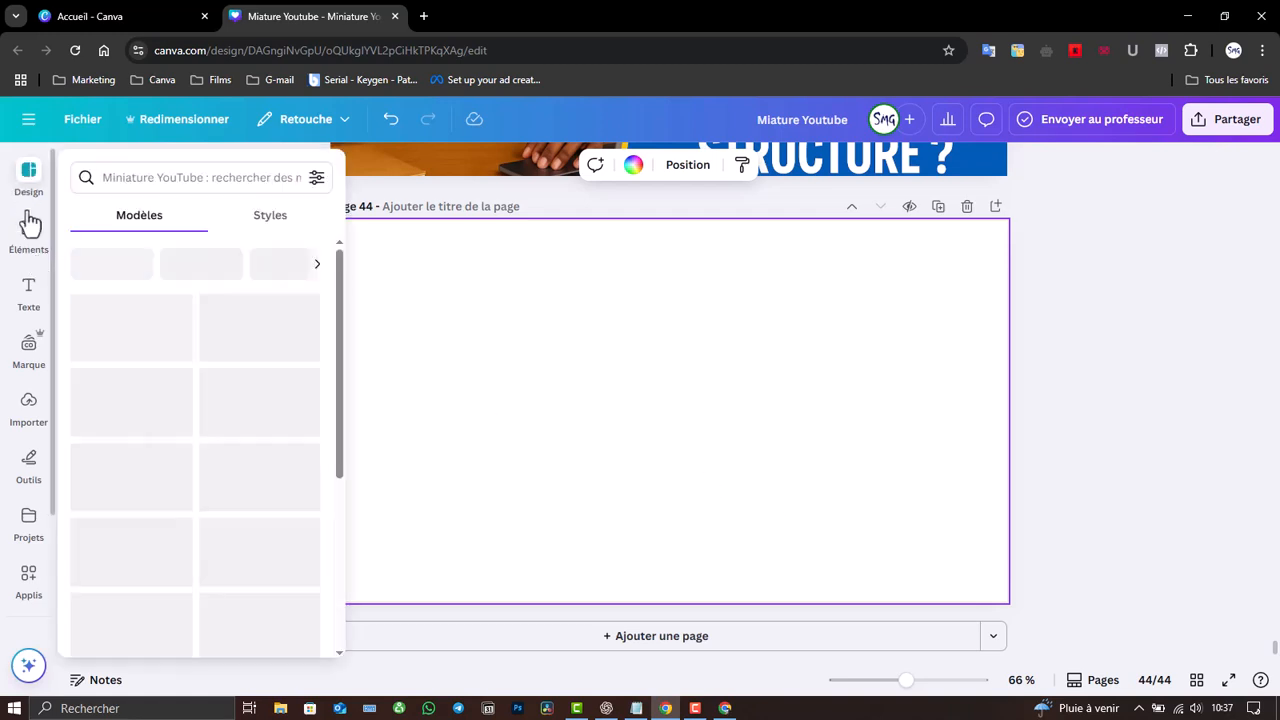
left_click(32, 245)
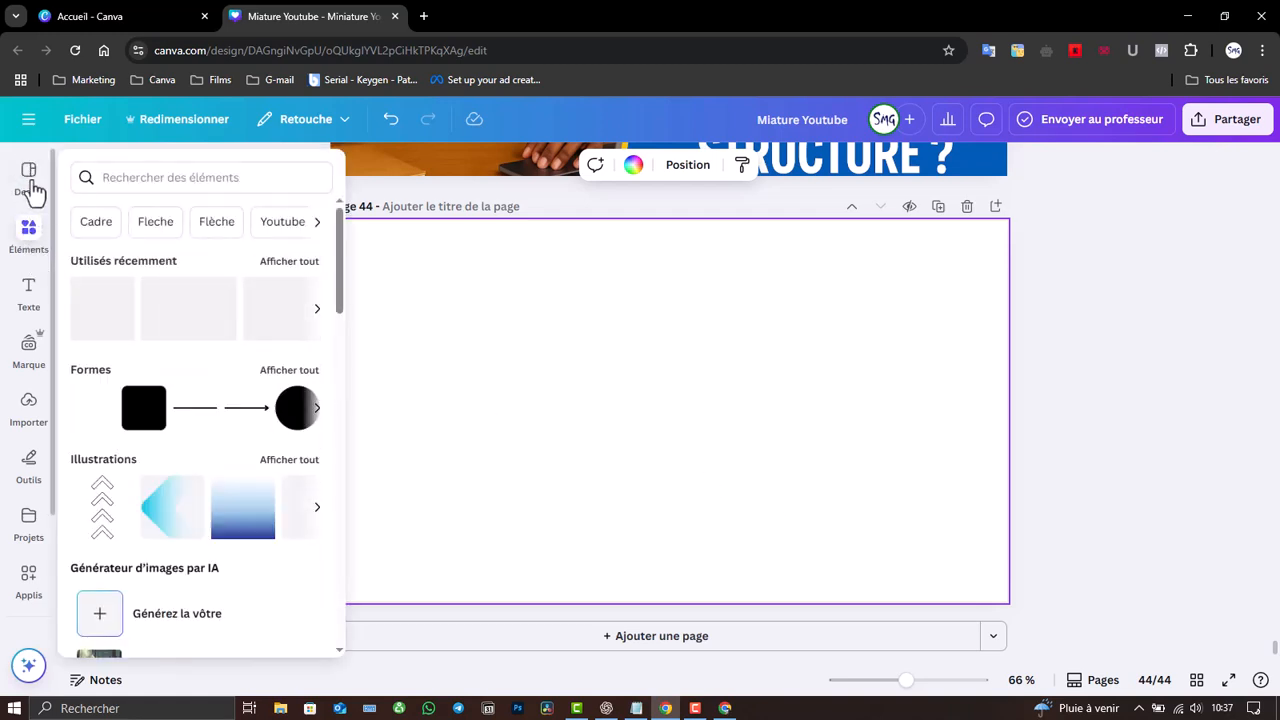
left_click(33, 186)
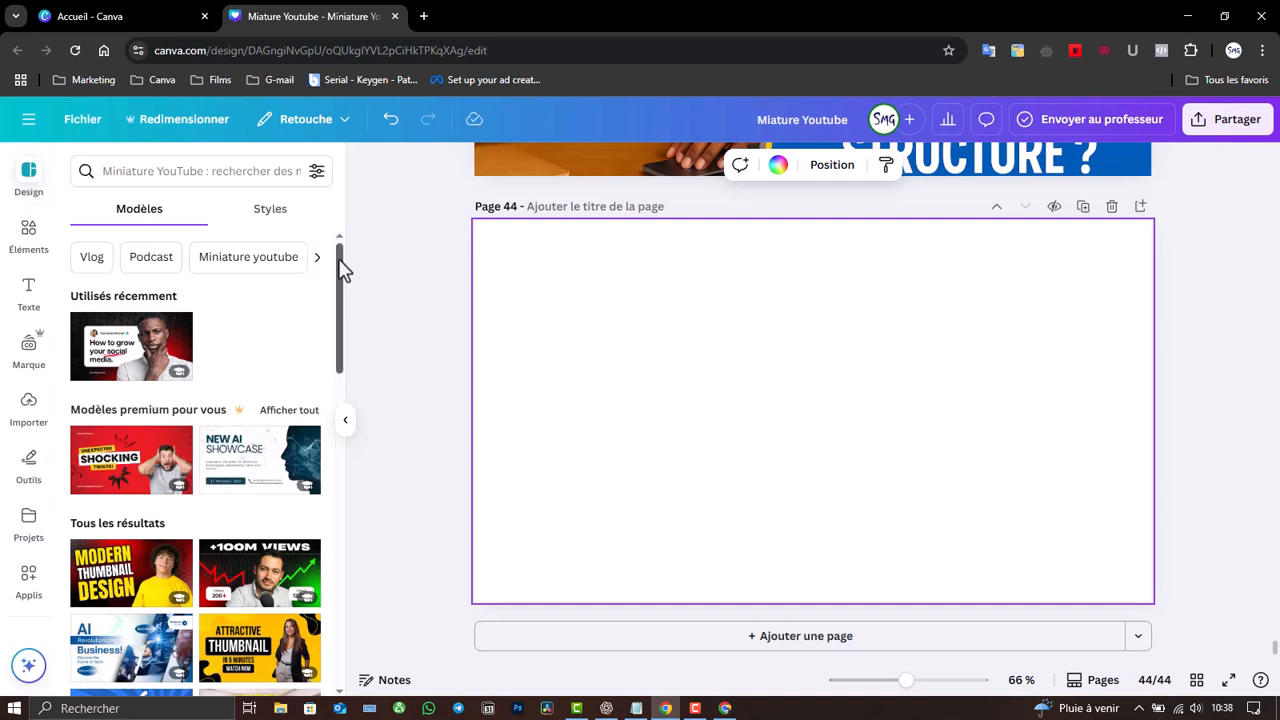
left_click_drag(340, 256, 304, 551)
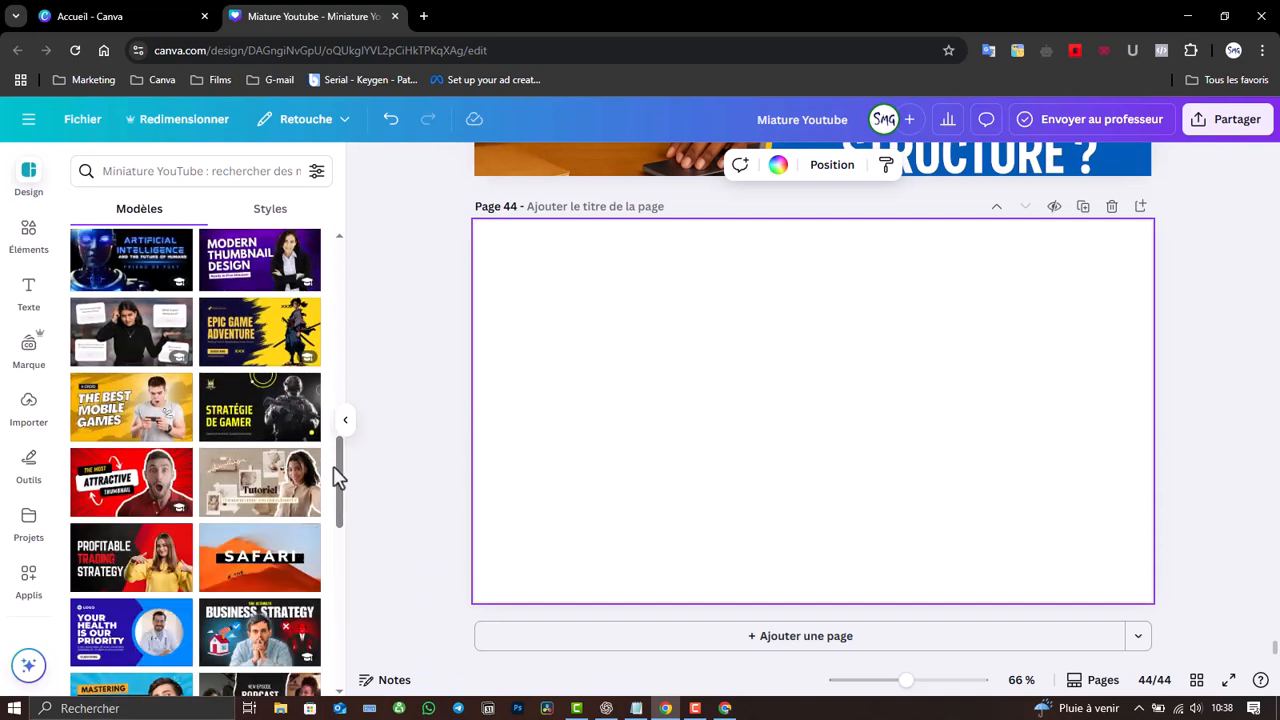
left_click_drag(340, 464, 337, 540)
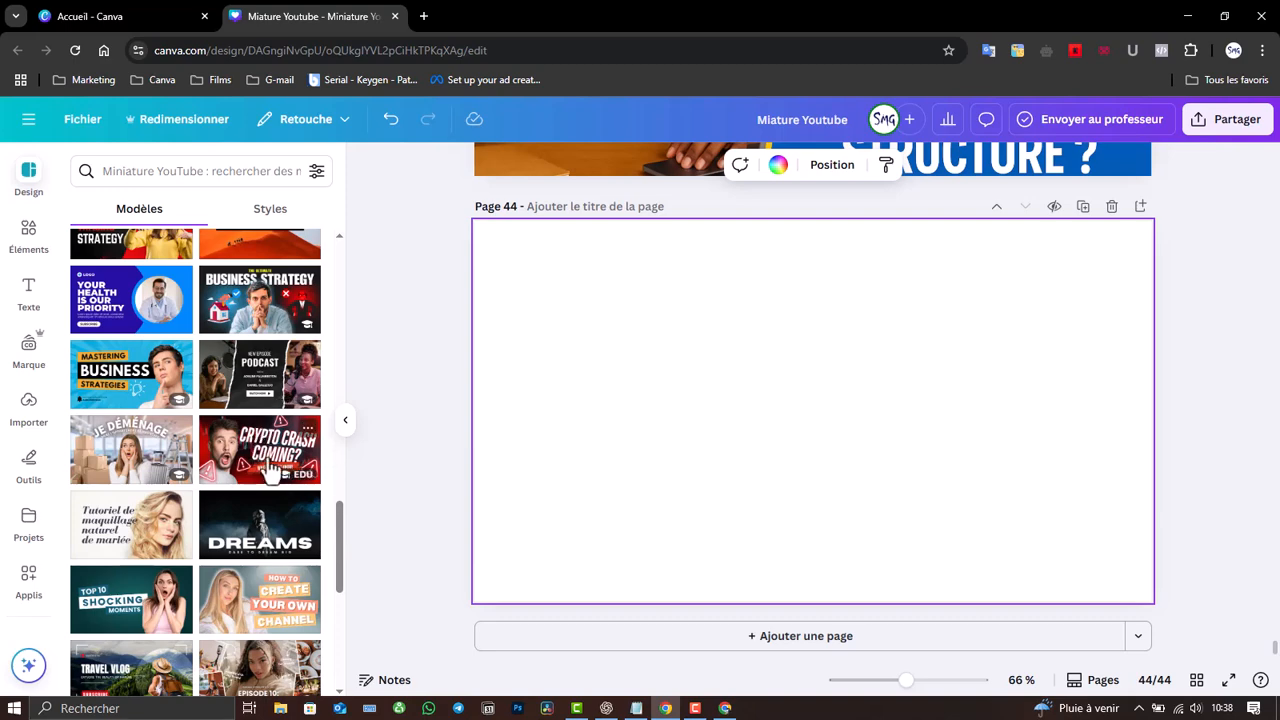
left_click_drag(343, 534, 333, 675)
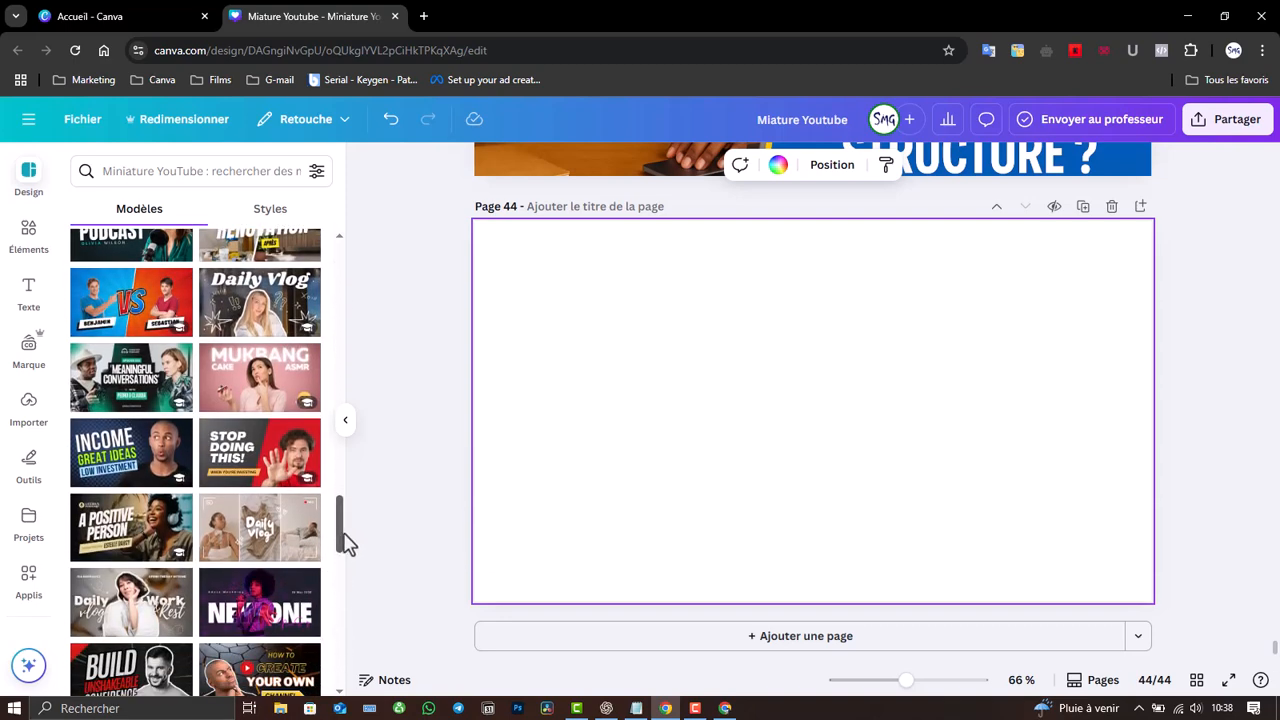
- Apply the A Positive Person podcast thumbnail template to page 44
left_click(136, 538)
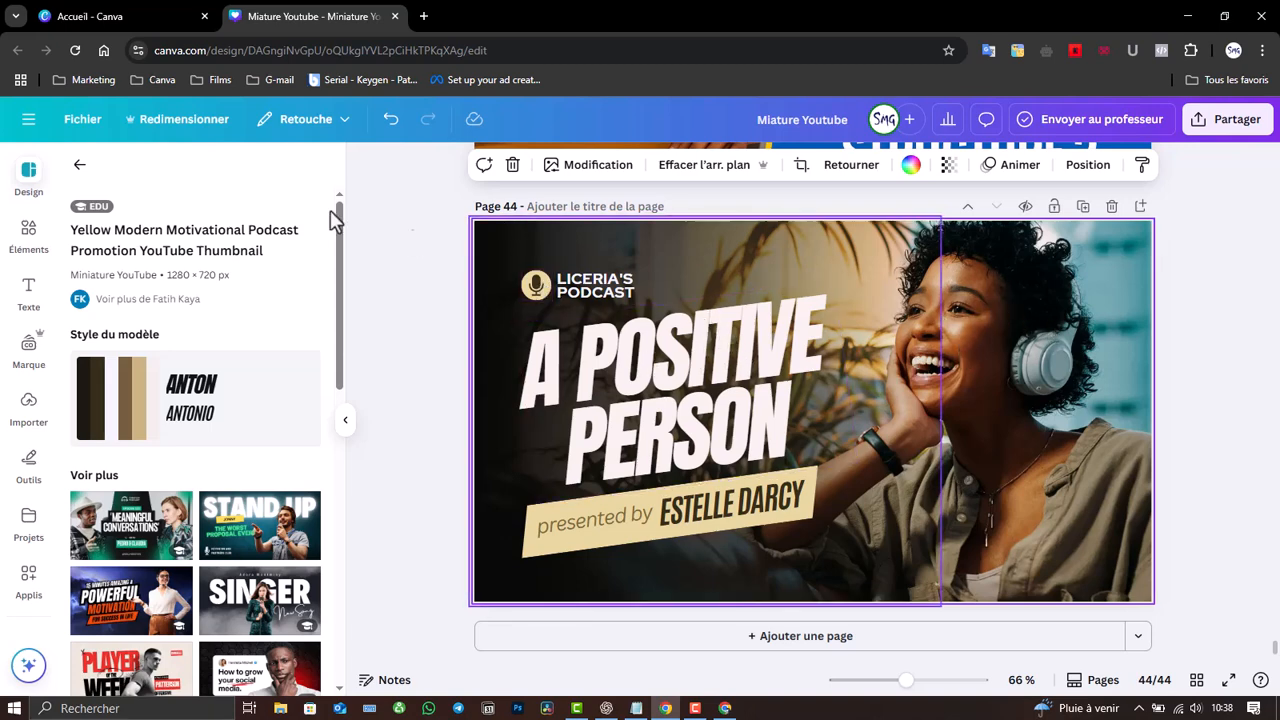
- Search elements for 'youtube s'abonner' illustrations and add the red Like & Subscribe graphic
left_click(22, 238)
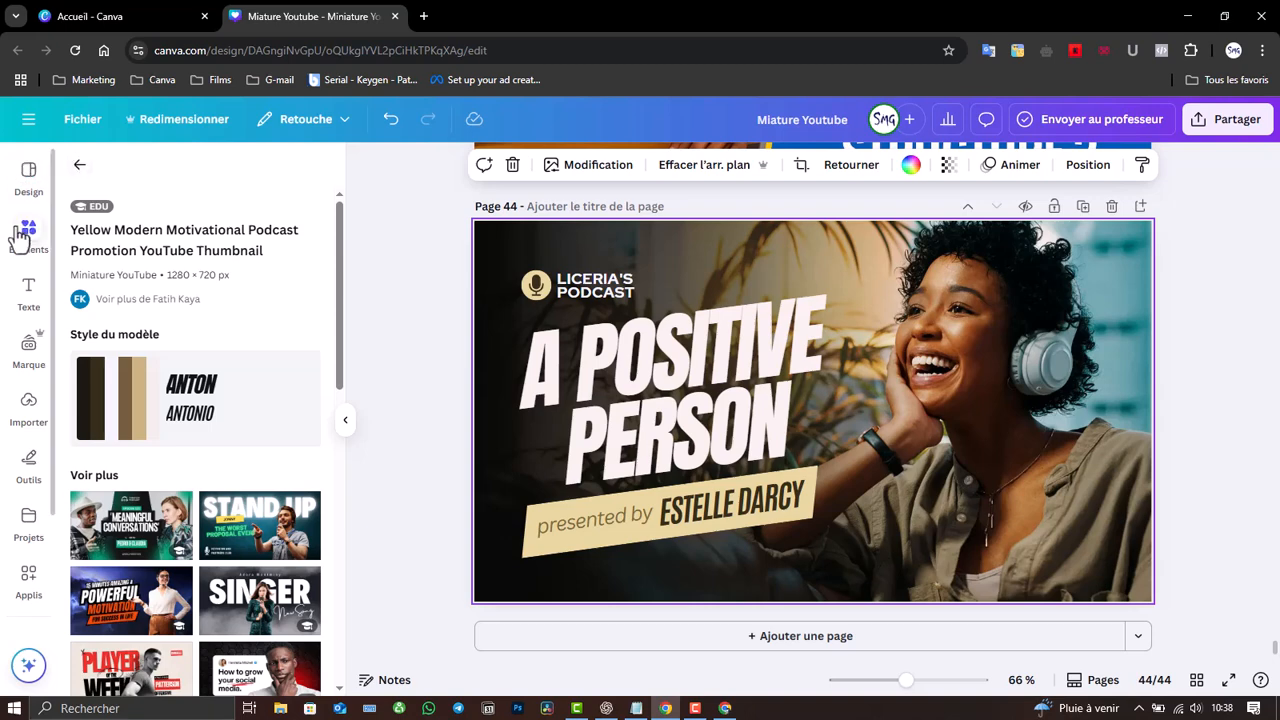
left_click(145, 177)
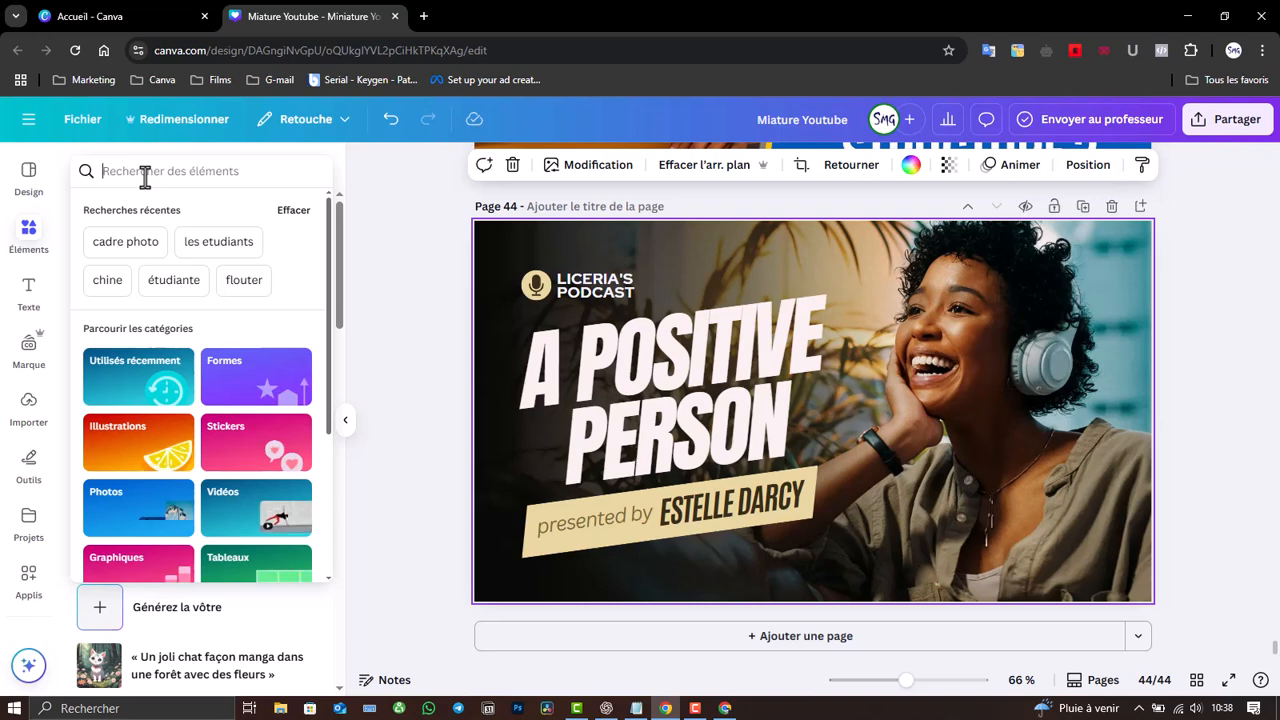
type("youtube")
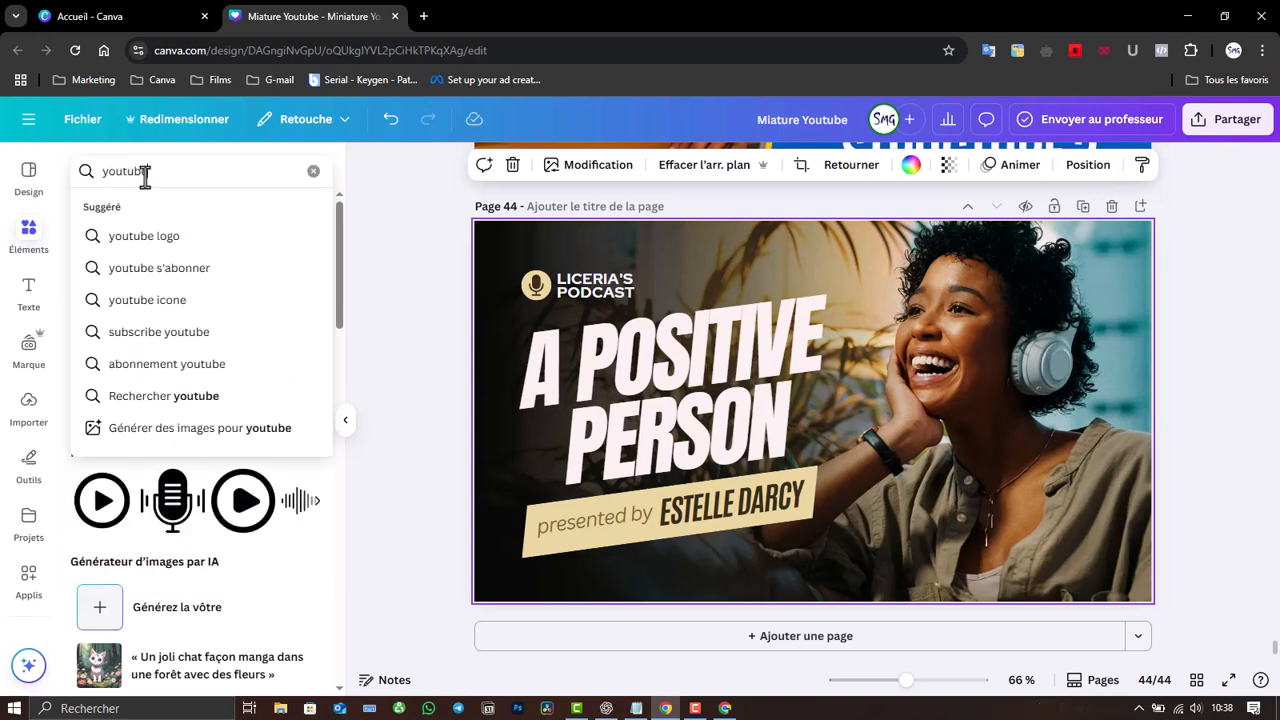
left_click(170, 268)
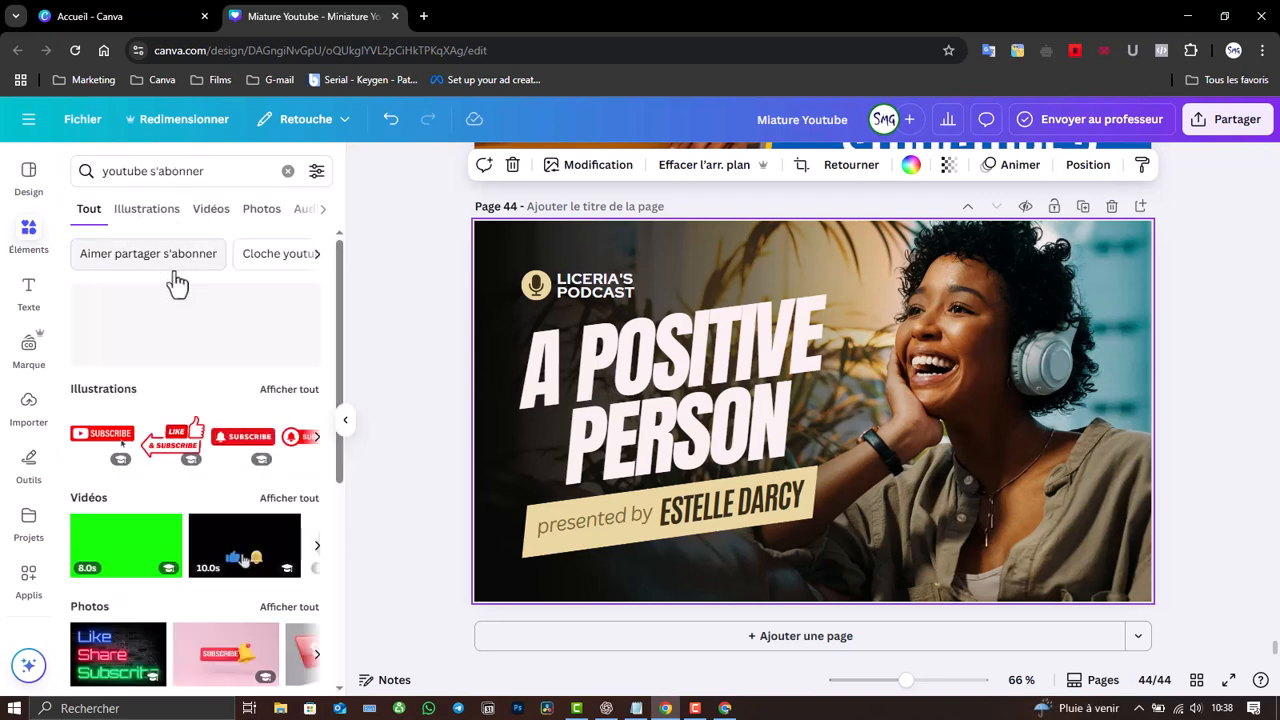
left_click(142, 212)
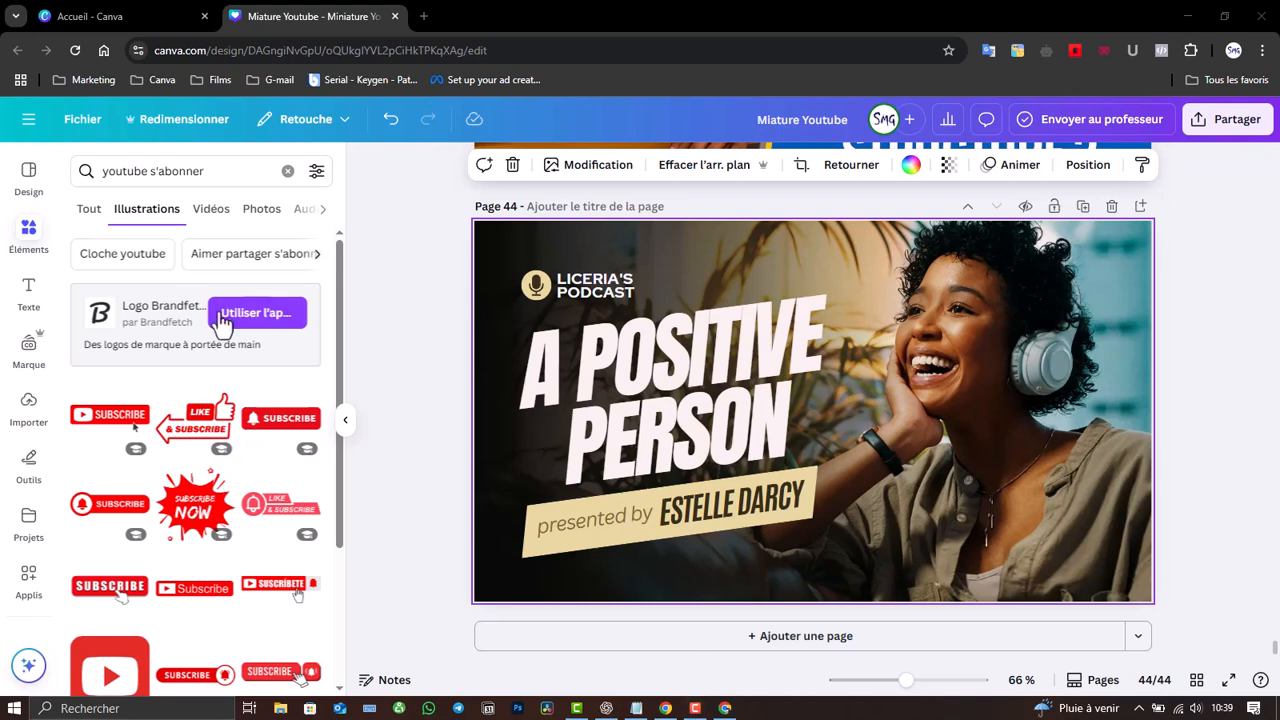
left_click_drag(339, 250, 339, 274)
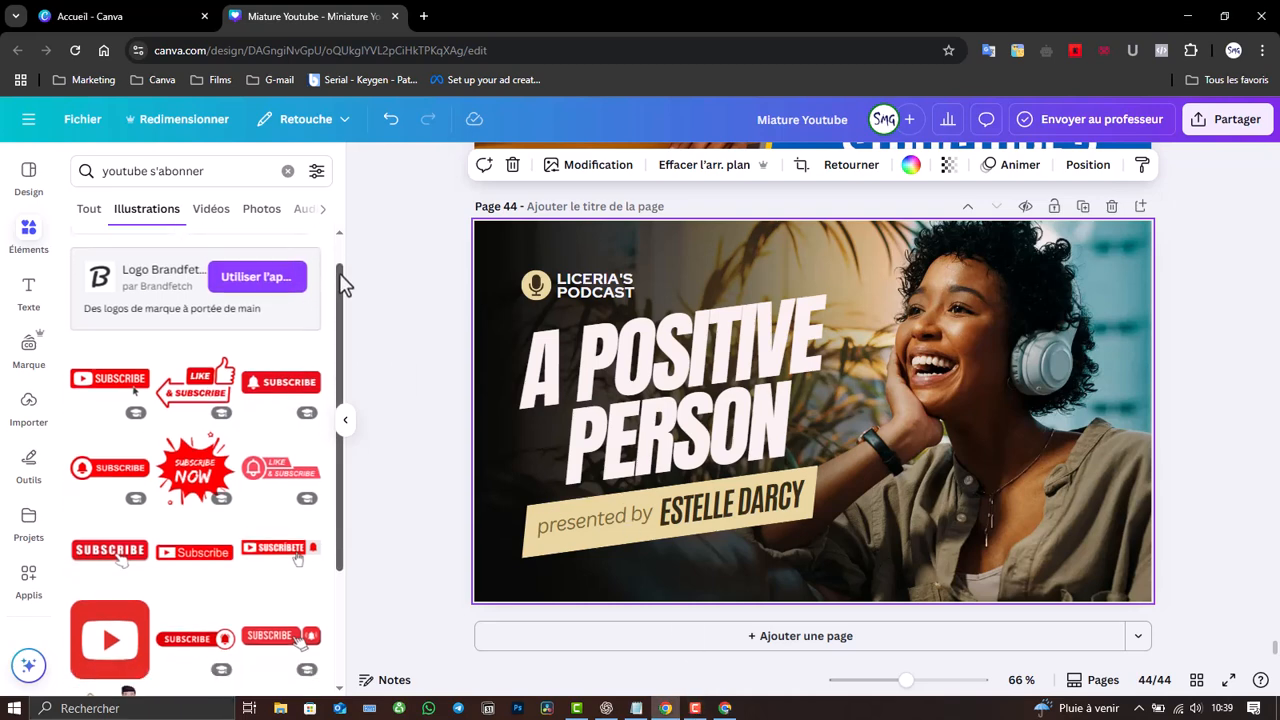
left_click(190, 398)
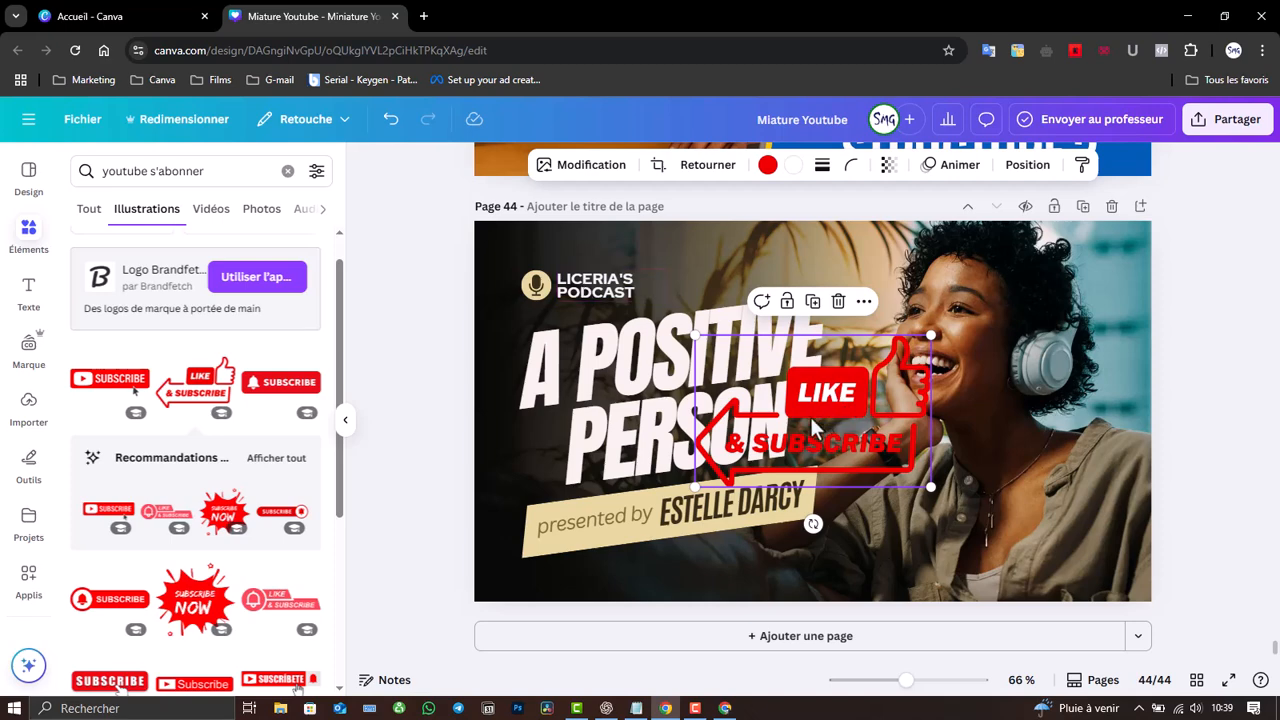
- Recolour the Like & Subscribe graphic's red parts white and its LIKE lettering black
left_click(767, 166)
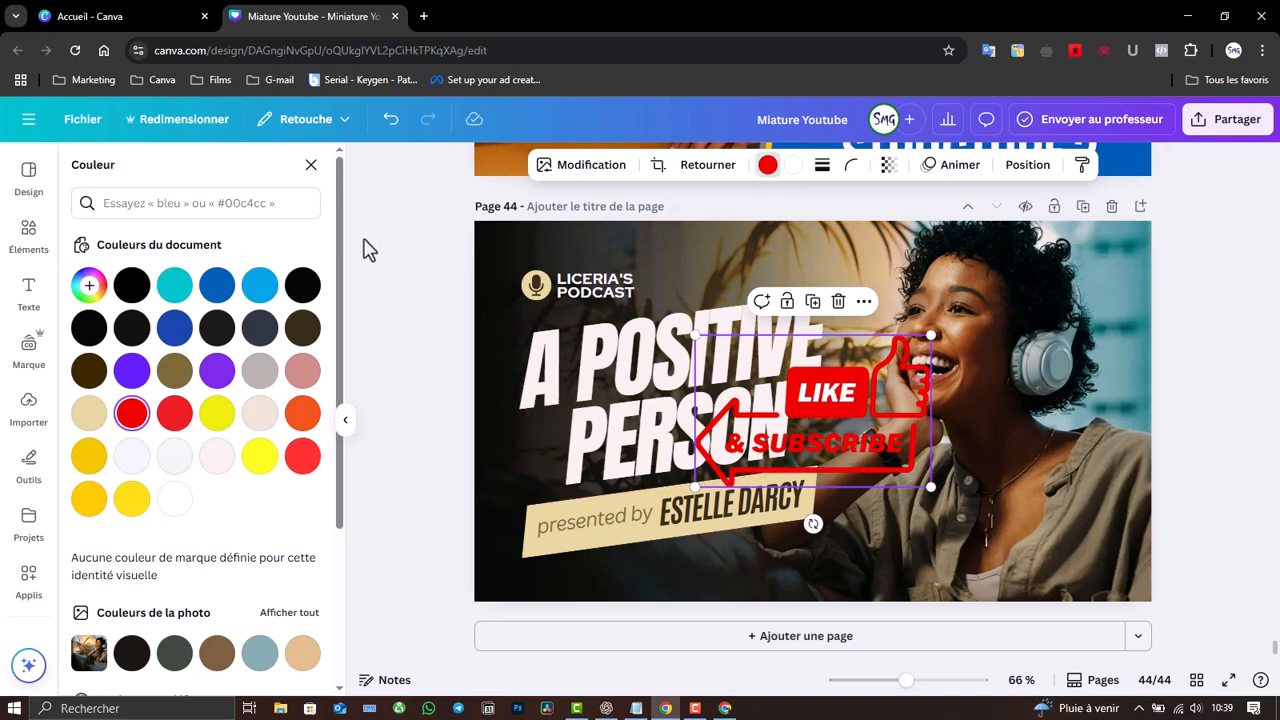
left_click(176, 499)
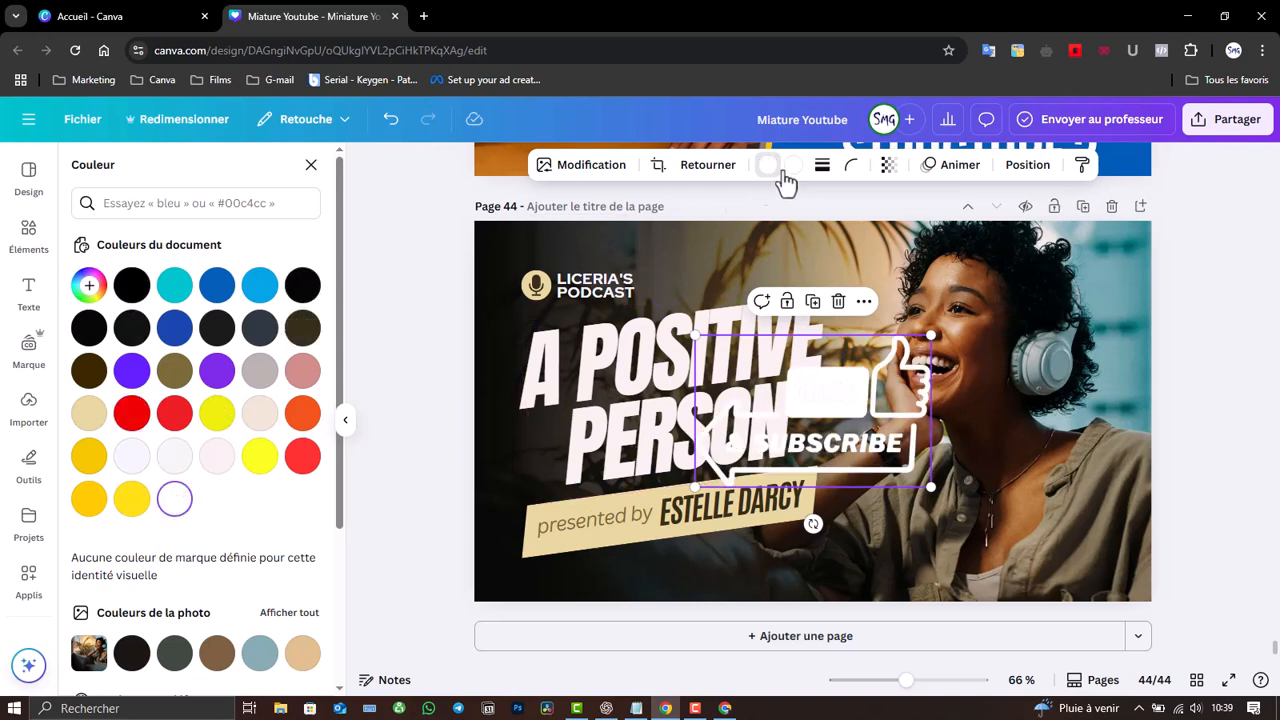
left_click(132, 287)
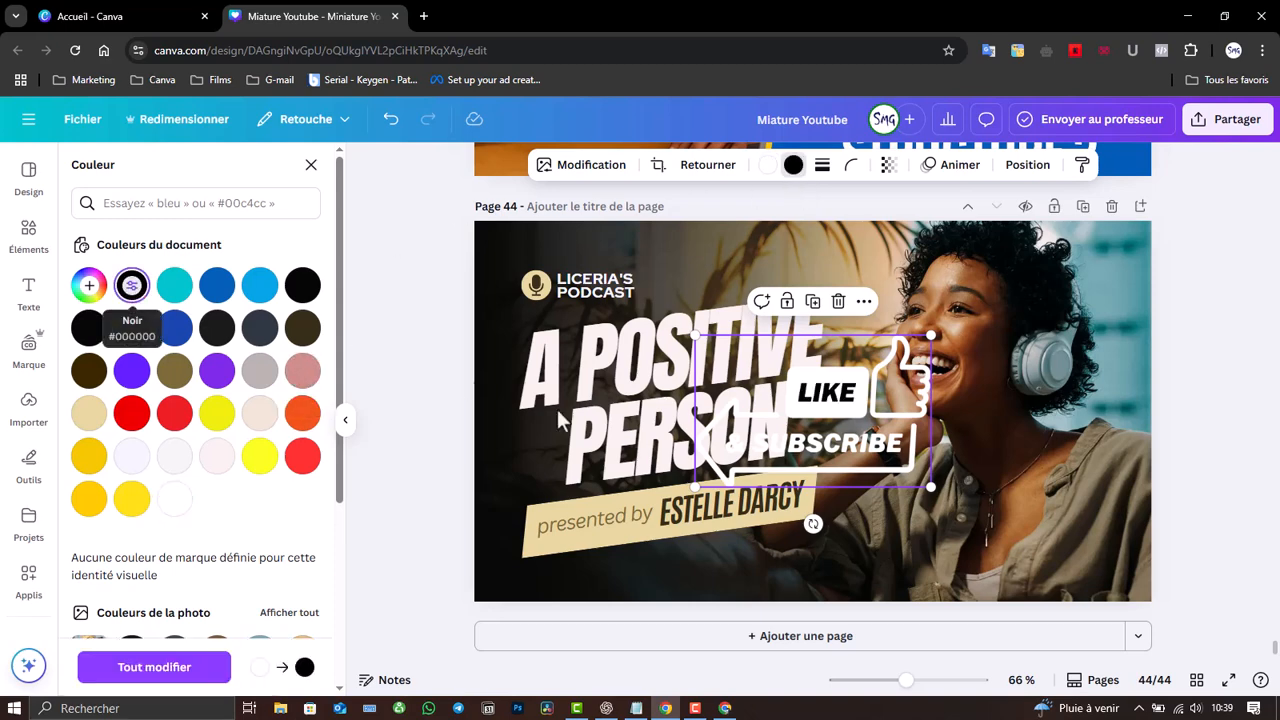
- Shrink the Like & Subscribe graphic into a small badge in the page's top-left corner
left_click(582, 276)
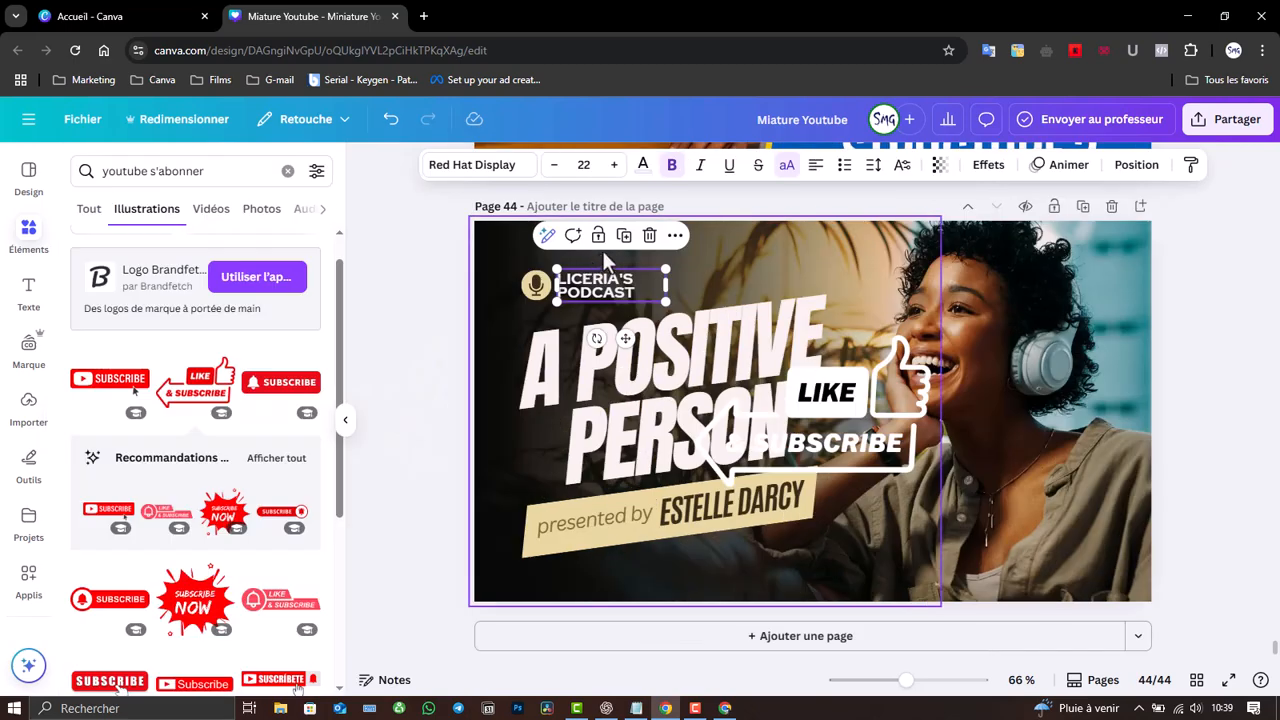
left_click(536, 287)
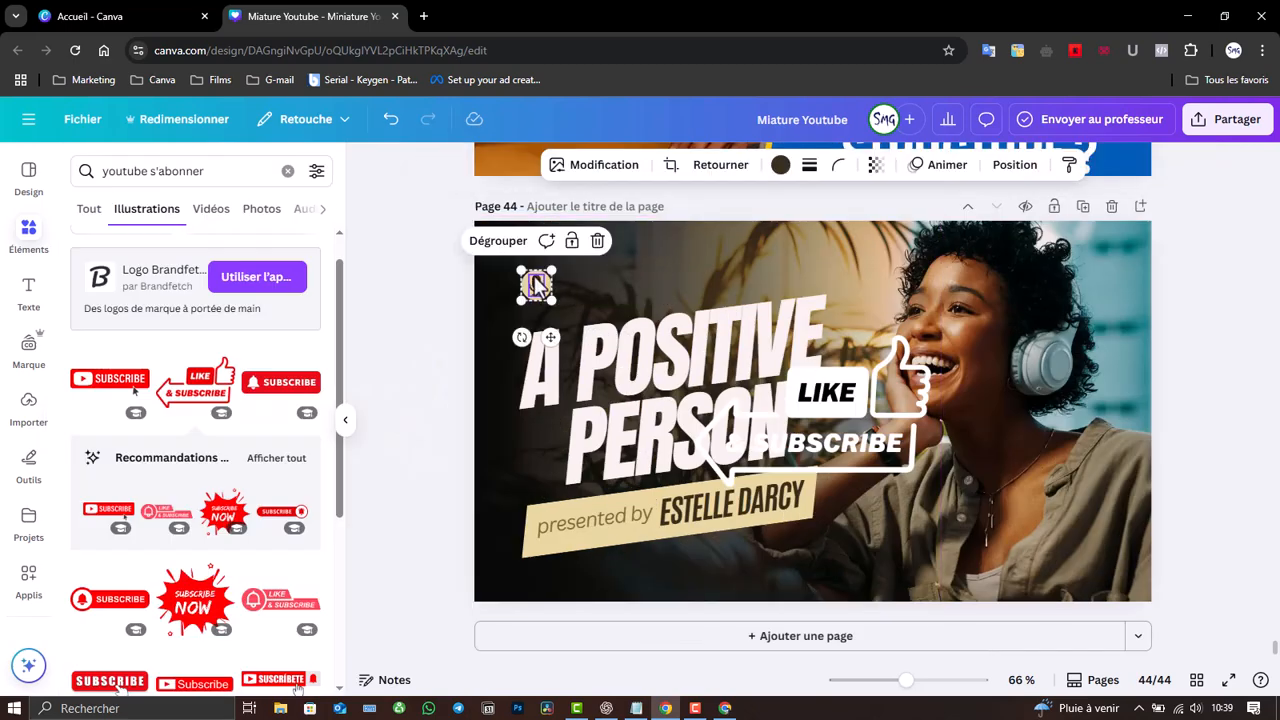
left_click(926, 472)
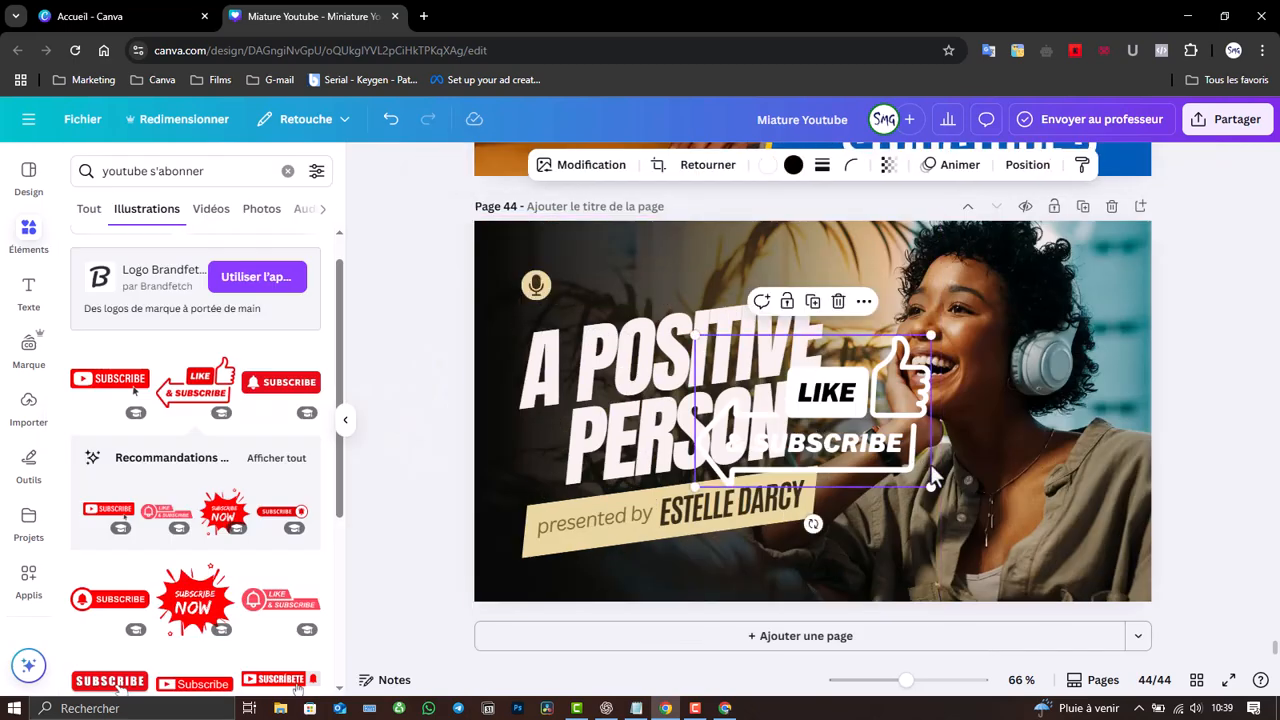
left_click_drag(933, 485, 733, 357)
left_click_drag(737, 410, 572, 341)
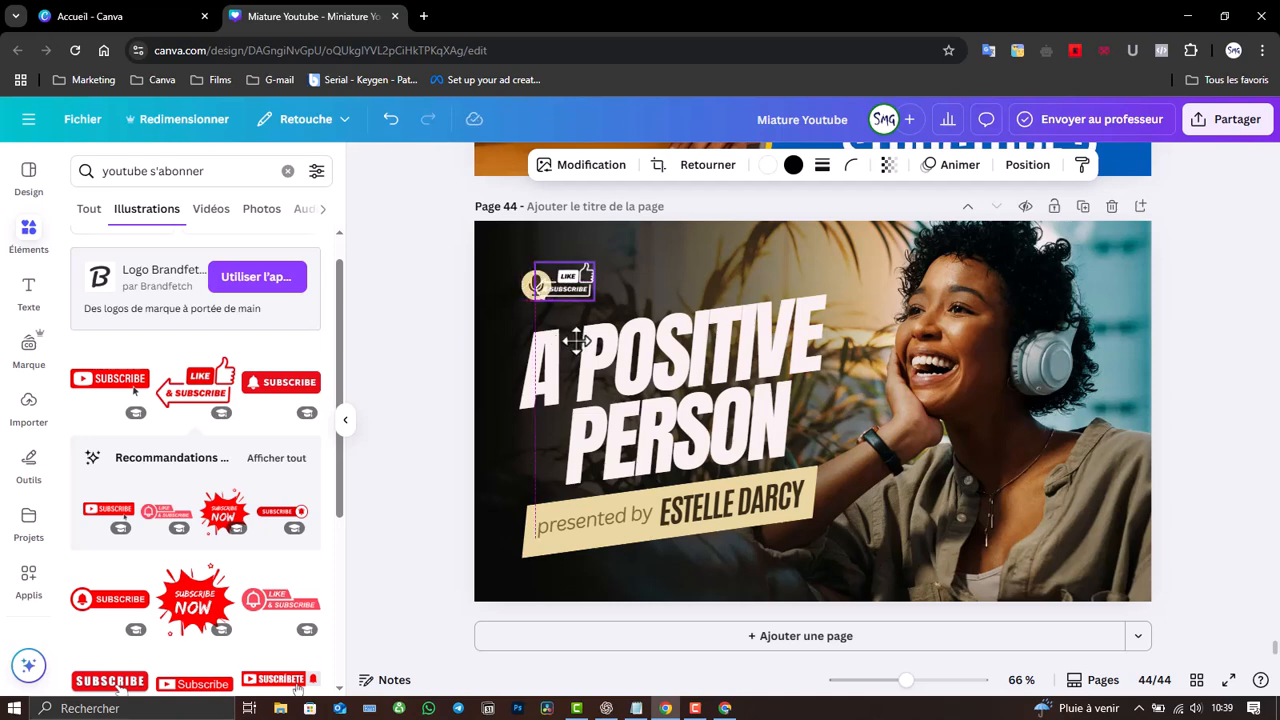
left_click(531, 287)
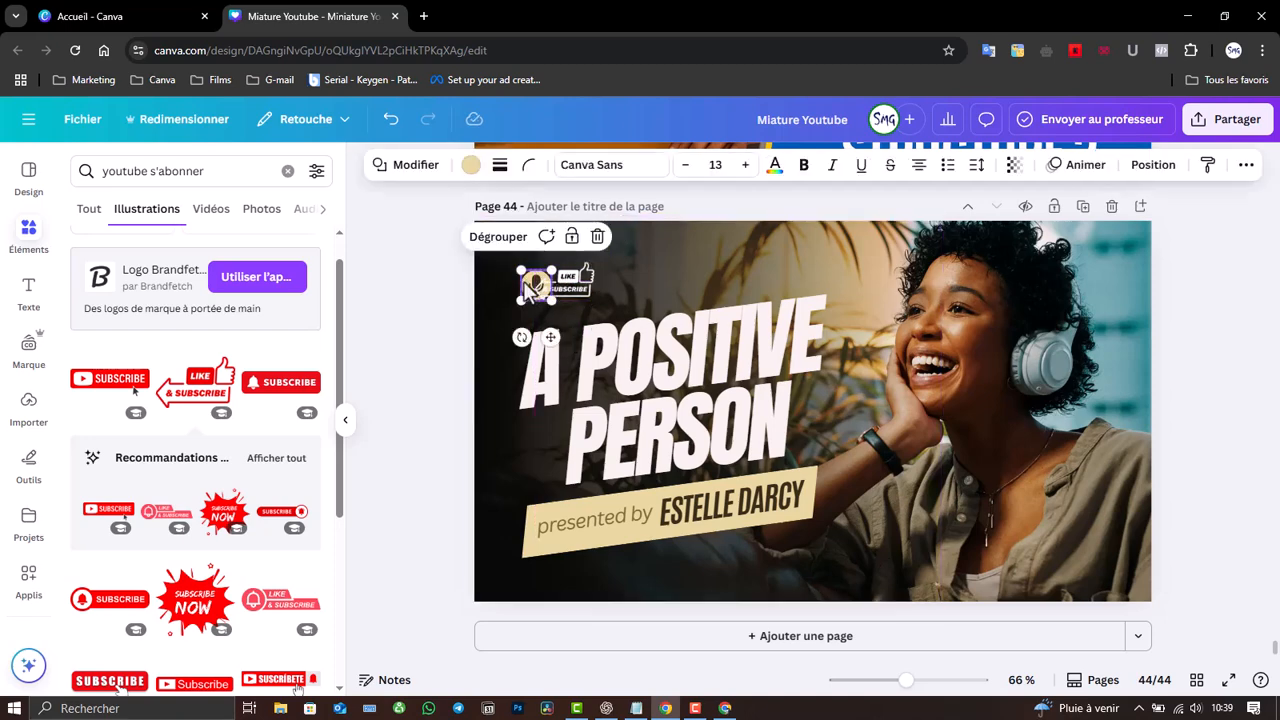
left_click(531, 287)
left_click_drag(531, 287, 527, 288)
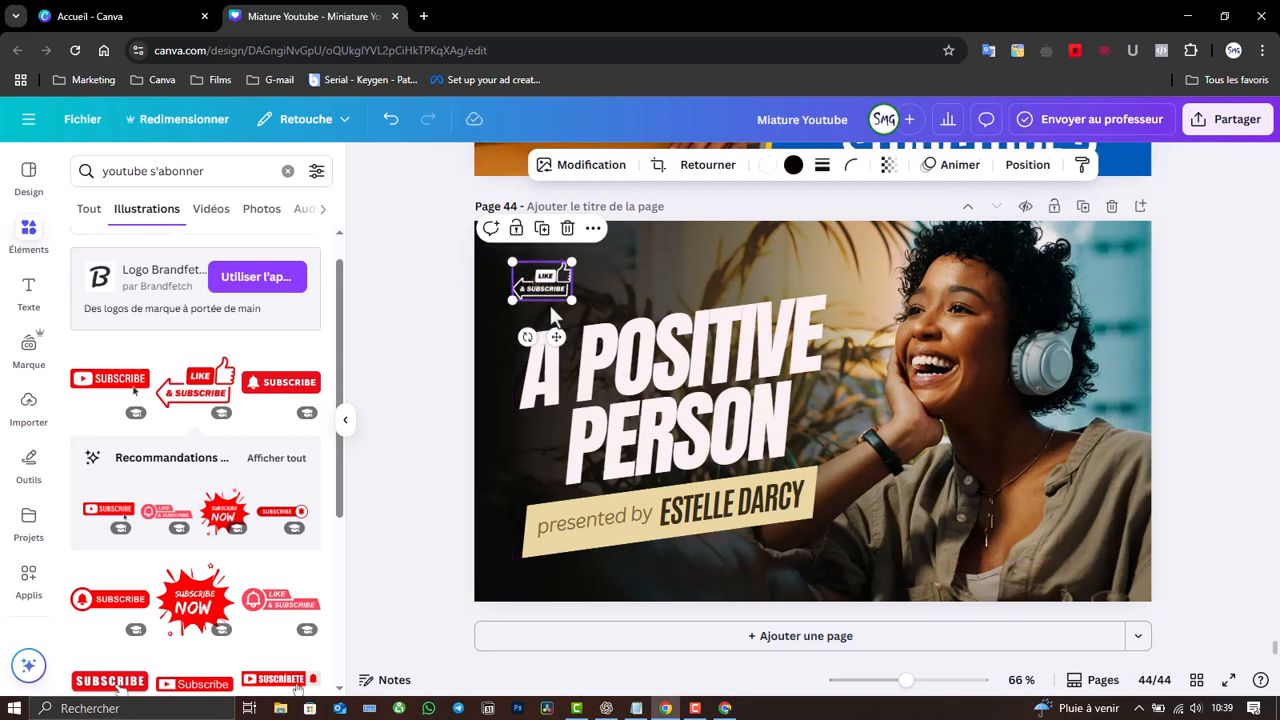
left_click(697, 292)
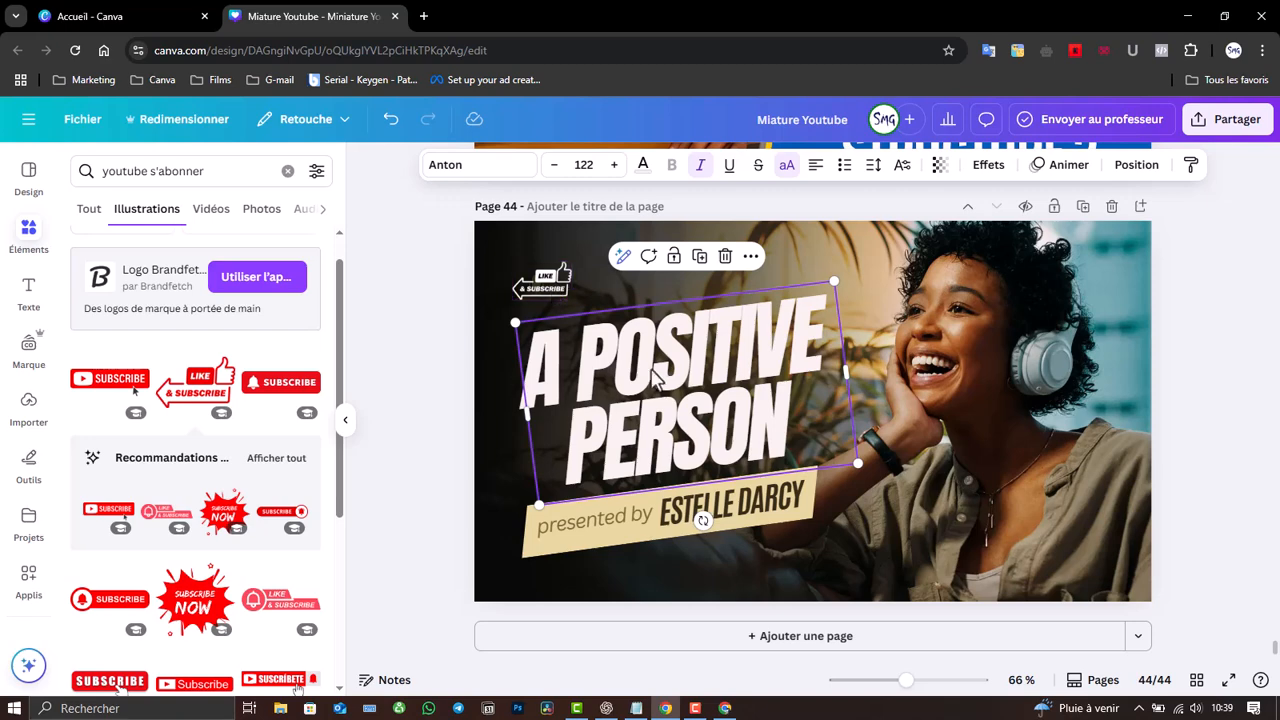
- Search for youtube graphics again and place the red YouTube logo over the photo
left_click(222, 174)
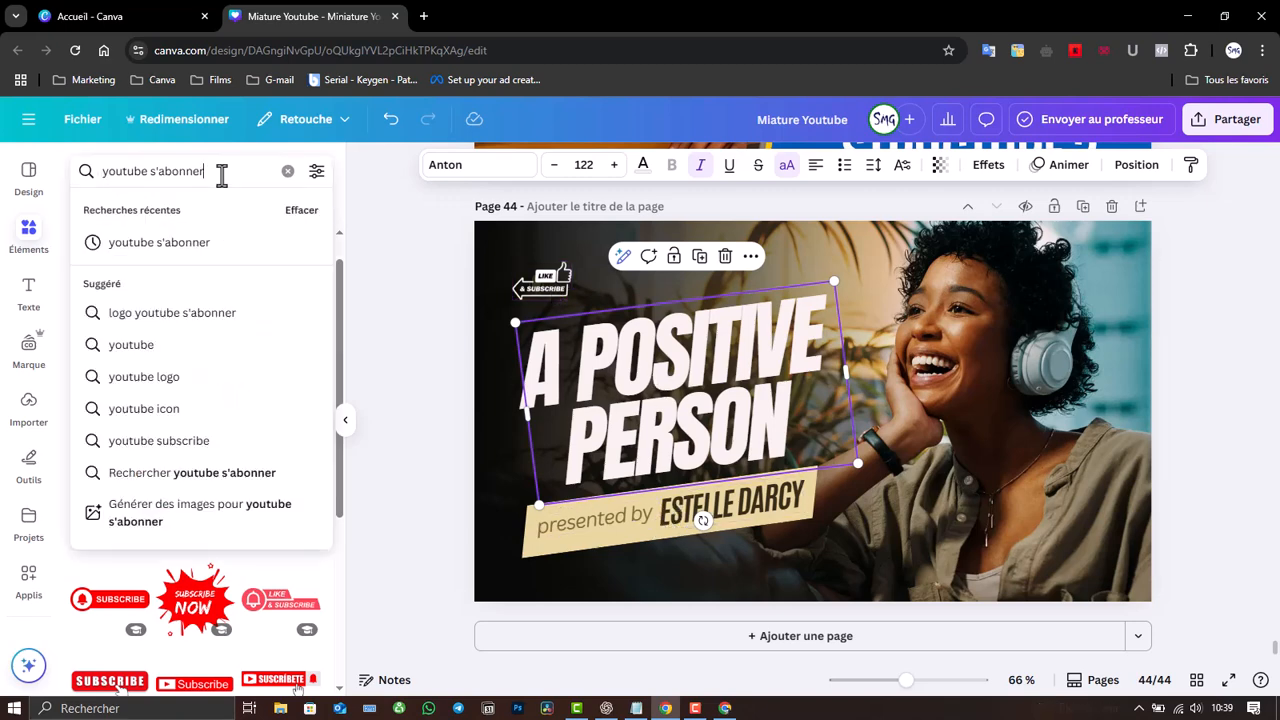
key("BackSpace")
key("BackSpace")
key("BackSpace")
key("BackSpace")
key("BackSpace")
key("BackSpace")
key("BackSpace")
key("BackSpace")
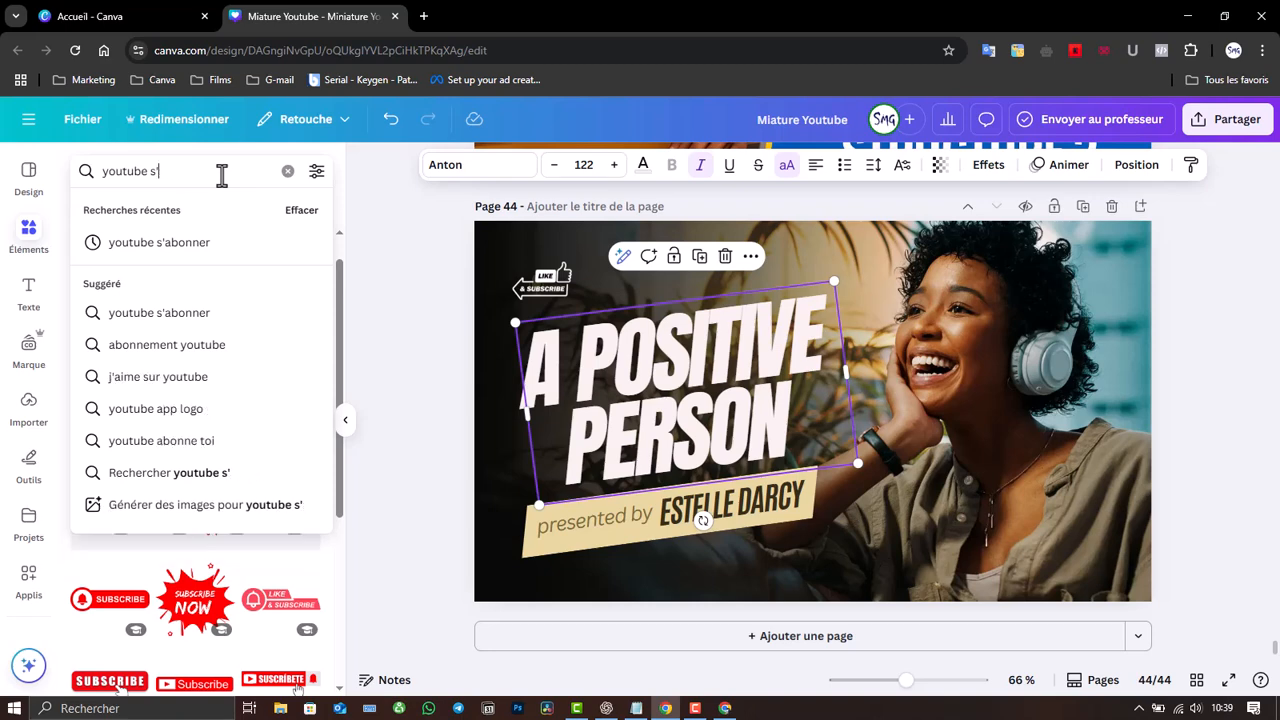
key("Return")
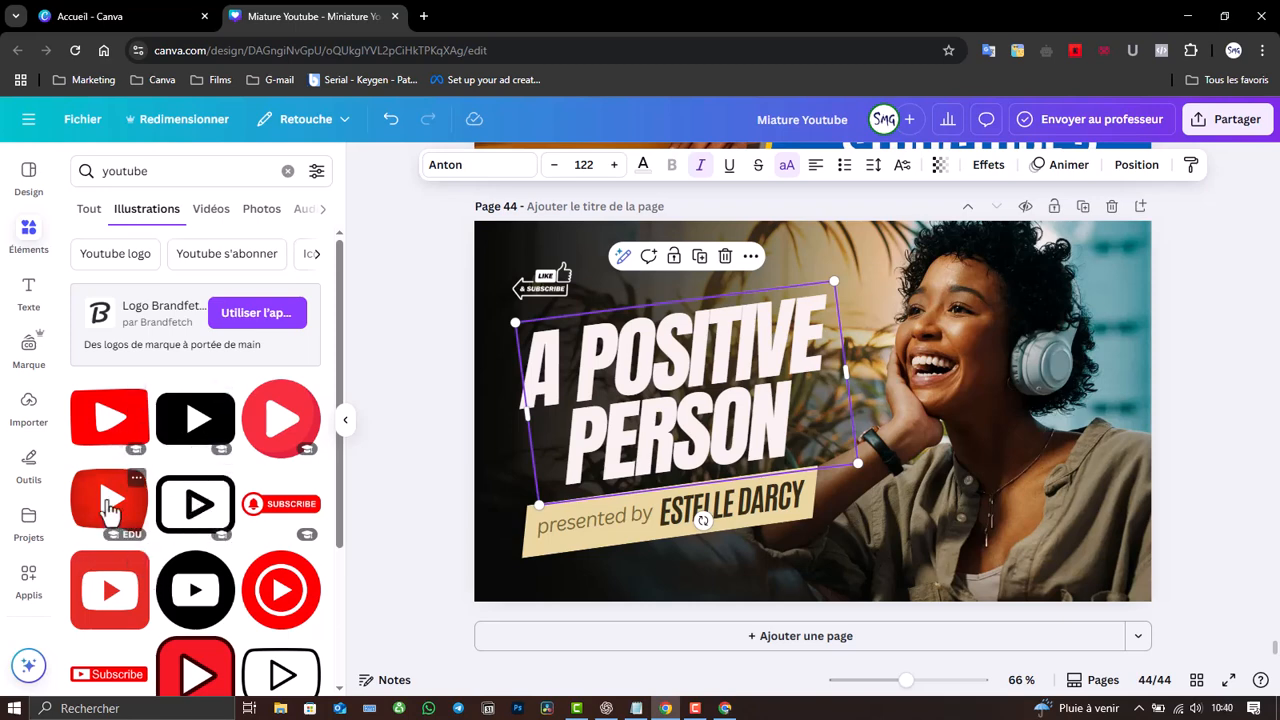
left_click(110, 505)
left_click_drag(733, 365, 905, 400)
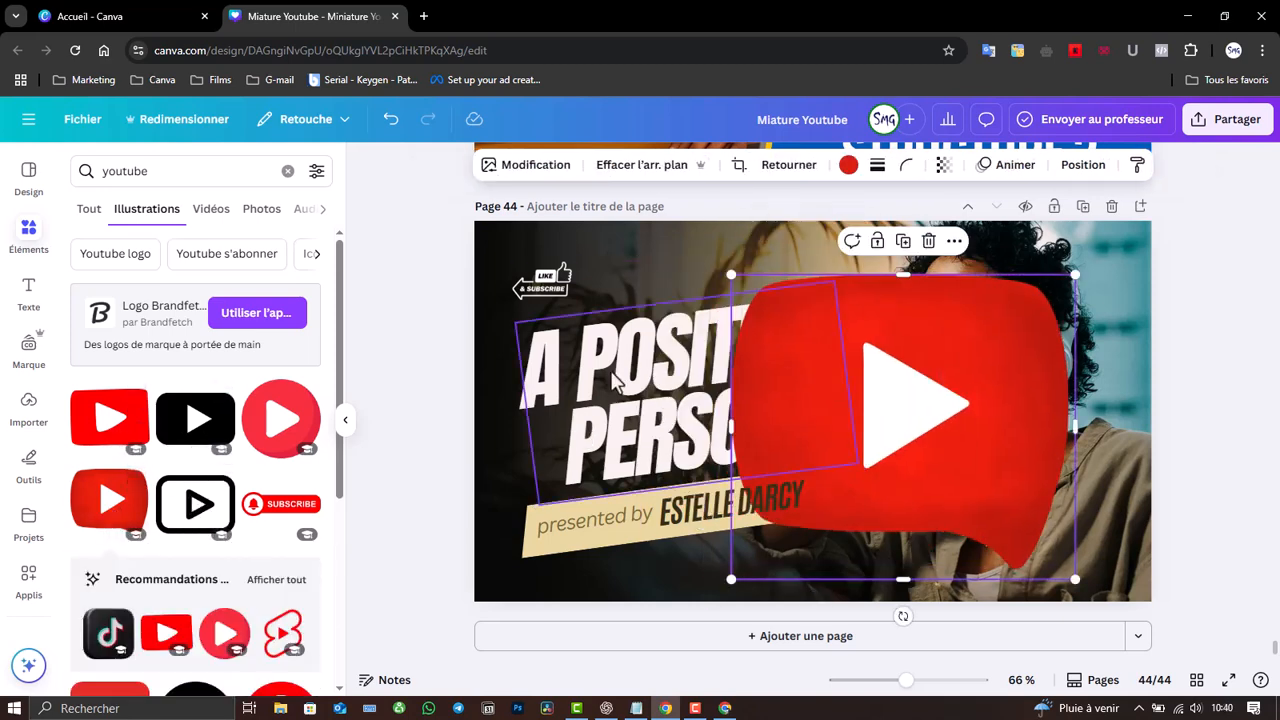
- Try red shades on the title, return it to white, and delete the YouTube logo
left_click(614, 380)
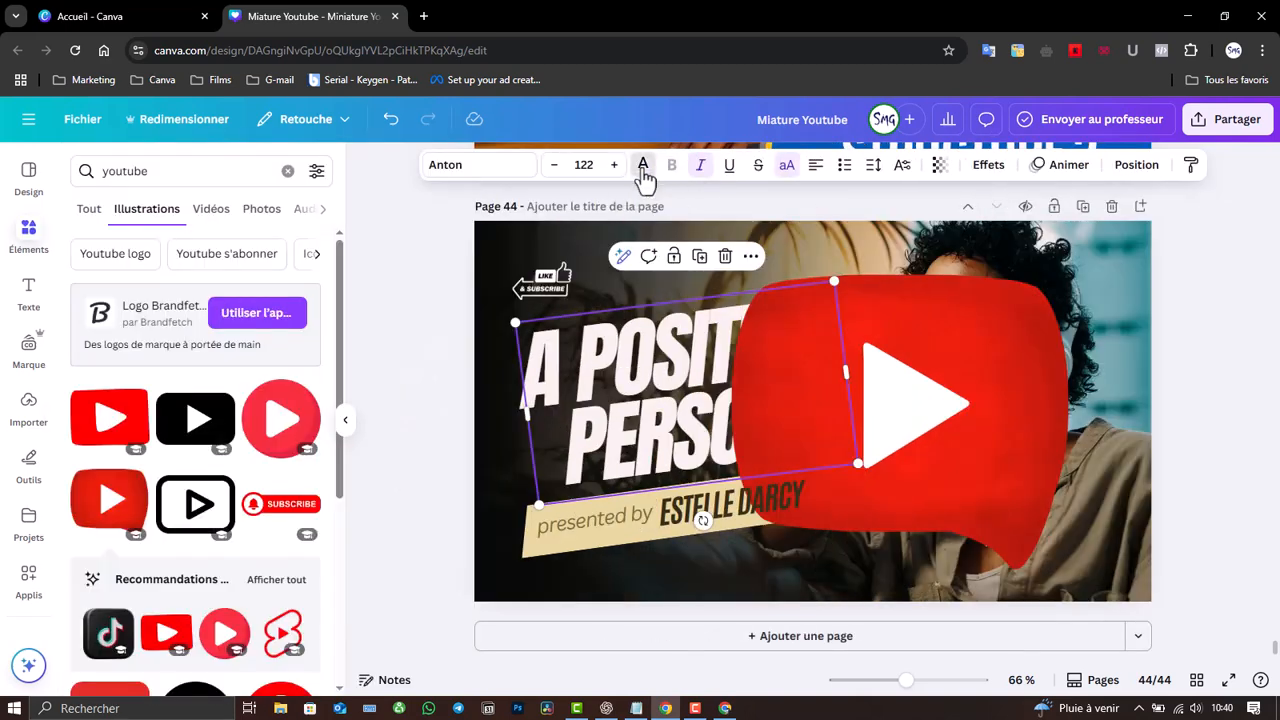
left_click(643, 170)
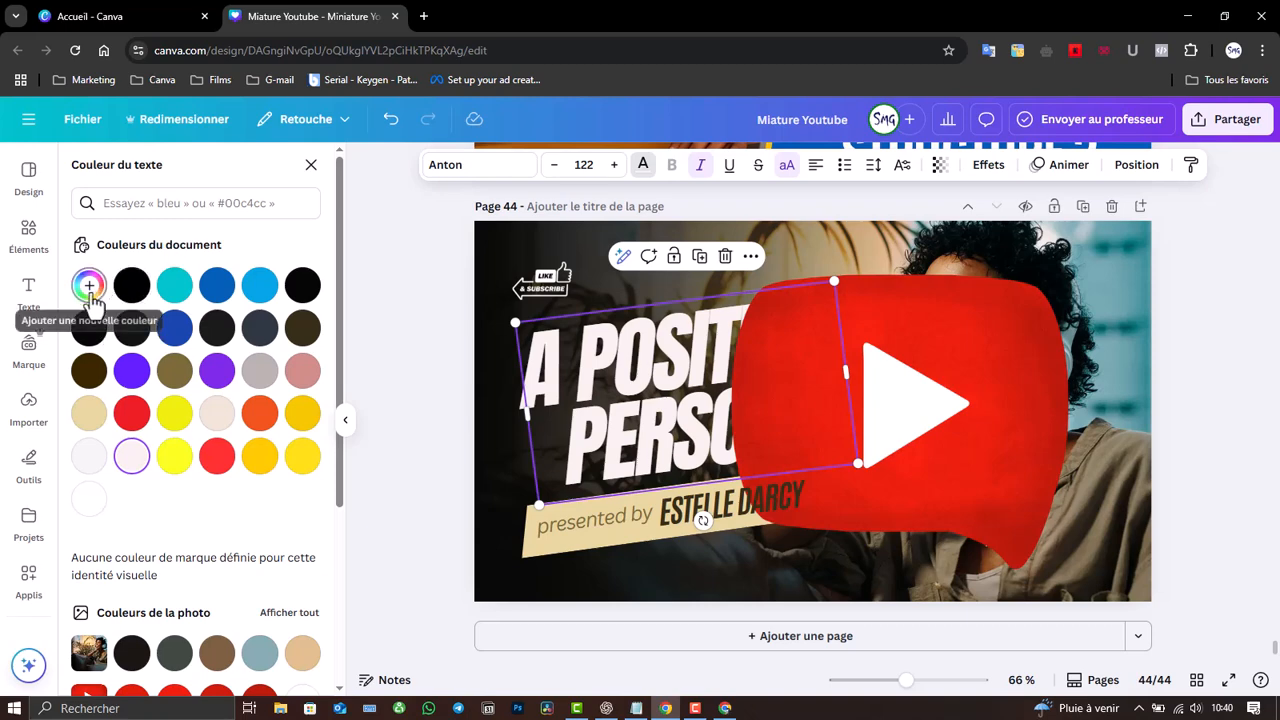
scroll(340, 420, "down", 2)
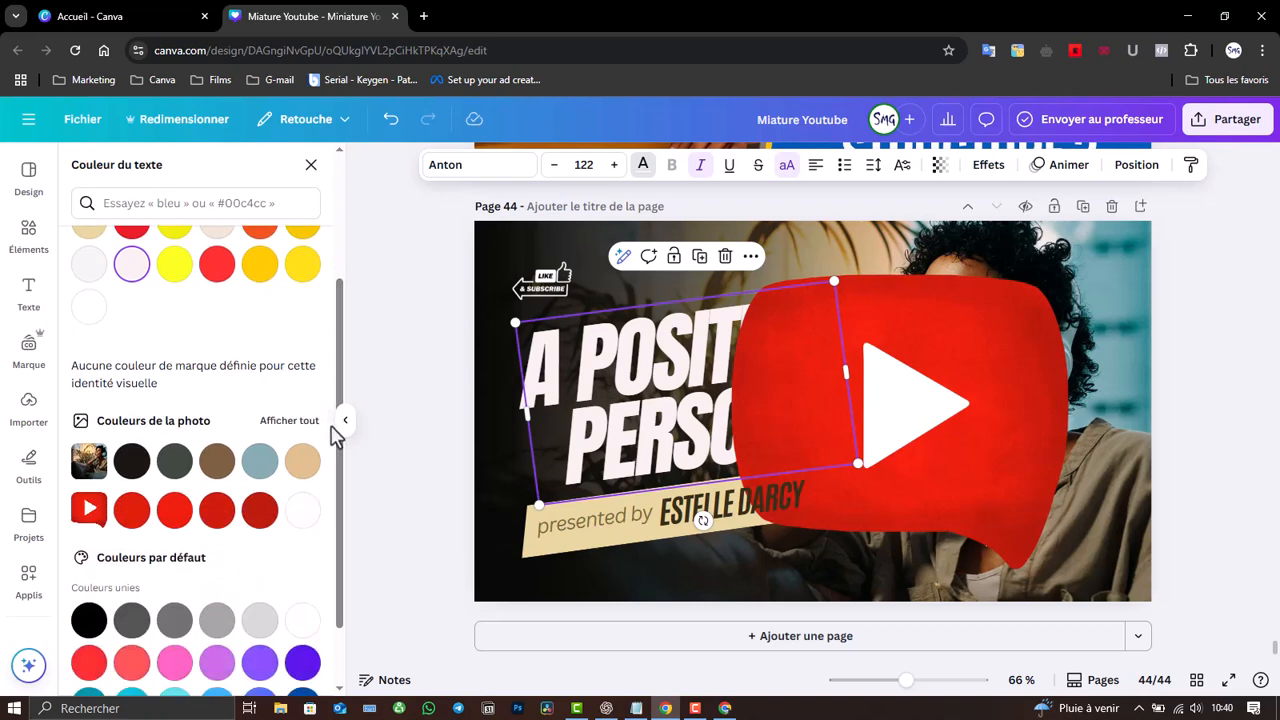
left_click(130, 520)
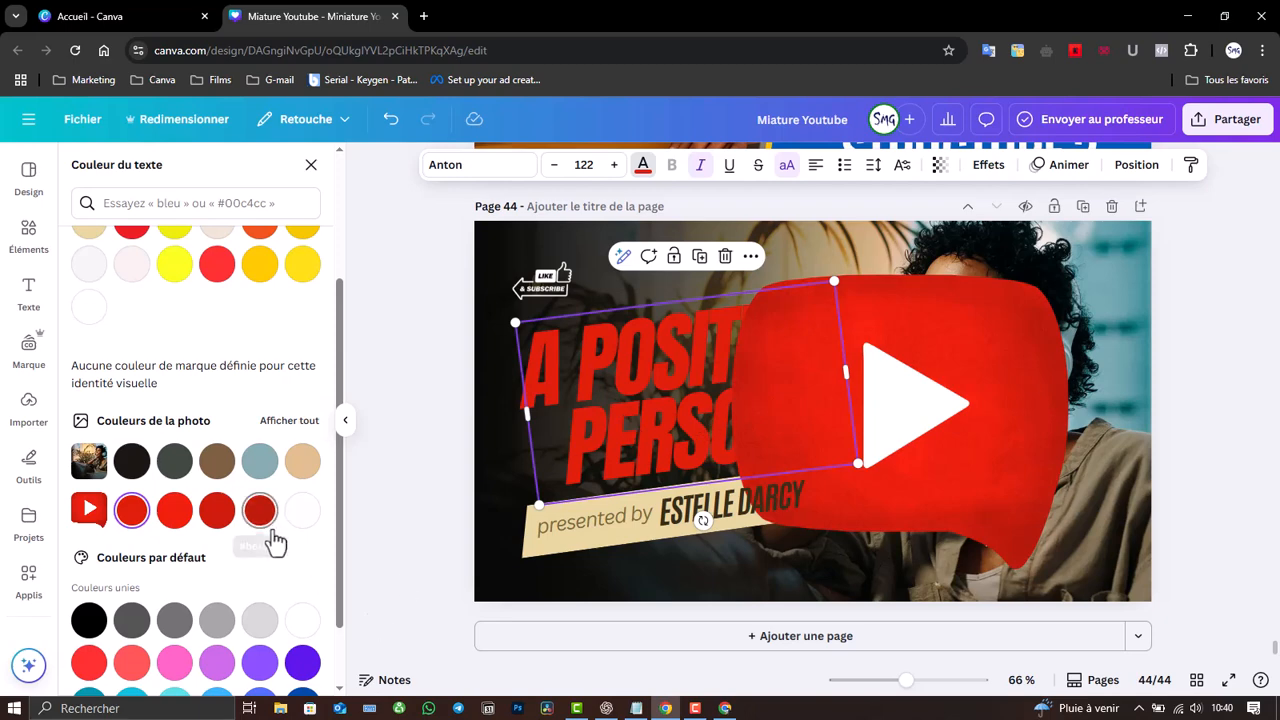
left_click(174, 515)
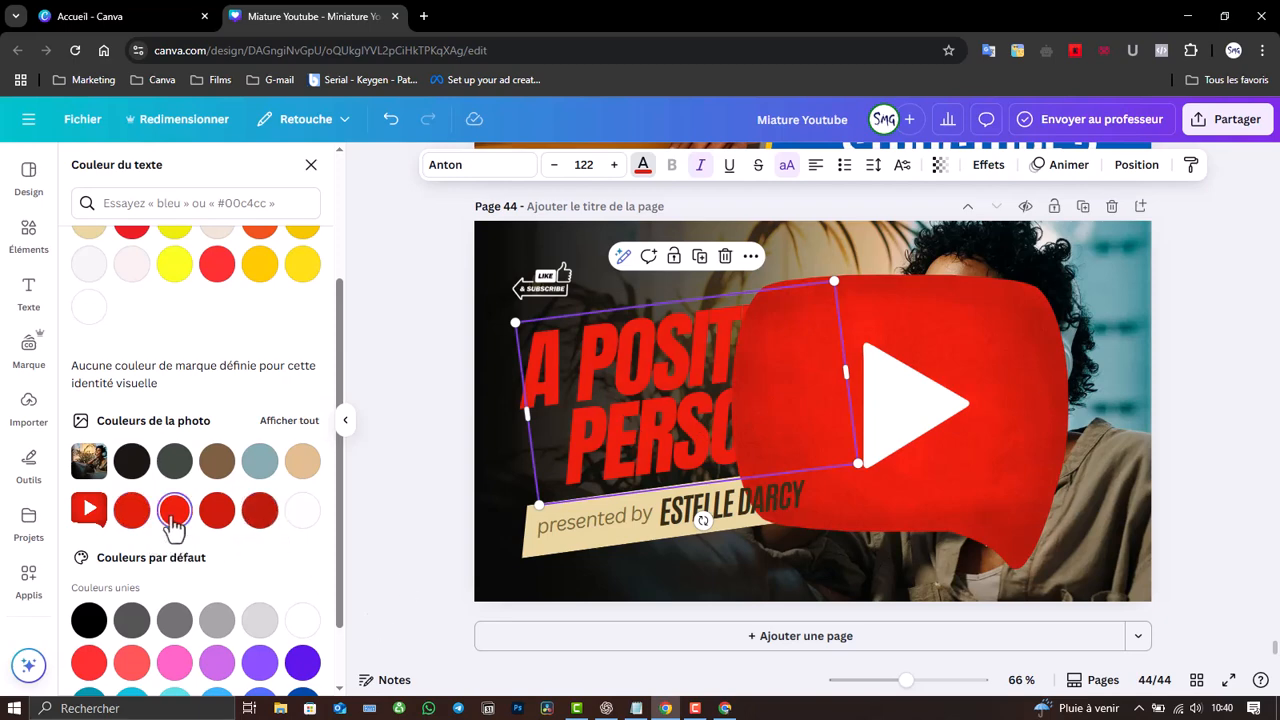
left_click(89, 307)
left_click(917, 348)
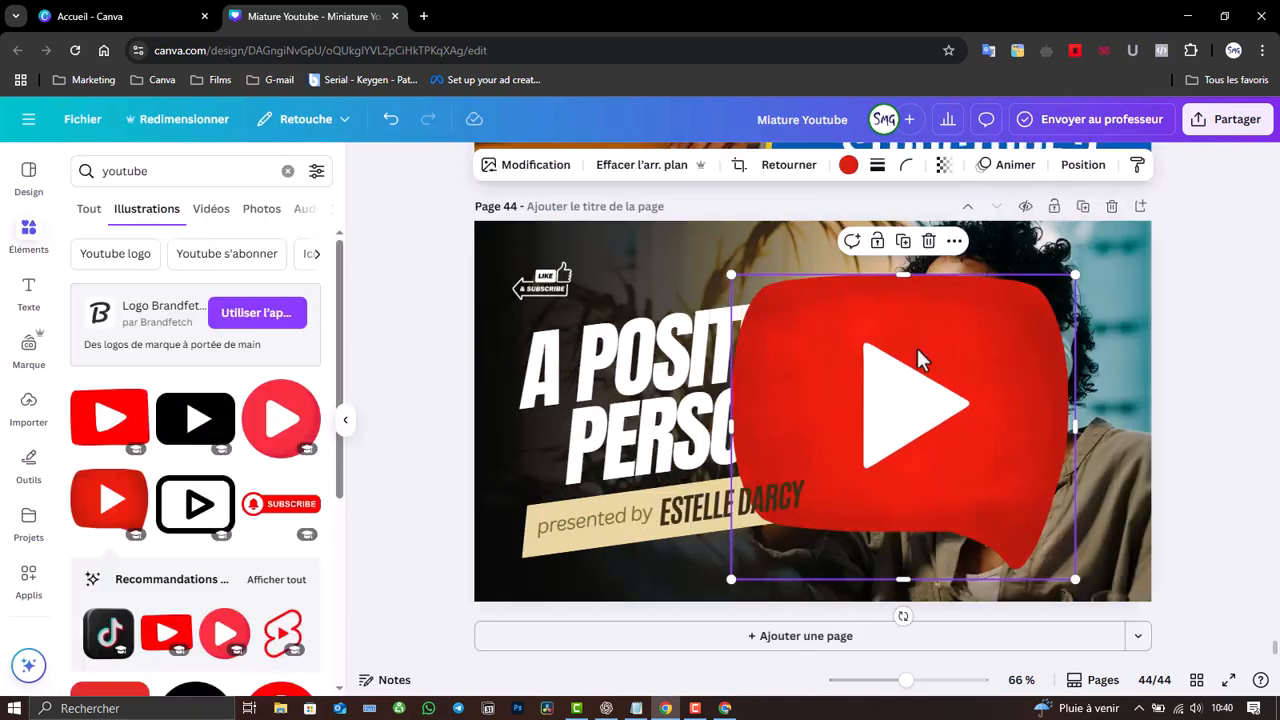
key("Delete")
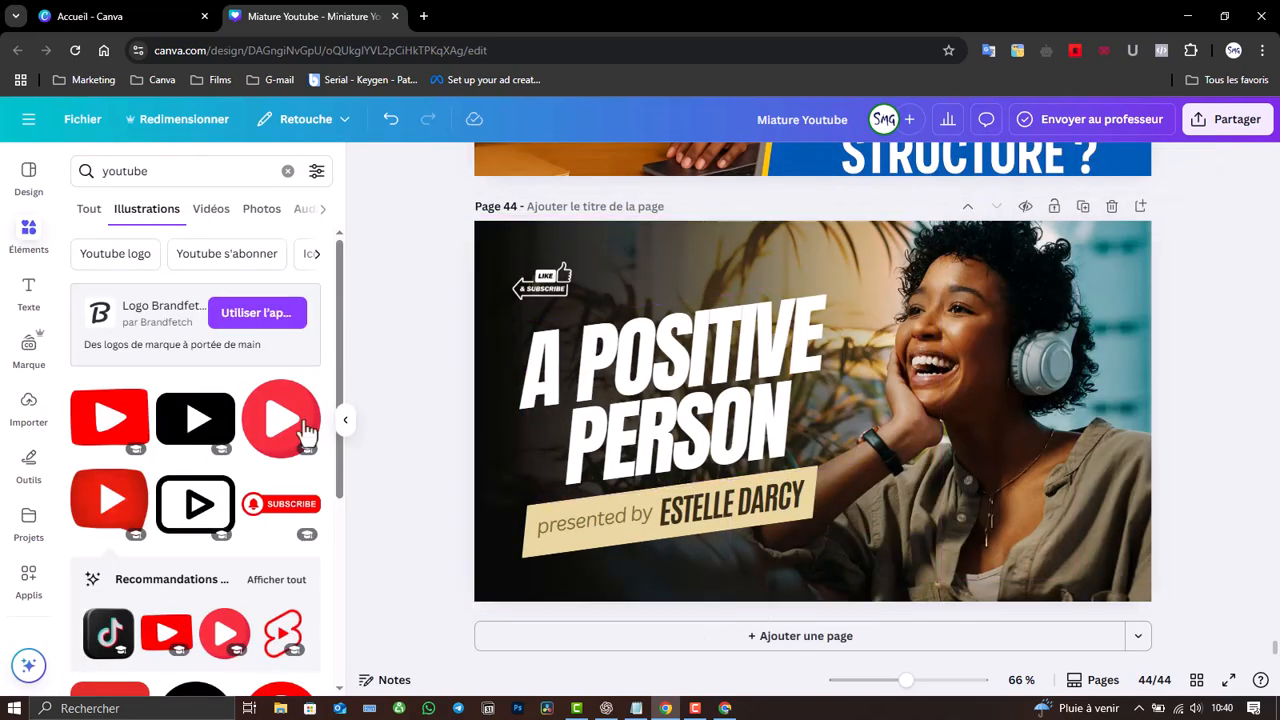
- Delete the stray cyan circle from page 44
left_click(670, 368)
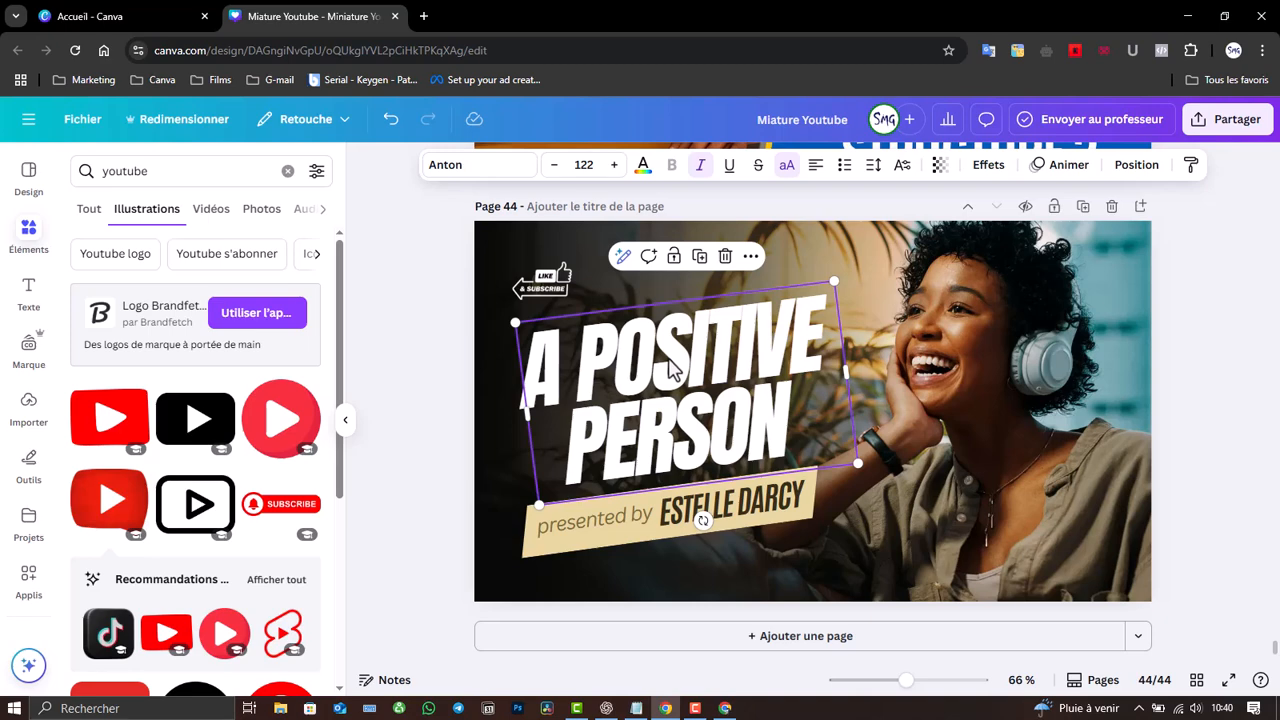
key("c")
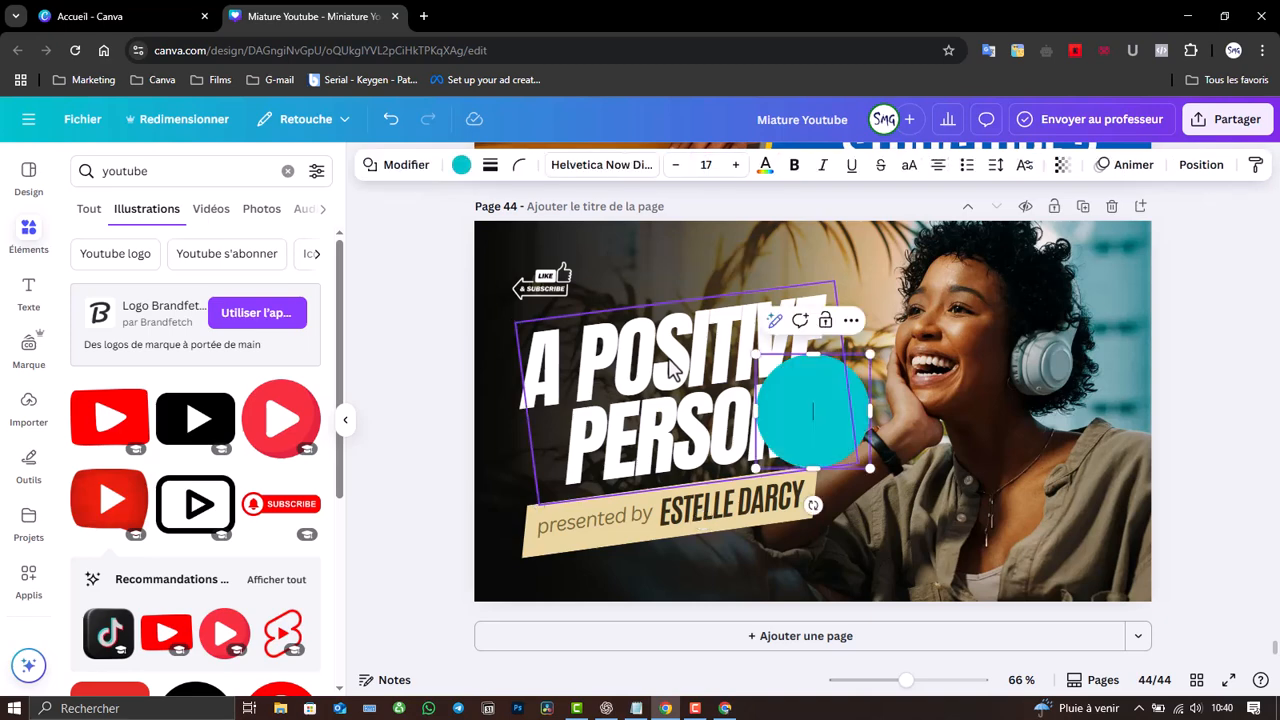
left_click(1013, 430)
left_click(850, 420)
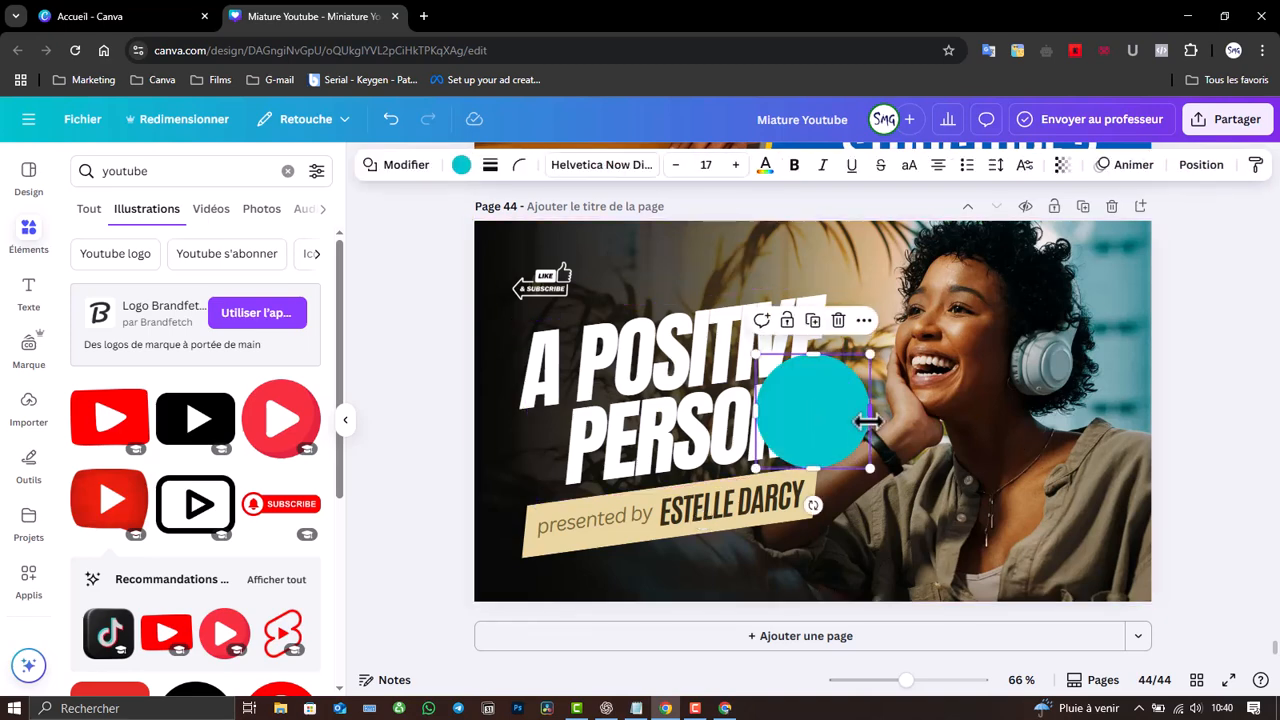
key("Delete")
- Replace the A POSITIVE PERSON headline text with 'LES MEILLEURS'
left_click(672, 415)
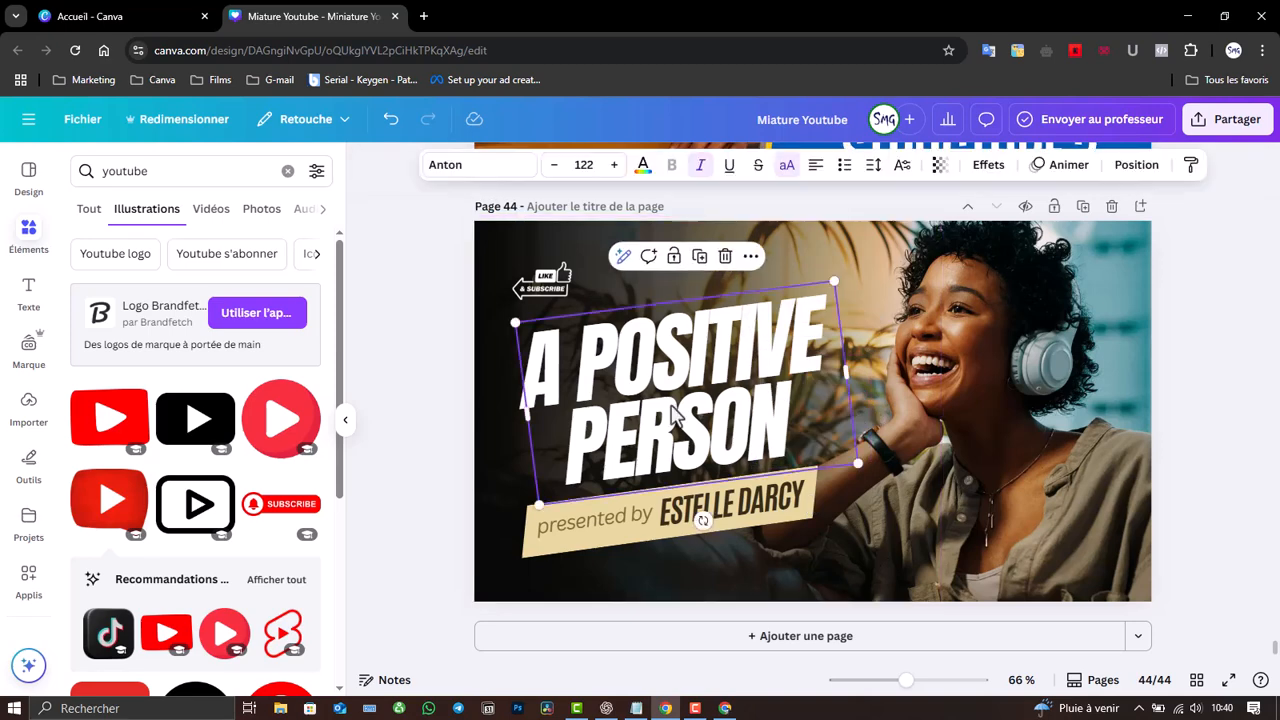
left_click(672, 415)
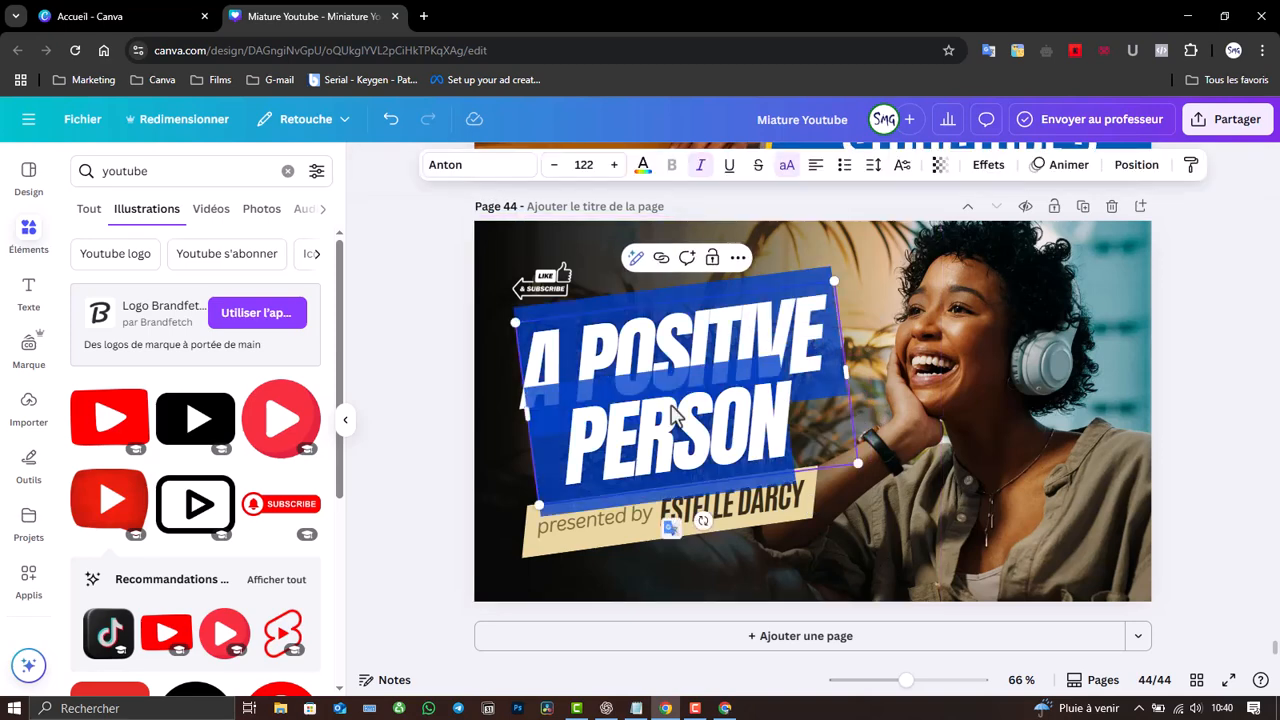
type("LES")
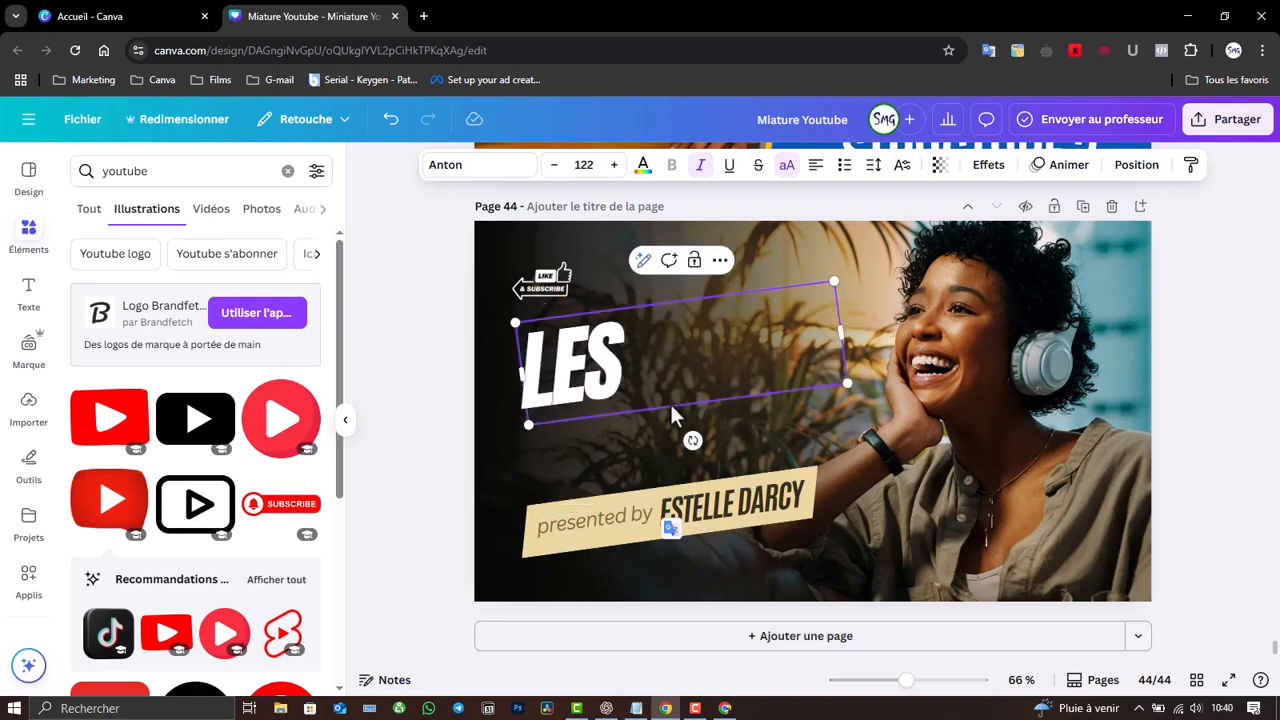
type(" MEILL")
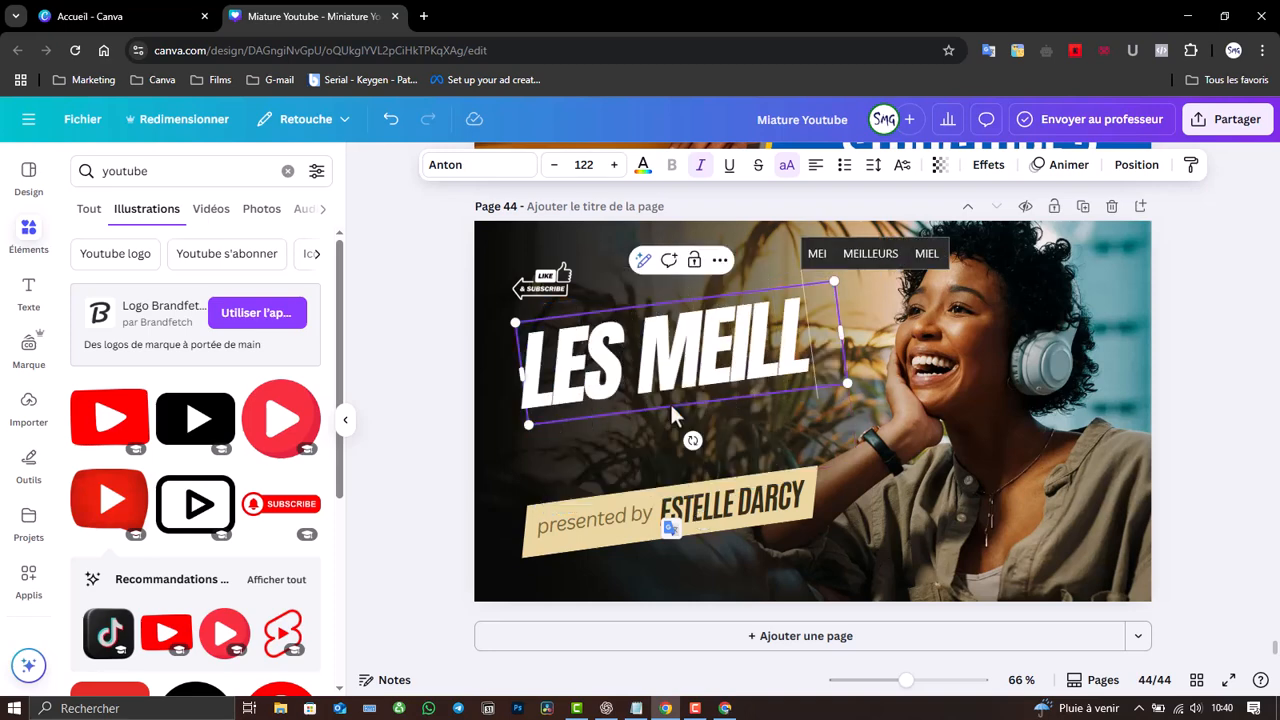
type("EURS")
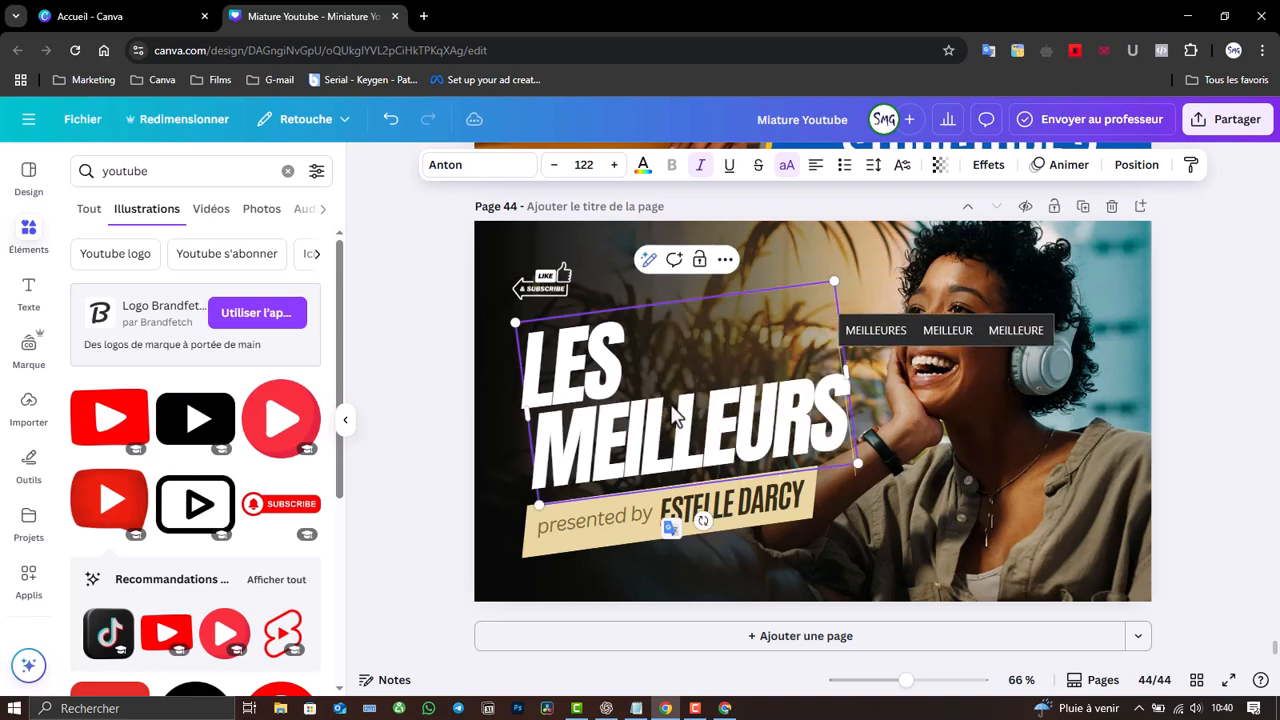
left_click(913, 446)
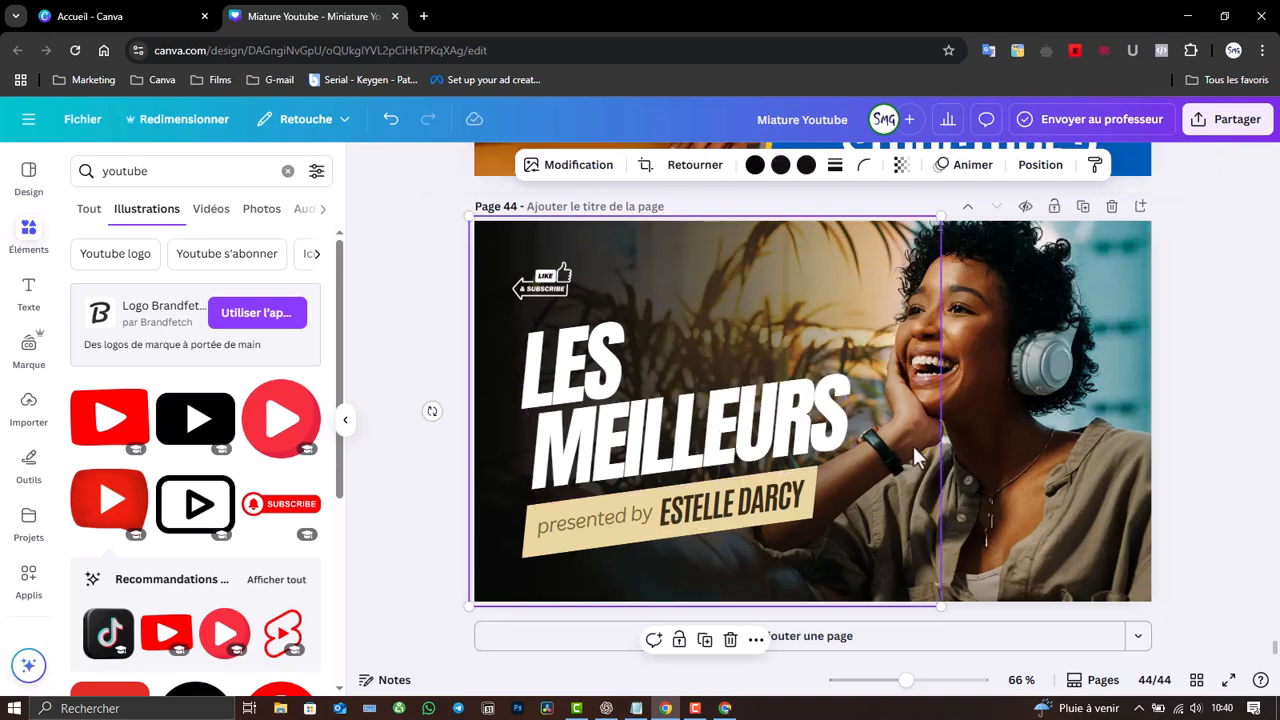
left_click(715, 418)
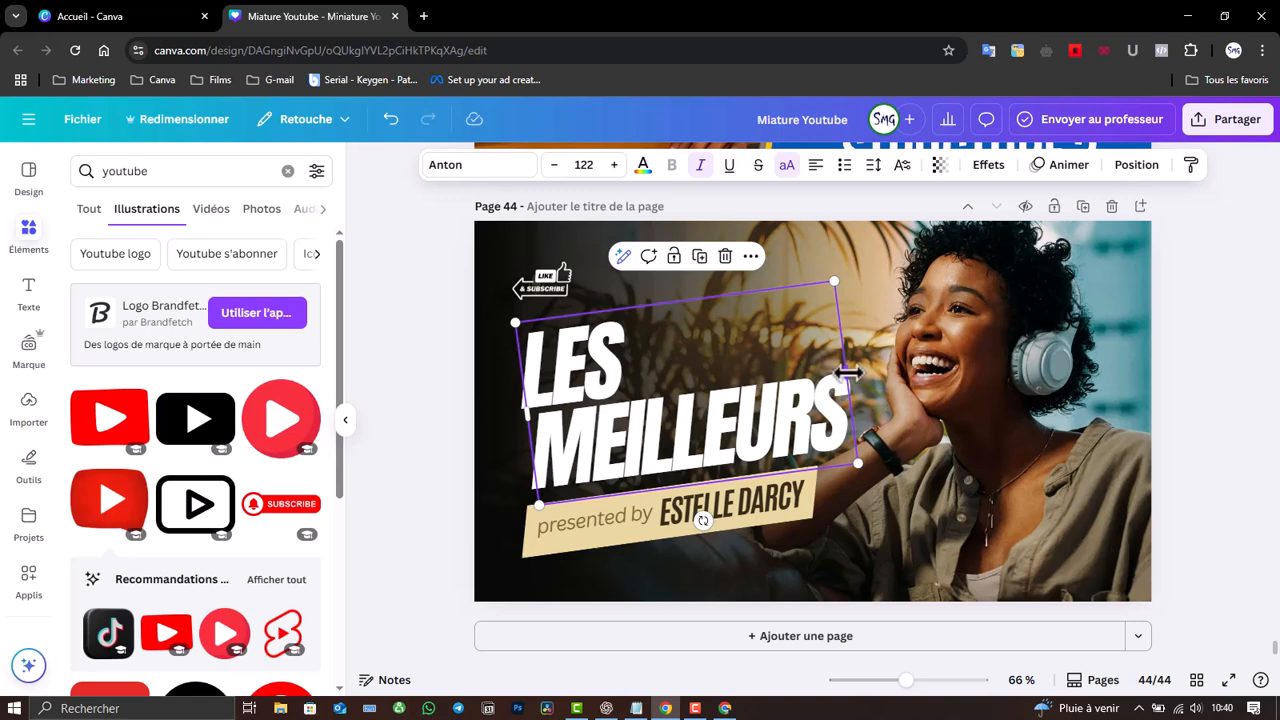
- Widen the LES MEILLEURS text box to one line and step its font size down
left_click_drag(848, 372, 1012, 343)
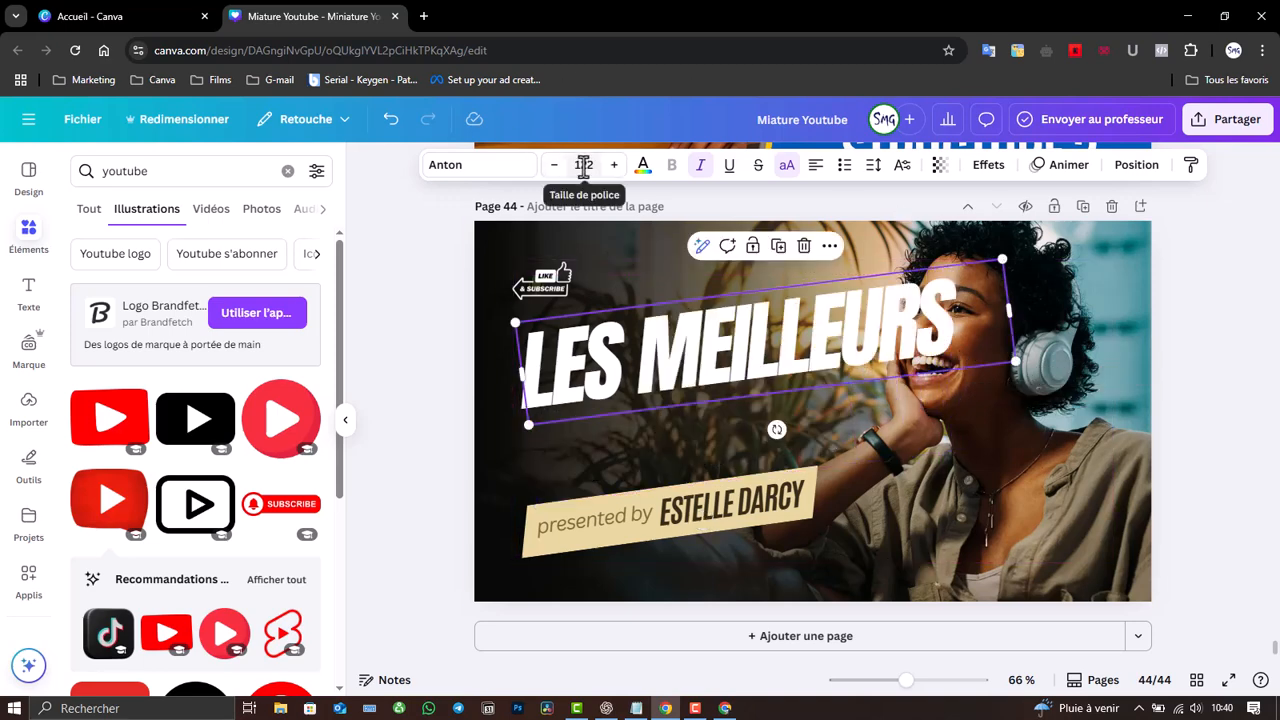
left_click(584, 166)
scroll(612, 230, "down", 5)
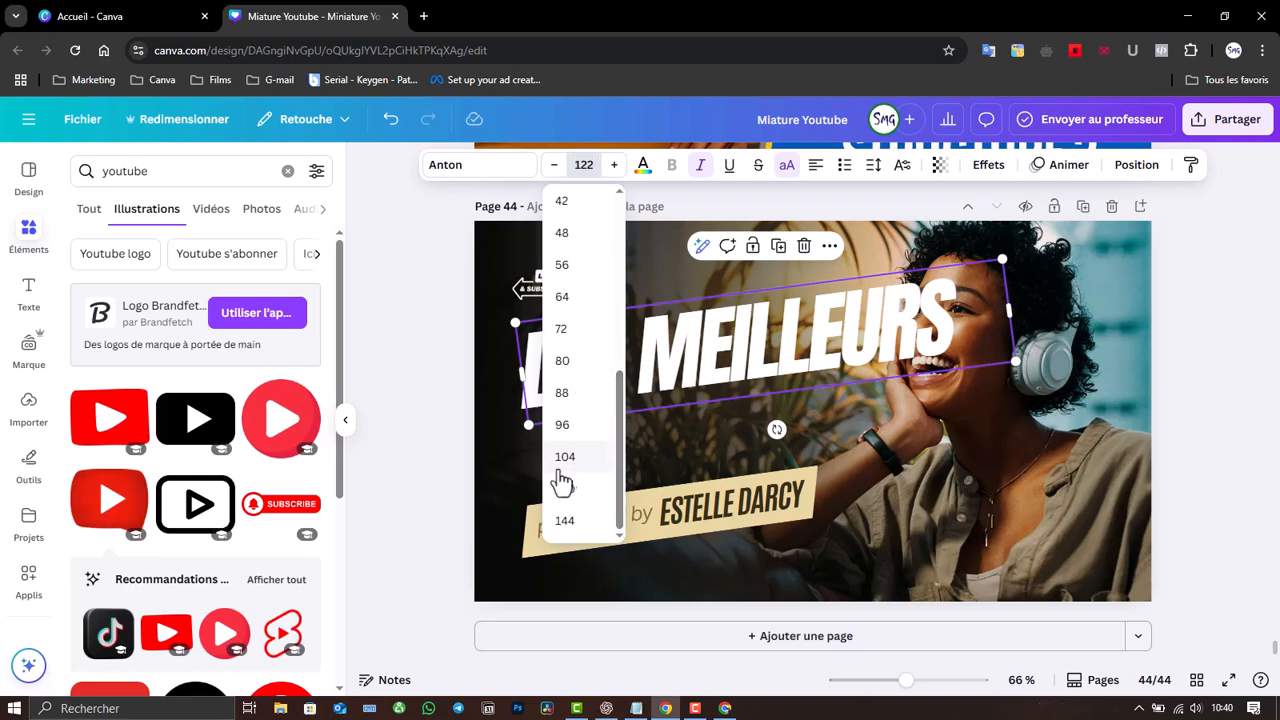
left_click(566, 462)
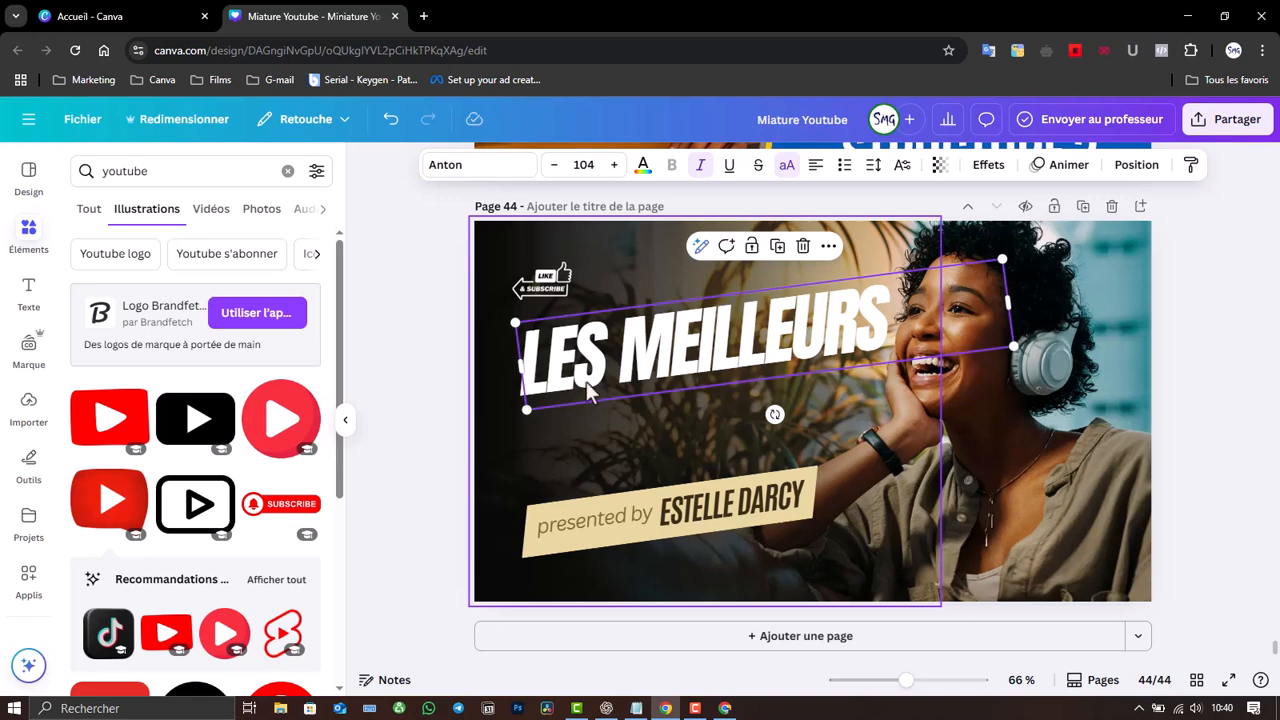
left_click(556, 168)
left_click(556, 168)
left_click(556, 168)
left_click(556, 168)
left_click(556, 168)
left_click(556, 168)
left_click(556, 168)
left_click(556, 168)
left_click(556, 168)
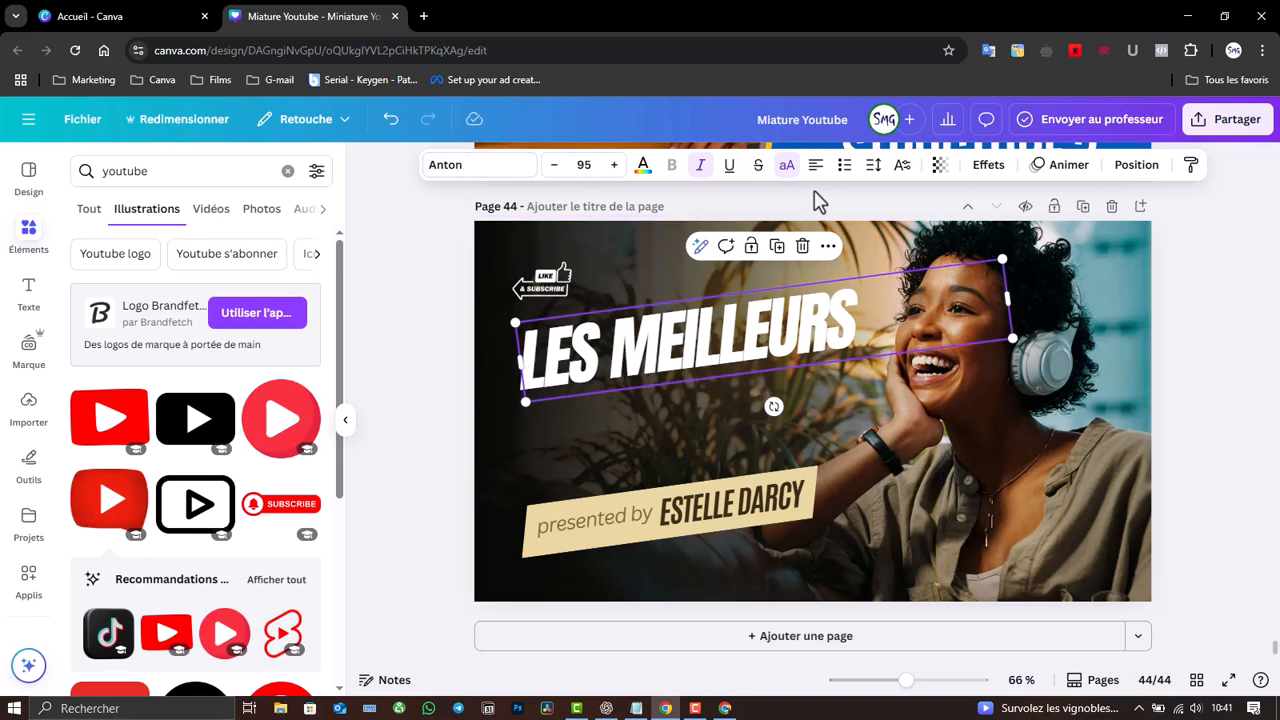
- Increase the headline's letter spacing to 37 and reduce its font size to 83
left_click(874, 167)
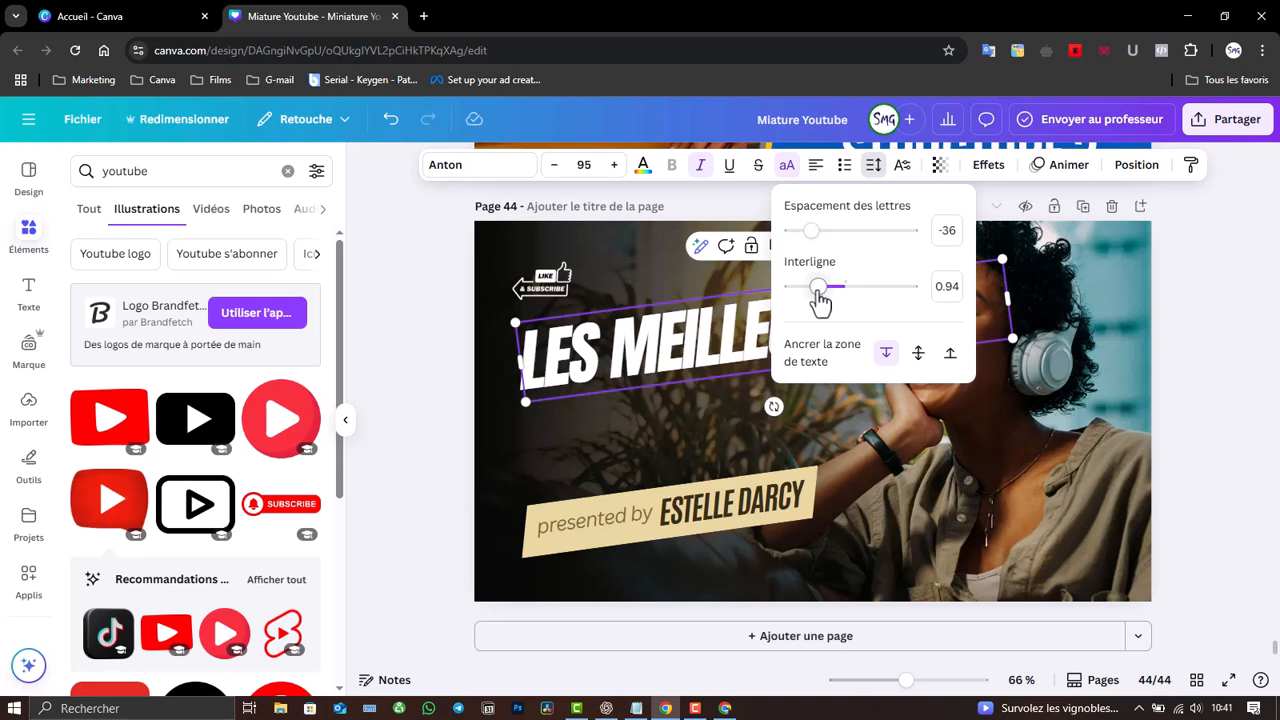
left_click_drag(816, 234, 820, 236)
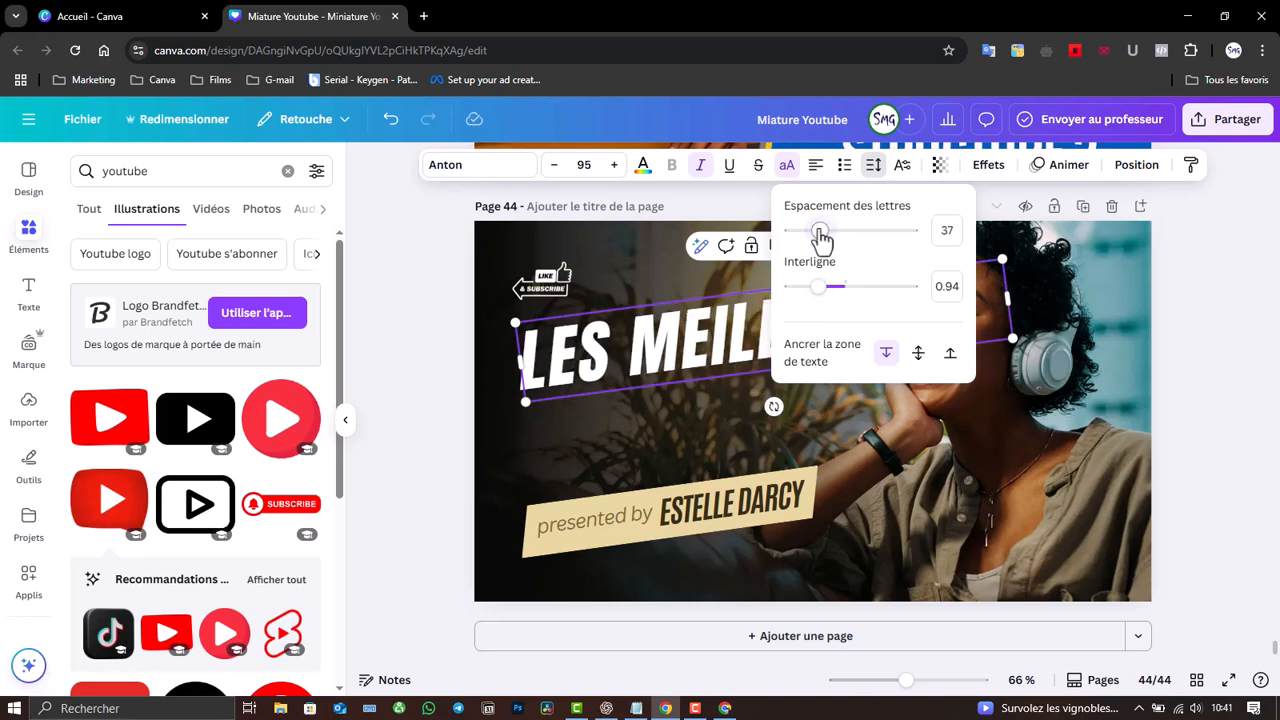
left_click(557, 210)
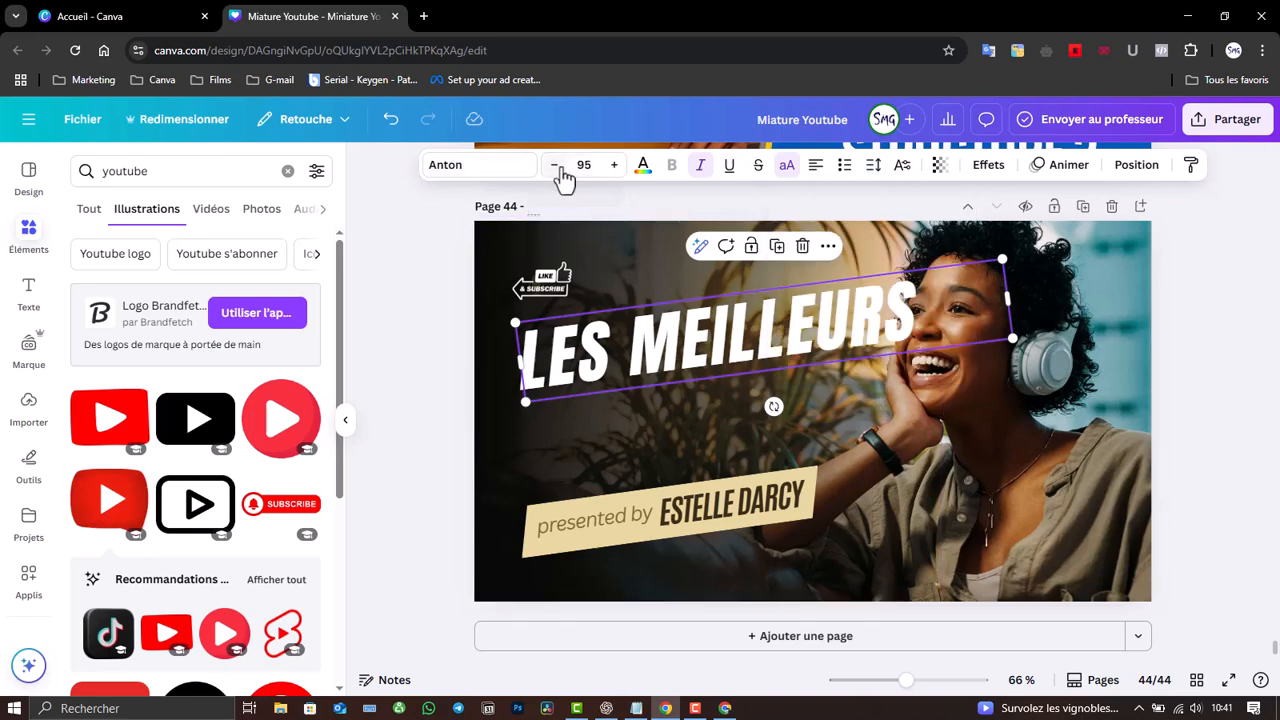
left_click(557, 167)
left_click(557, 167)
left_click(557, 167)
left_click(557, 167)
left_click(558, 166)
left_click(558, 166)
left_click(558, 166)
left_click(558, 166)
left_click(558, 166)
left_click_drag(620, 345, 608, 347)
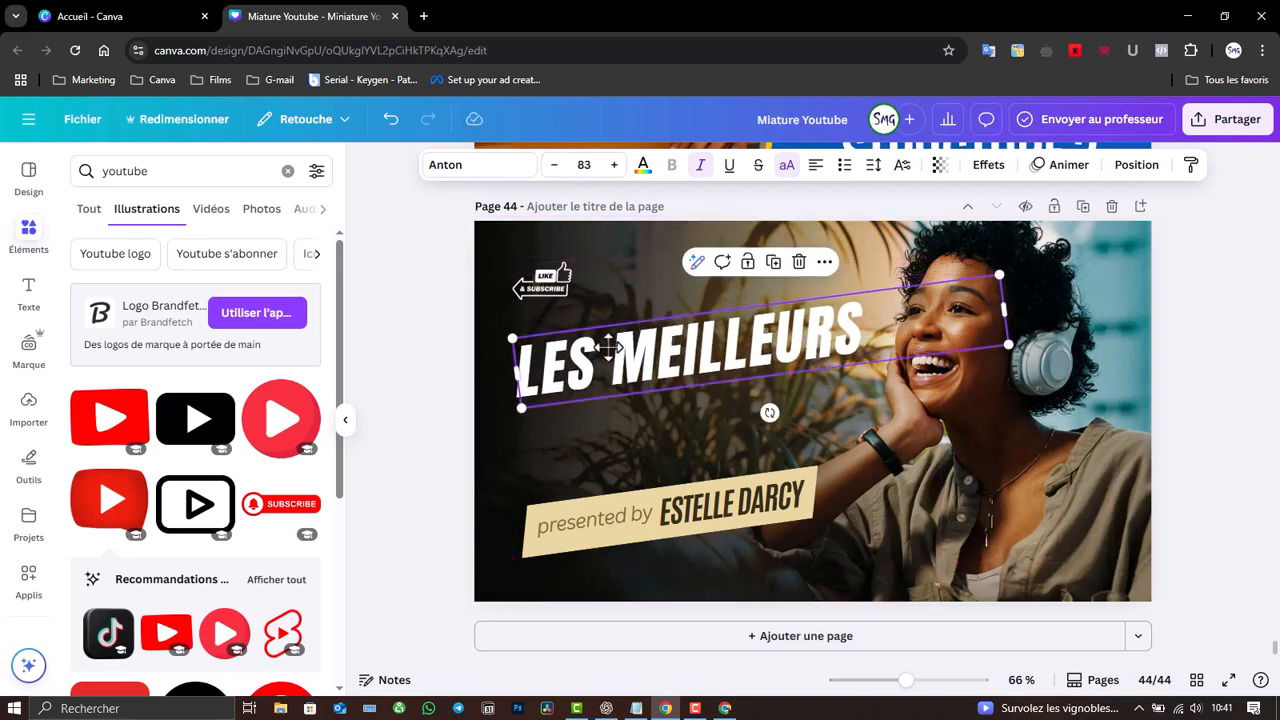
left_click(773, 261)
left_click(807, 271)
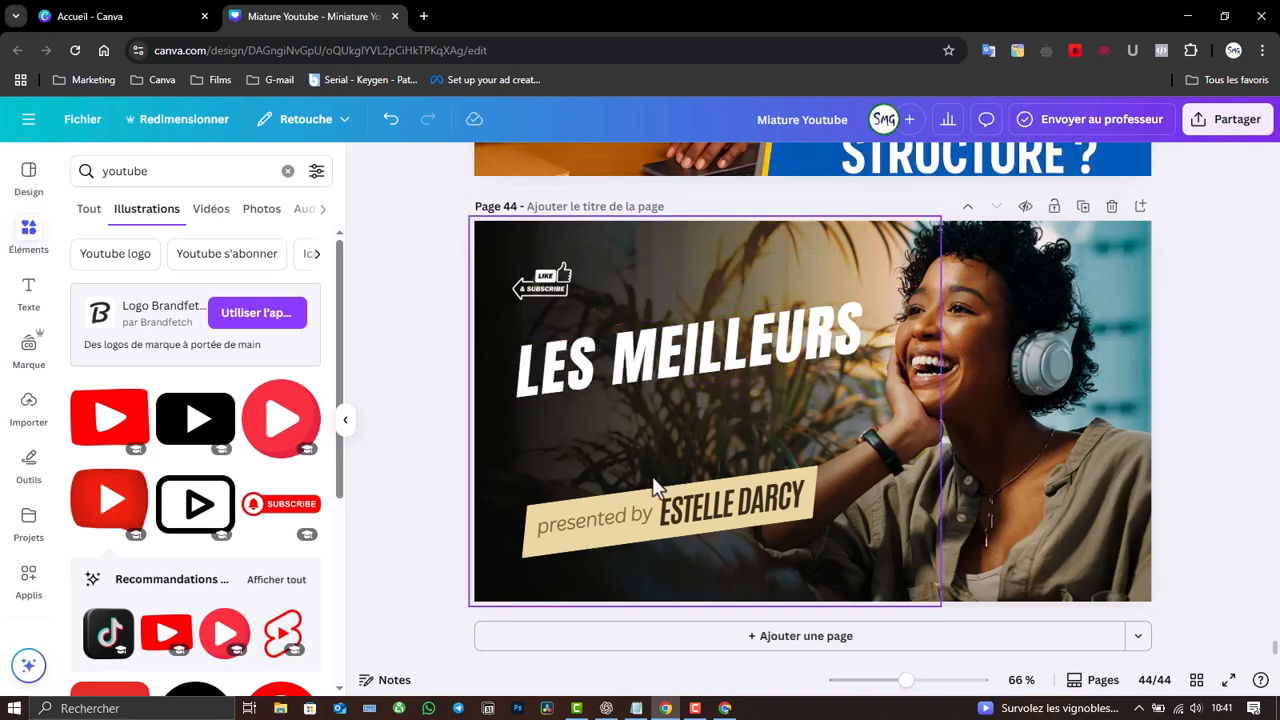
- Duplicate the presenter name text, move the copy under the headline, and make it white
left_click(718, 503)
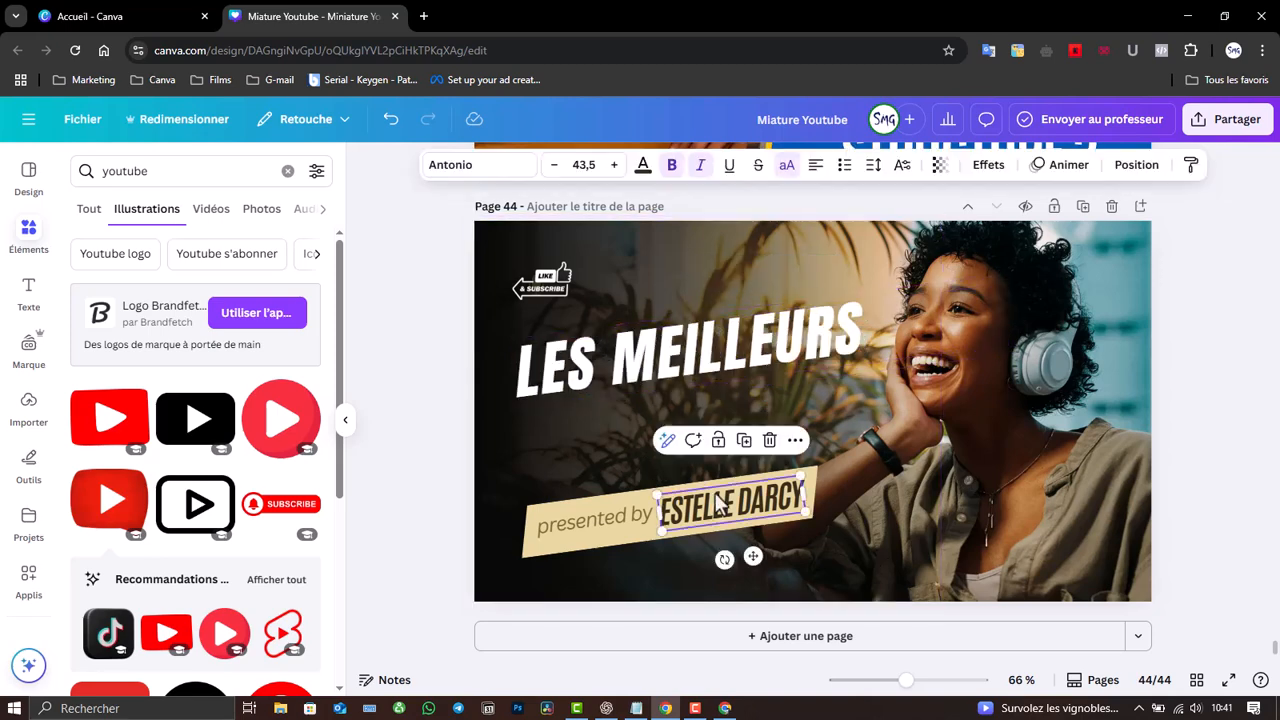
left_click(743, 440)
left_click_drag(748, 527, 597, 425)
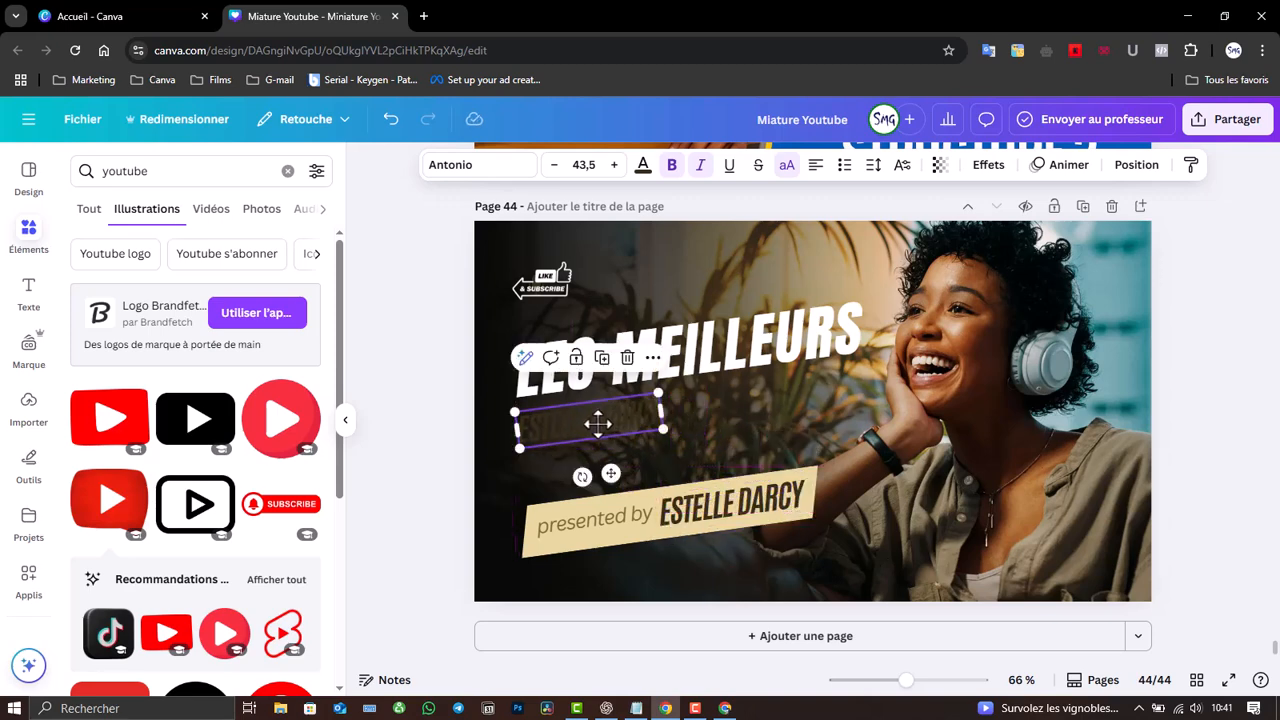
left_click(643, 167)
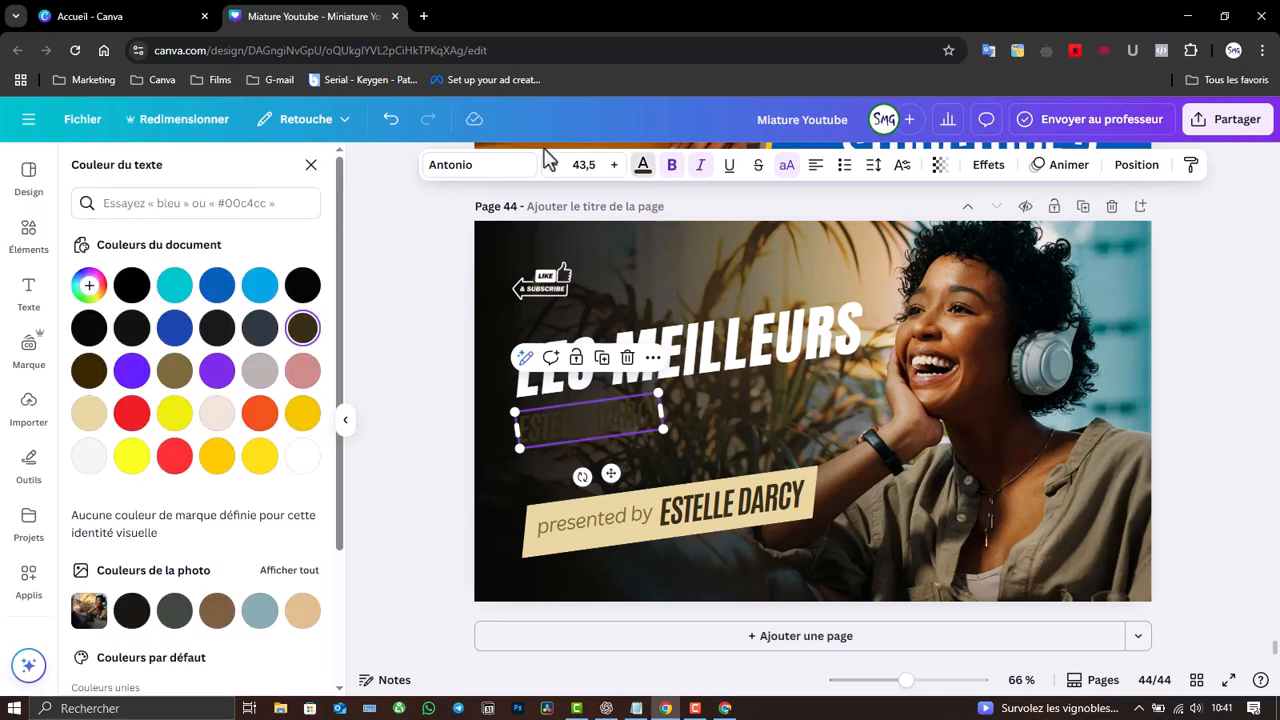
left_click(301, 458)
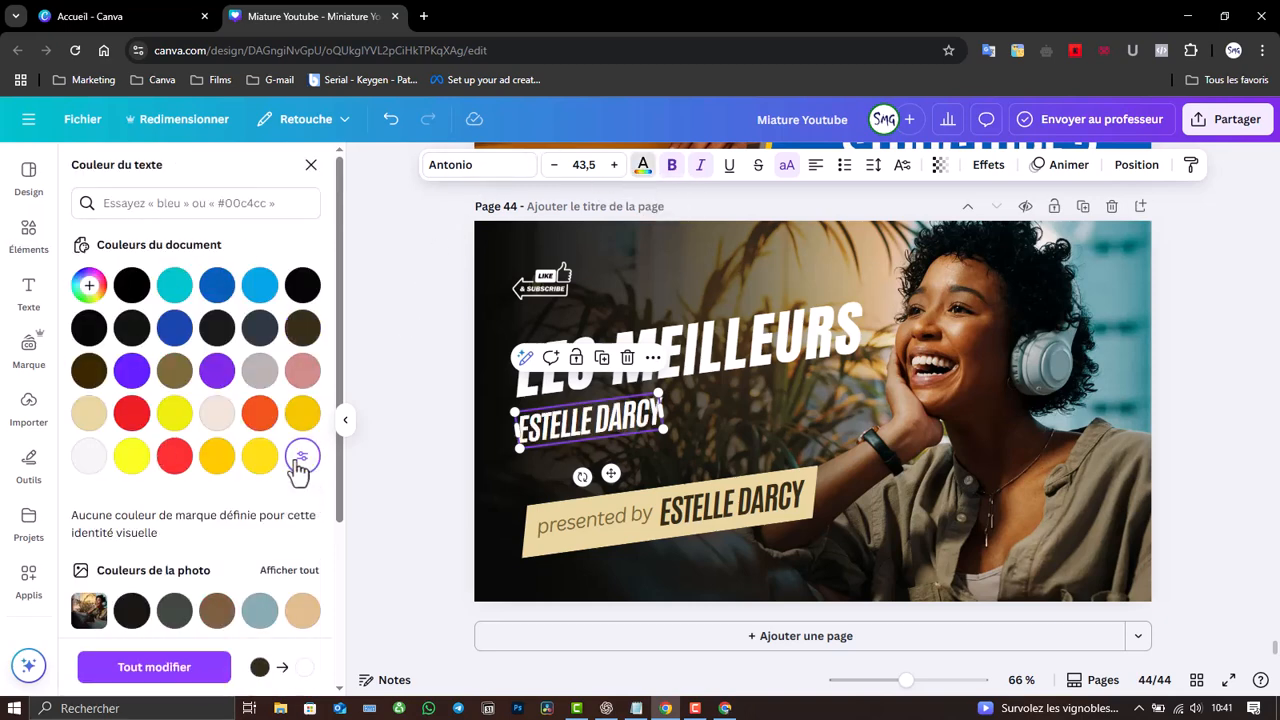
- Rewrite the copy as 'ASTUCES DE DORE' and widen its box to fit one line
double_click(622, 415)
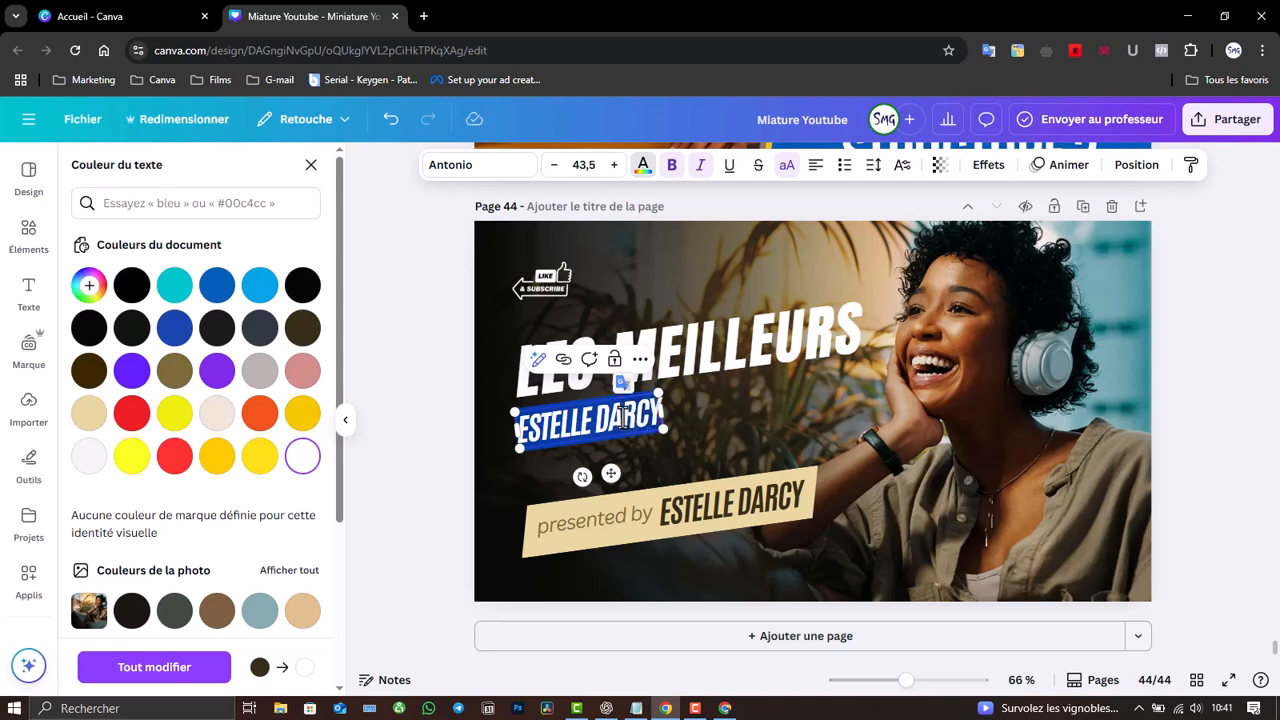
type("astuces de")
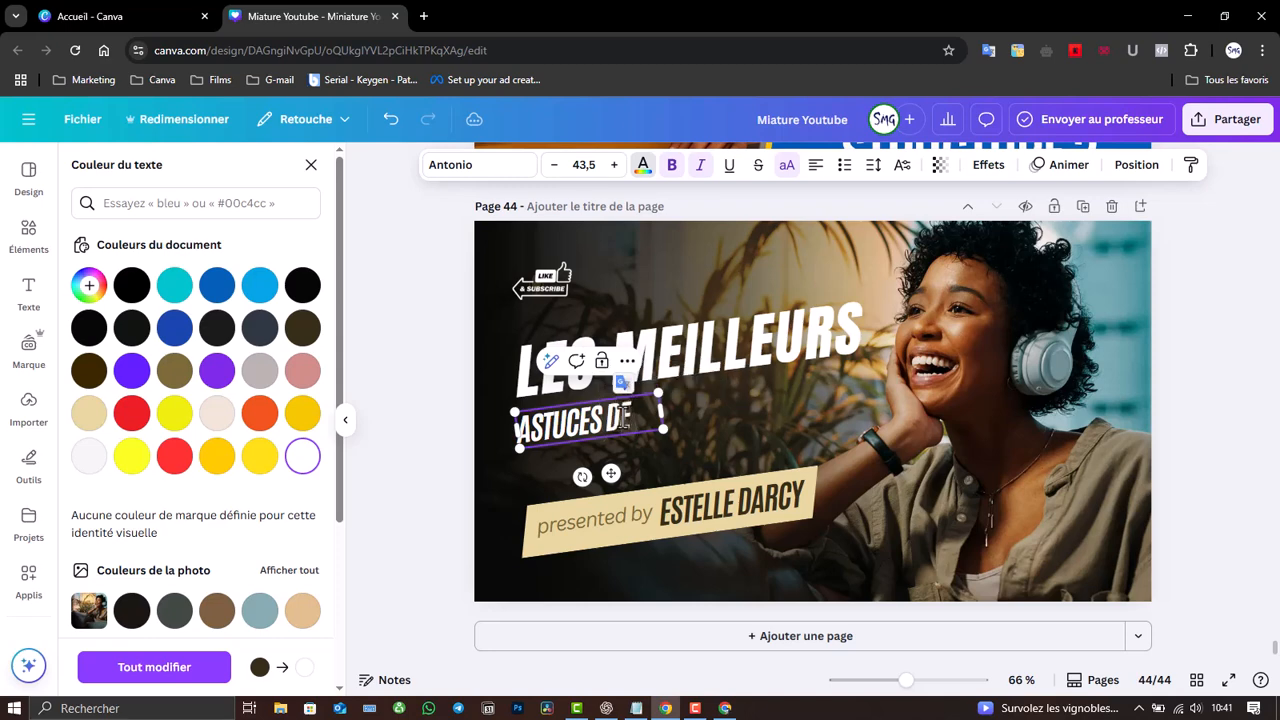
type(" dor2")
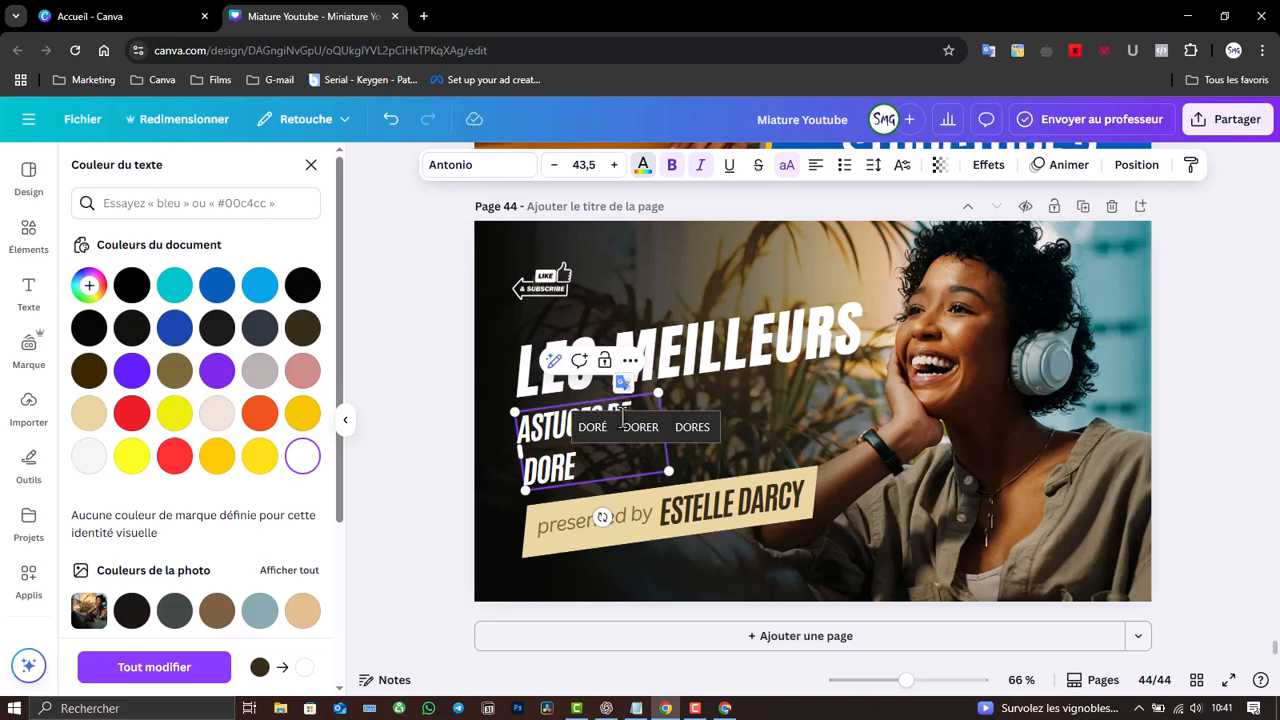
left_click(783, 408)
left_click(615, 426)
left_click_drag(665, 428, 723, 407)
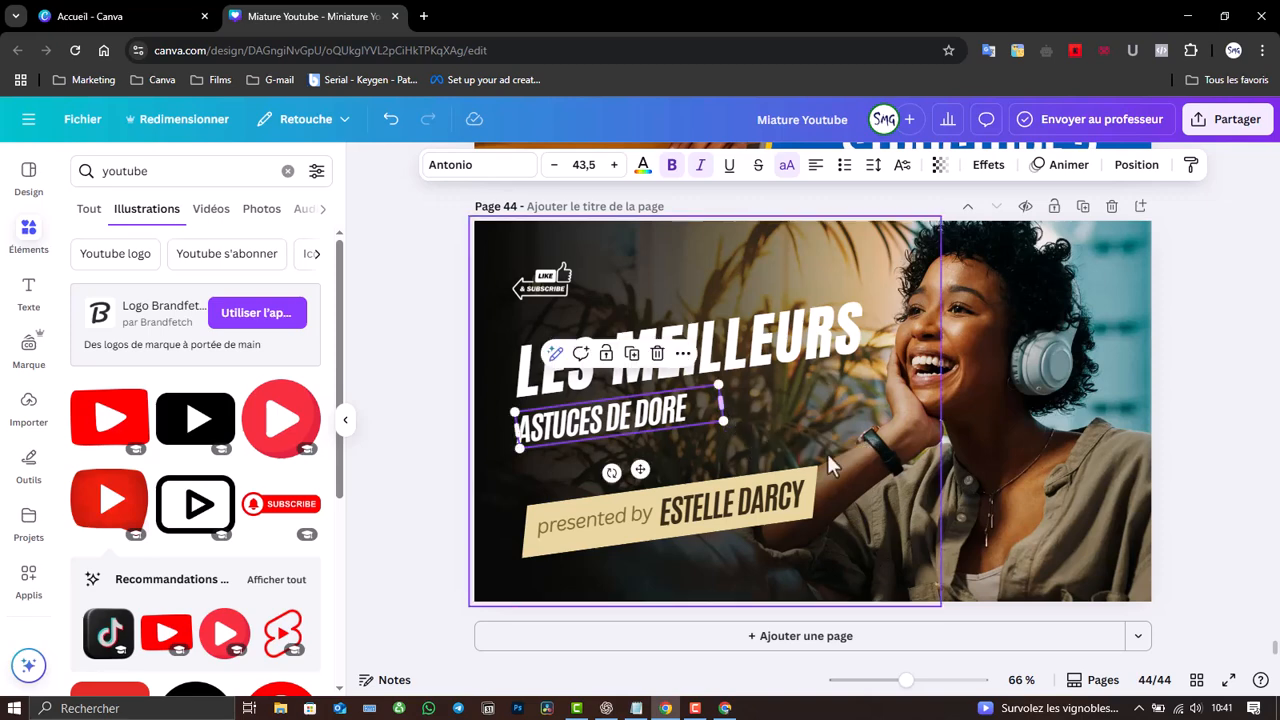
left_click(838, 456)
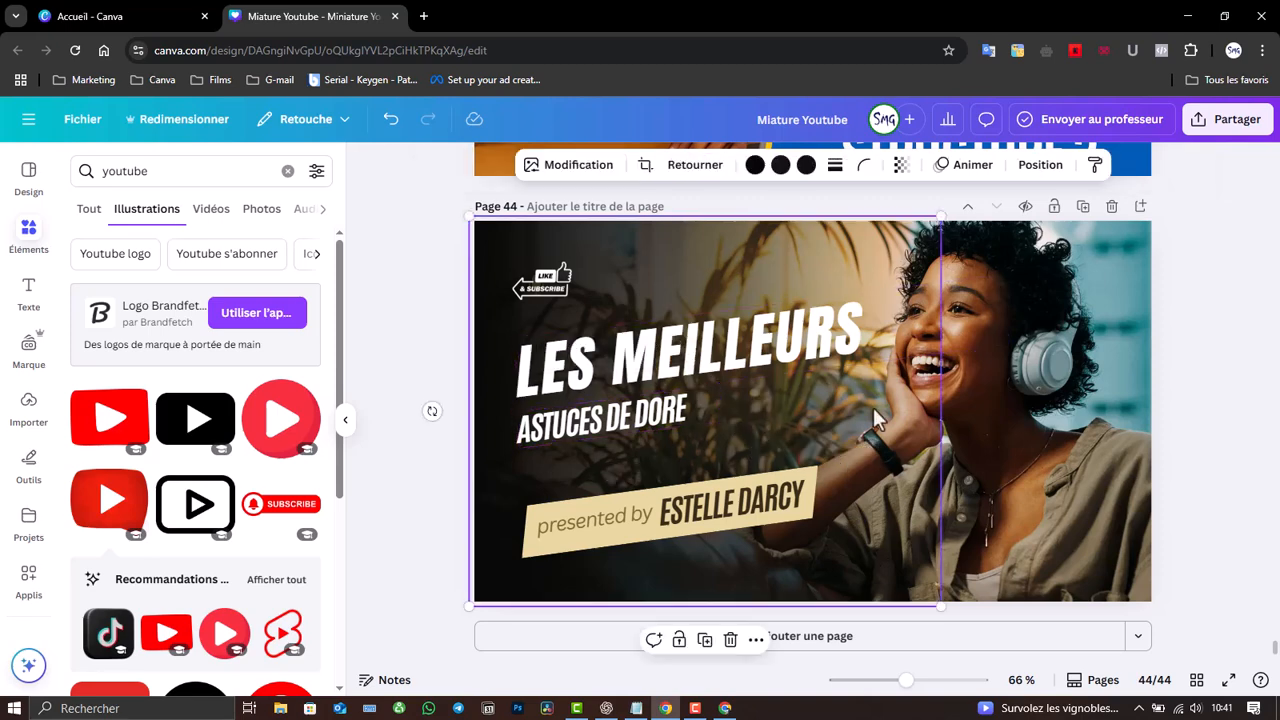
- Nudge the LES MEILLEURS headline slightly and clear the 'youtube' search in the elements panel
left_click(1058, 448)
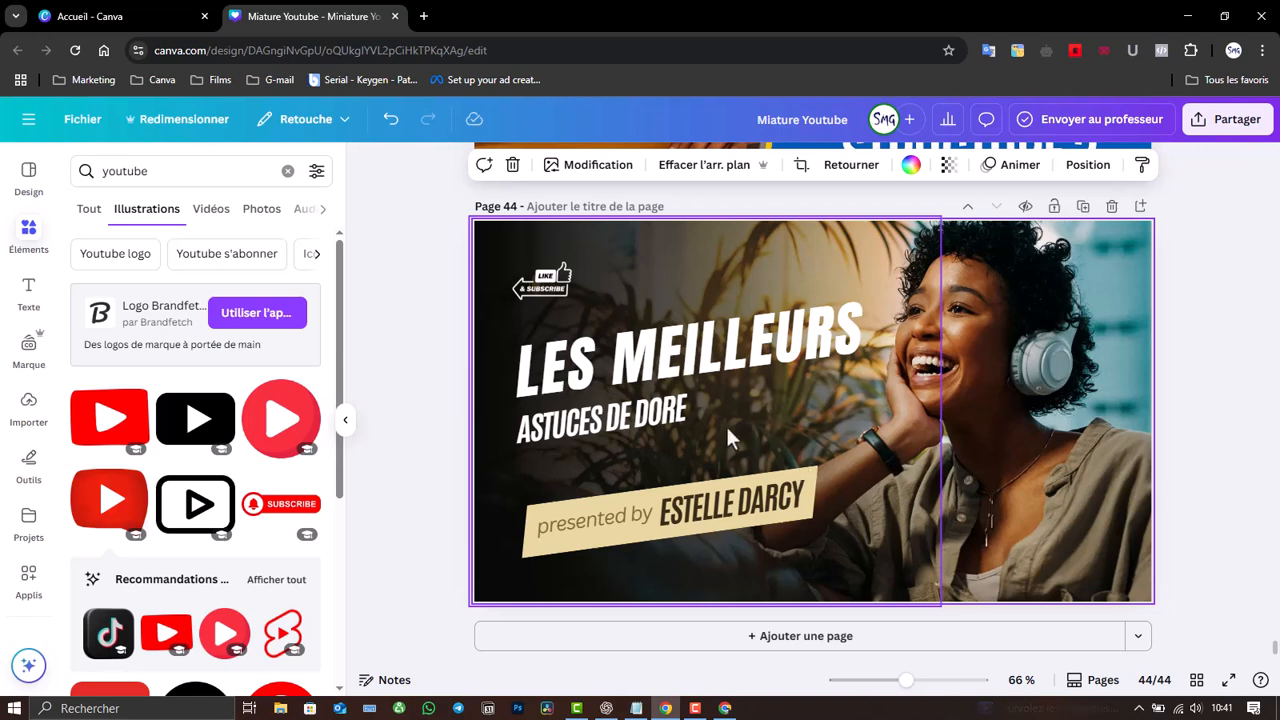
left_click_drag(631, 372, 626, 377)
left_click(506, 431)
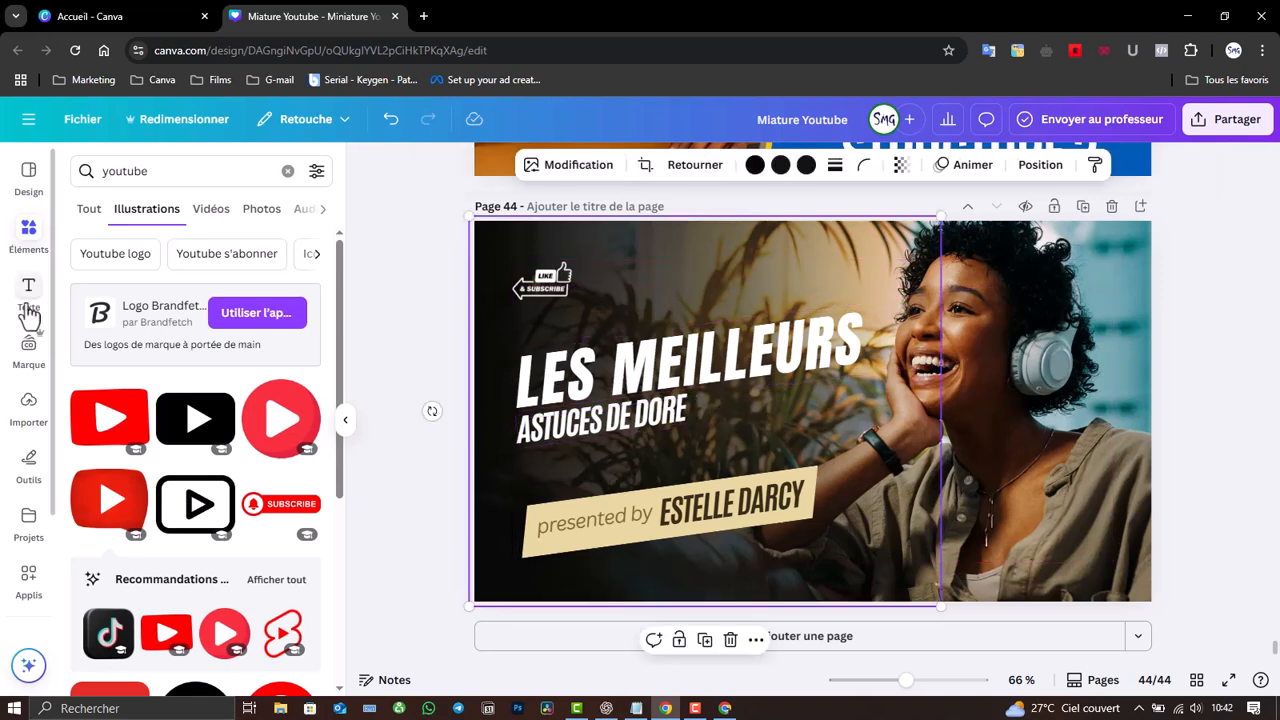
left_click(33, 235)
left_click(33, 235)
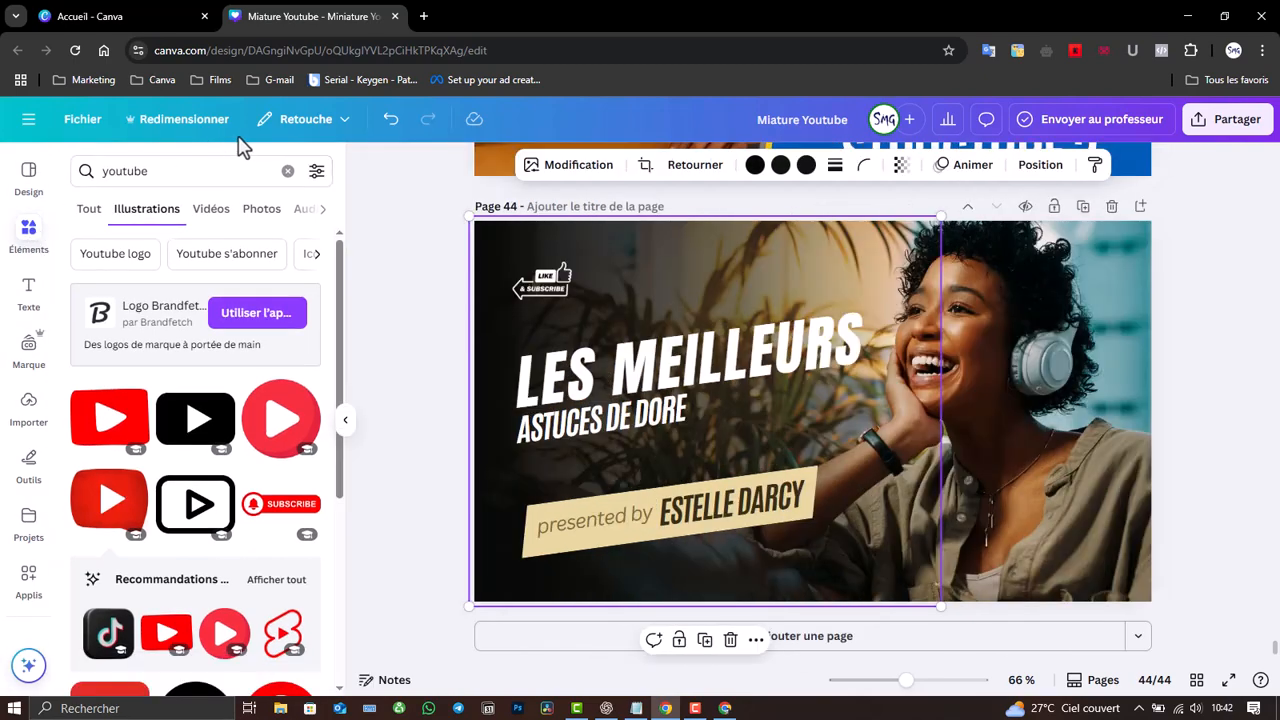
left_click(287, 175)
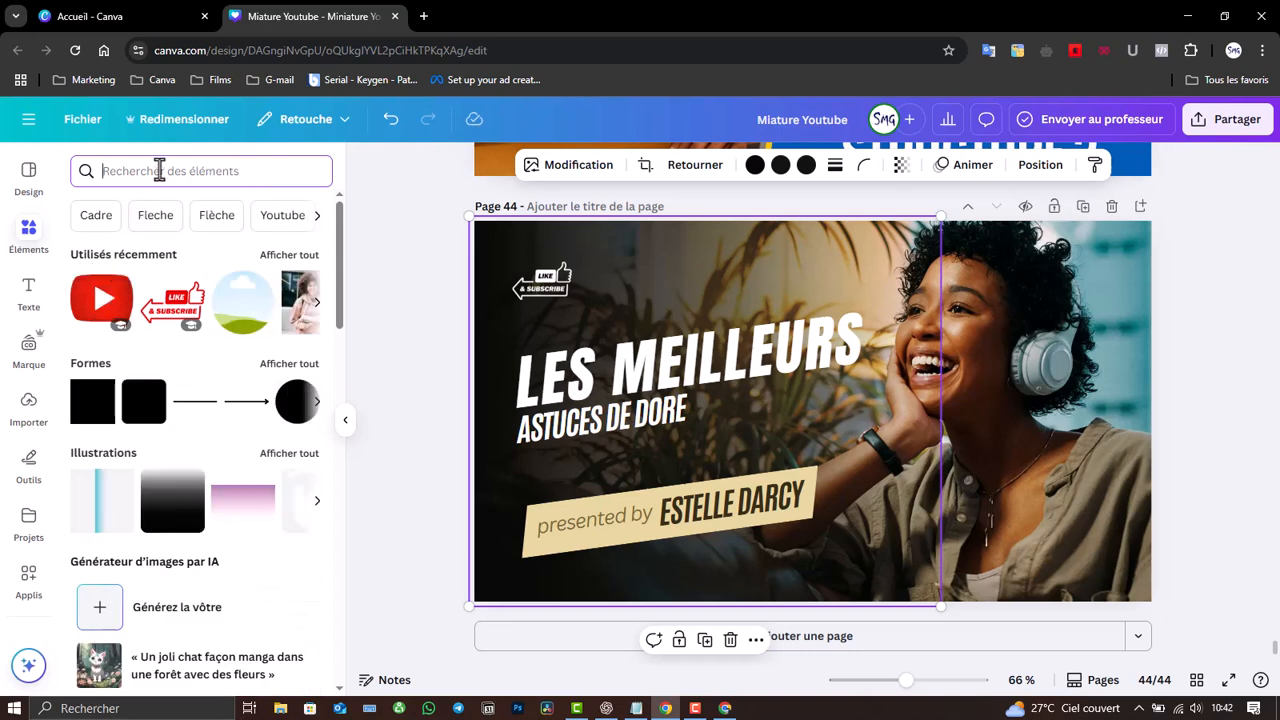
- Select the presented-by banner below the ASTUCES DE DORE subtitle
left_click(555, 558)
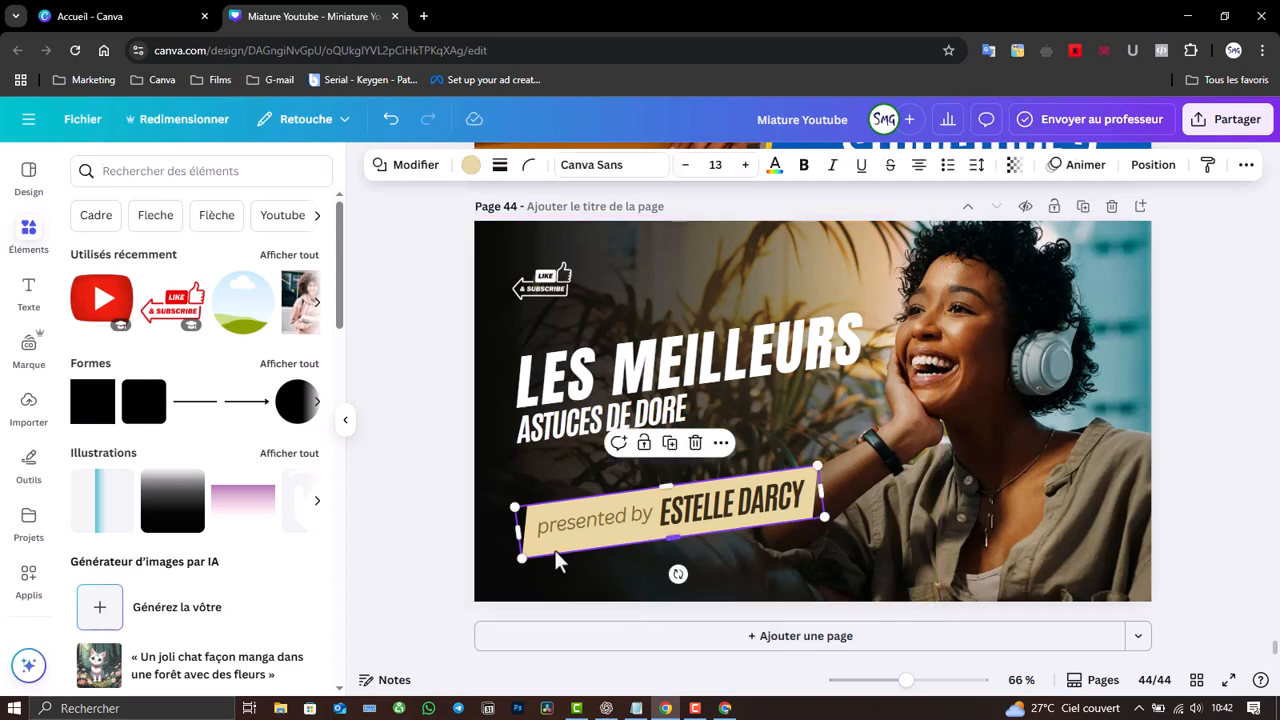
left_click(535, 425)
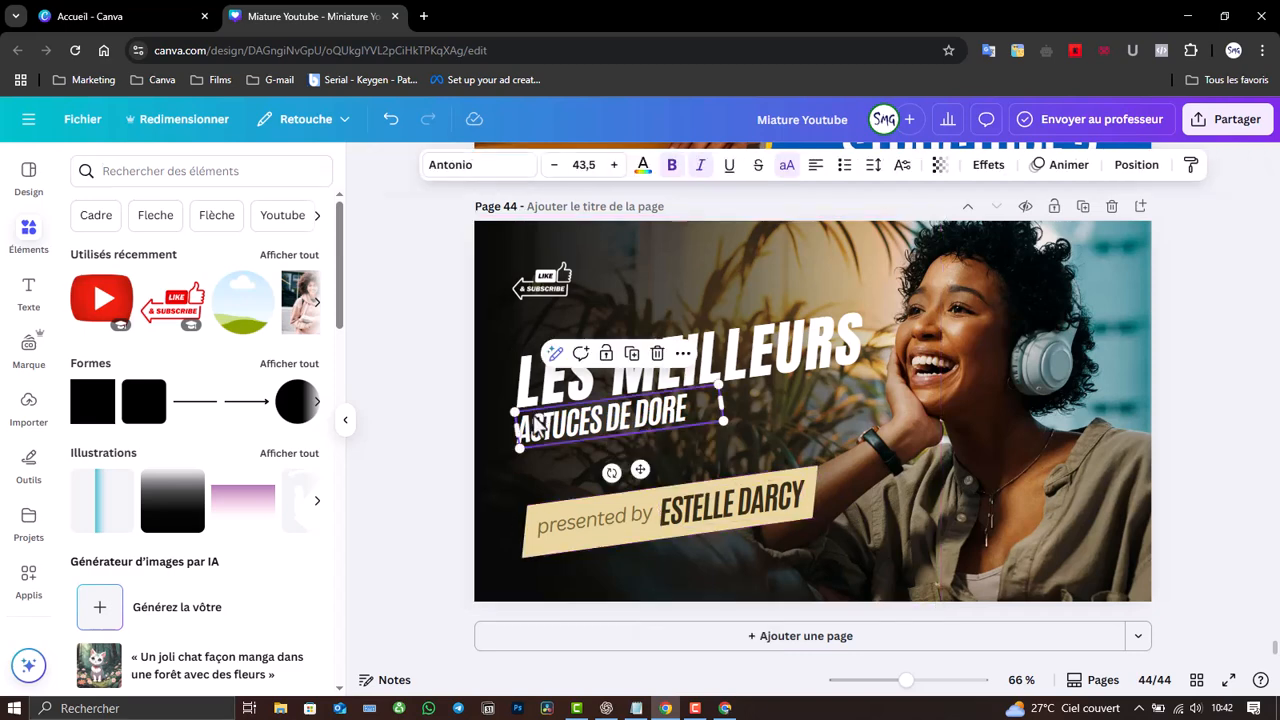
left_click(541, 547)
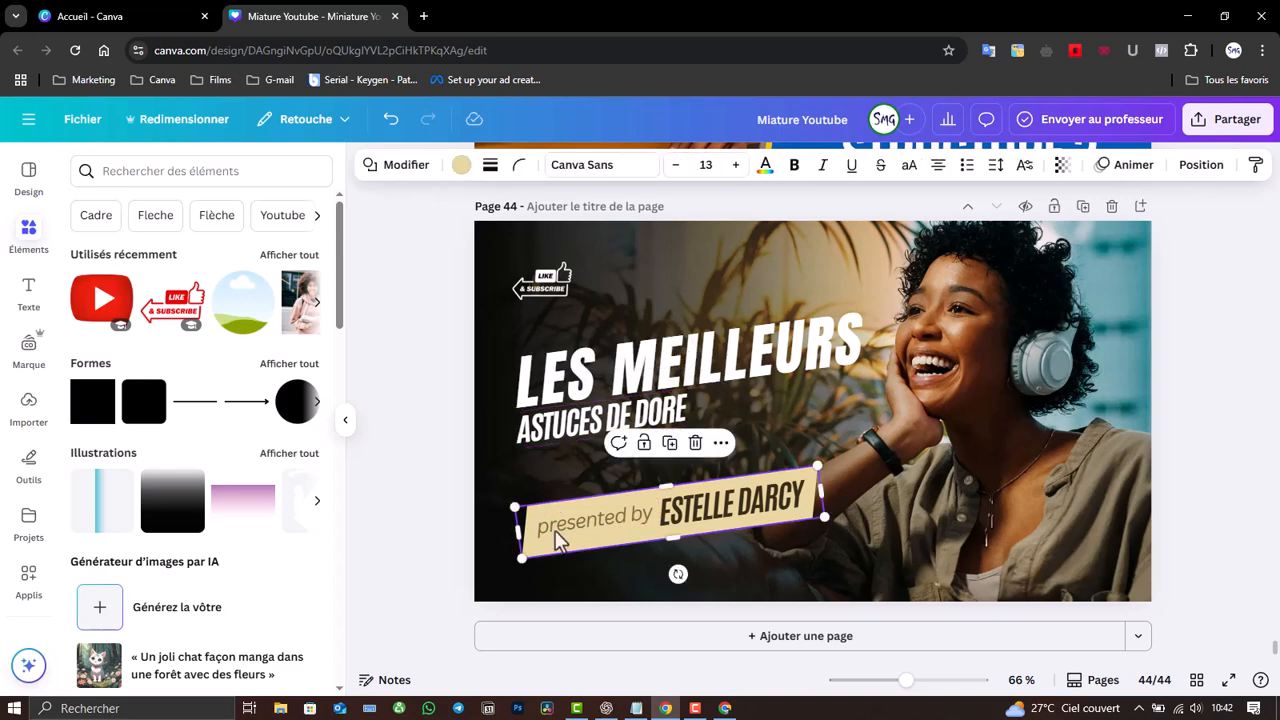
- Duplicate the presented-by banner and move the copy just under LES MEILLEURS
left_click(669, 443)
left_click_drag(695, 543, 670, 433)
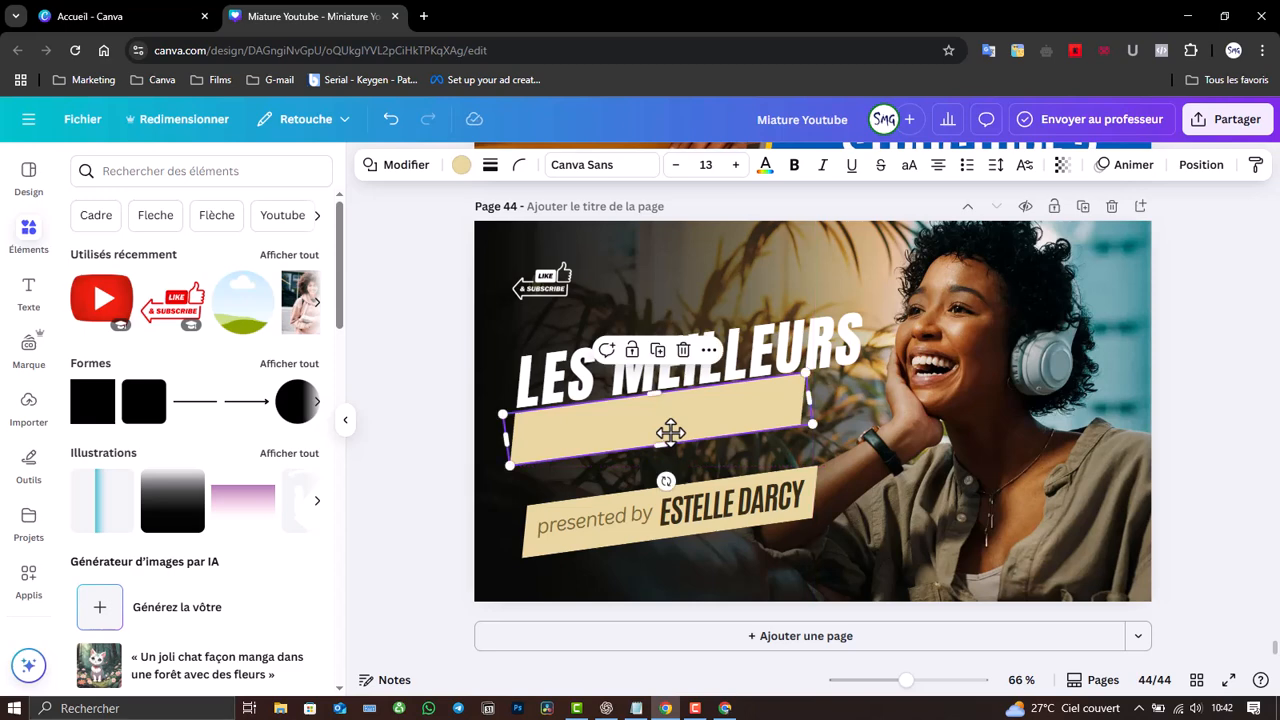
left_click(461, 165)
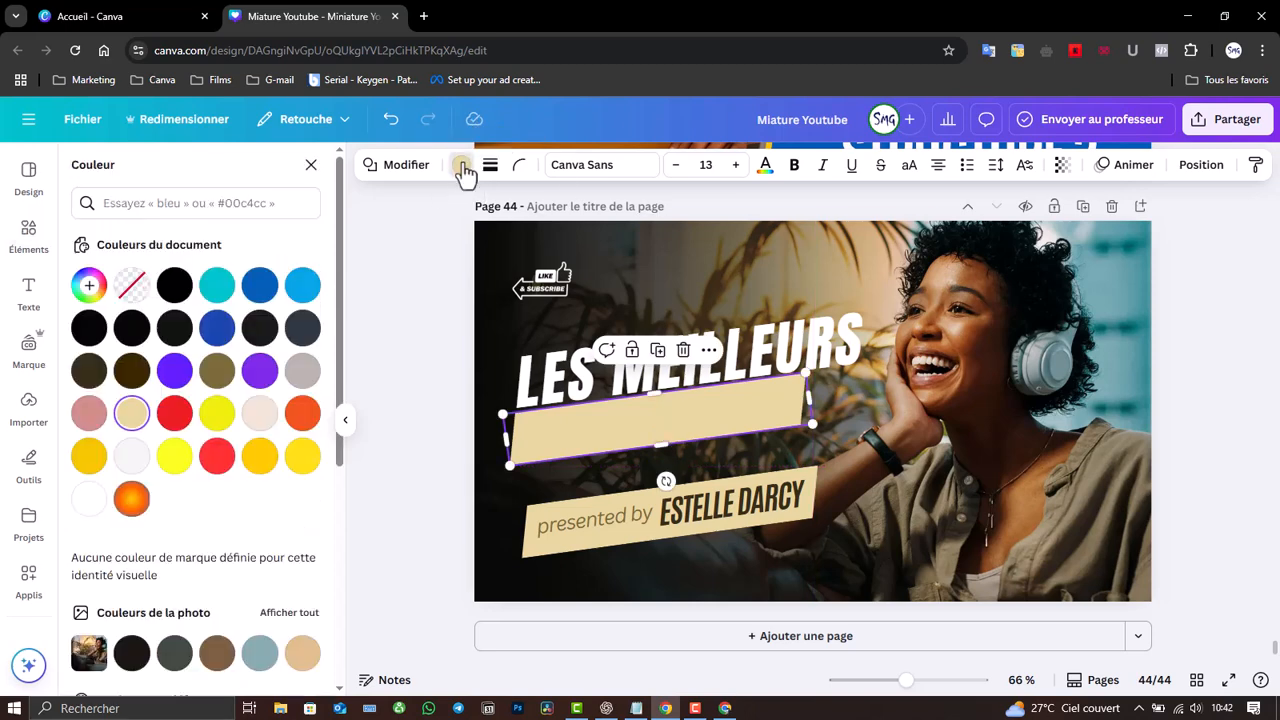
left_click(216, 456)
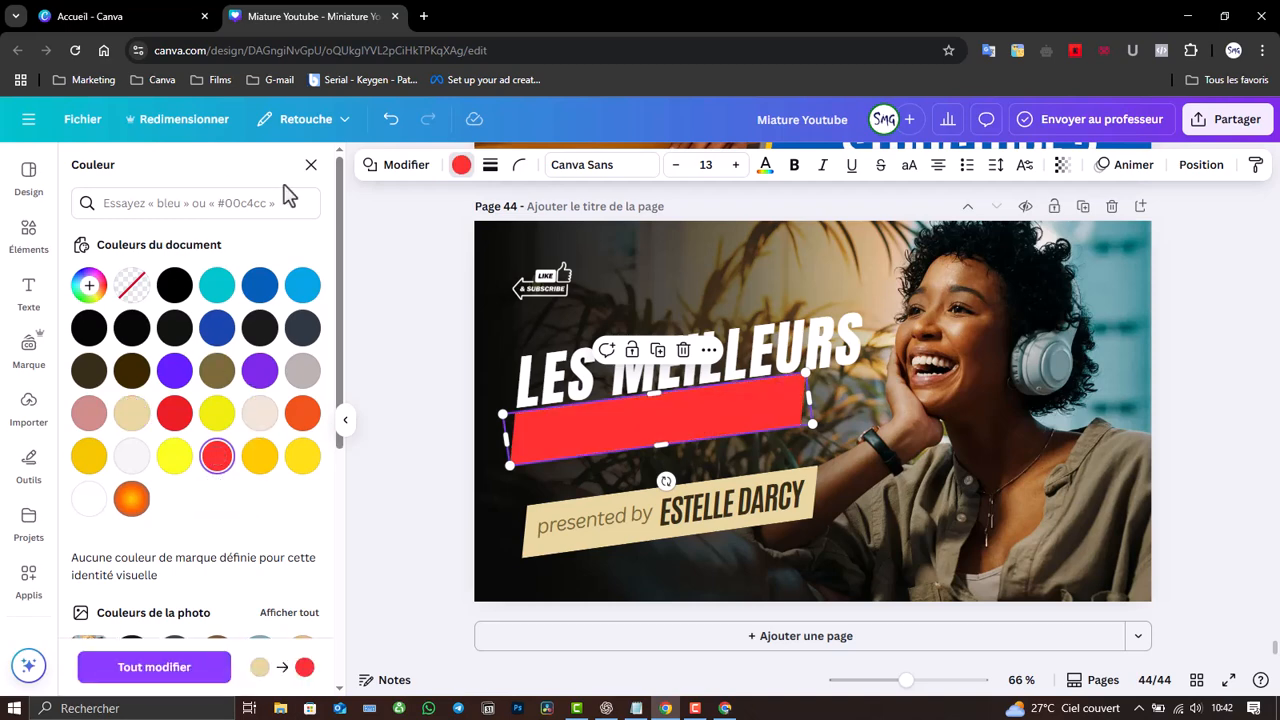
left_click(388, 120)
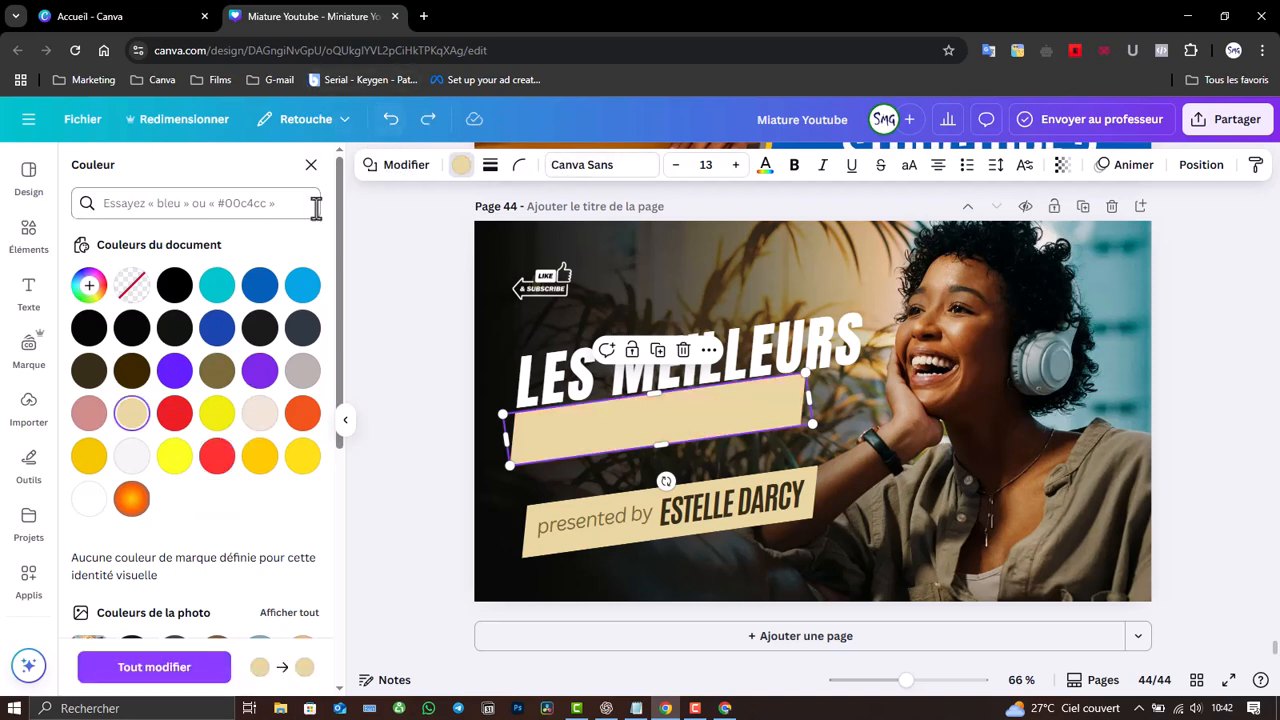
left_click(30, 234)
- Add the Like & Subscribe sticker from recent elements and enlarge it
left_click(30, 234)
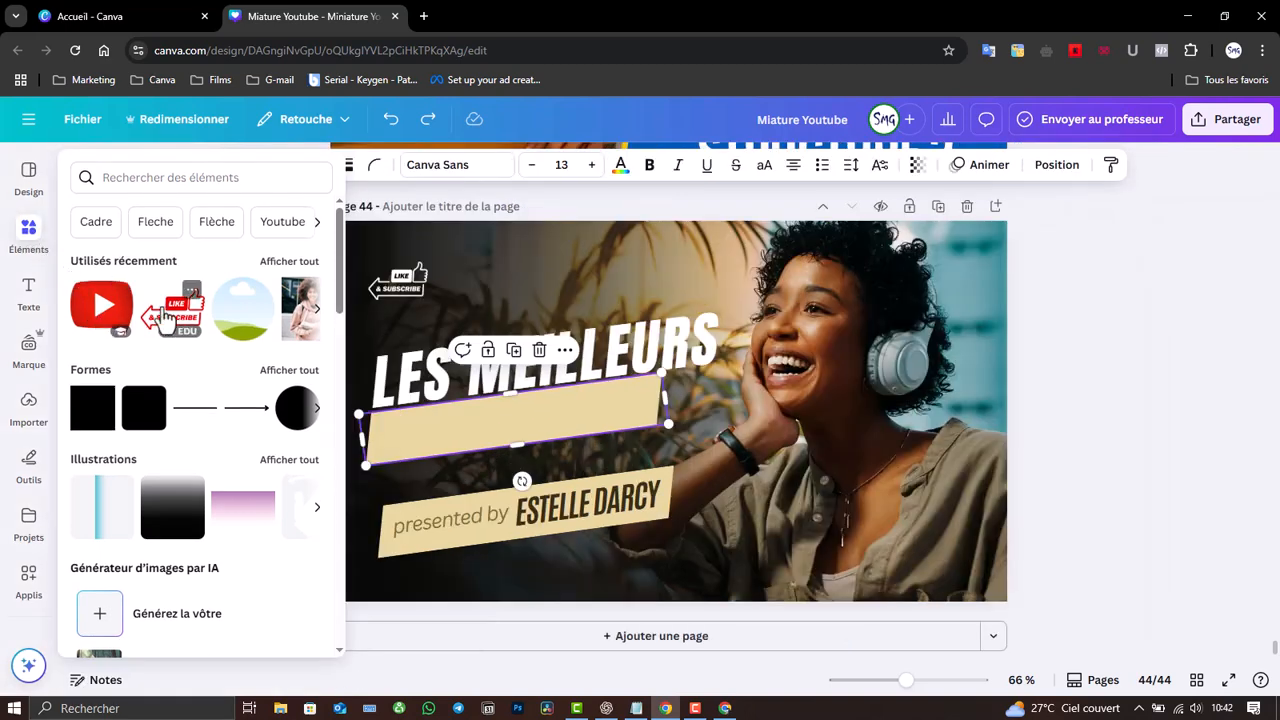
left_click(165, 316)
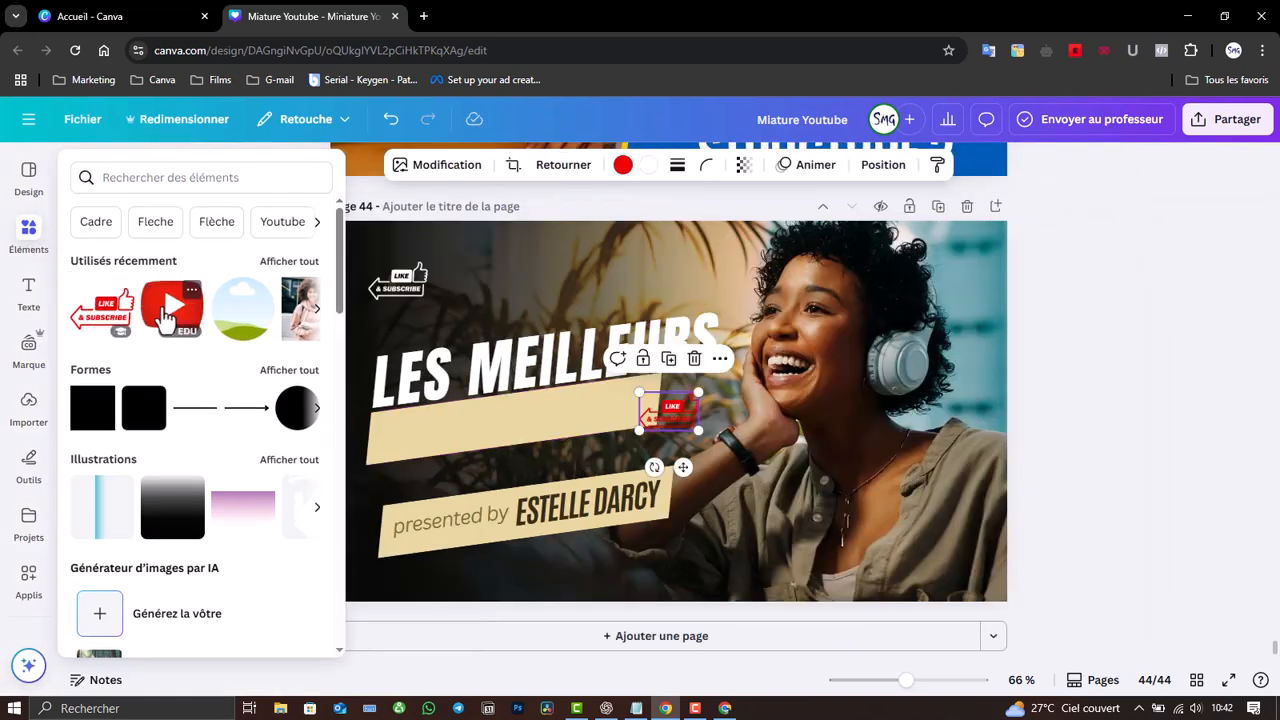
left_click_drag(692, 424, 752, 465)
- Eyedrop the sticker's red onto the banner copy, then remove the sticker
left_click(478, 415)
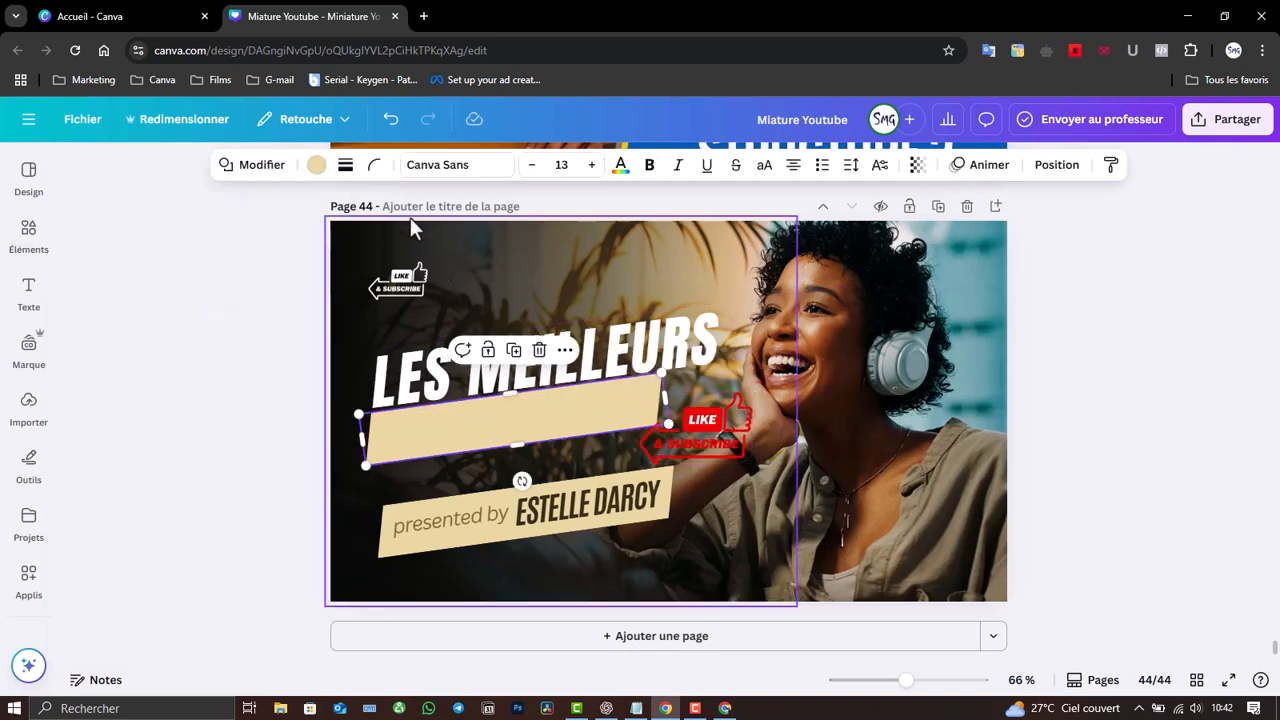
left_click(315, 166)
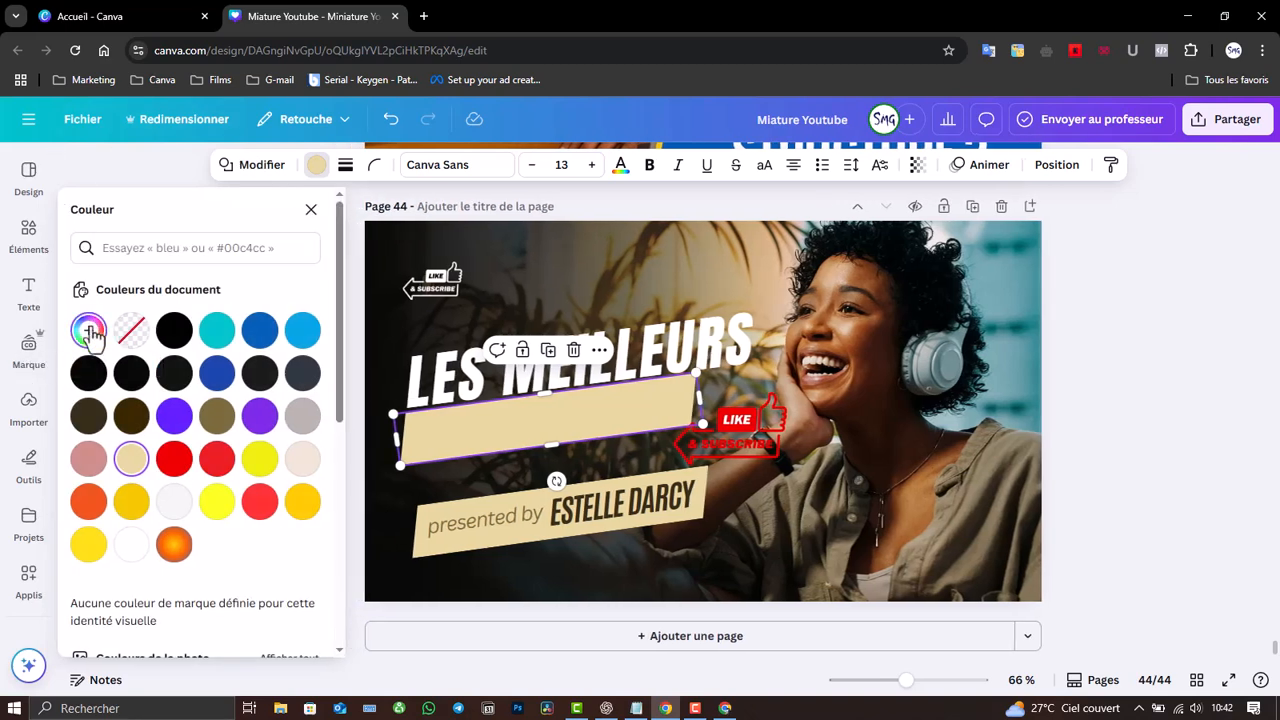
left_click(89, 335)
left_click(290, 534)
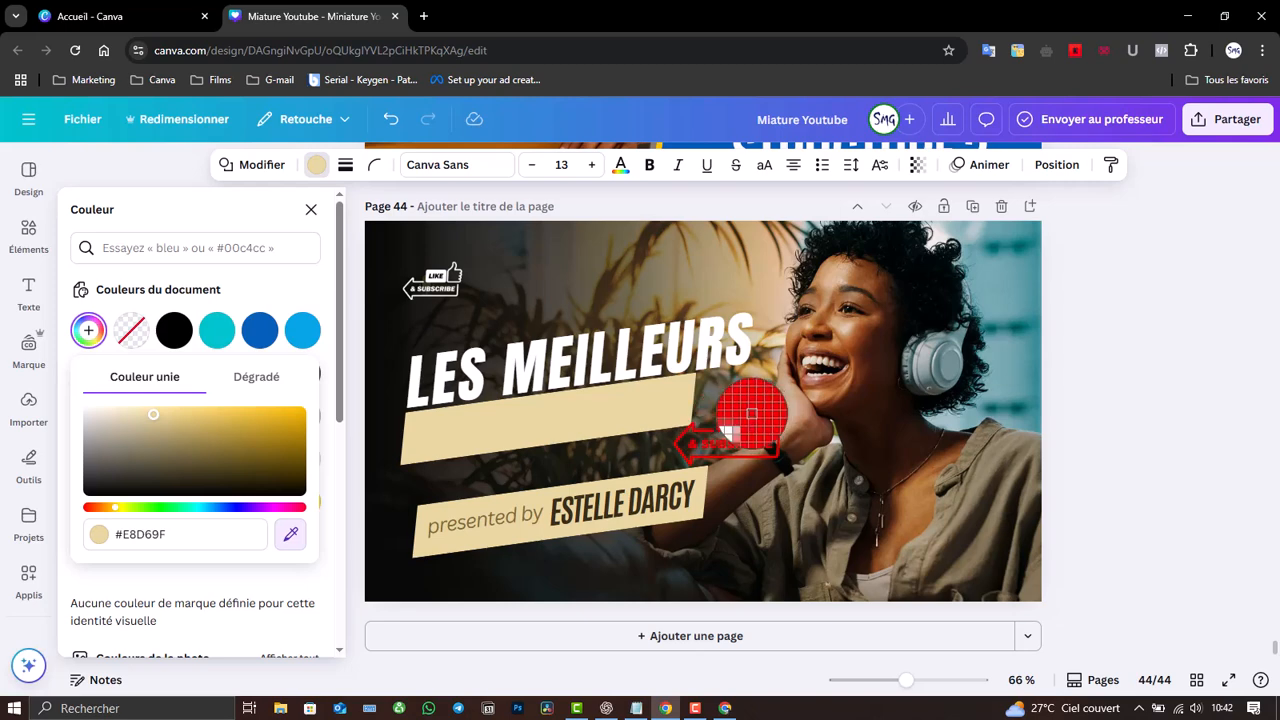
left_click(751, 413)
left_click(760, 432)
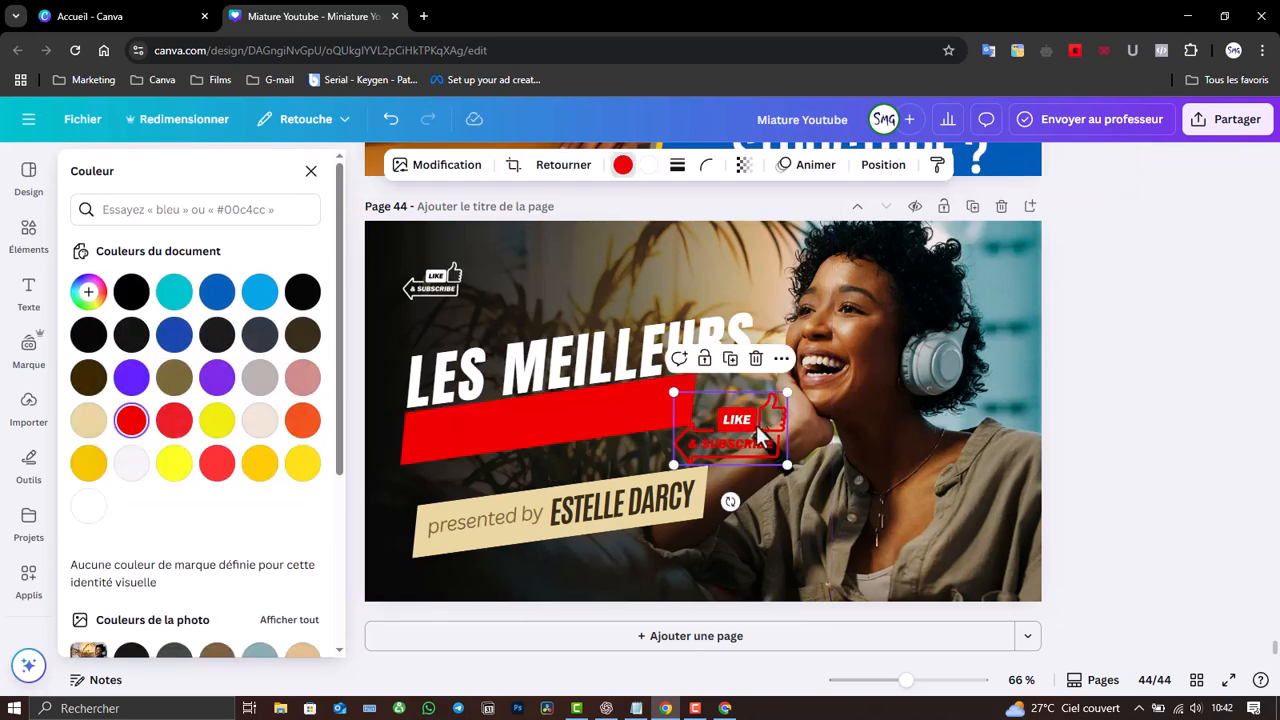
key("Escape")
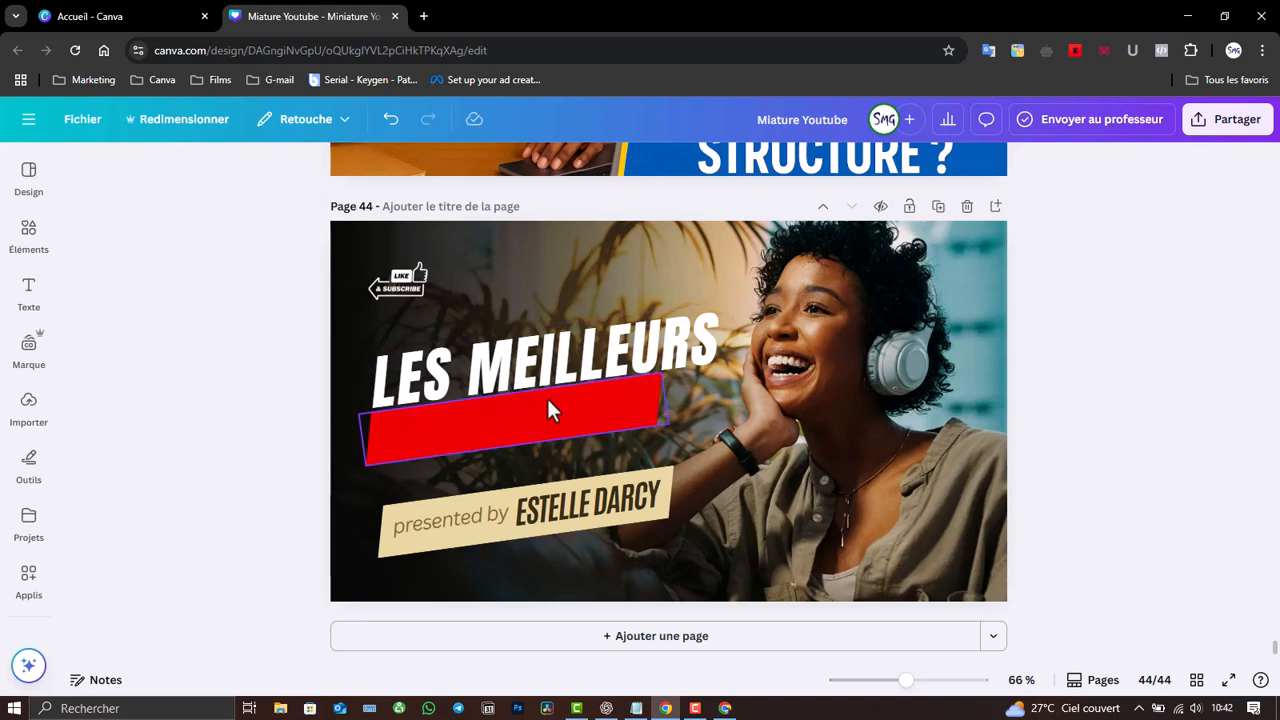
left_click(546, 396)
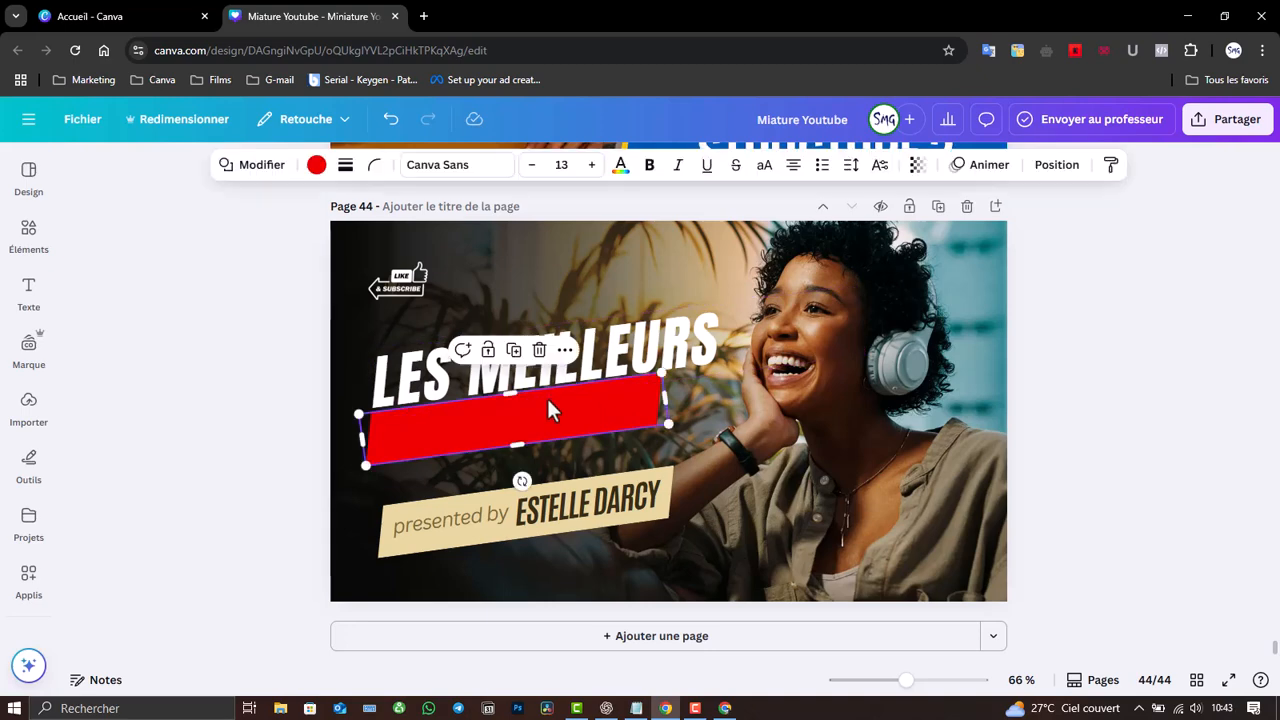
- In the layers list, move the red banner lower and delete the microphone element
key("alt+1")
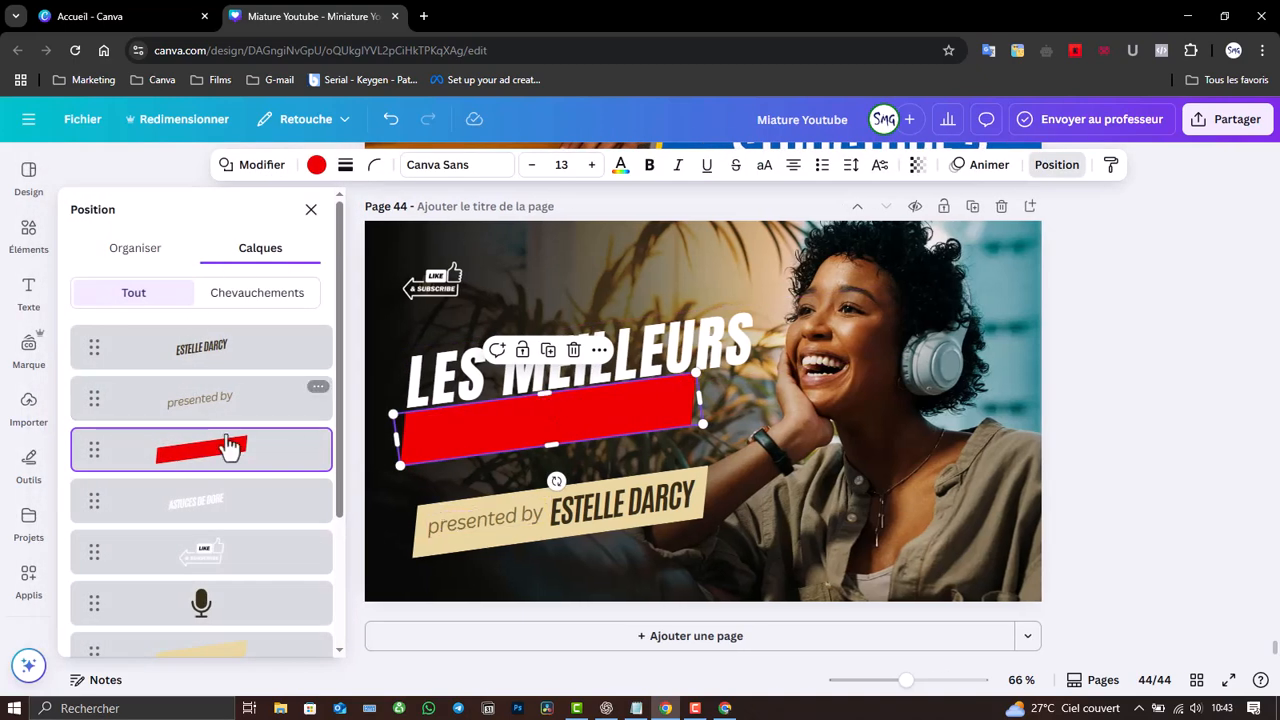
left_click_drag(237, 449, 229, 540)
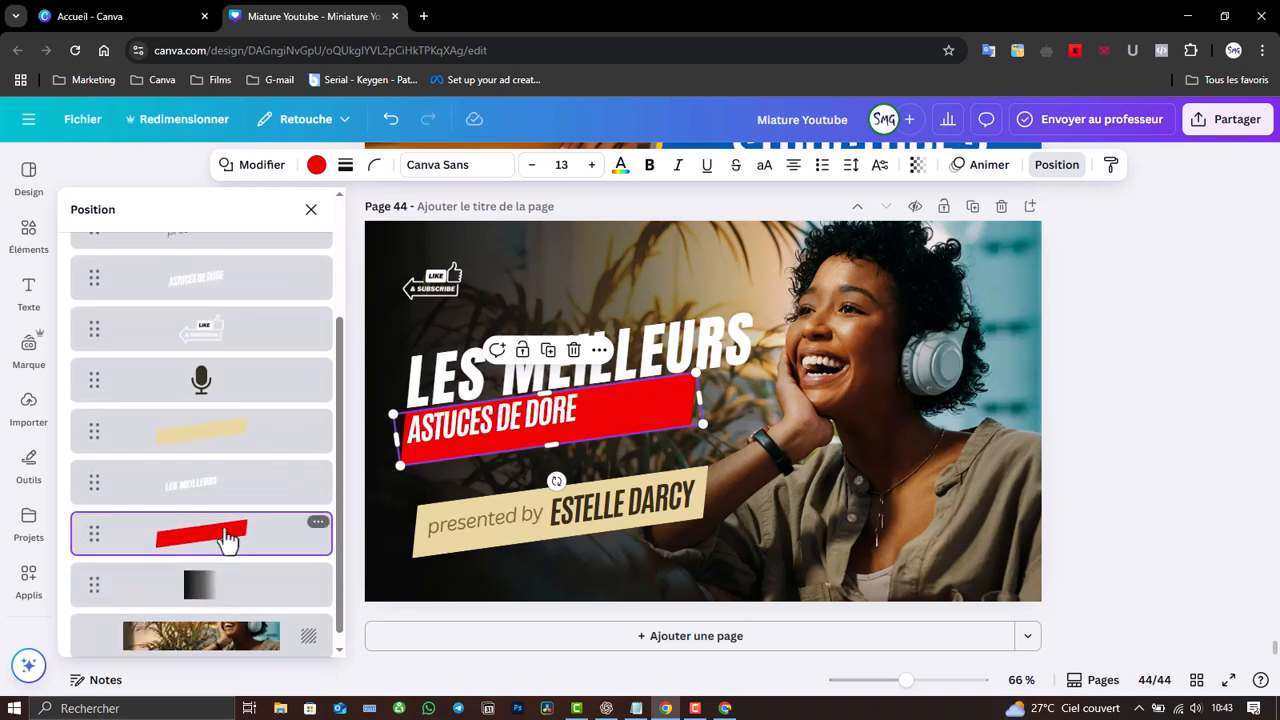
left_click(227, 390)
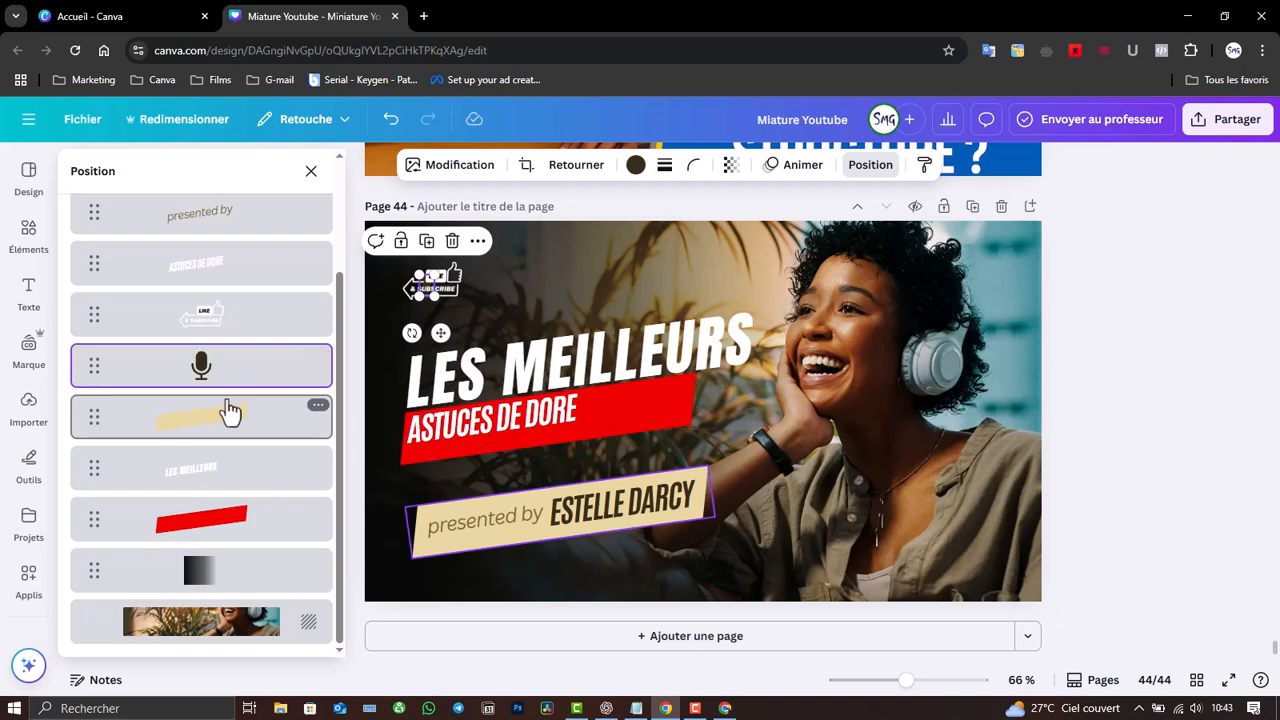
key("Delete")
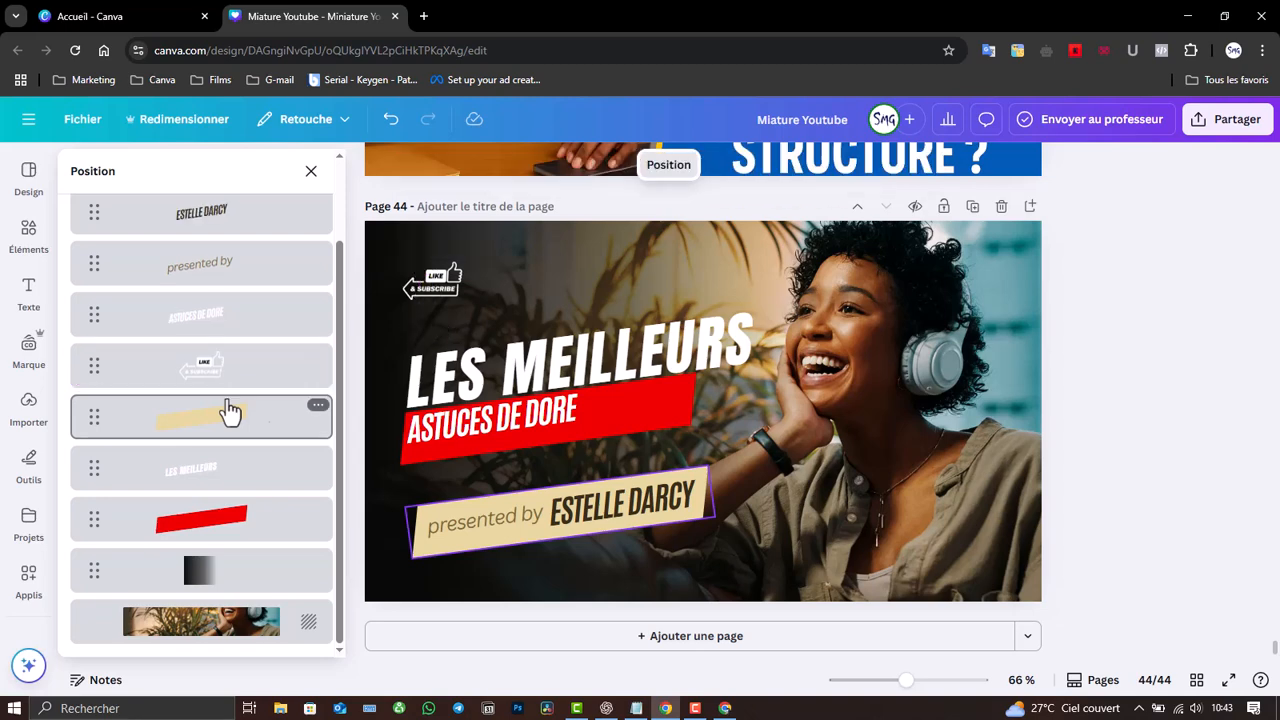
- Shrink the red banner to 426 × 72 and settle it behind ASTUCES DE DORE
left_click(578, 428)
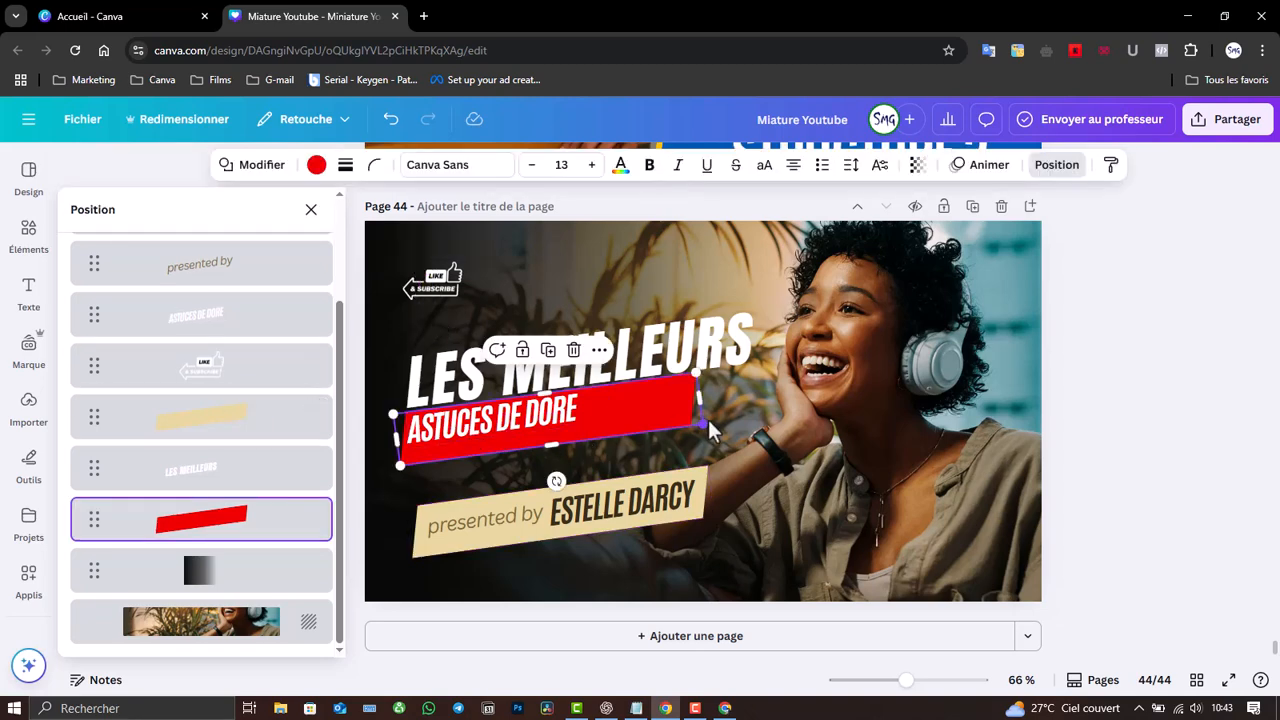
left_click_drag(703, 421, 588, 418)
left_click_drag(512, 472, 520, 476)
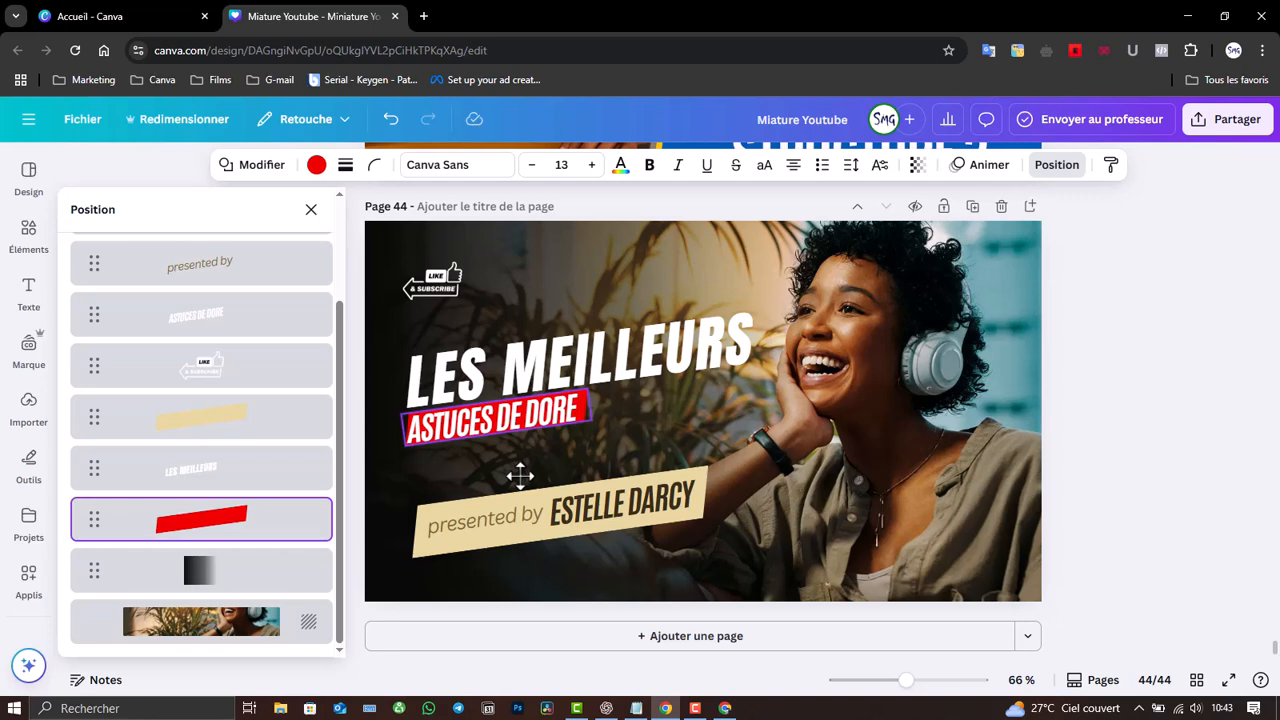
left_click_drag(520, 476, 516, 475)
- Stretch the red banner to 356 × 66 so it frames the ASTUCES DE DORE subtitle
left_click(747, 458)
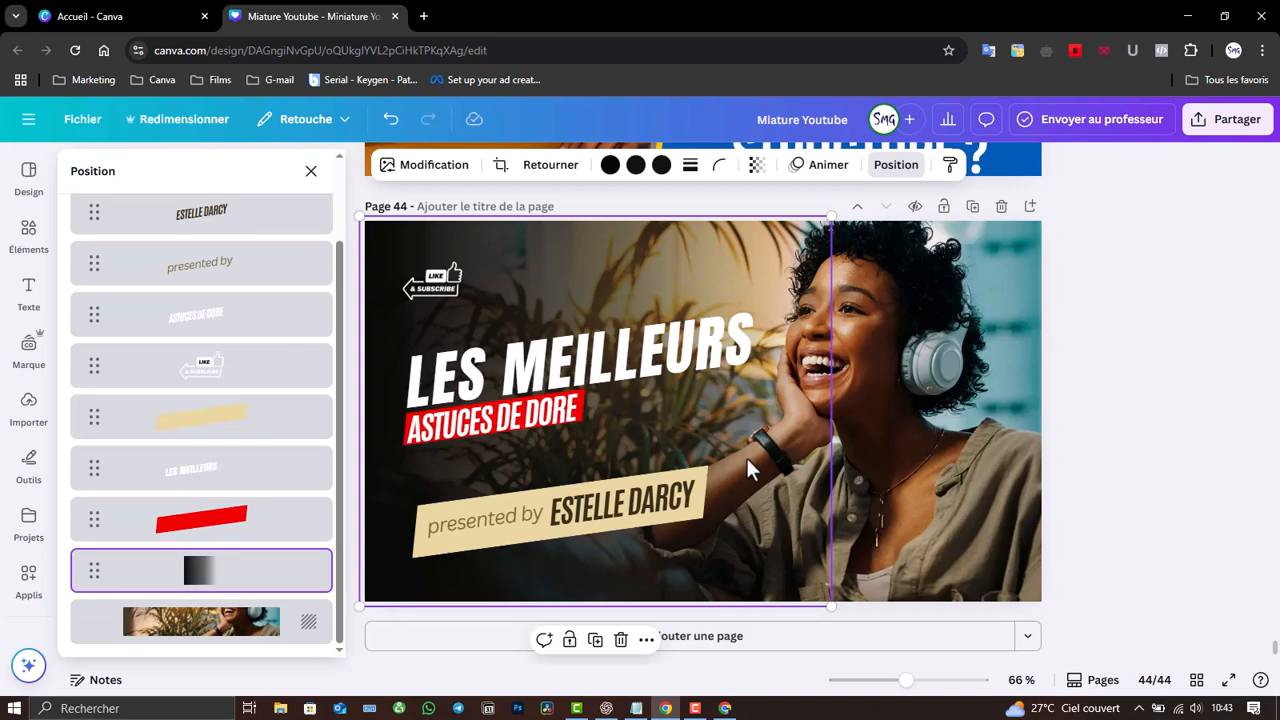
left_click(957, 460)
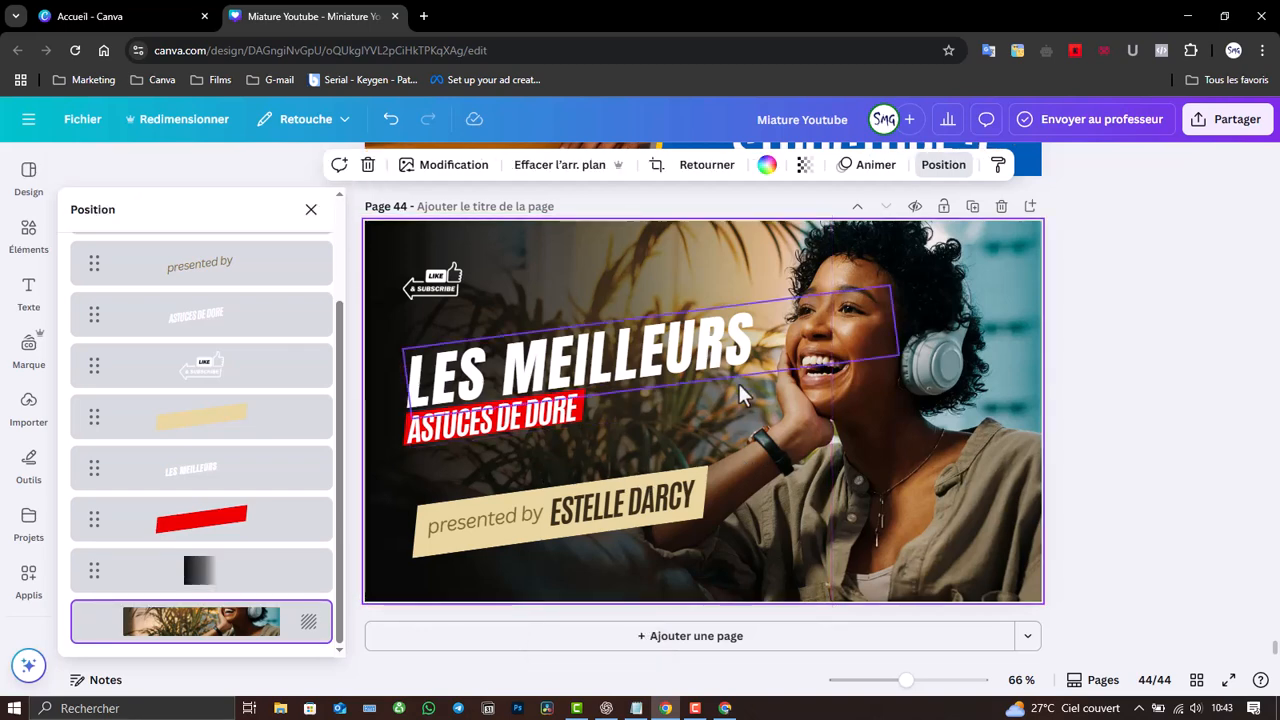
left_click(563, 415)
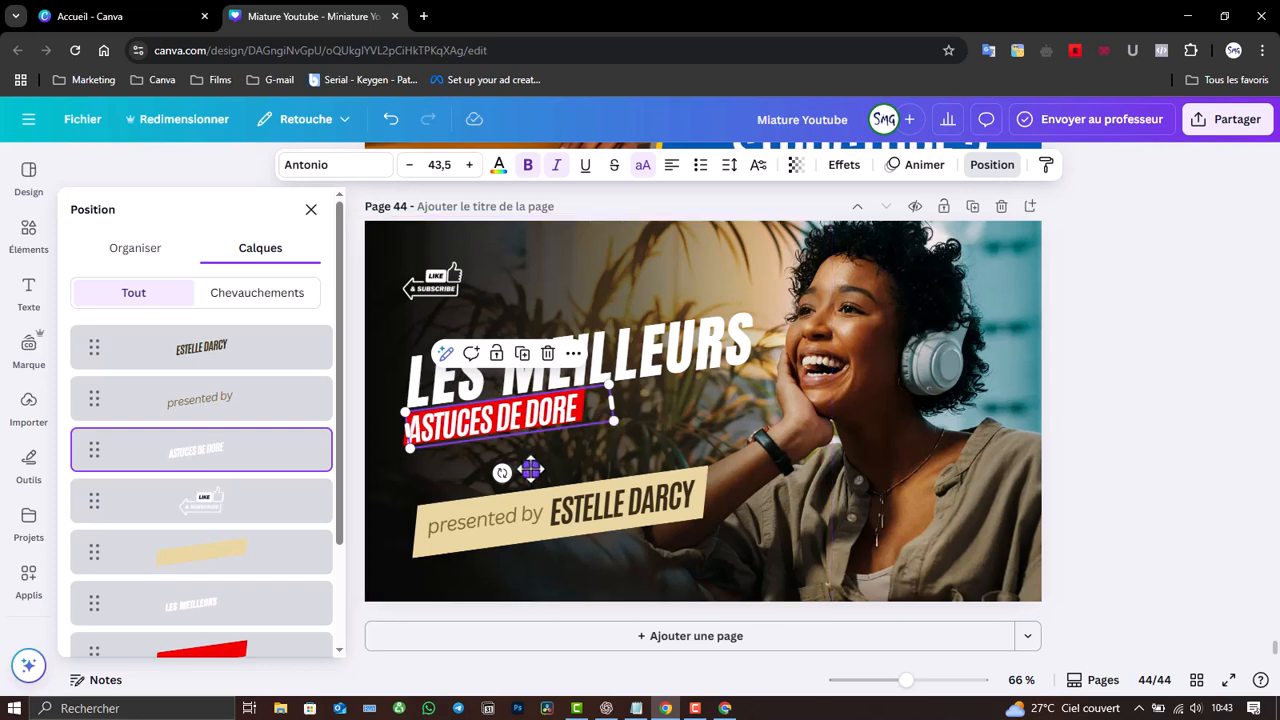
left_click_drag(530, 470, 530, 471)
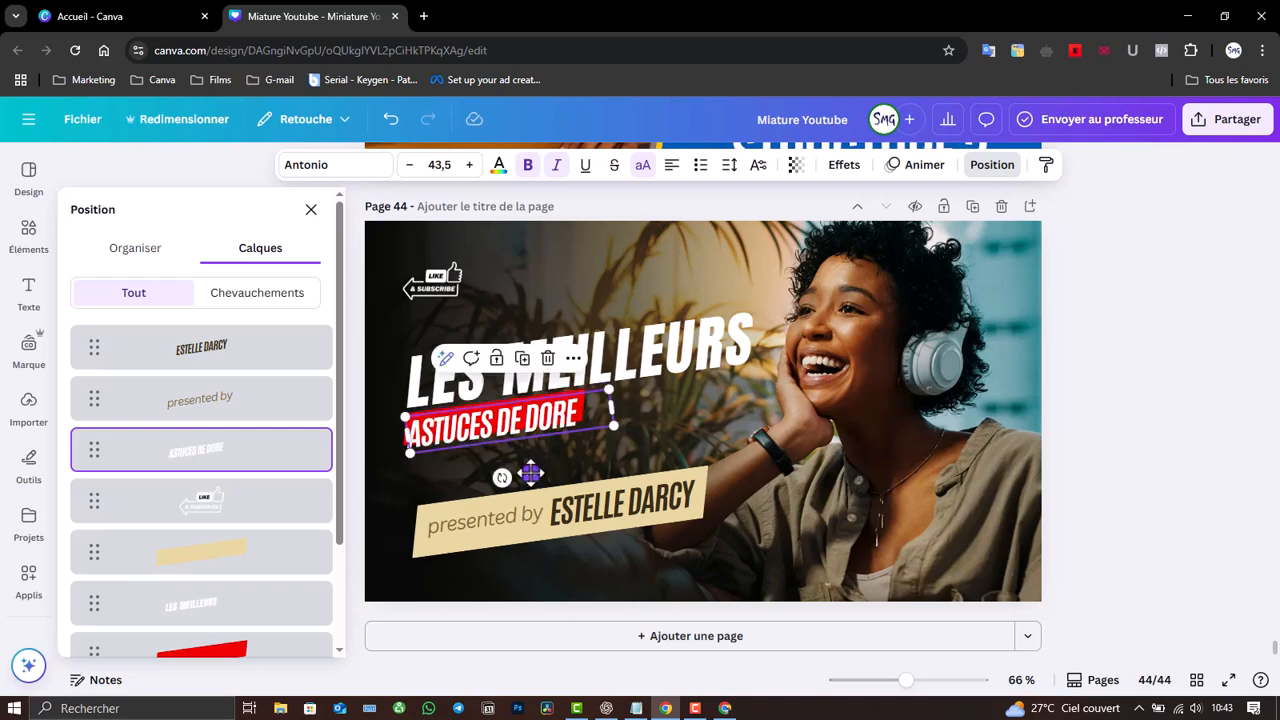
key("ctrl+z")
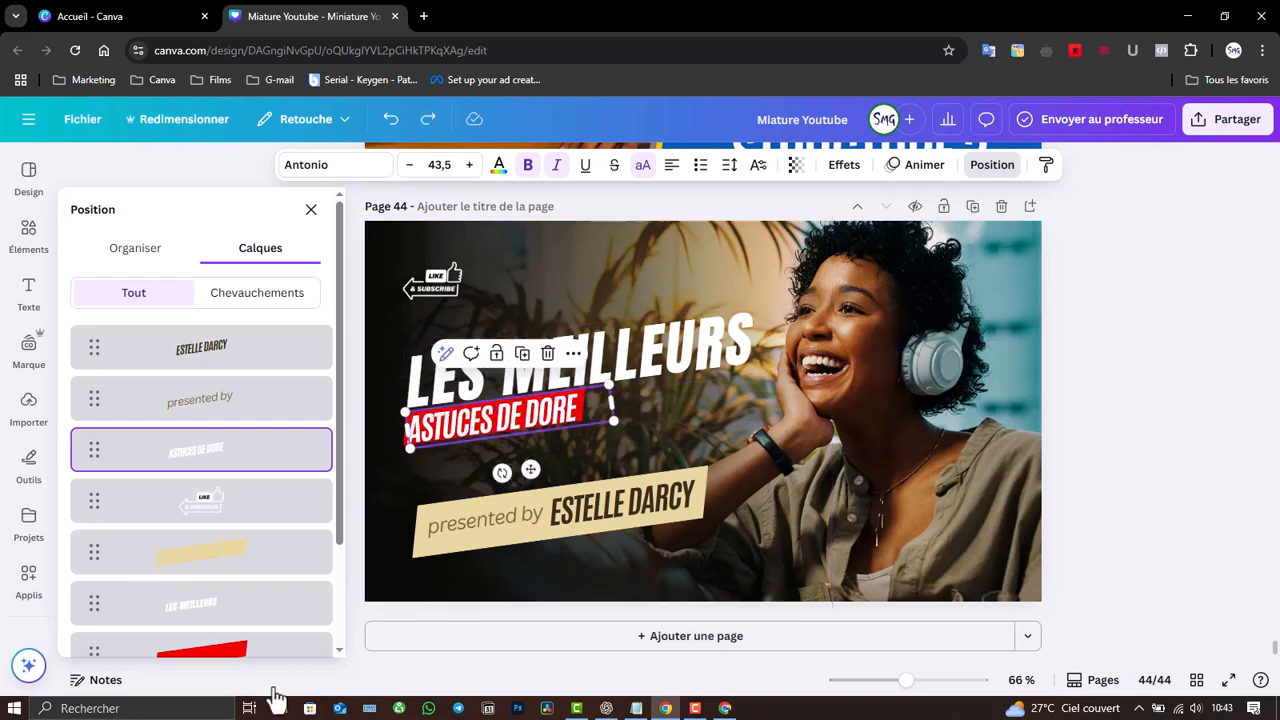
left_click(255, 663)
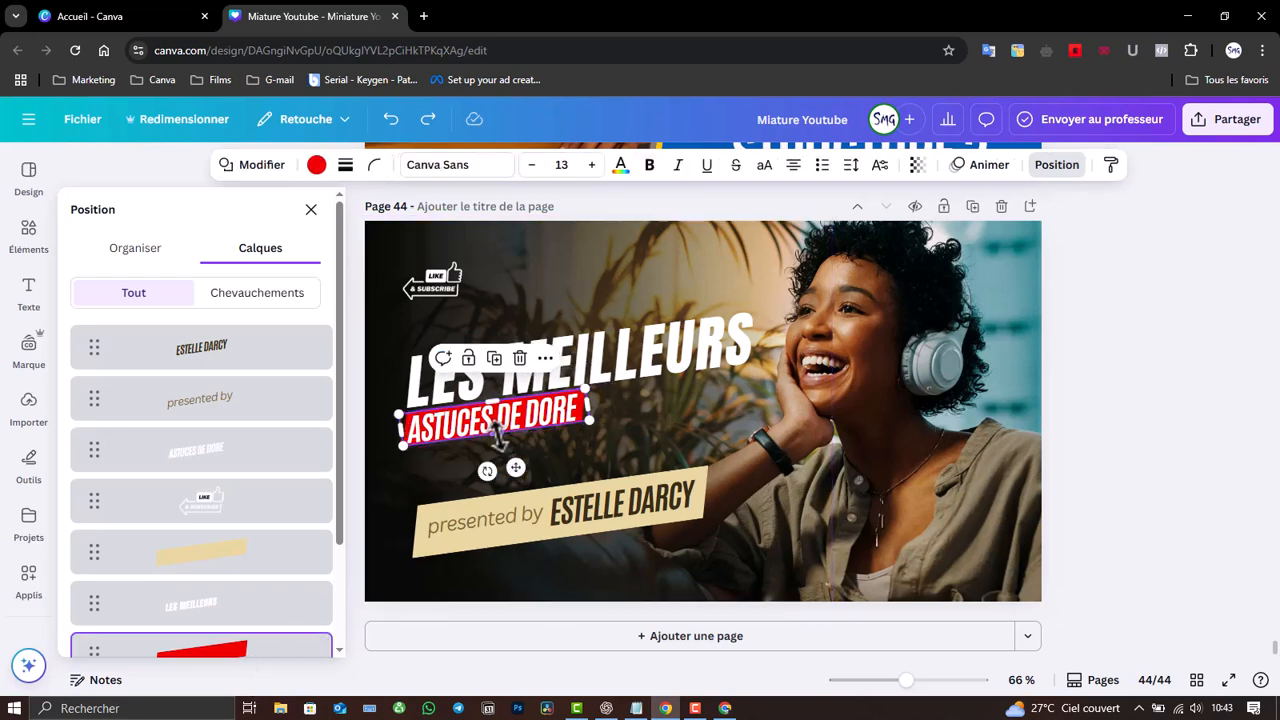
left_click_drag(497, 436, 497, 442)
left_click(704, 443)
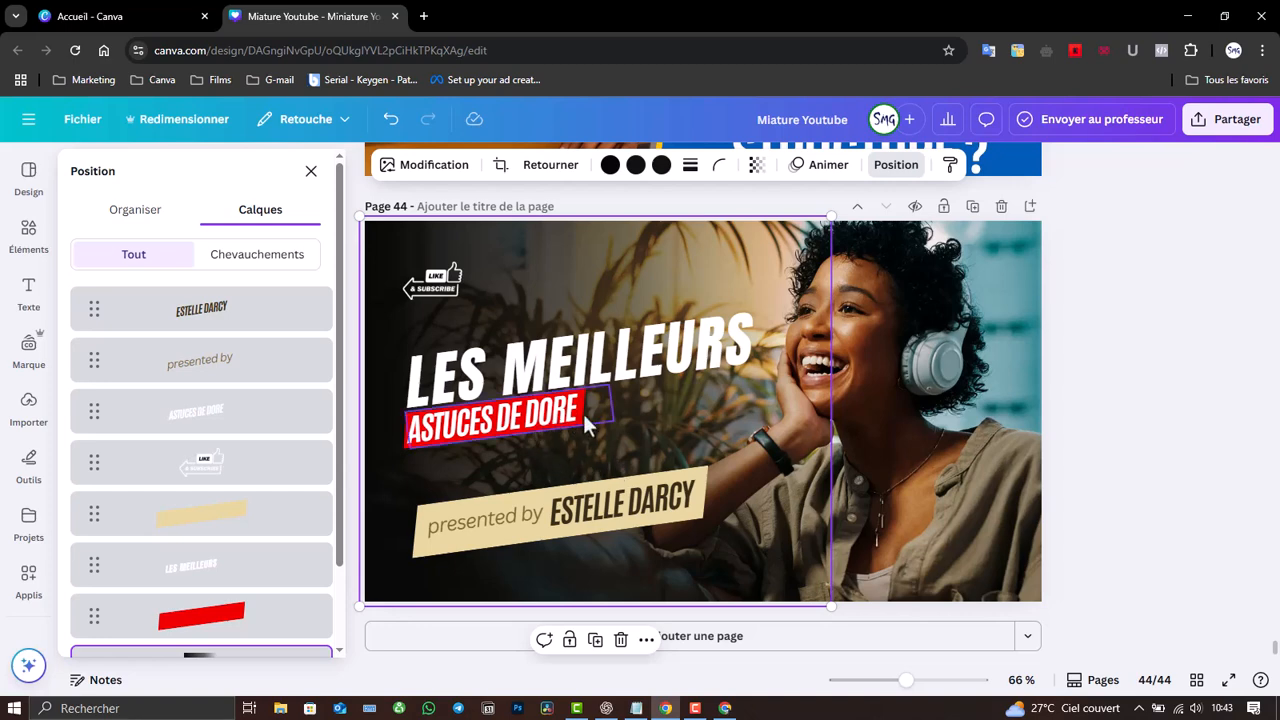
left_click(942, 468)
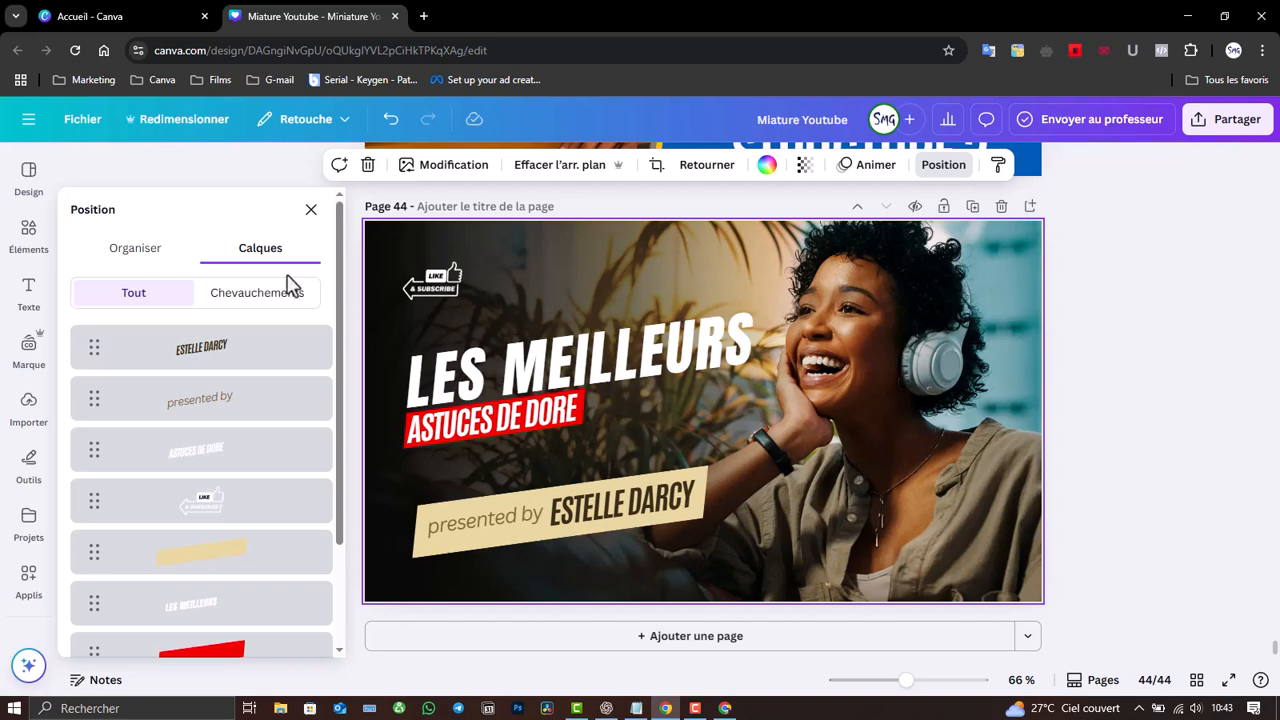
- Search the elements library for 'YOUTUBE' and browse the Illustrations results
left_click(26, 235)
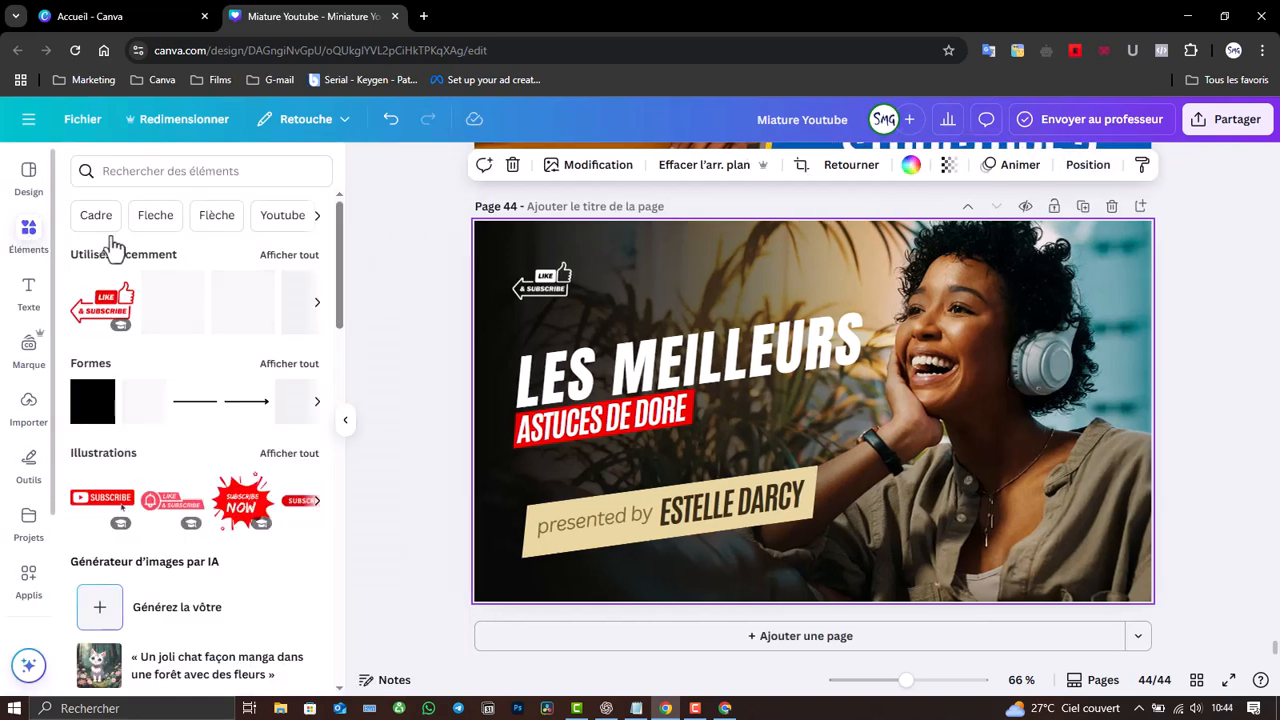
left_click(199, 171)
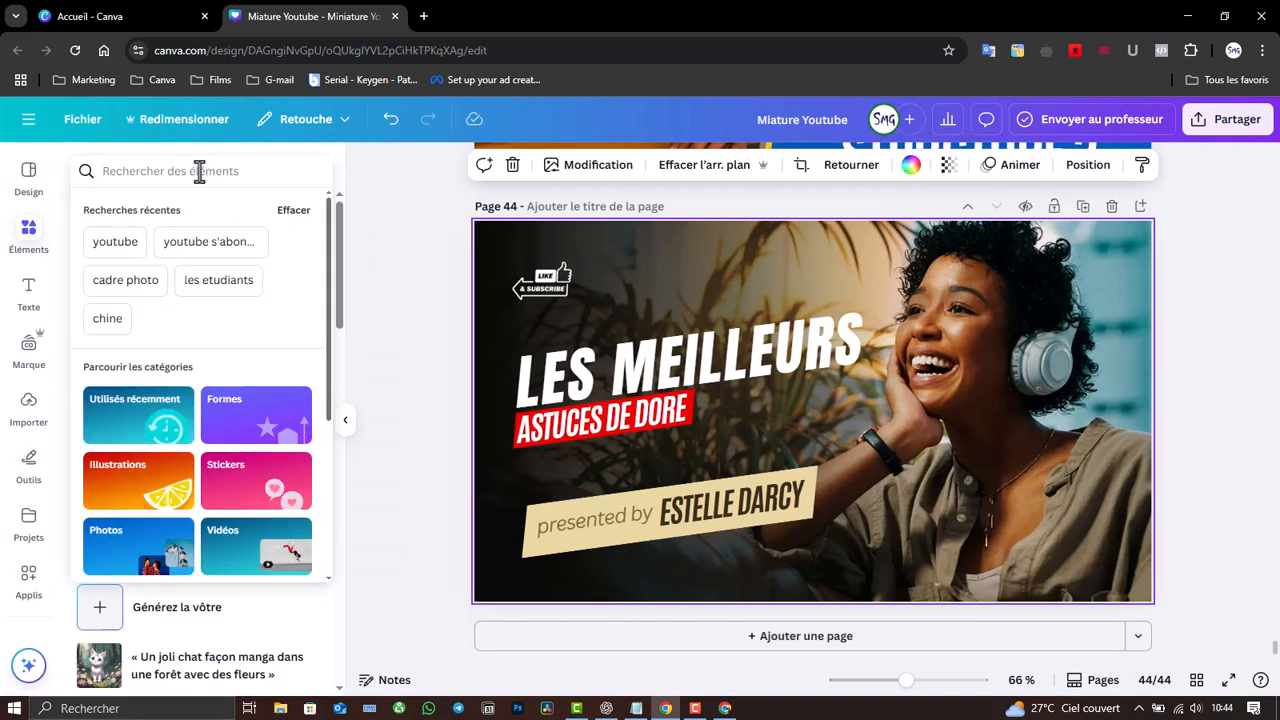
type("YOUTUBE")
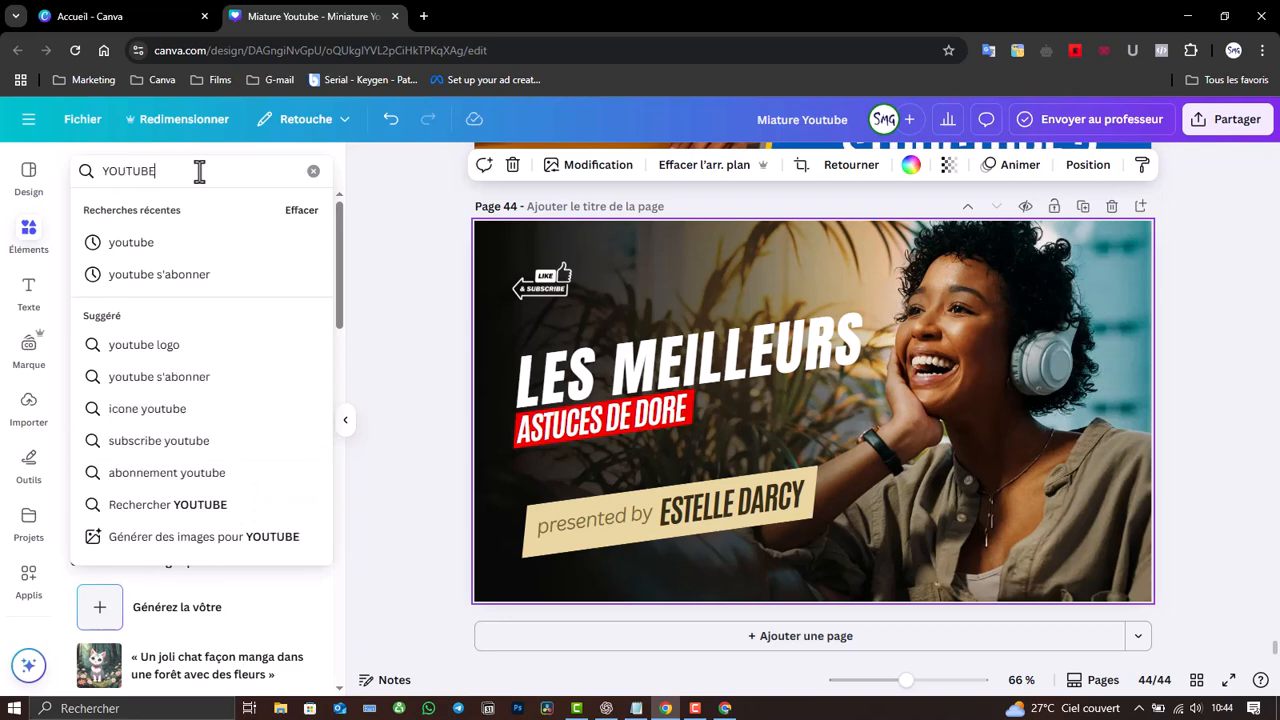
key("Return")
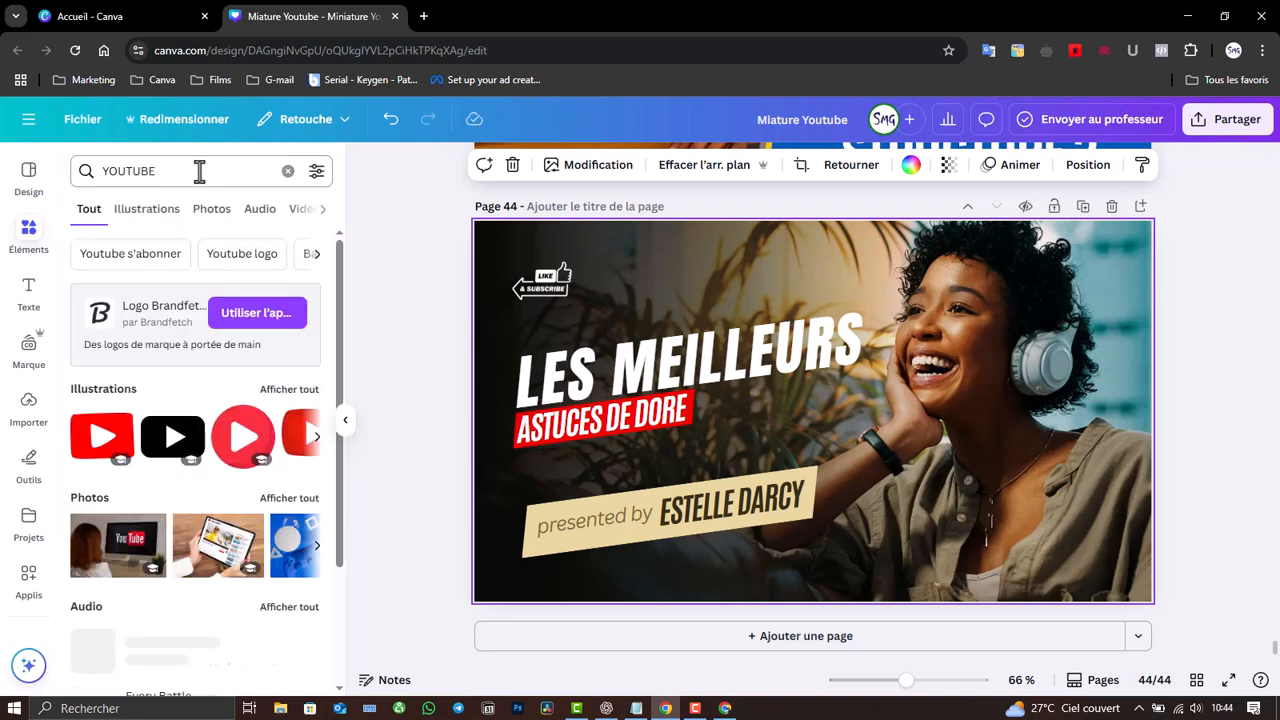
left_click(152, 213)
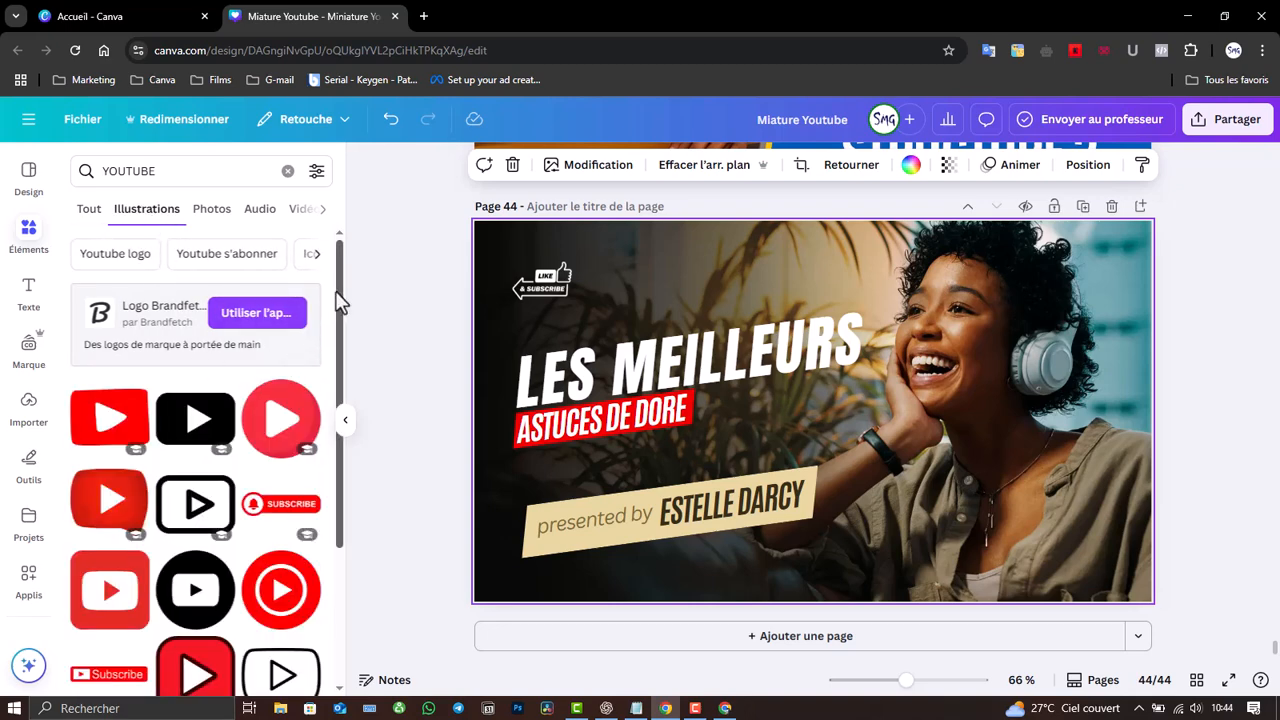
left_click_drag(337, 295, 351, 494)
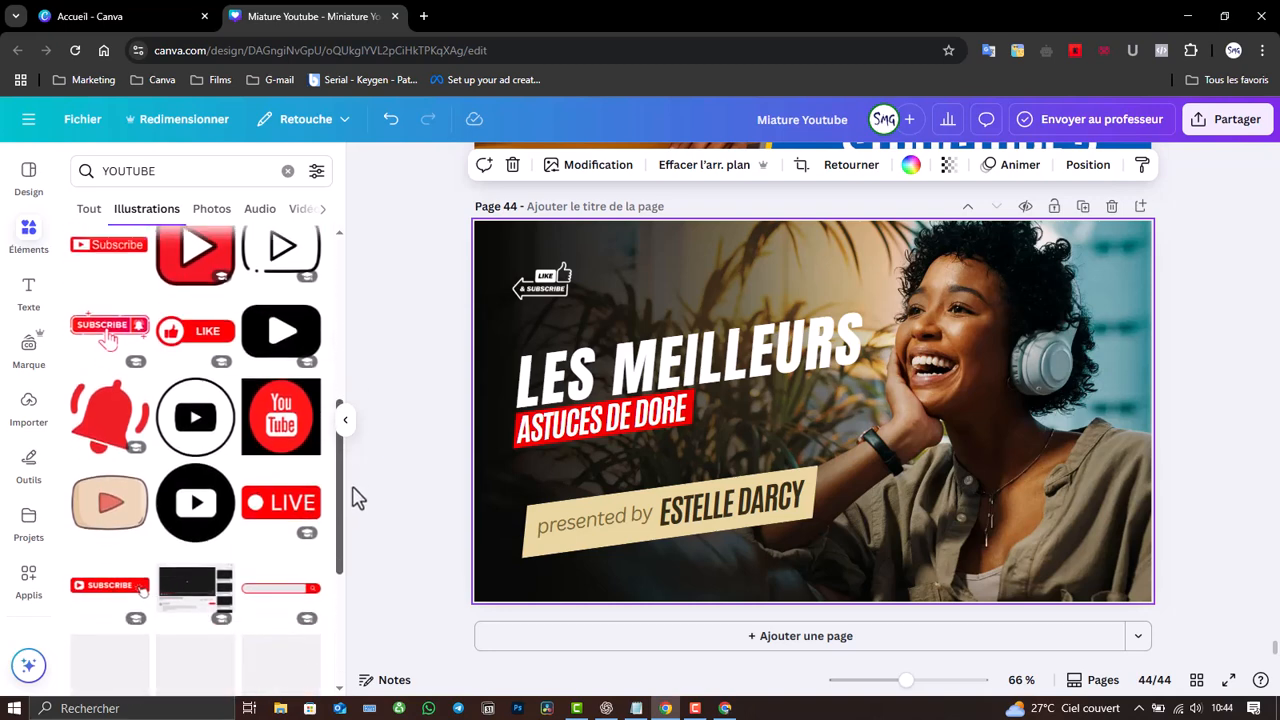
- Add the play-button graphic and eyedrop the ASTUCES DE DORE banner's red onto it
left_click(273, 333)
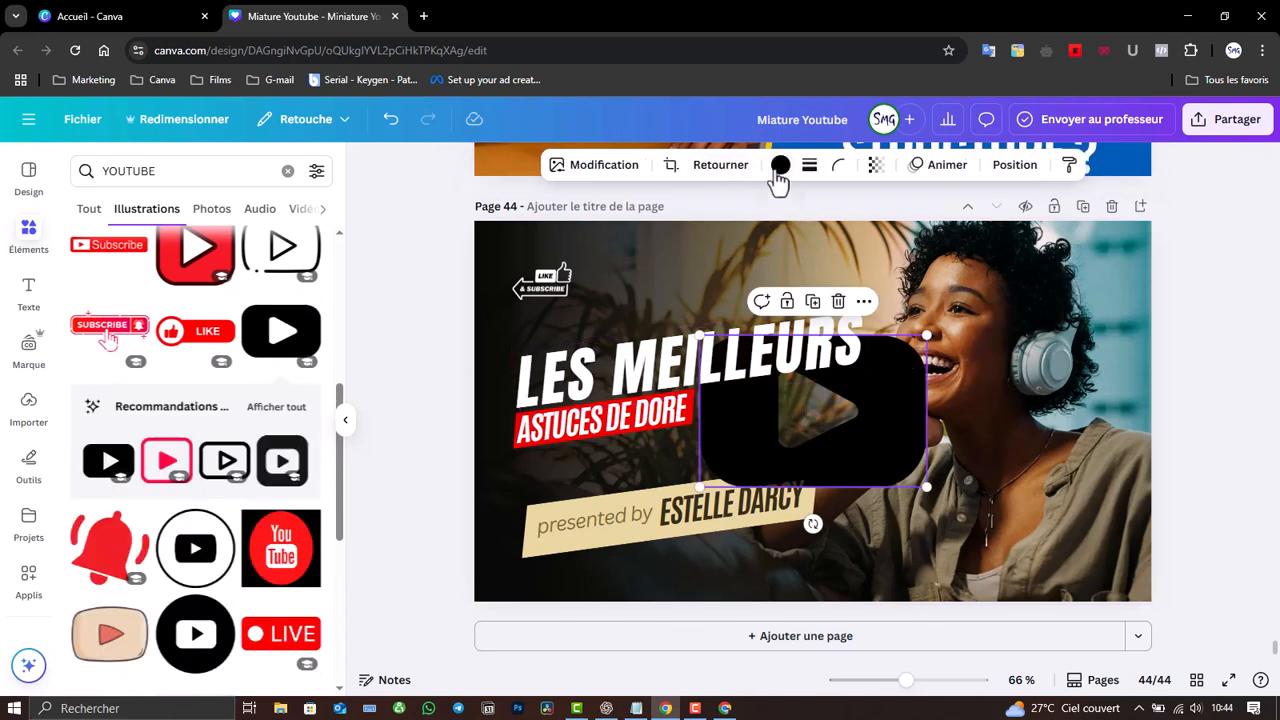
left_click(780, 166)
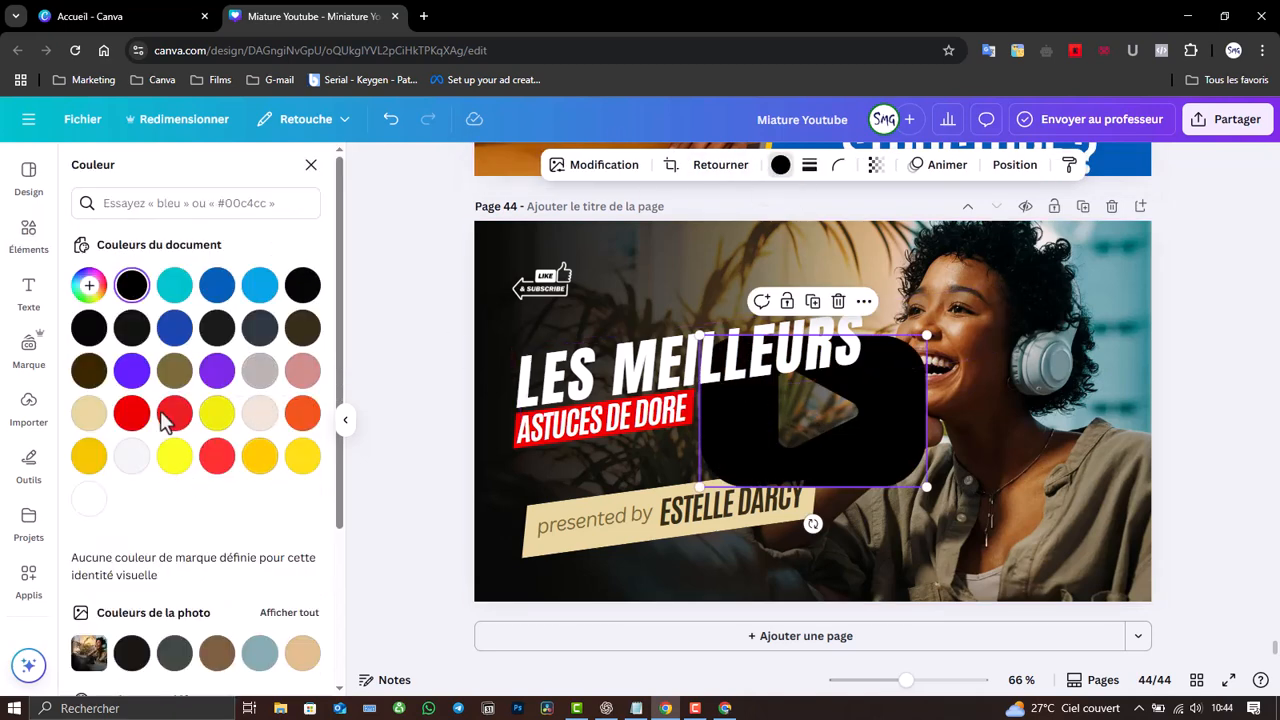
left_click(88, 286)
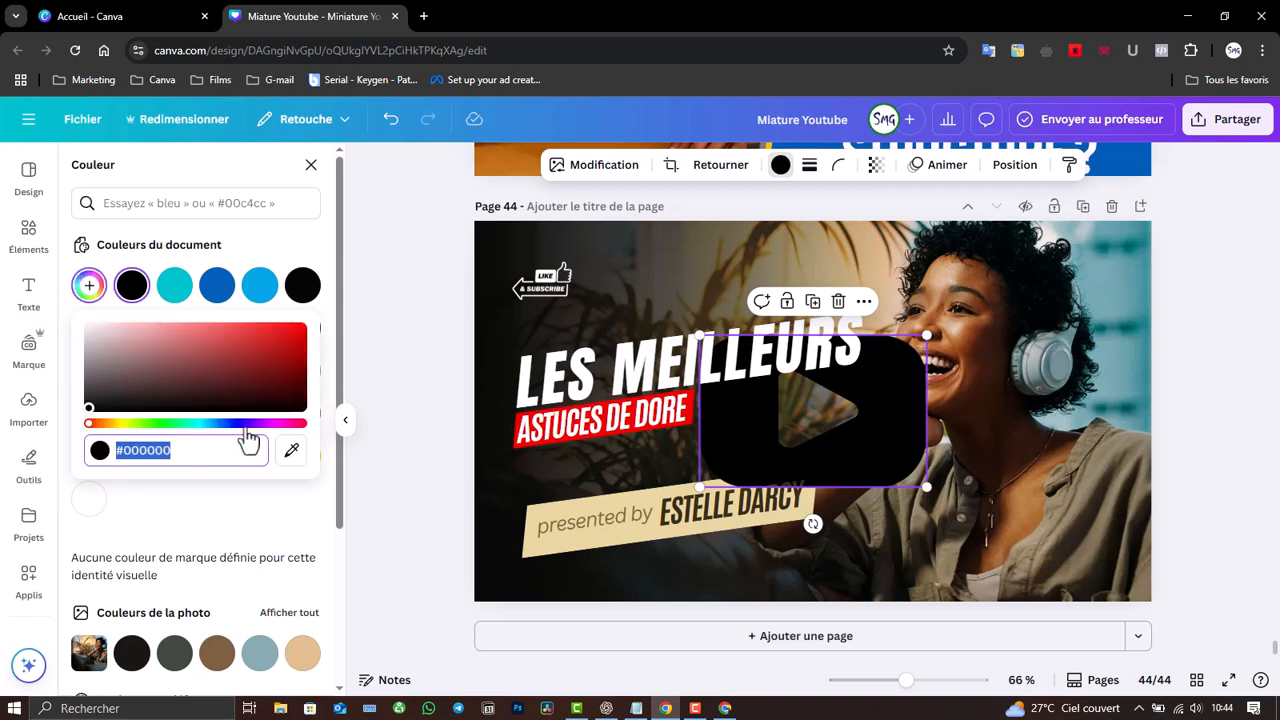
left_click(291, 450)
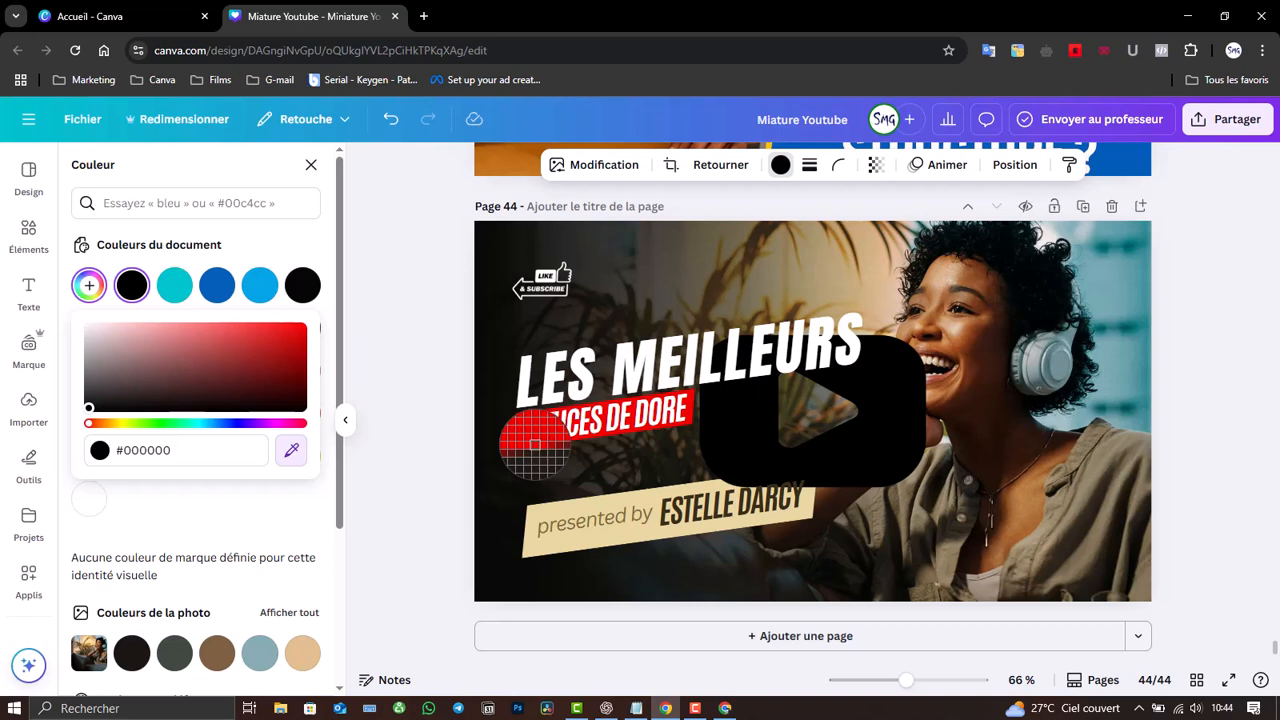
left_click(535, 445)
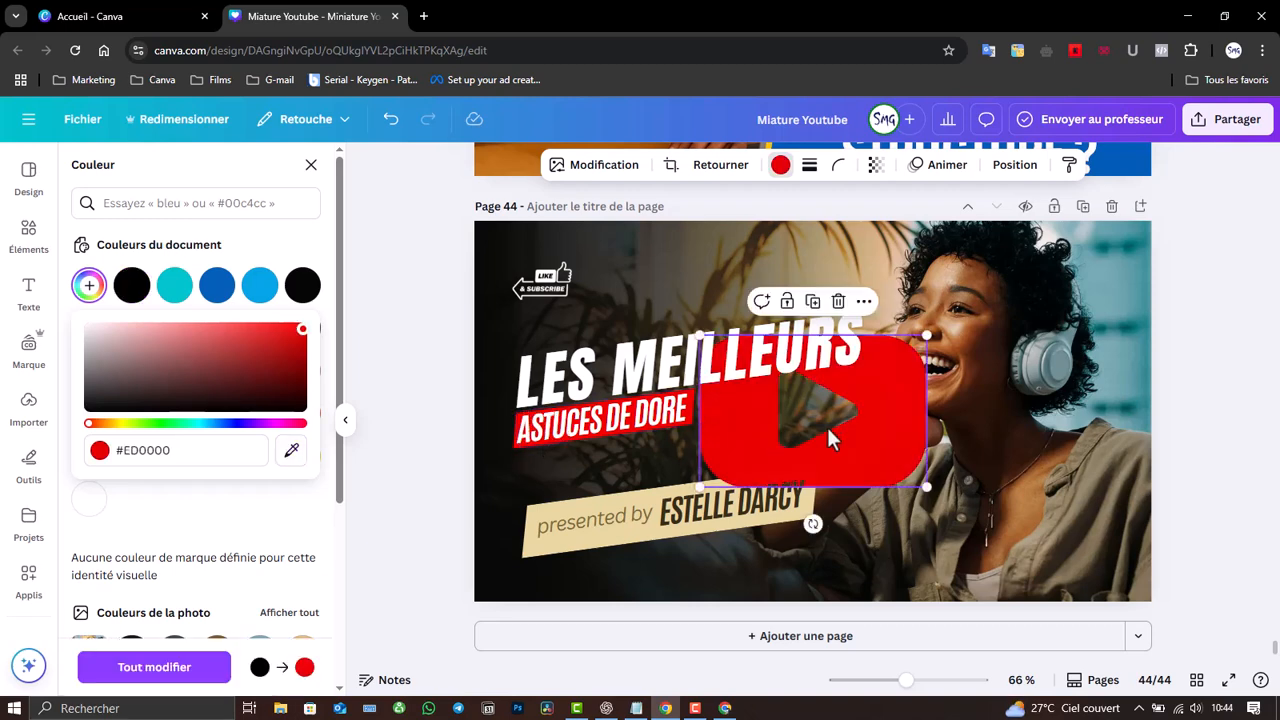
- Shrink and reposition the red play icon beside the subtitle, then delete it
left_click_drag(847, 432, 1021, 495)
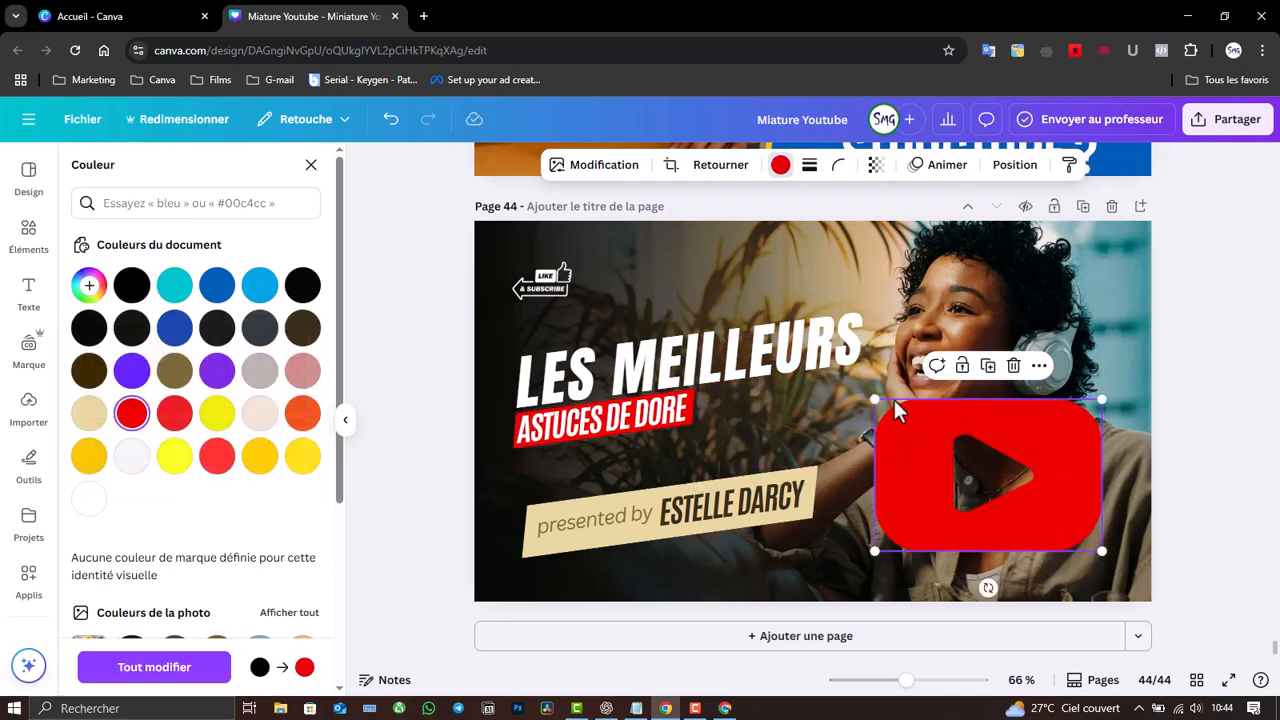
left_click_drag(870, 398, 1107, 563)
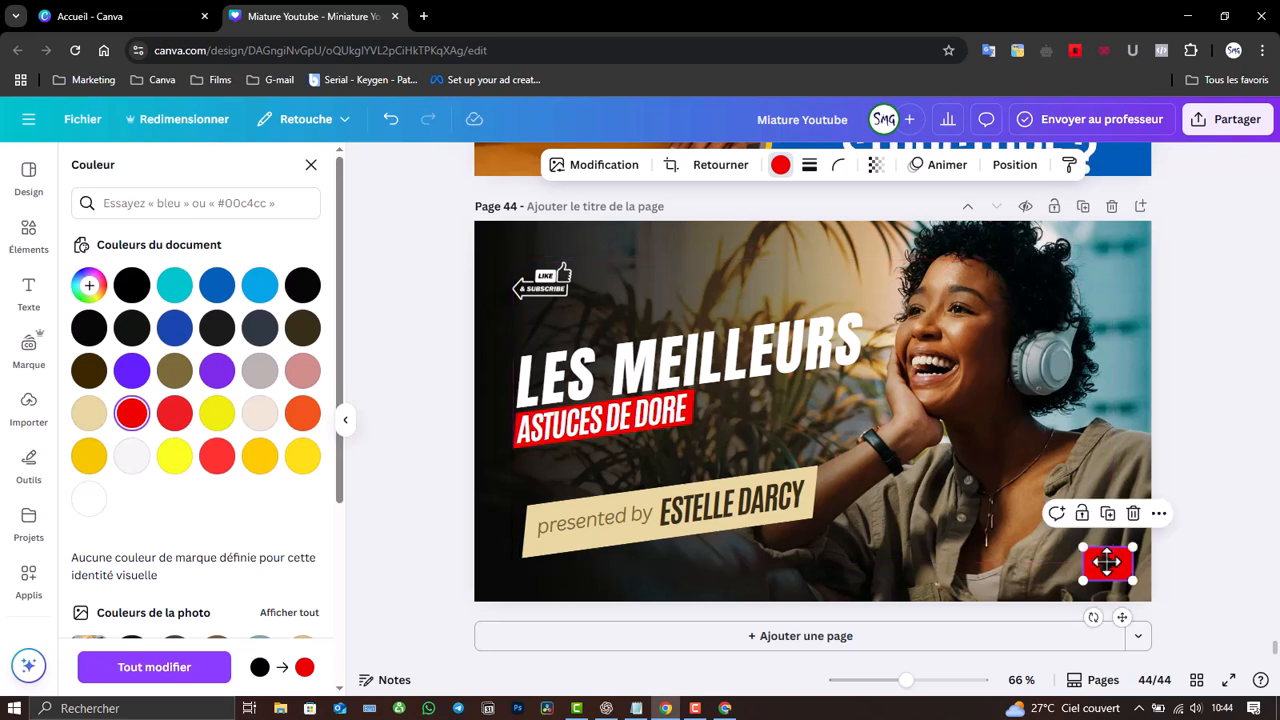
left_click(1255, 590)
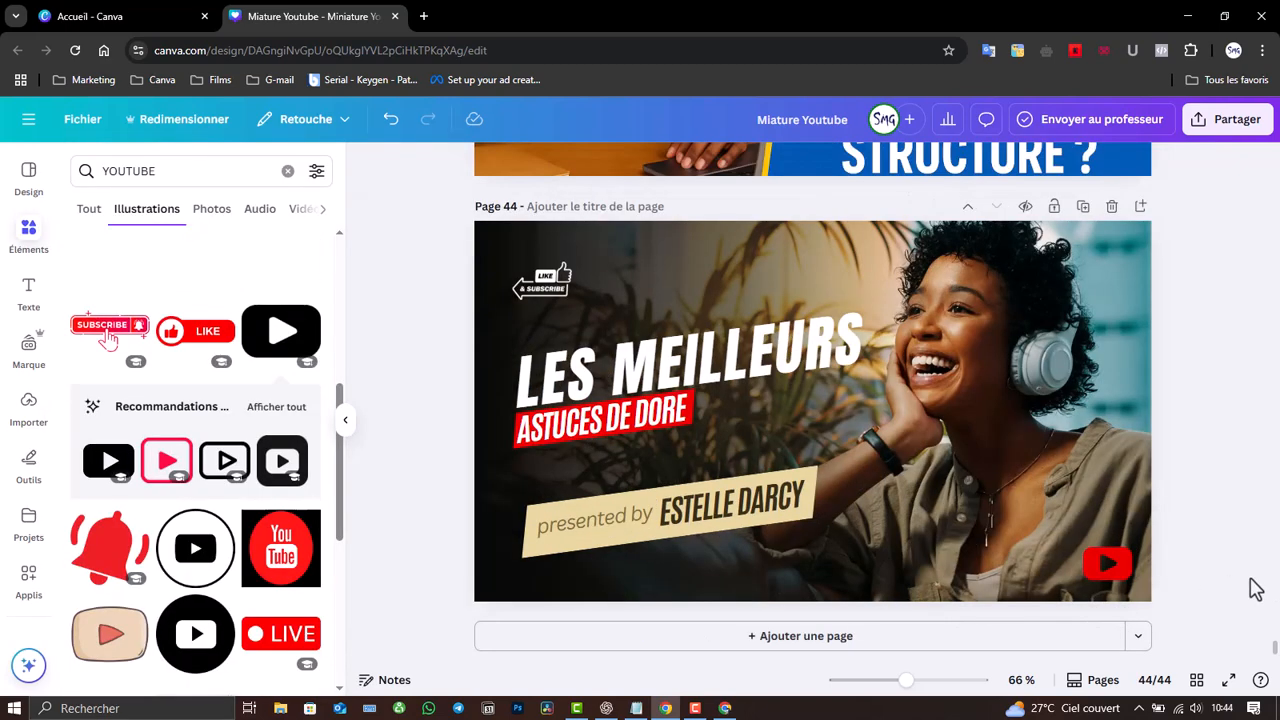
left_click(1110, 570)
left_click_drag(1113, 575, 737, 415)
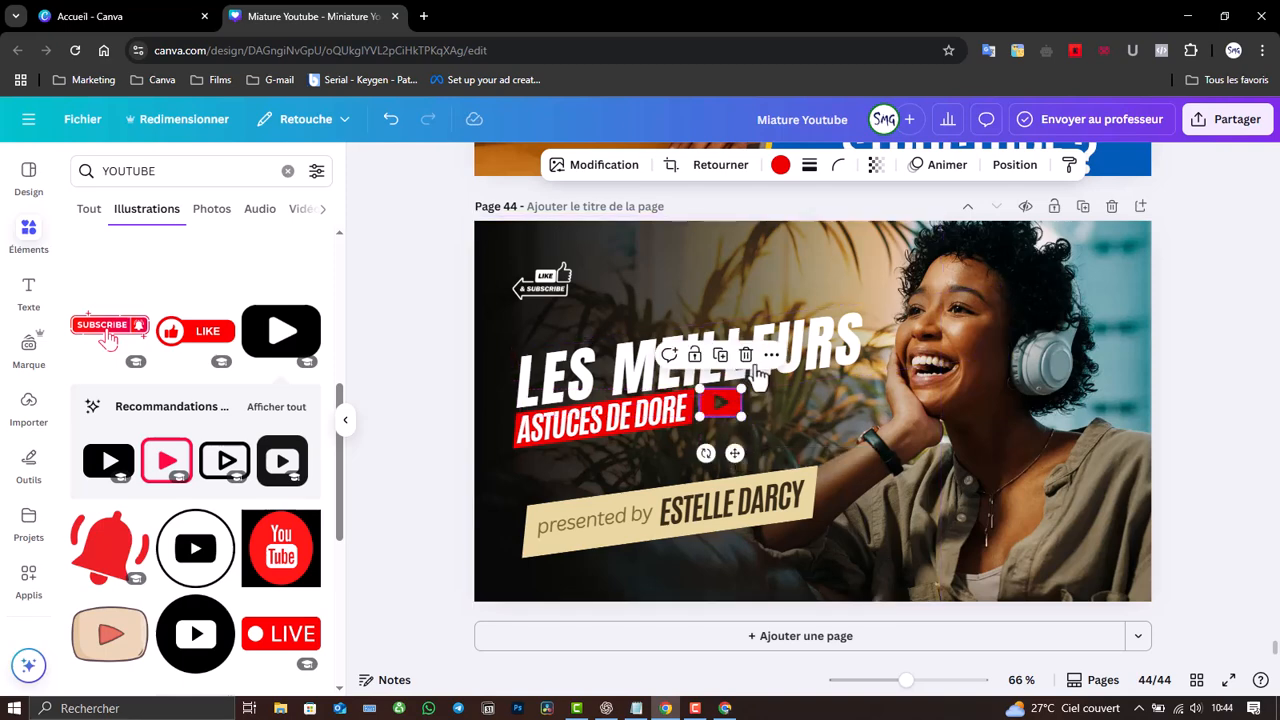
key("Delete")
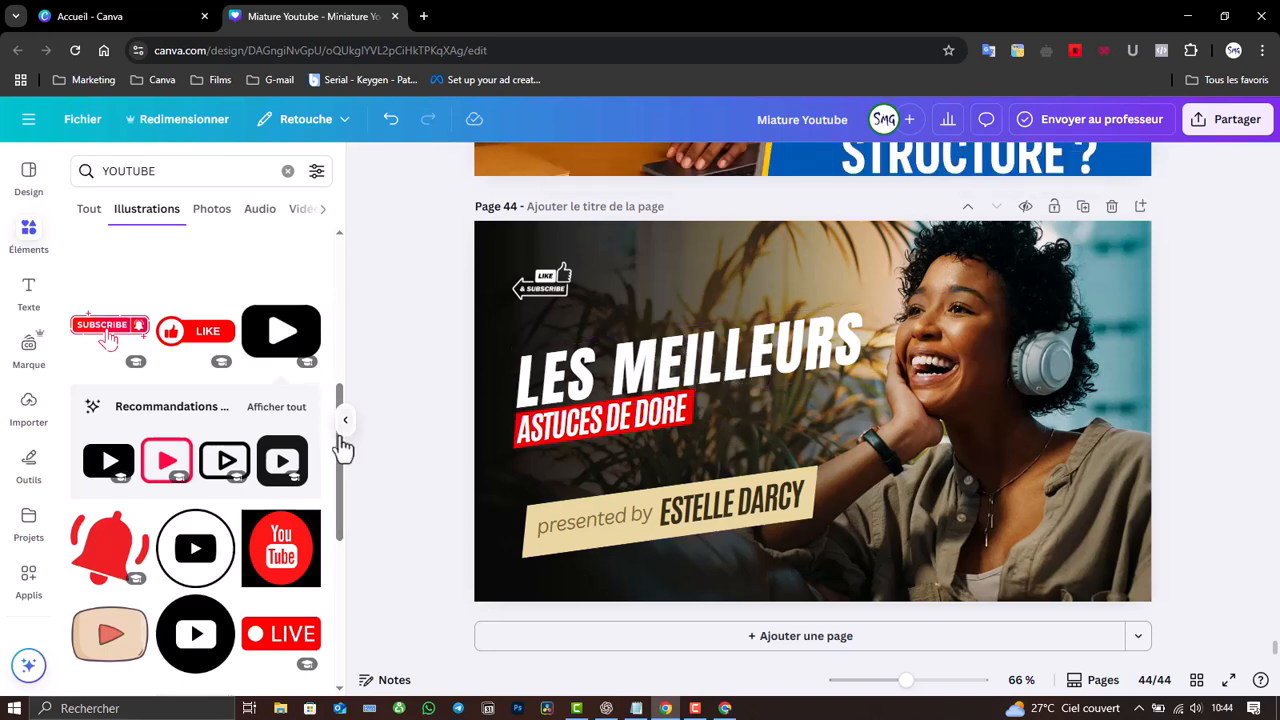
left_click_drag(341, 453, 343, 560)
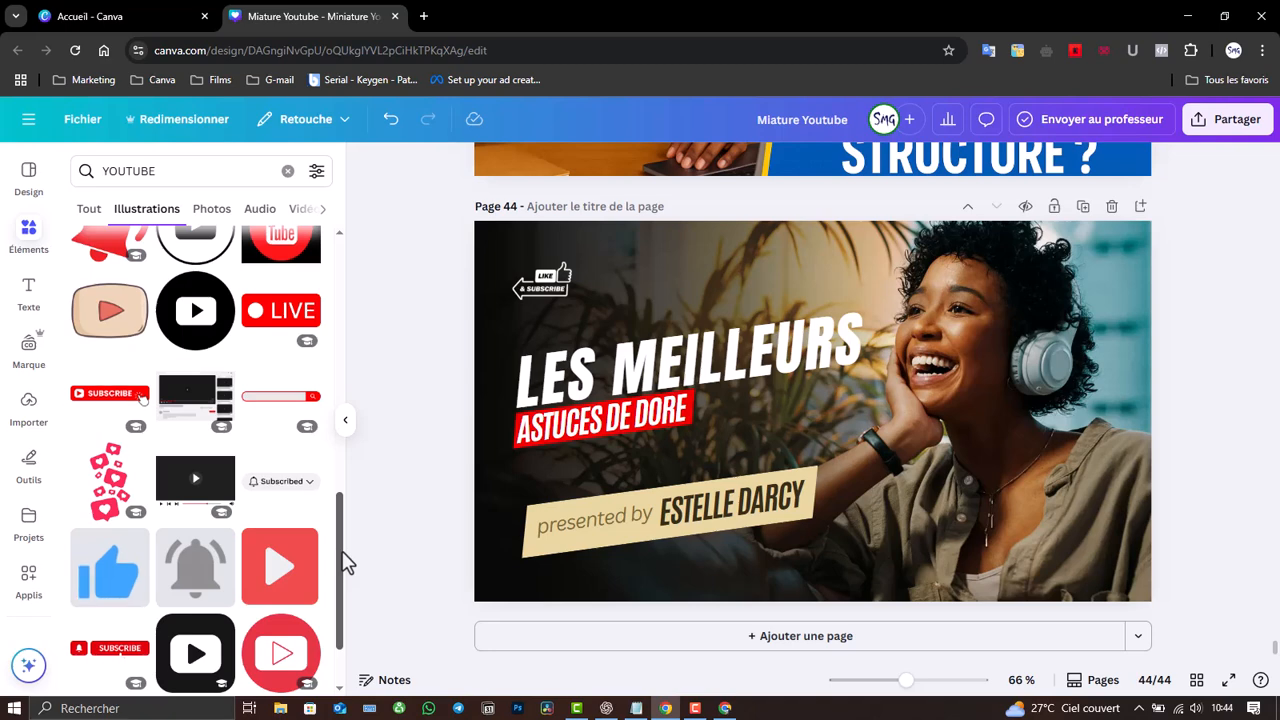
- Add the red LIVE badge, shrink it and tilt it beside ASTUCES DE DORE
left_click(271, 328)
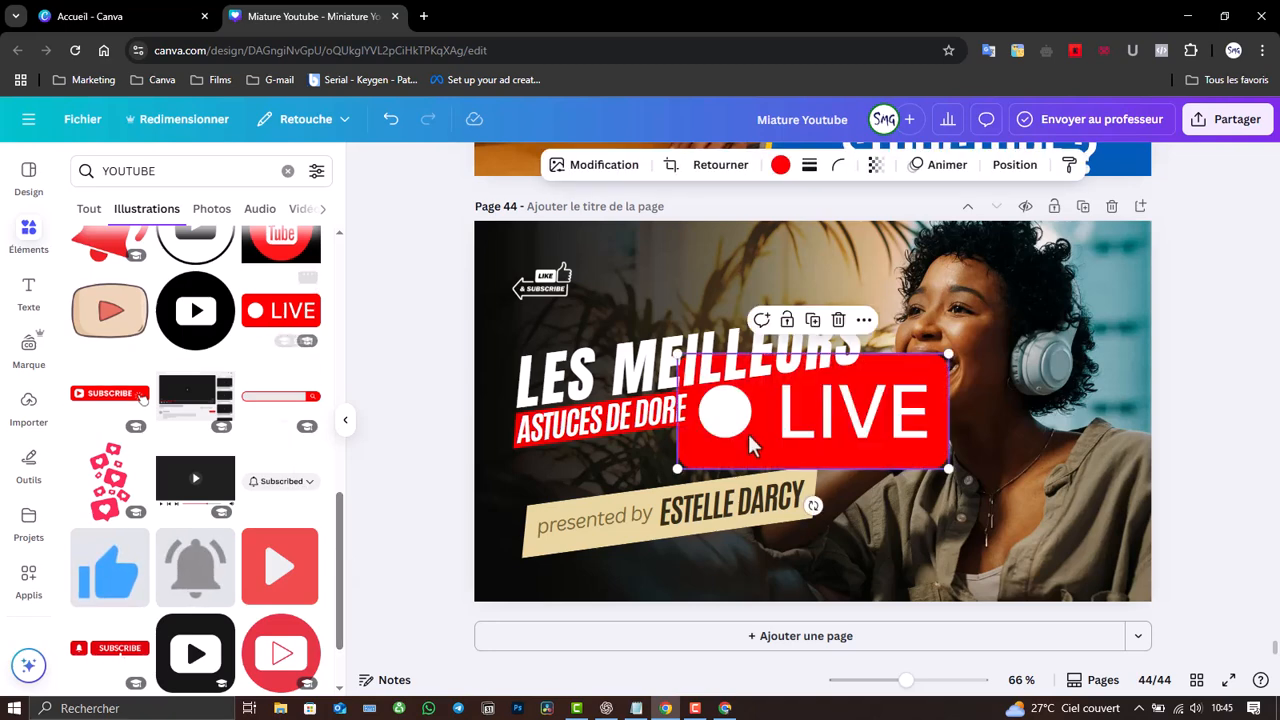
left_click_drag(678, 354, 905, 458)
left_click_drag(931, 505, 720, 453)
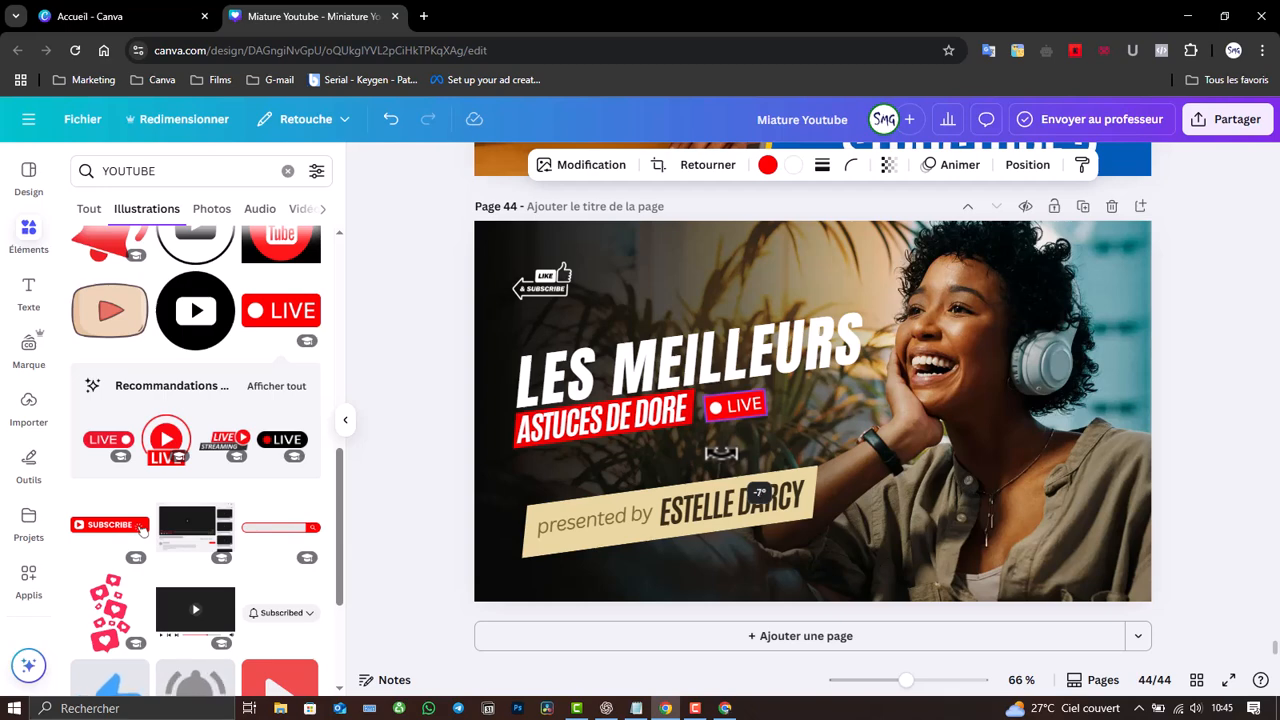
left_click_drag(721, 453, 752, 441)
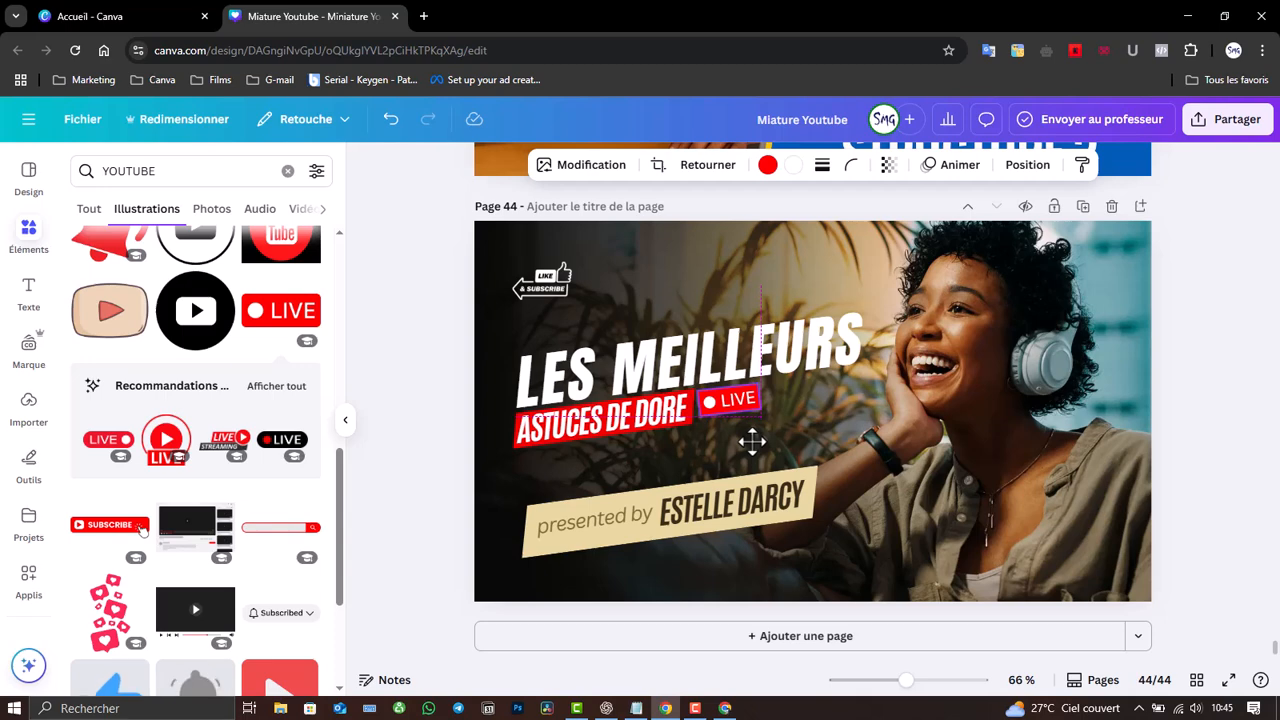
left_click_drag(752, 441, 751, 442)
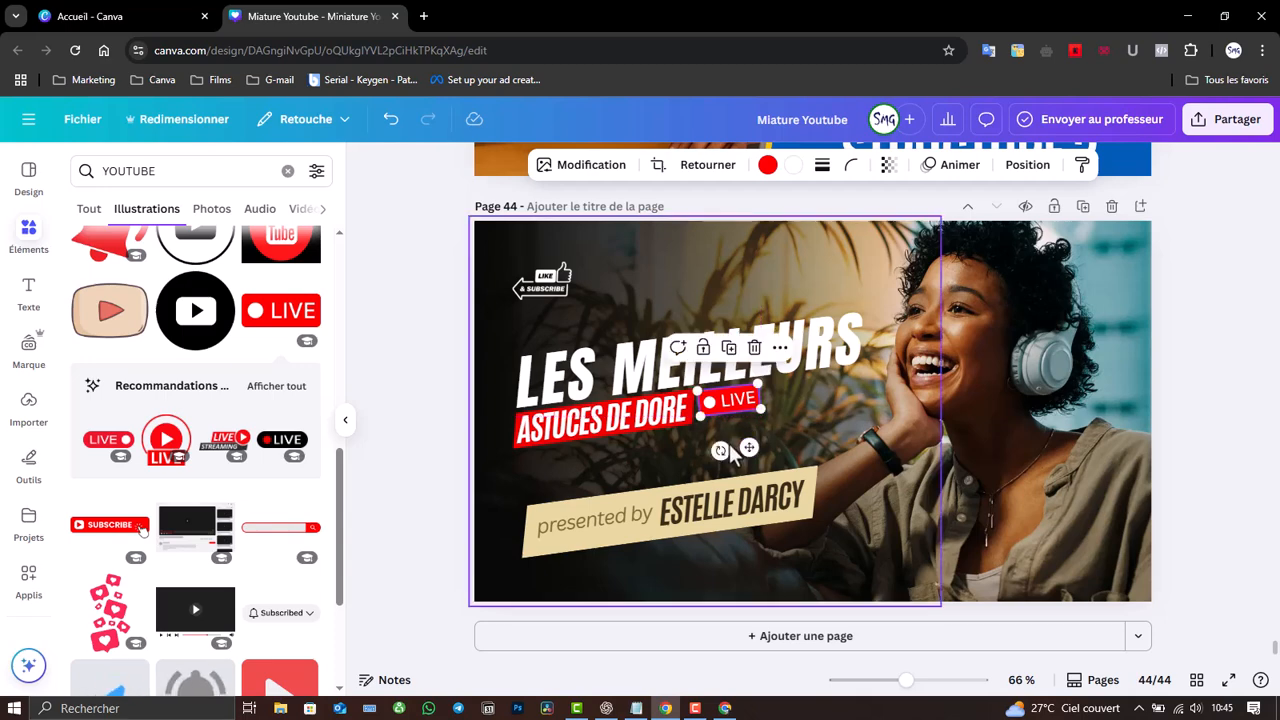
- Try the LIVE badge in several spots, finally placing it in the bottom-right corner
left_click(868, 431)
left_click(730, 403)
left_click_drag(730, 403, 561, 486)
left_click_drag(563, 532, 569, 533)
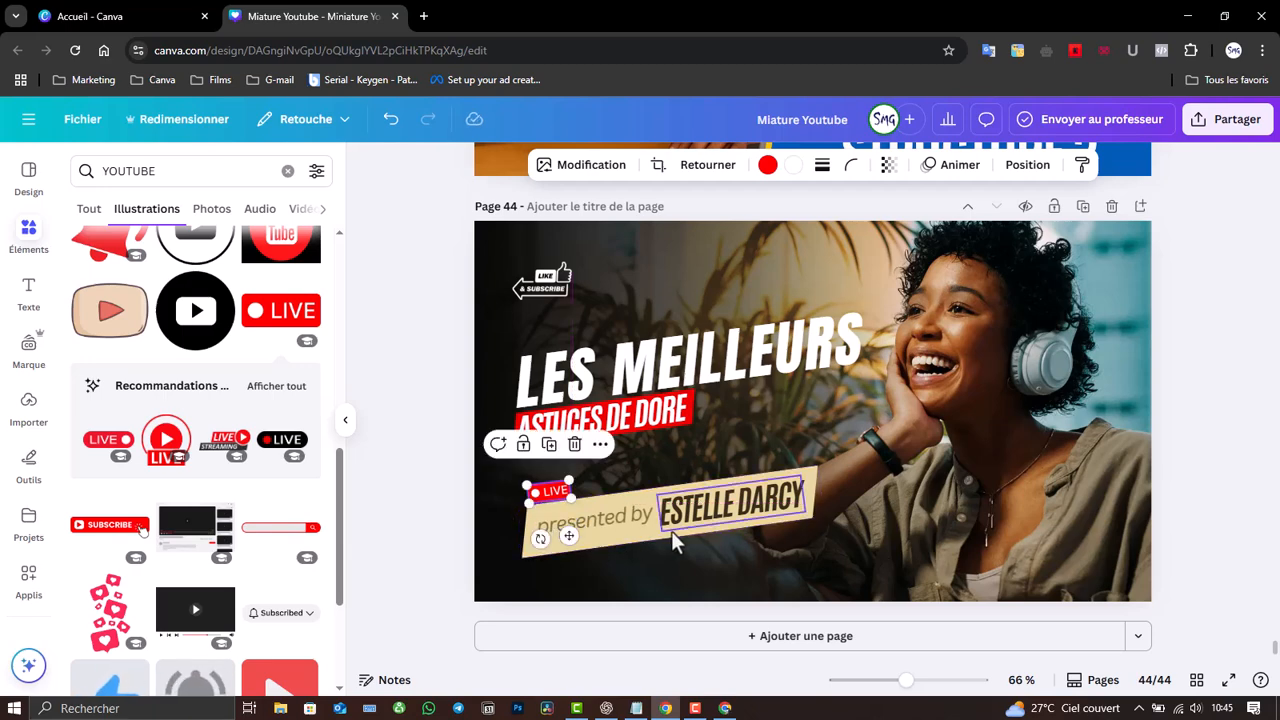
left_click_drag(568, 533, 560, 375)
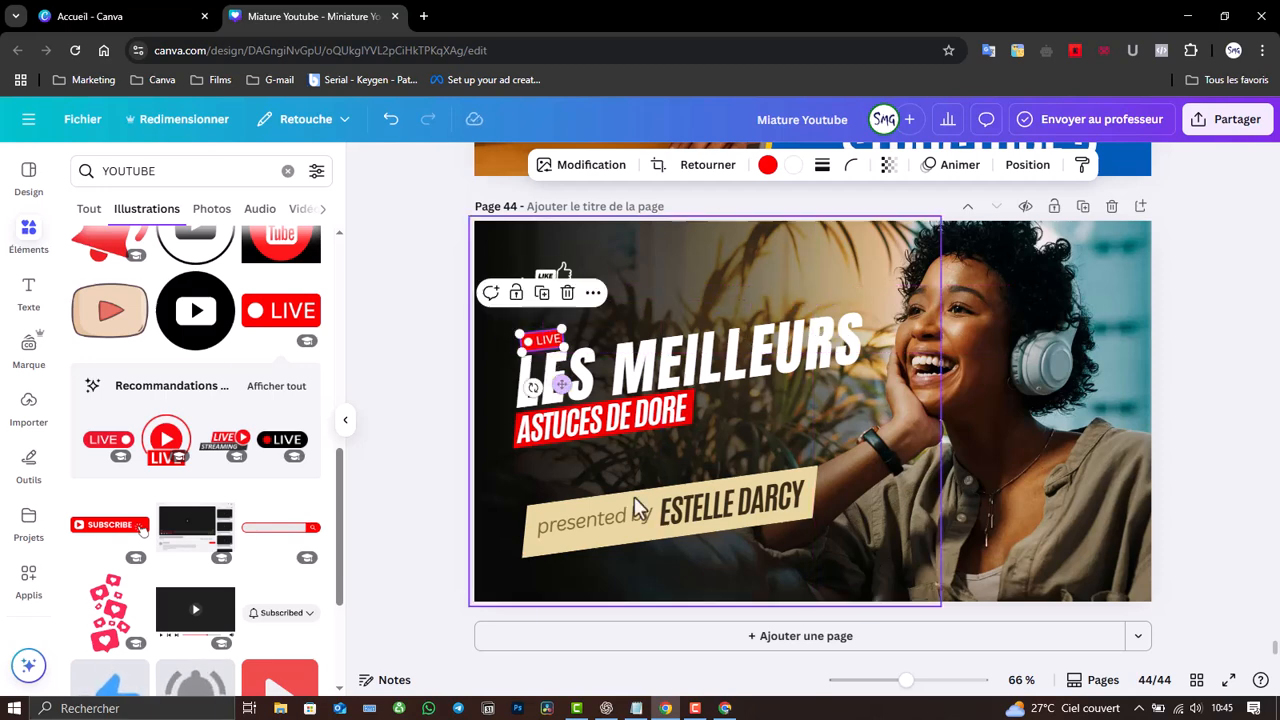
left_click(683, 522)
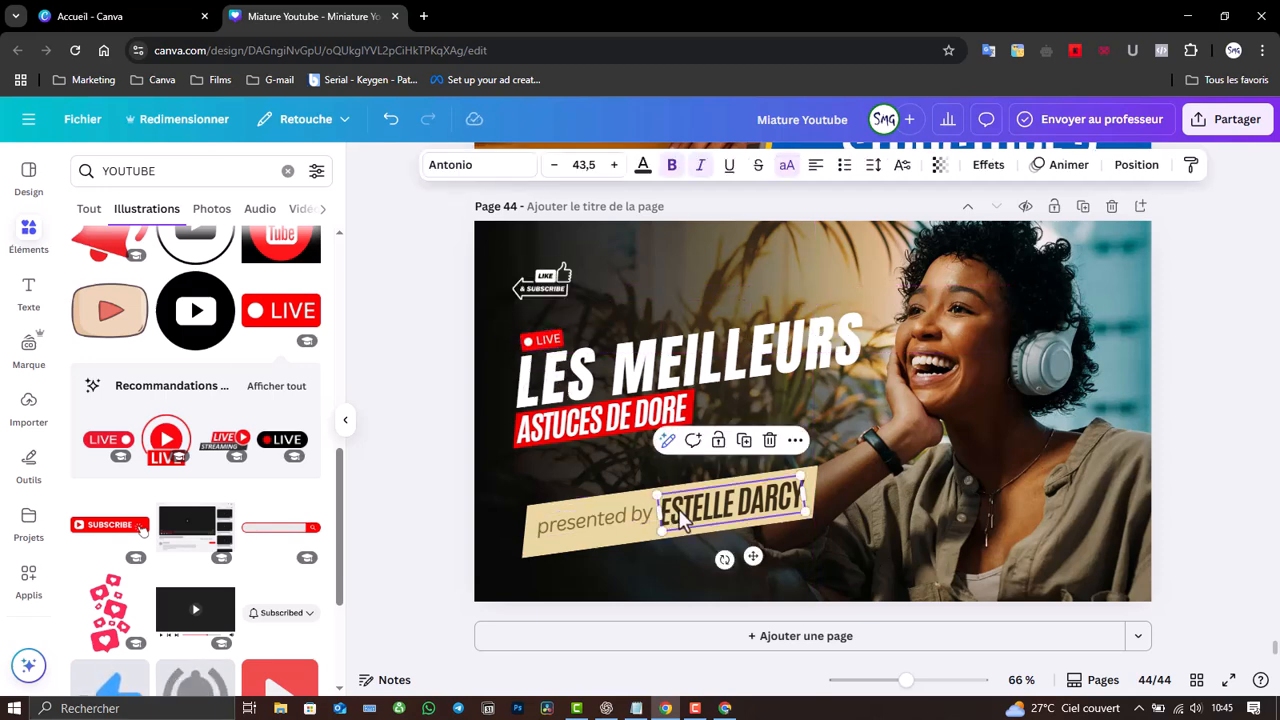
left_click(548, 345)
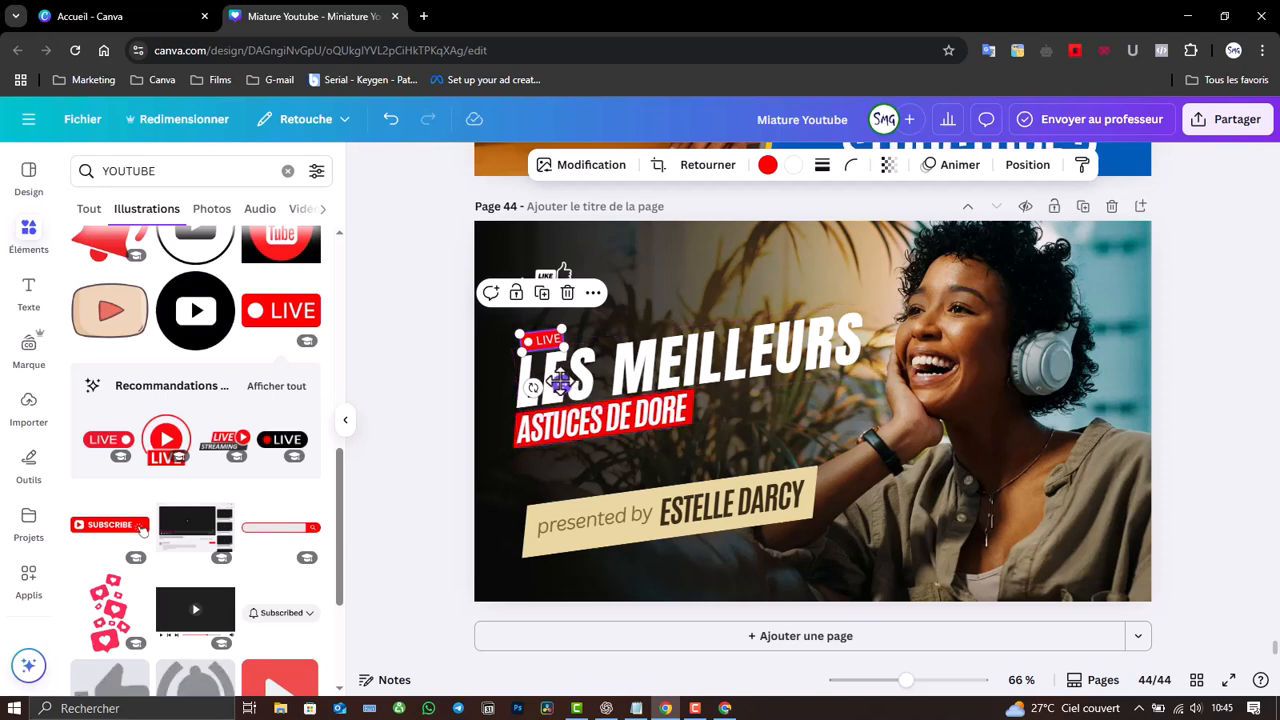
left_click_drag(560, 378, 1122, 613)
left_click(895, 419)
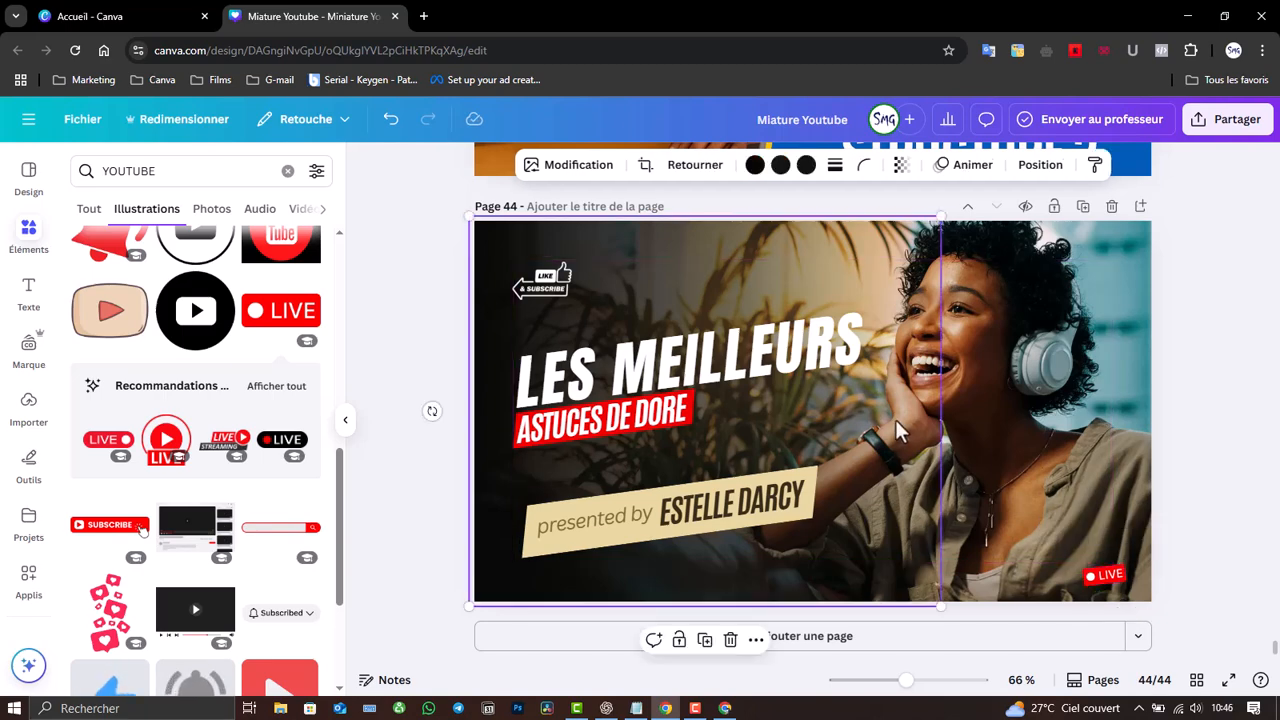
- Delete the presented-by text, presenter name and beige banner shape from page 44
left_click(551, 516)
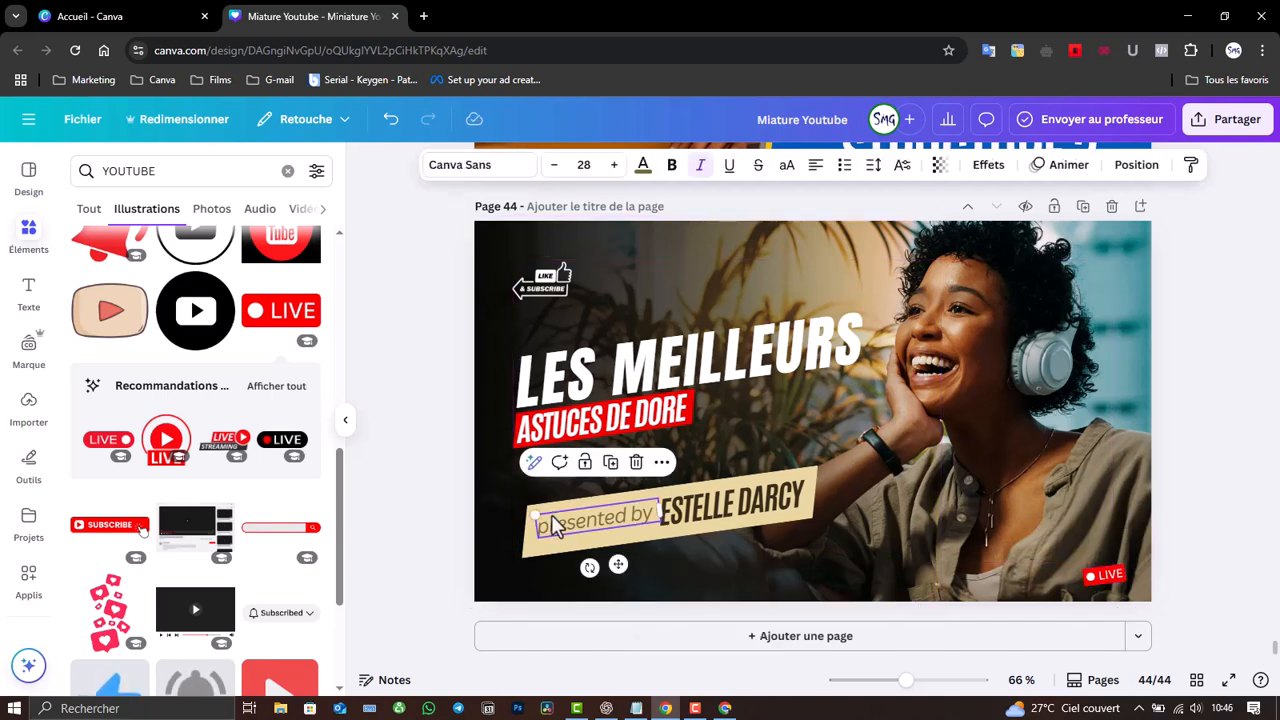
key("Delete")
left_click(731, 506)
key("Delete")
left_click(679, 521)
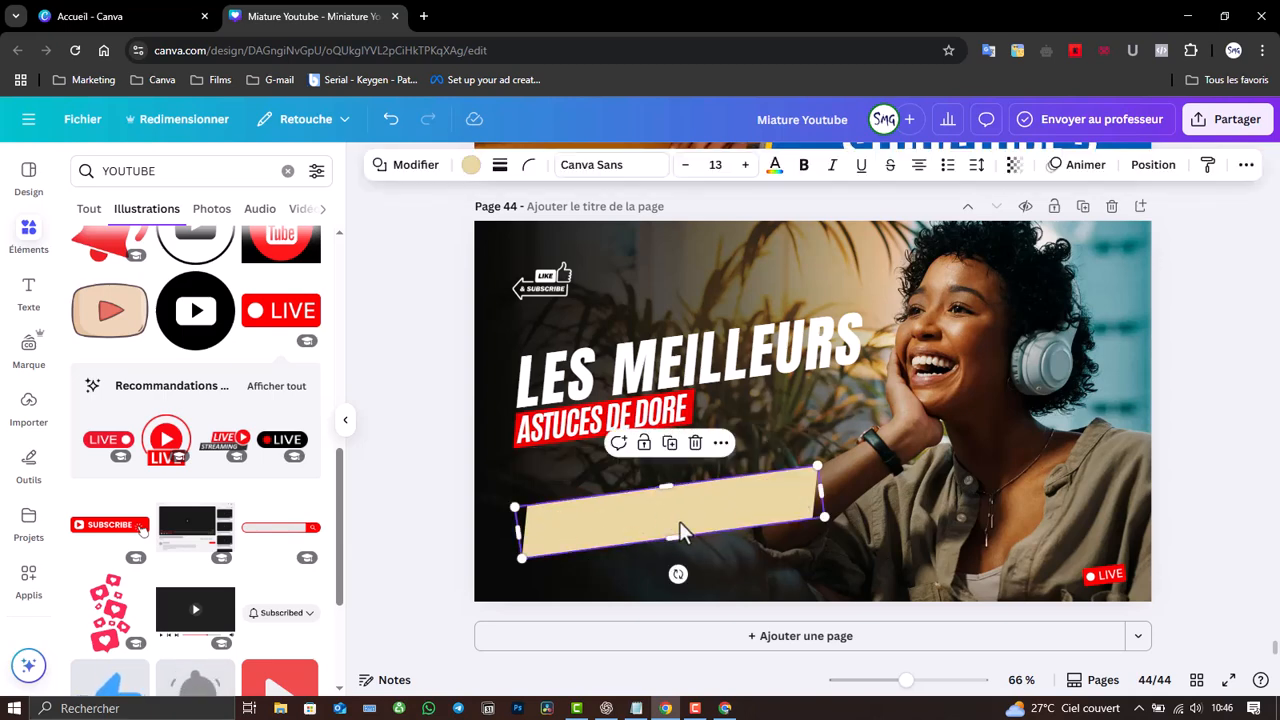
key("Delete")
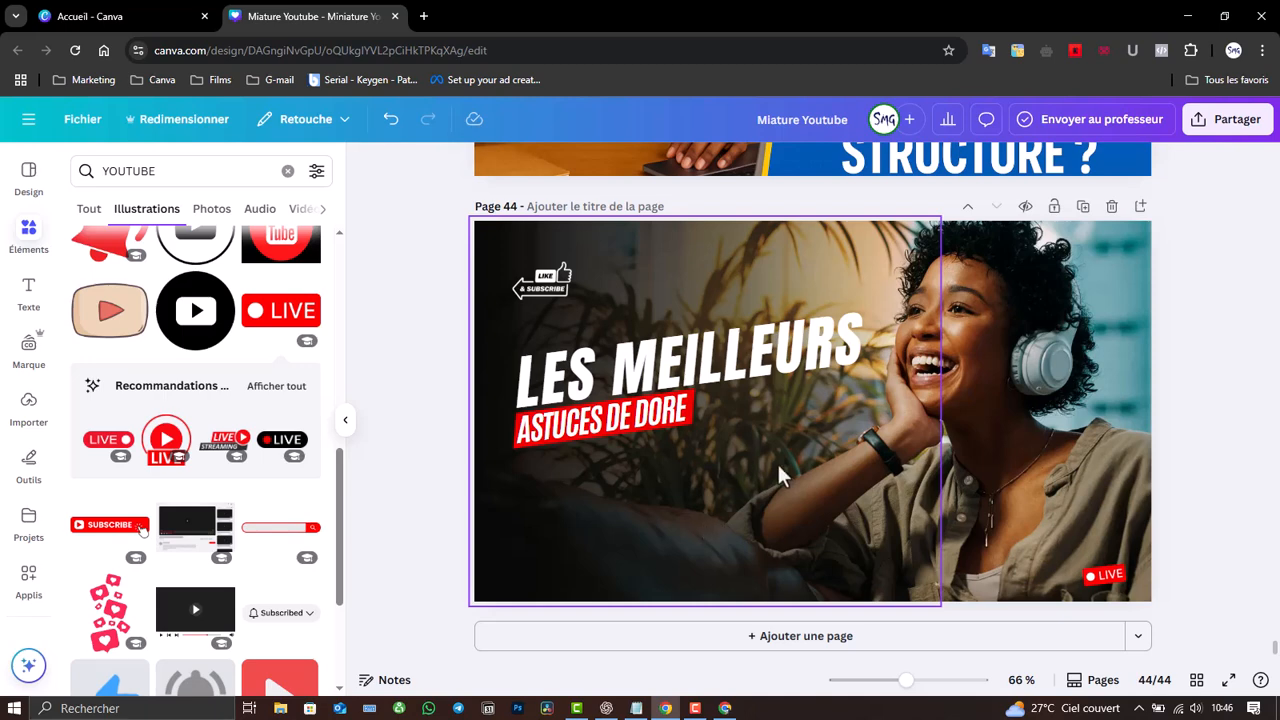
left_click(973, 434)
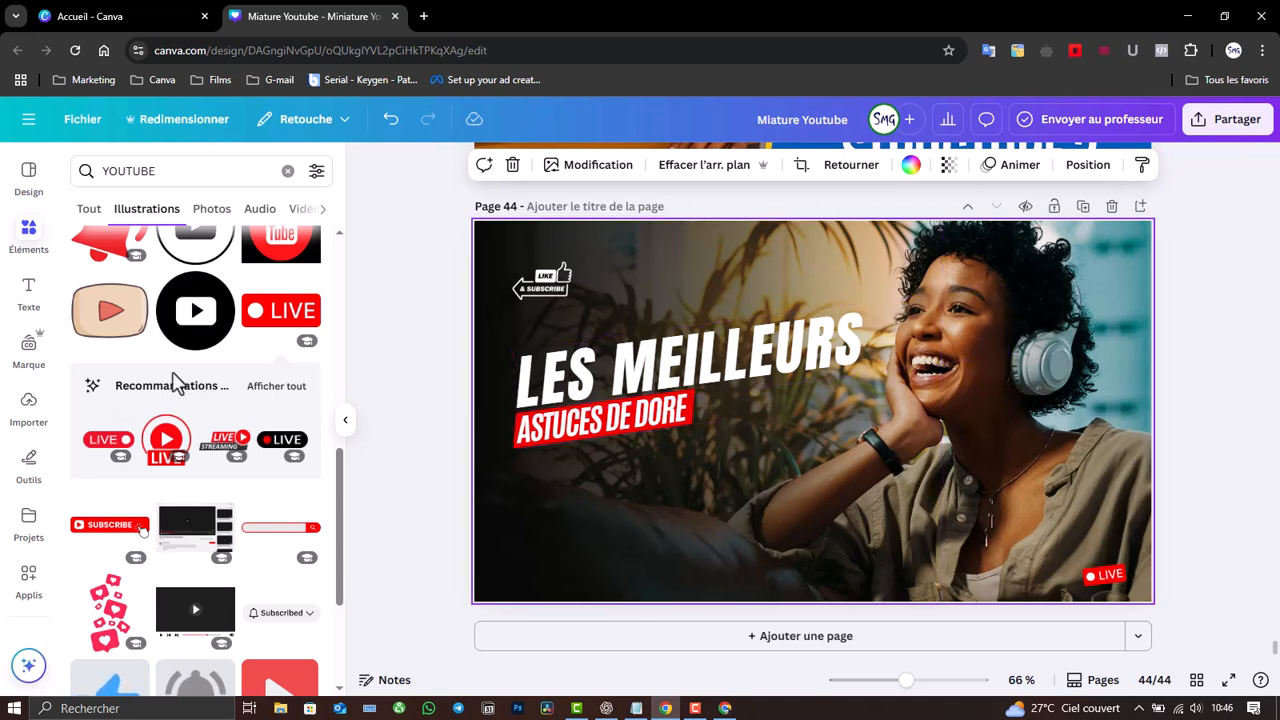
- Add page 45 with the 'How to grow your social media' template and select its avatar, name card and photo
left_click(20, 192)
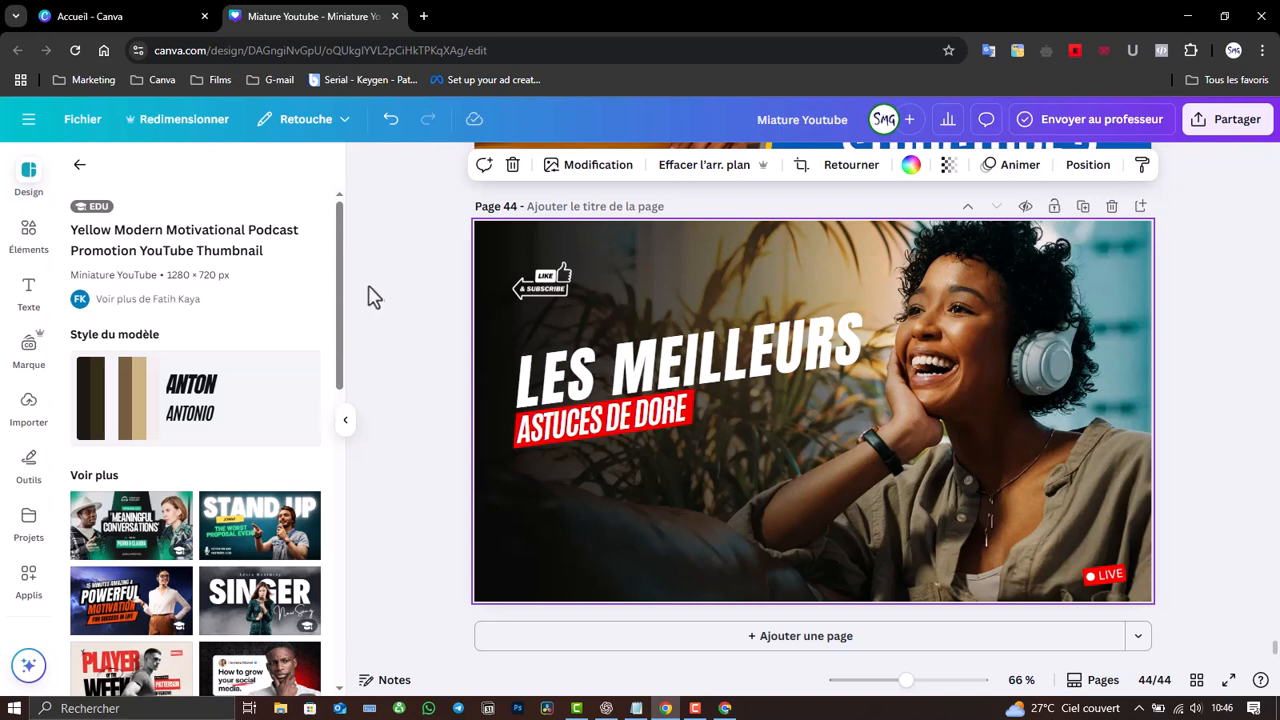
left_click_drag(340, 270, 345, 430)
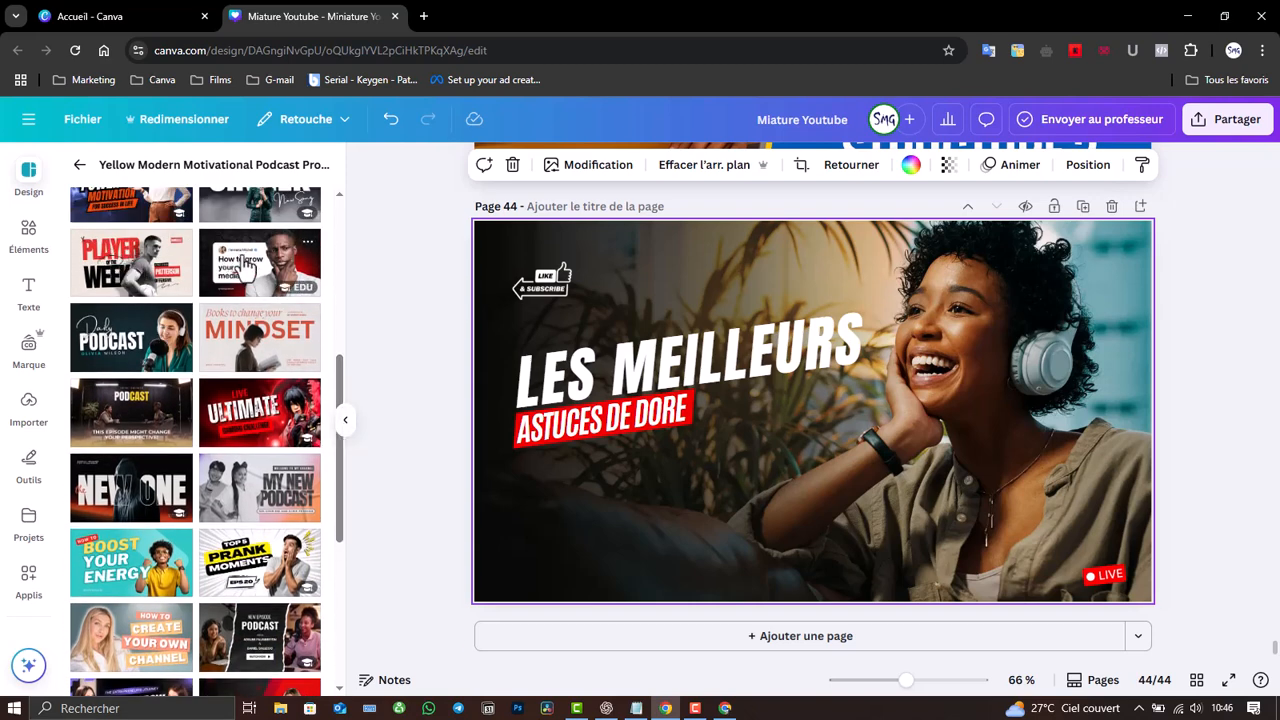
left_click(689, 640)
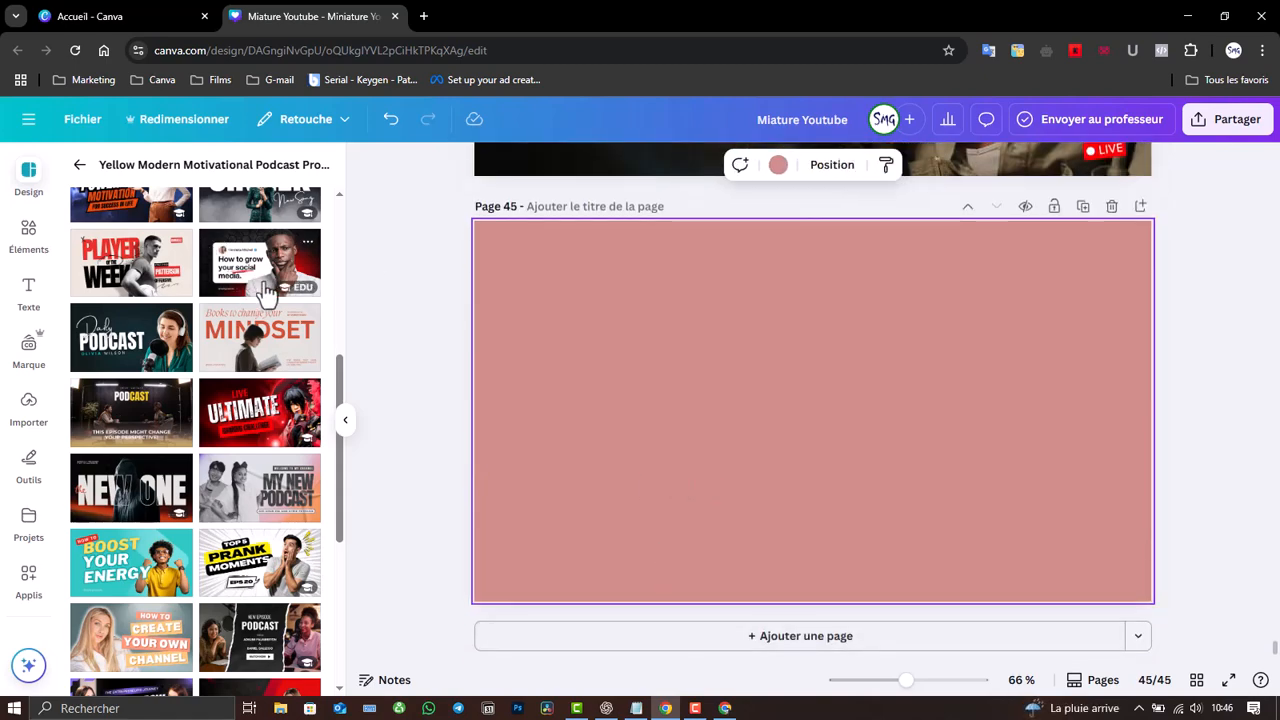
left_click(266, 286)
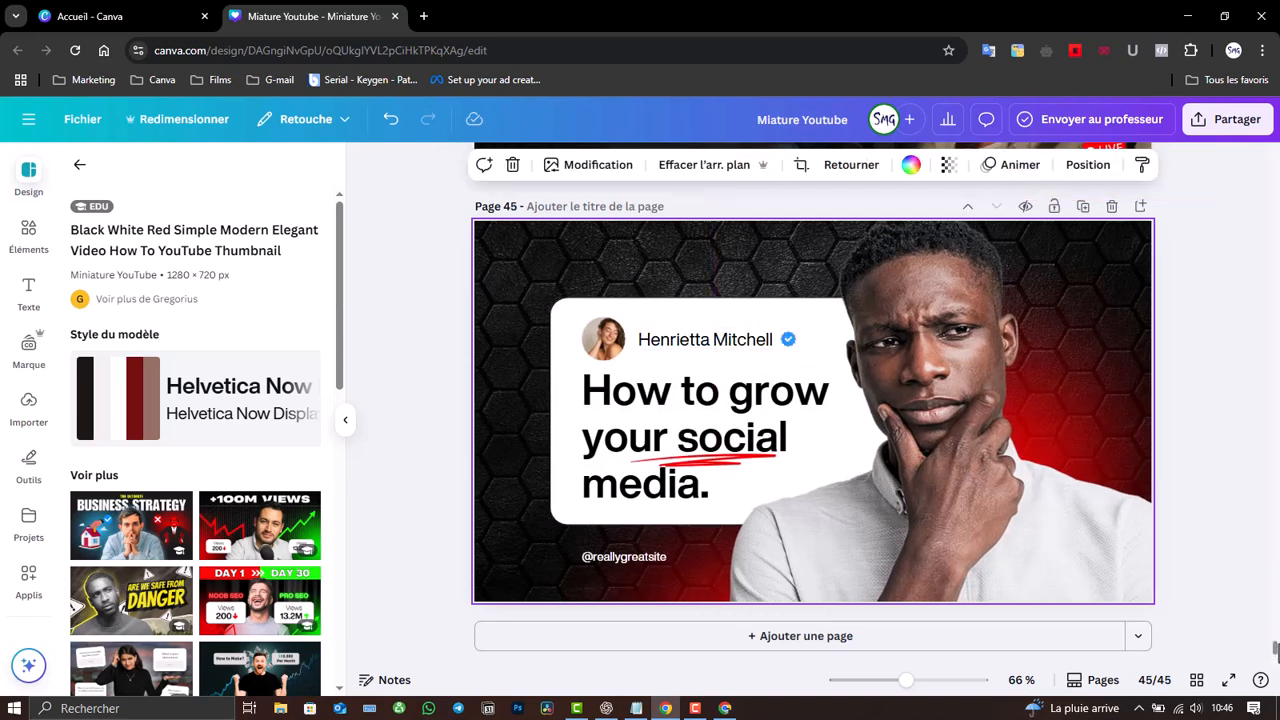
mouse_move(1276, 651)
left_mouse_down()
mouse_move(1276, 632)
mouse_move(1276, 652)
left_mouse_up()
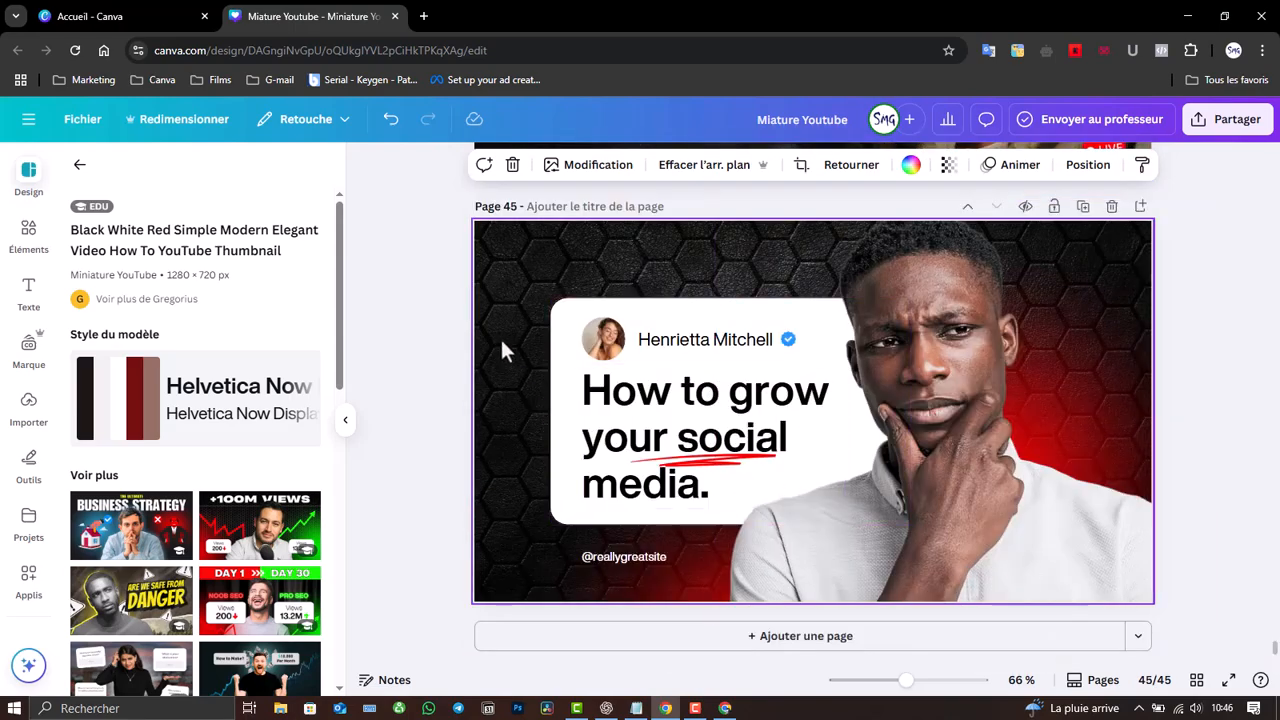
left_click_drag(531, 331, 790, 357)
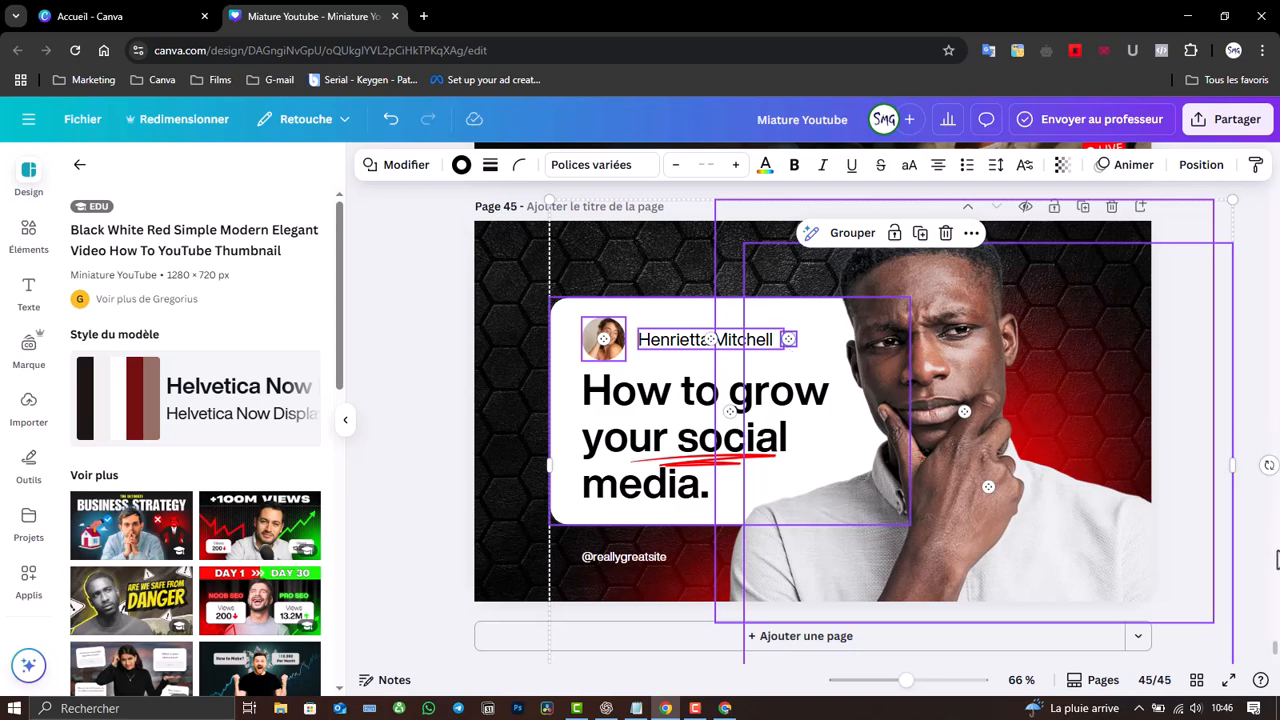
- Paste the template's avatar and name card onto page 44, deleting the man's photo
left_click_drag(1275, 651, 1275, 641)
left_click(774, 500)
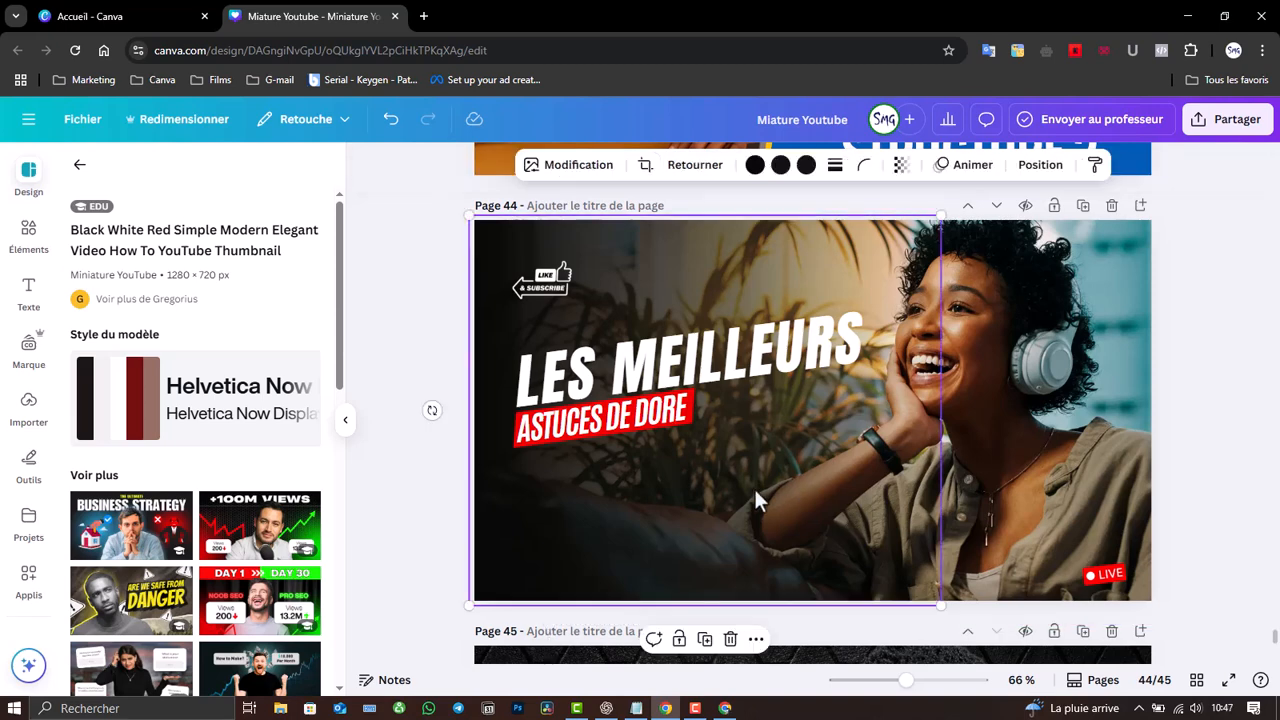
key("ctrl+v")
left_click(1030, 460)
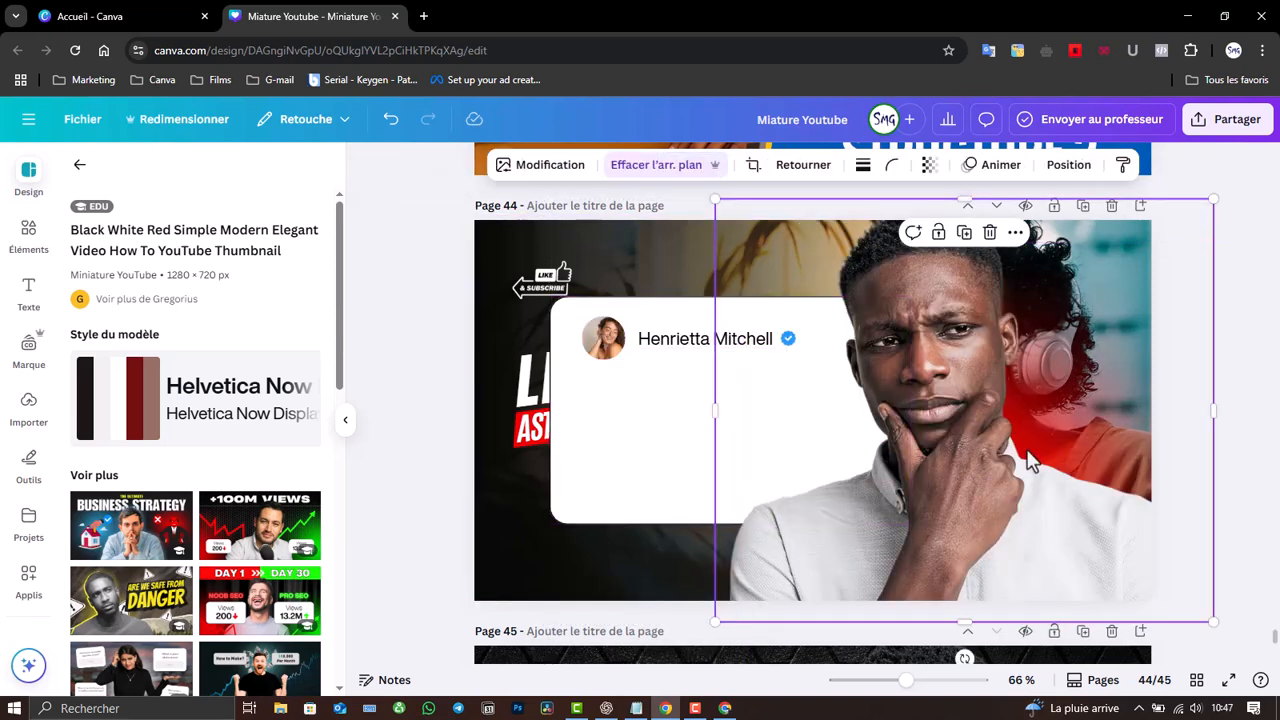
key("Delete")
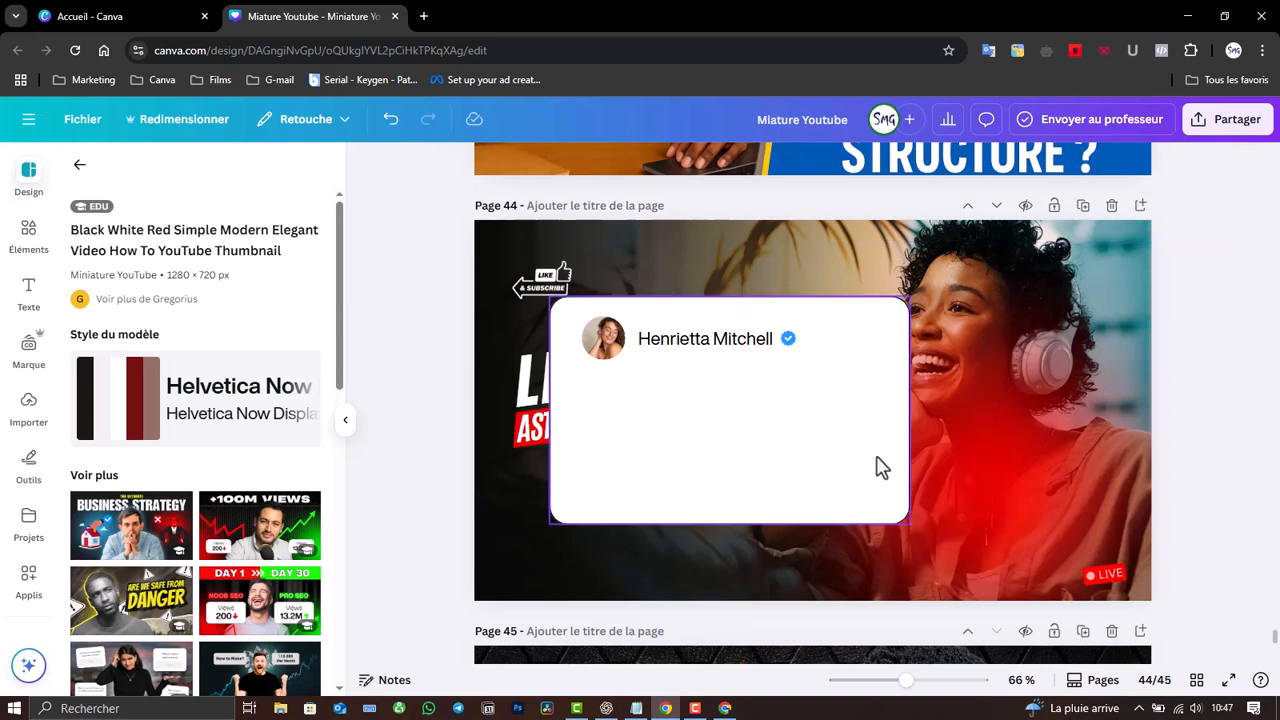
left_click(765, 437)
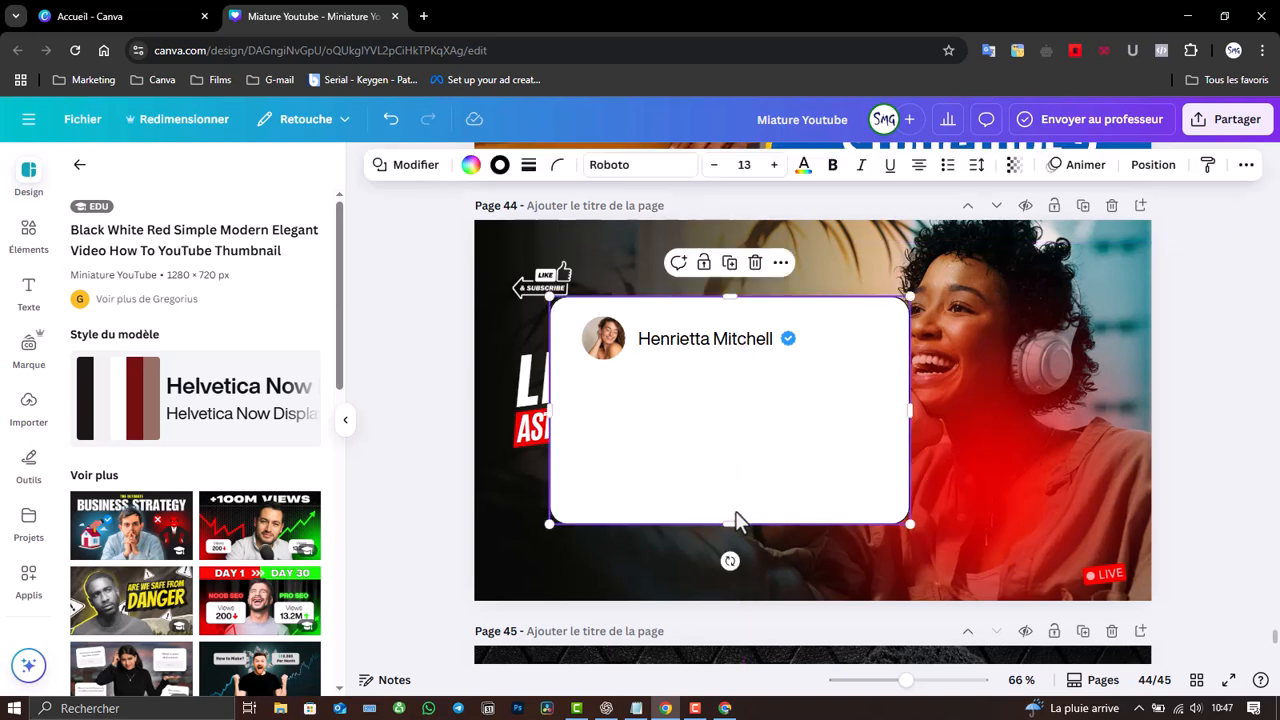
- Flatten the white card into a low strip and place the avatar and name on it
left_click_drag(730, 523, 727, 375)
left_click_drag(725, 293, 724, 317)
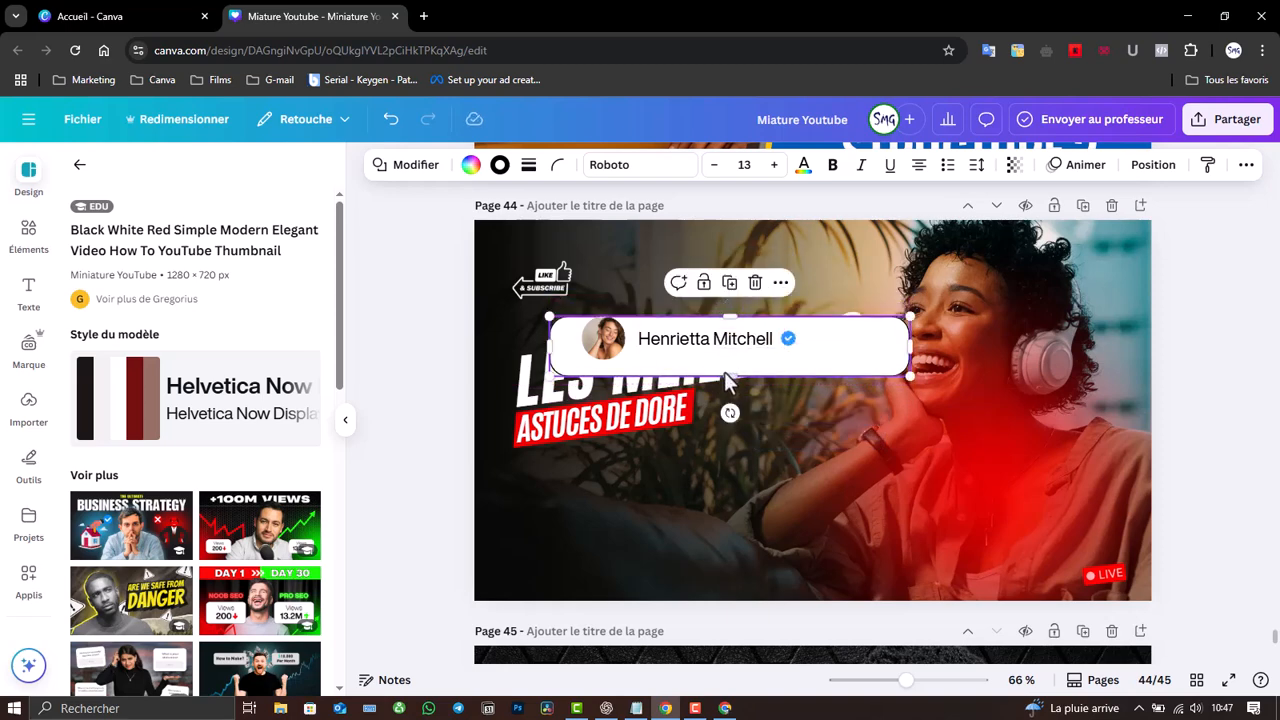
left_click_drag(727, 374, 703, 609)
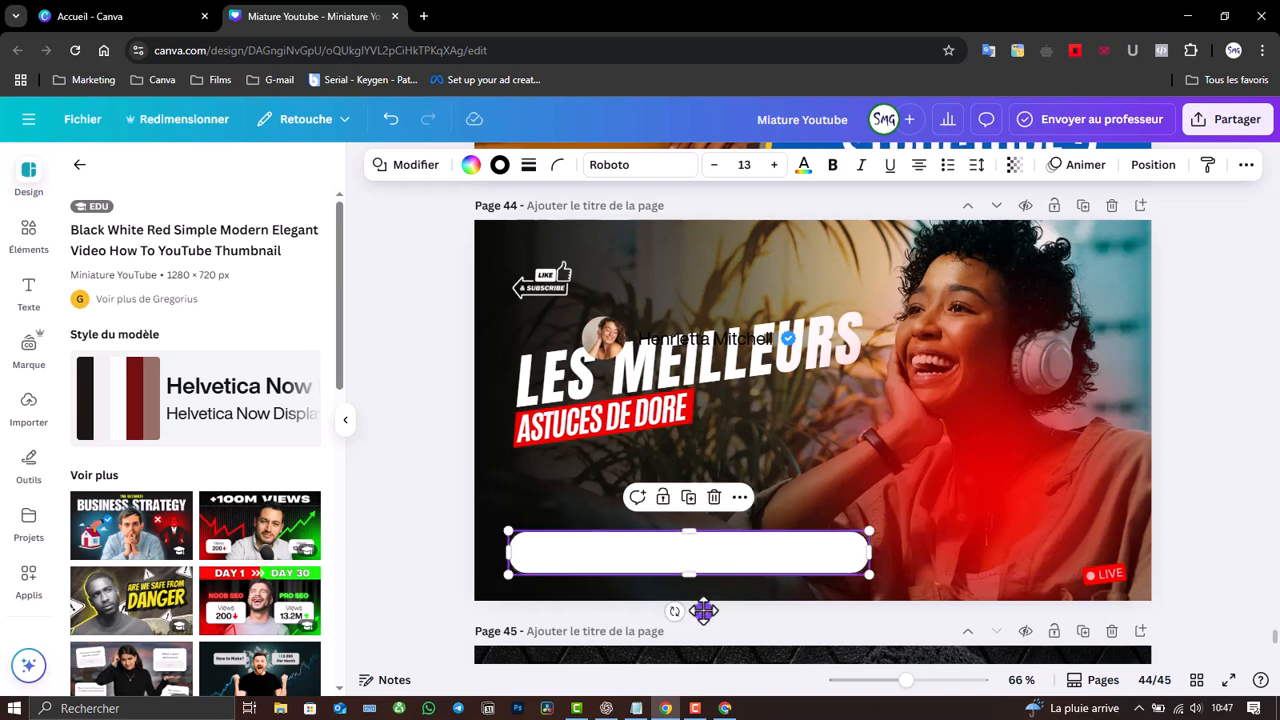
left_click_drag(591, 331, 531, 543)
left_click_drag(690, 342, 617, 558)
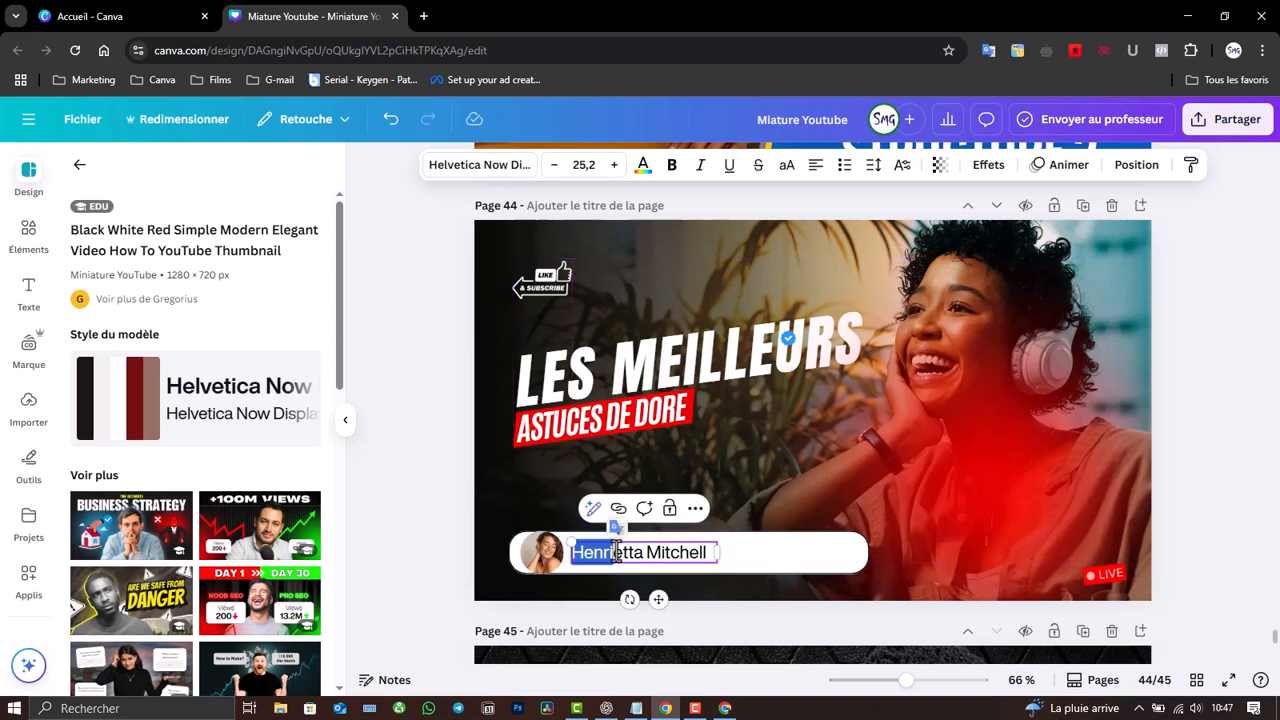
- Replace the sample name in the pill with the channel owner's name plus 'Officiel'
key("ctrl+a")
type("Bohi")
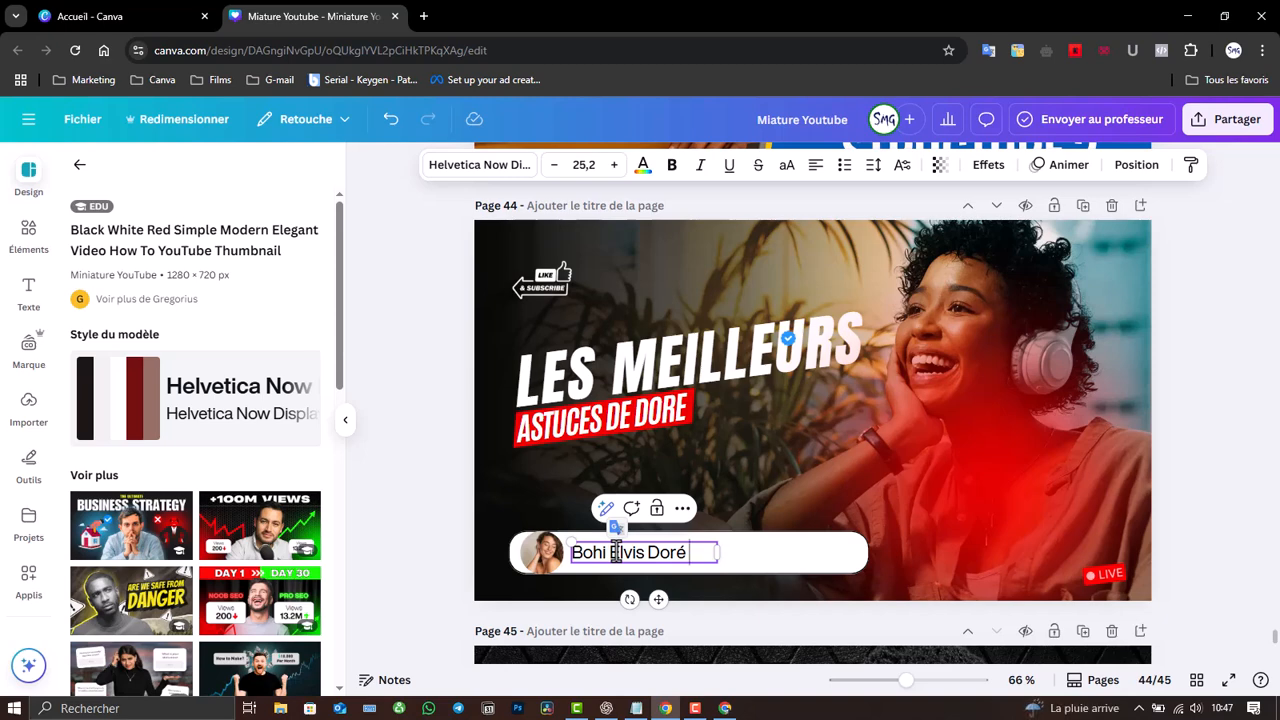
type("ficial")
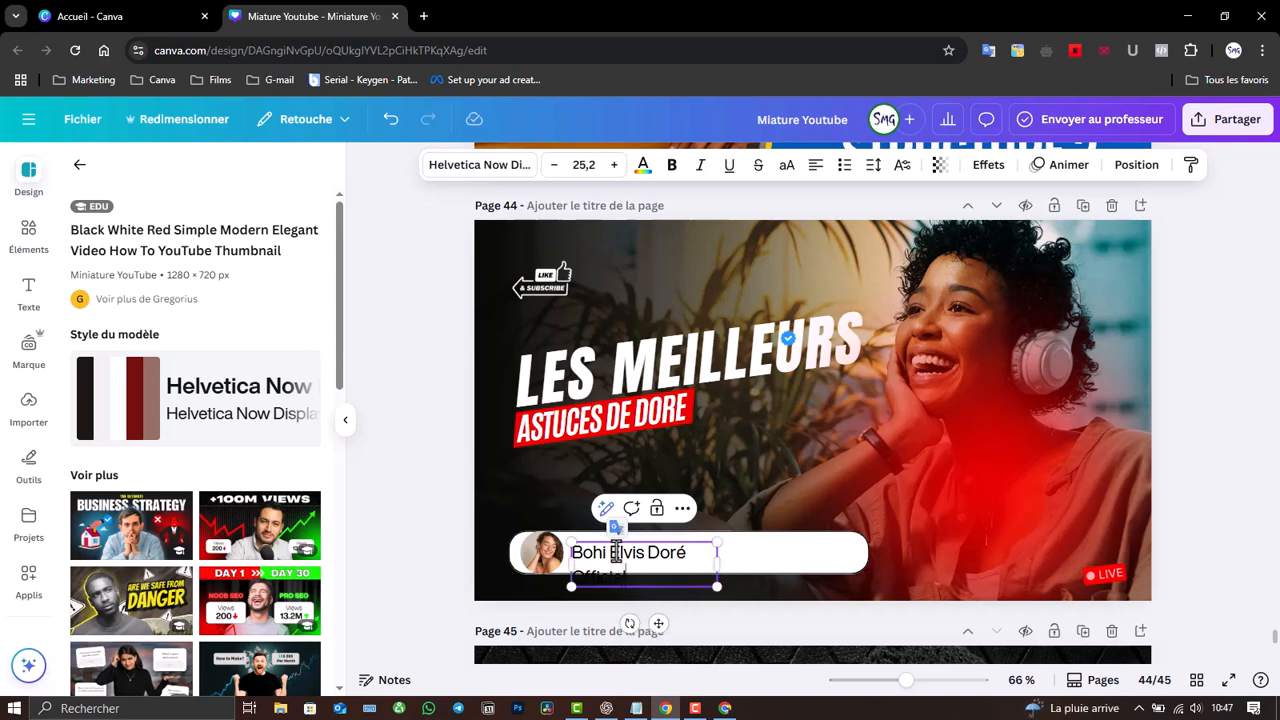
left_click(768, 567)
- Shrink the name text from 25,2 to 19,2 so it fits on one line
left_click(675, 565)
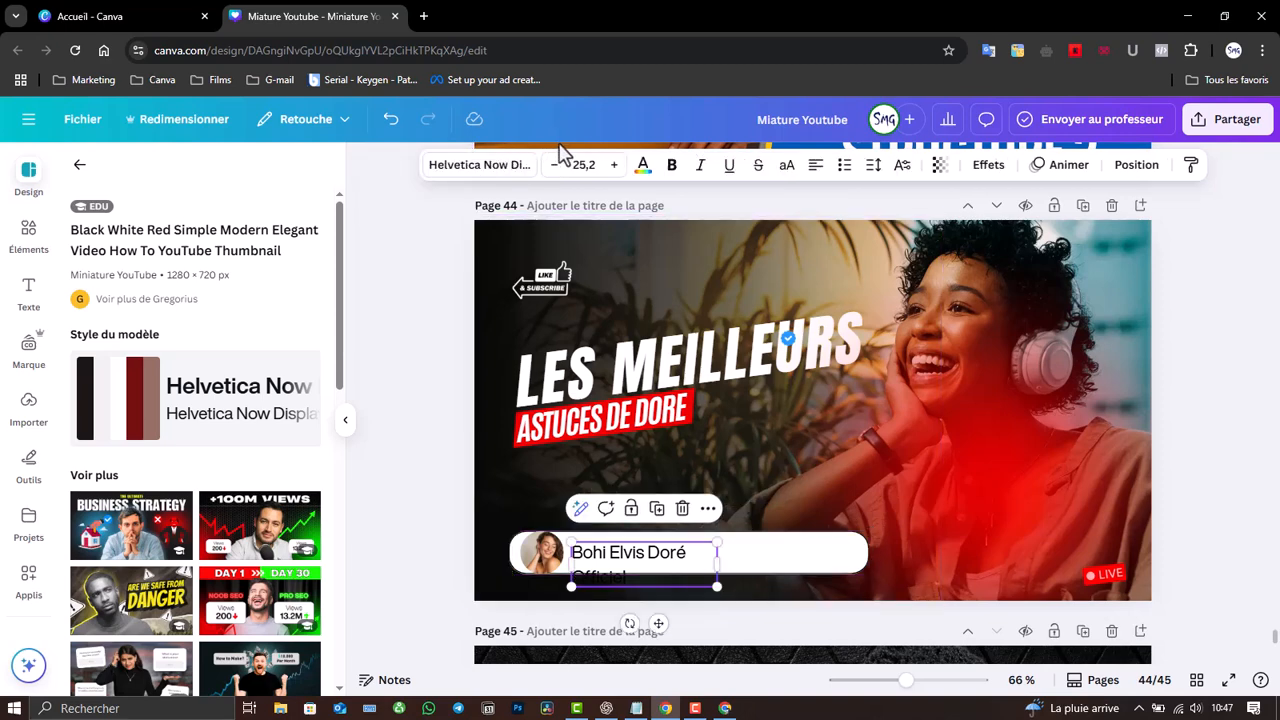
left_click(557, 166)
left_click(557, 166)
left_click(557, 166)
left_click(557, 166)
left_click(557, 166)
left_click(557, 166)
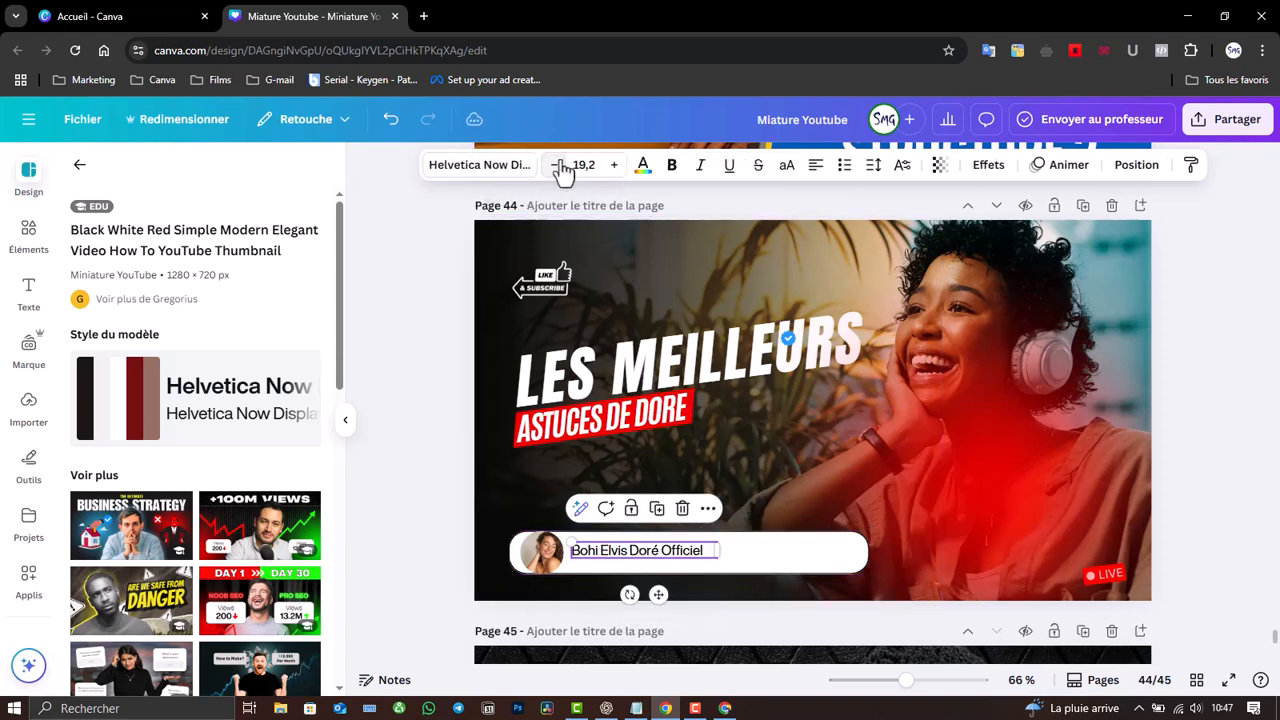
left_click(488, 165)
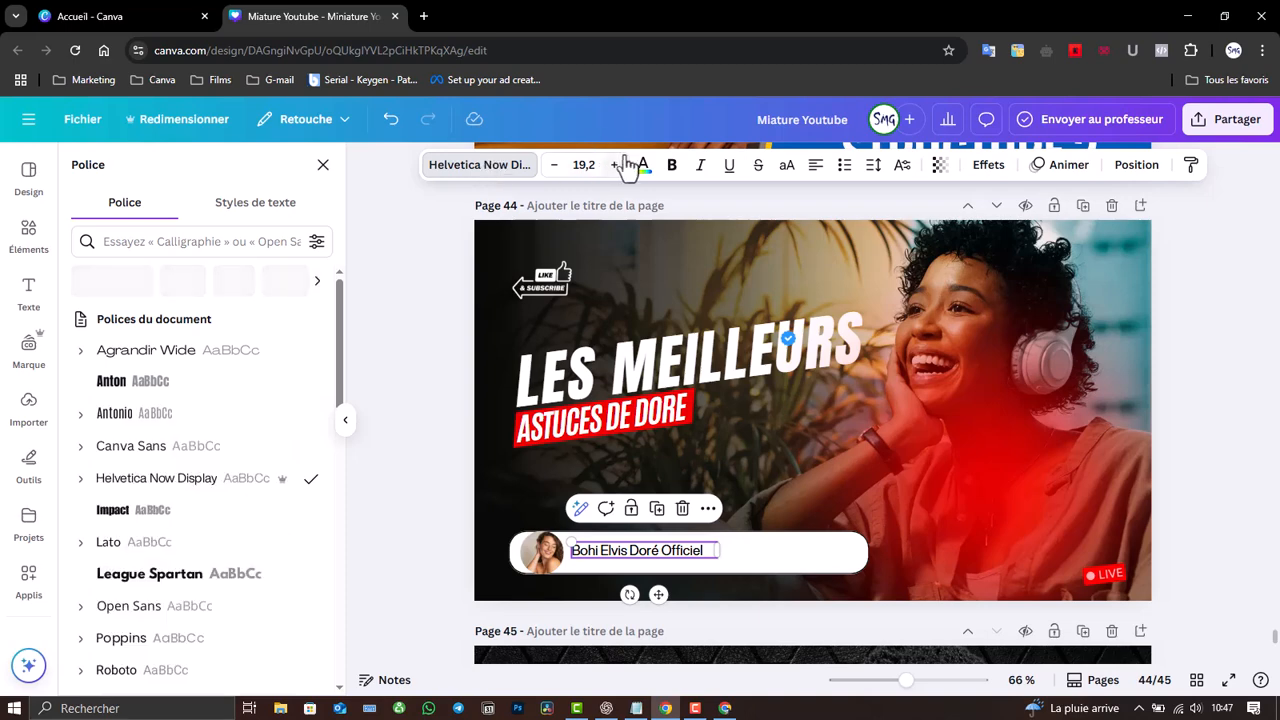
- Set the name's font to Poppins, leaving it not bold
left_click(673, 170)
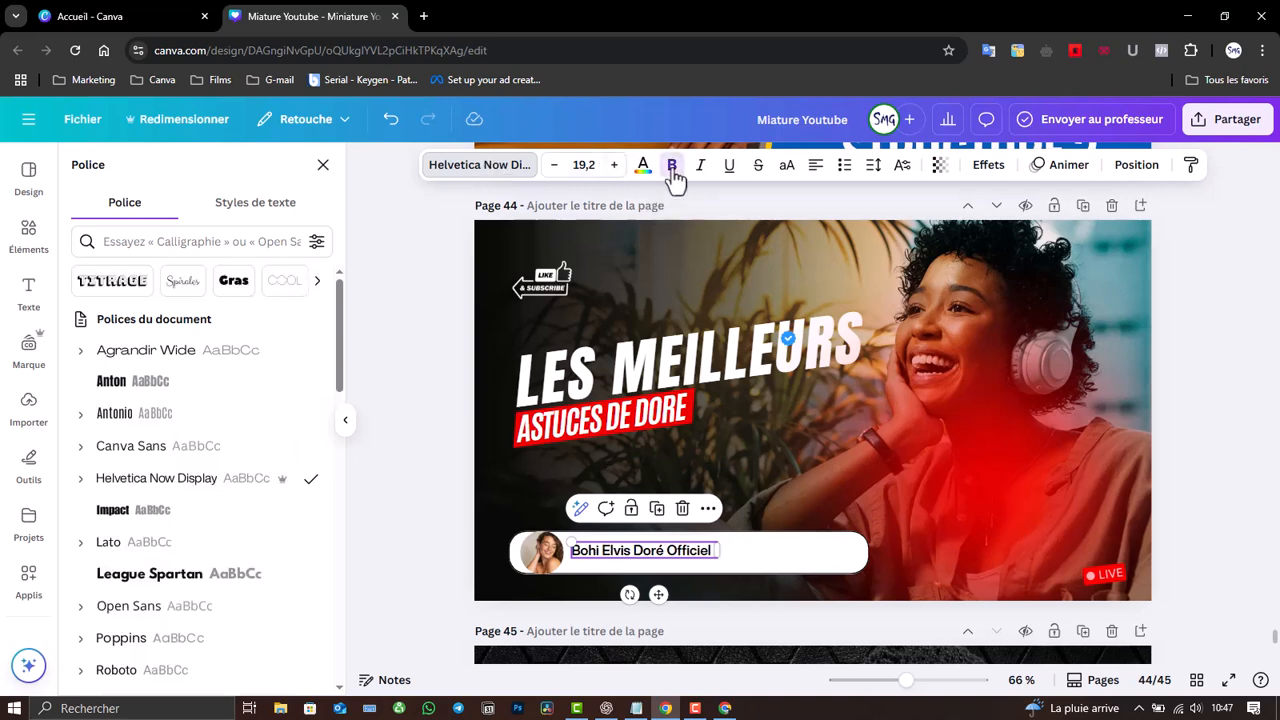
left_click(673, 171)
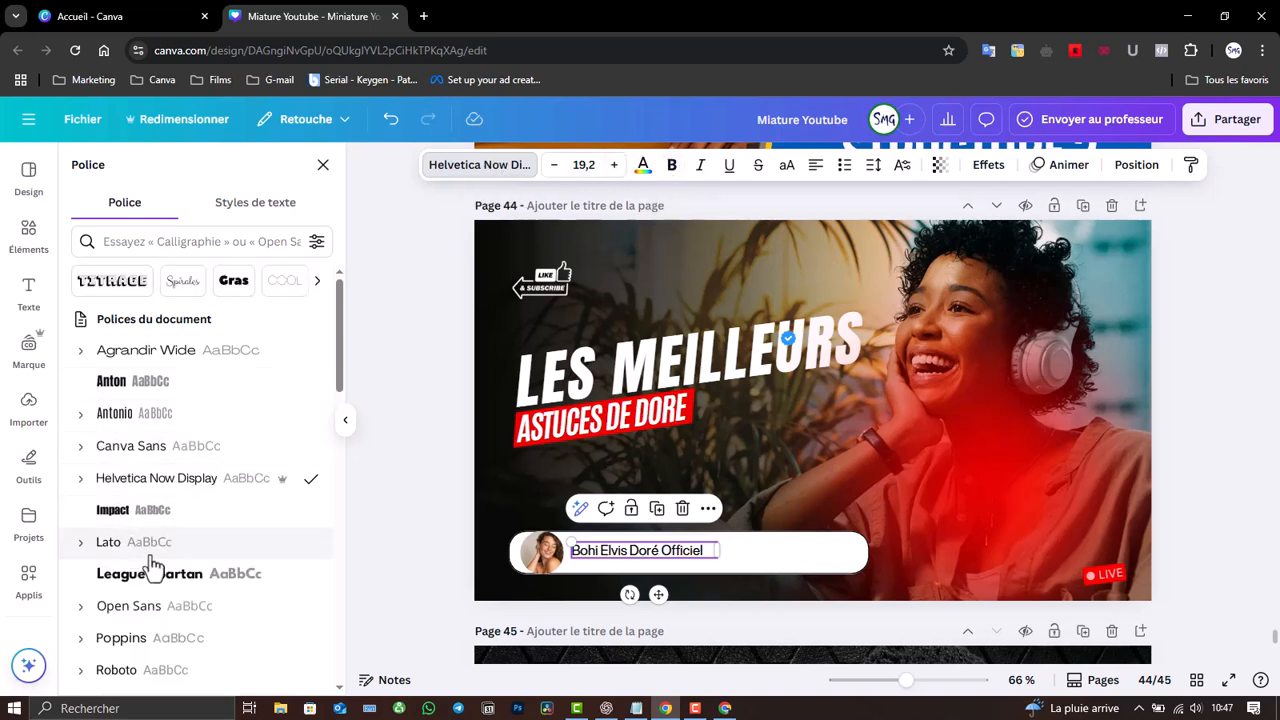
left_click(140, 640)
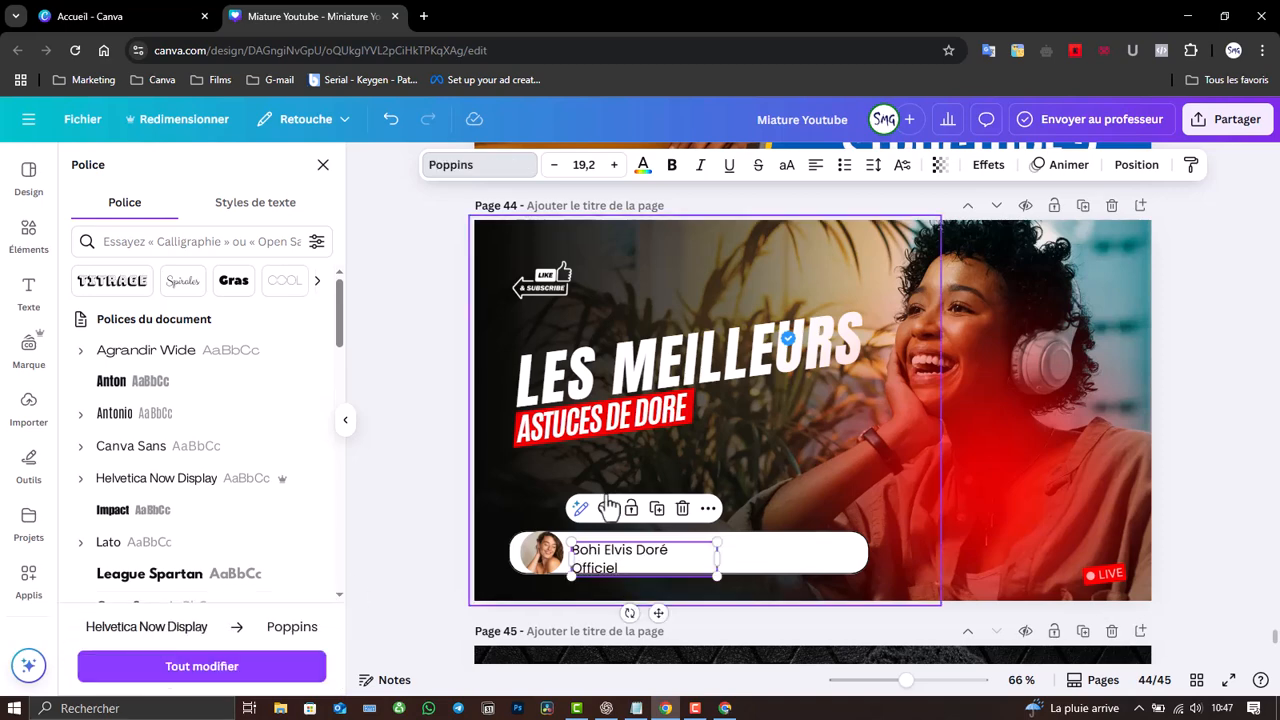
- Widen the name box to one line and nudge the name and small badge into place
left_click_drag(719, 558, 742, 559)
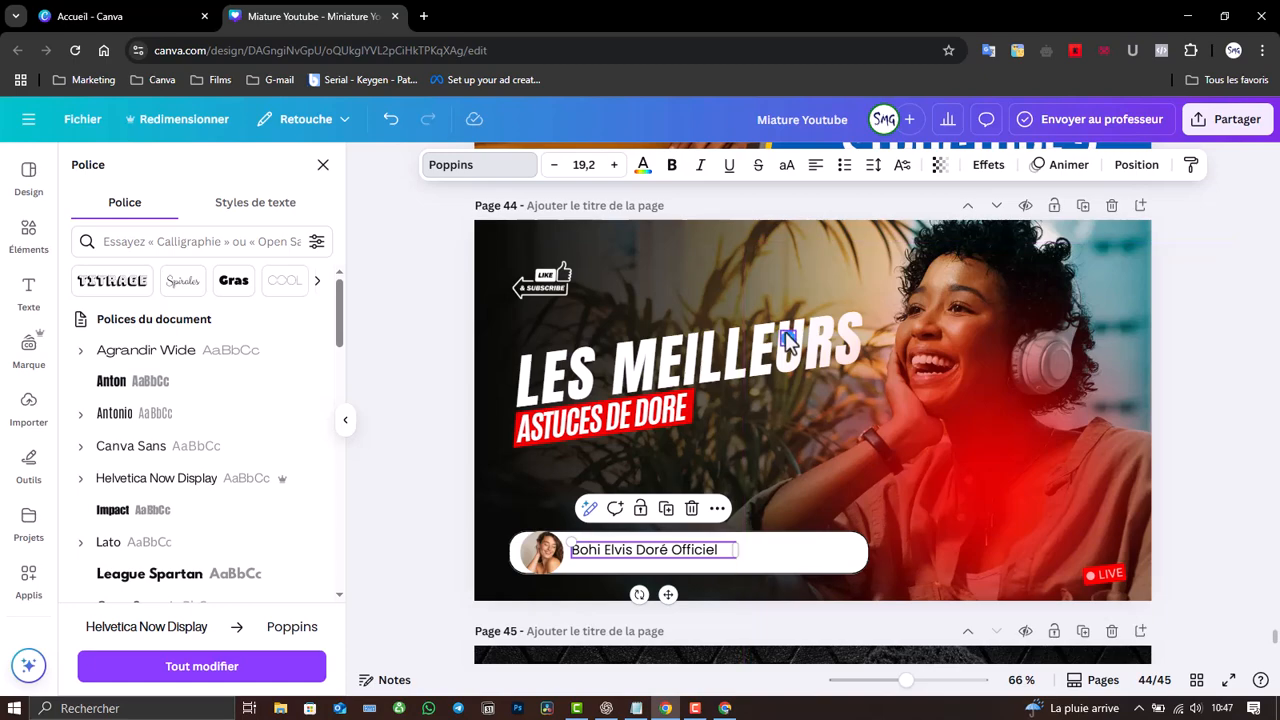
left_click(778, 338)
left_click_drag(738, 541, 730, 544)
left_click(634, 560)
left_click_drag(634, 553, 632, 553)
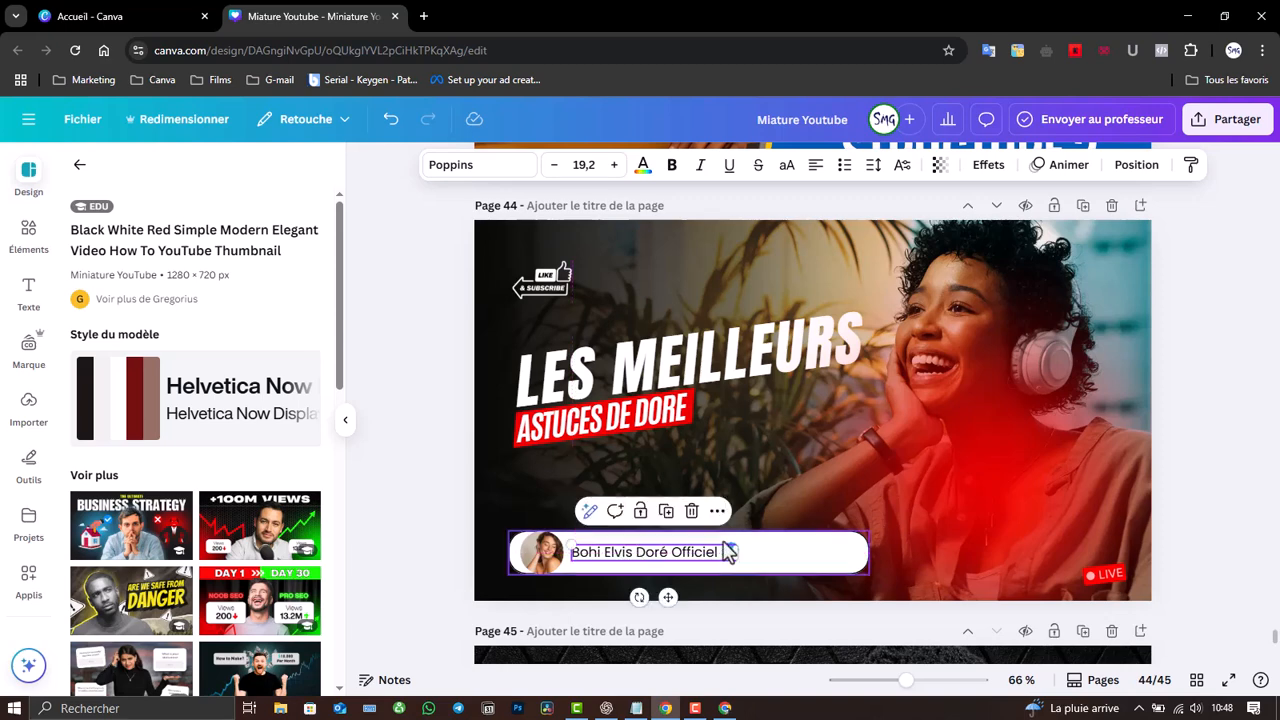
- Move the blue verified badge right after the name
left_click(757, 554)
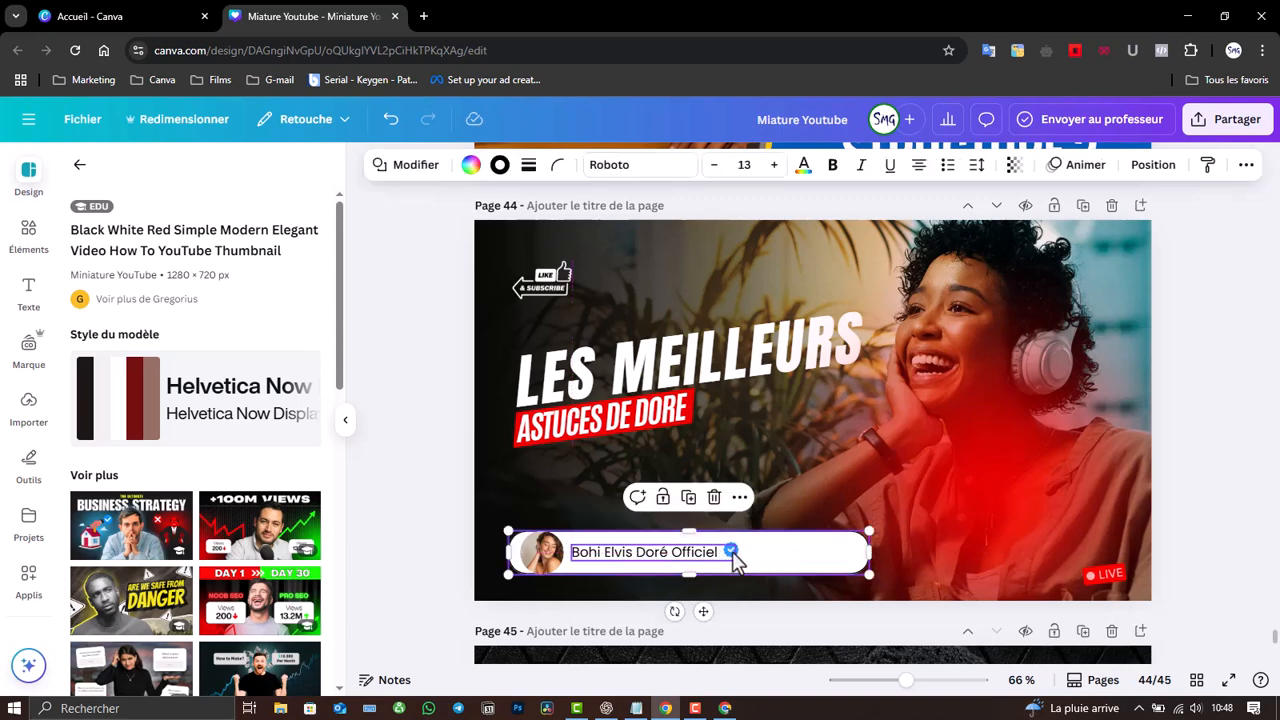
left_click(737, 557)
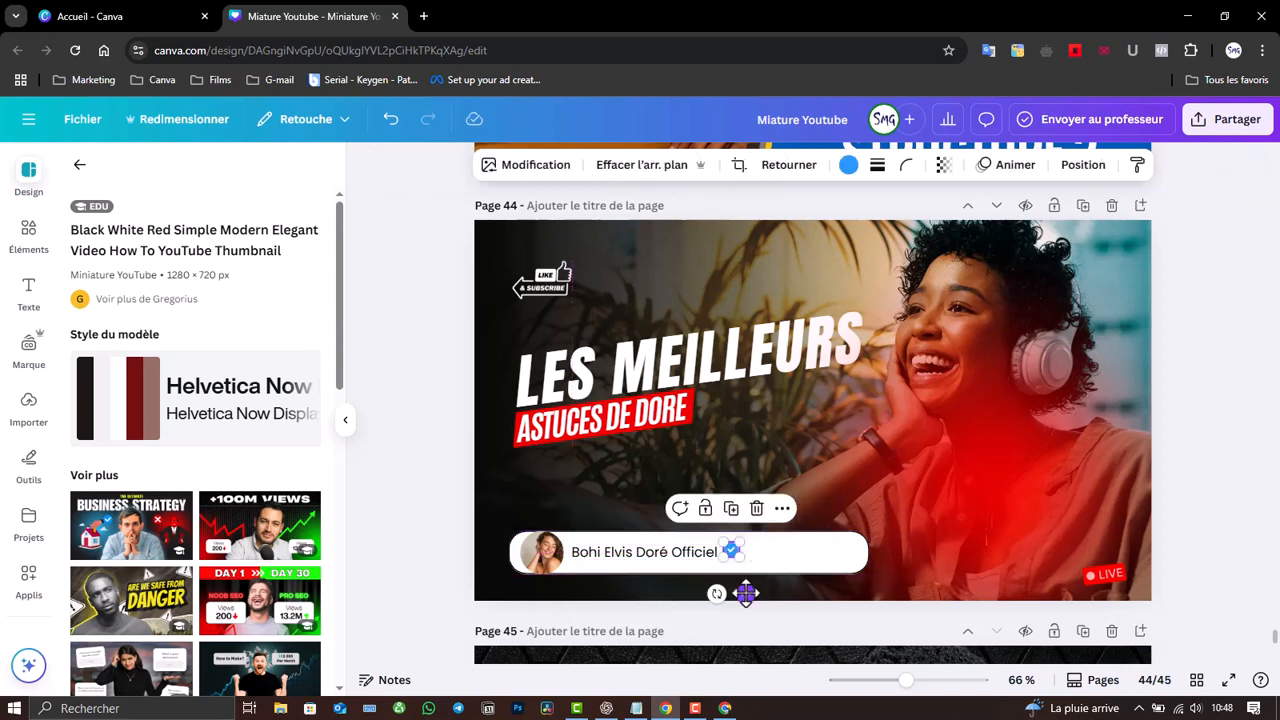
left_click_drag(745, 595, 748, 594)
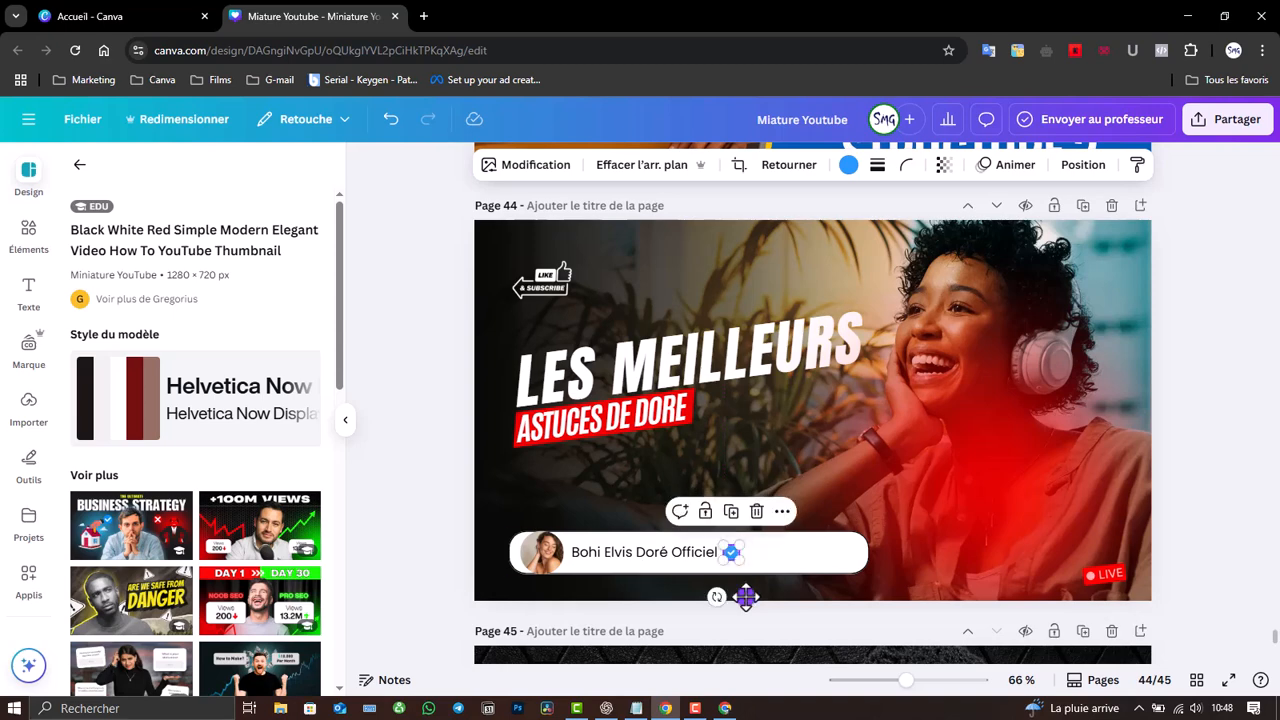
- Narrow the pill from both ends to fit the name, and drag the red glow lower
left_click(792, 552)
left_click_drag(872, 553, 744, 565)
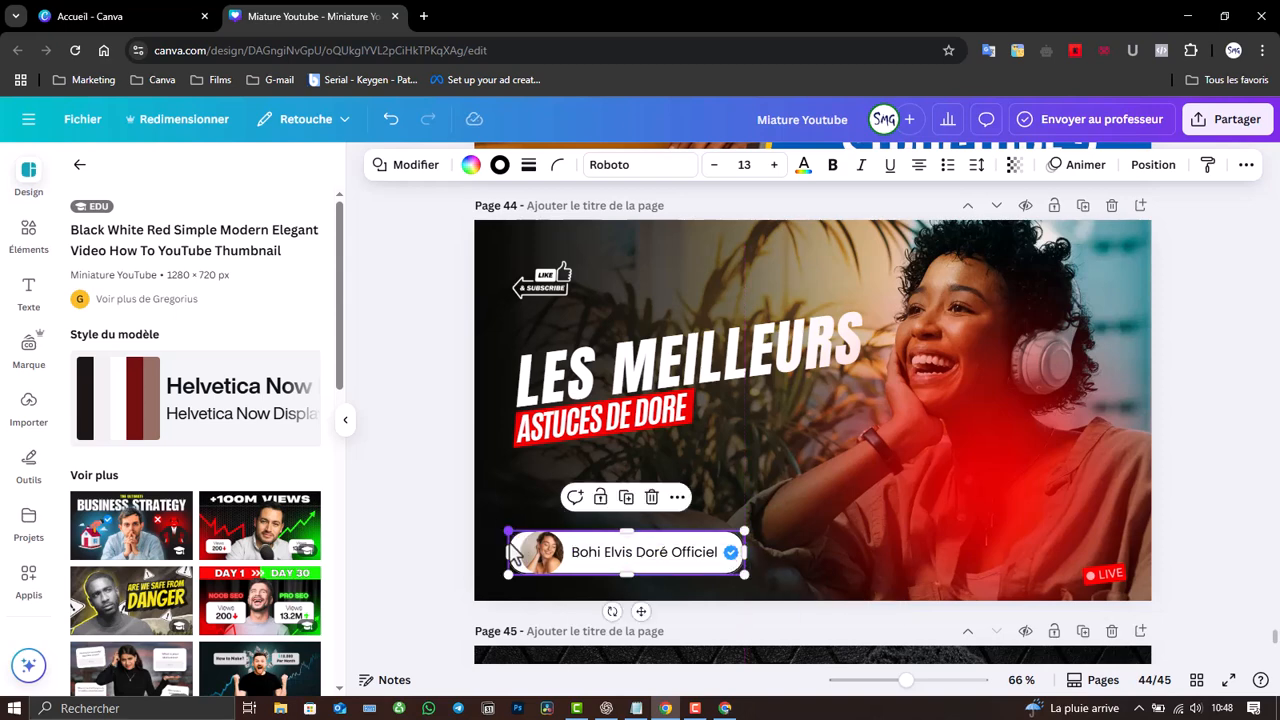
left_click_drag(507, 552, 524, 554)
left_click(366, 510)
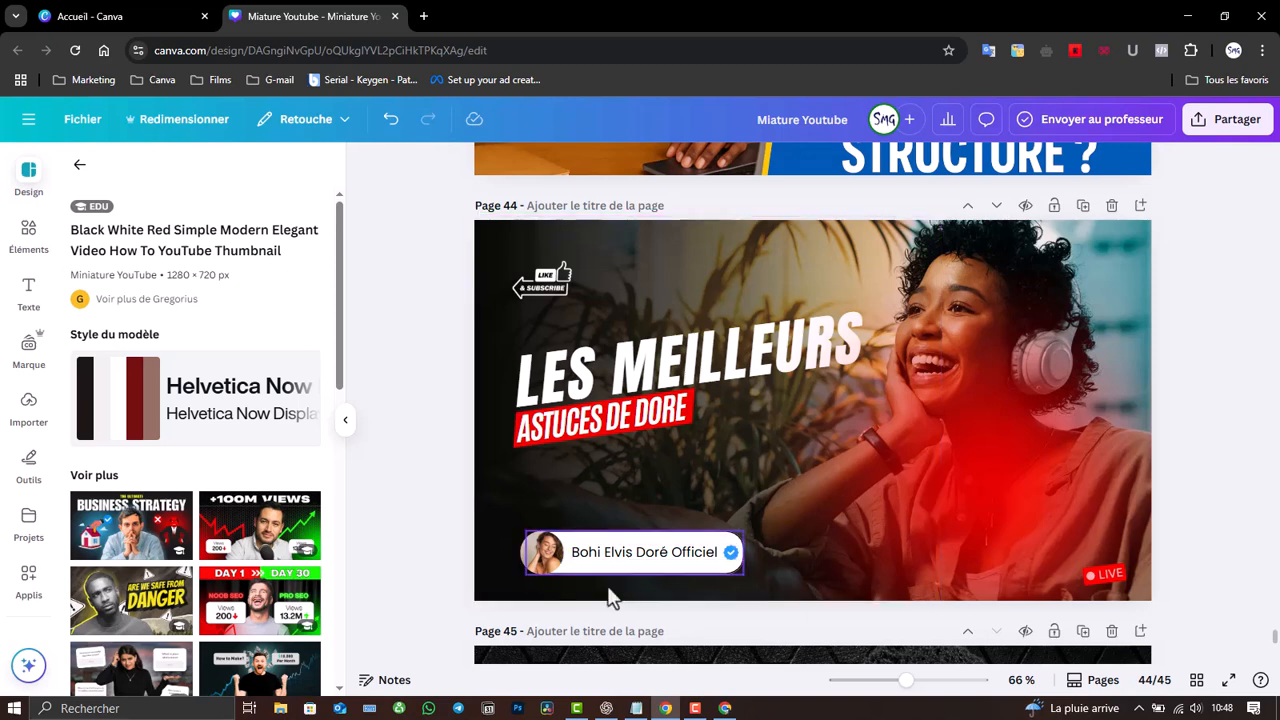
left_click_drag(975, 495, 956, 600)
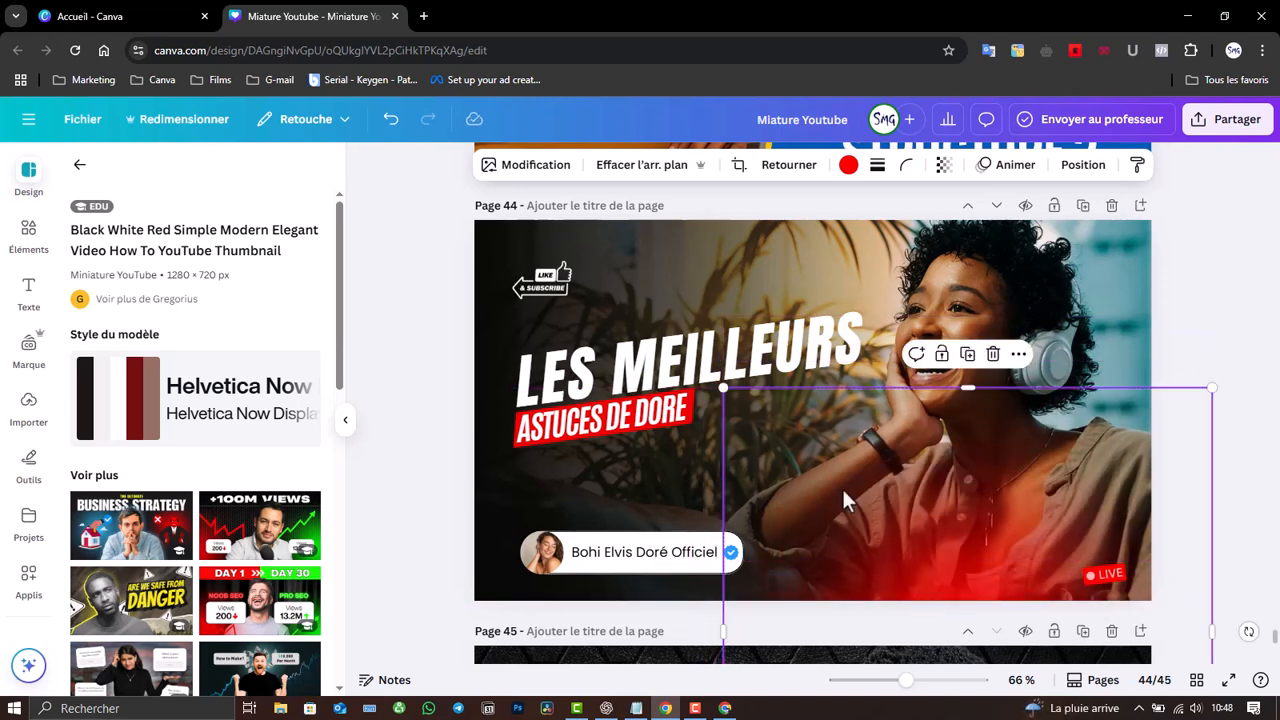
- Select the round avatar photo, show the uploaded images, and start a new browser tab
left_click(560, 564)
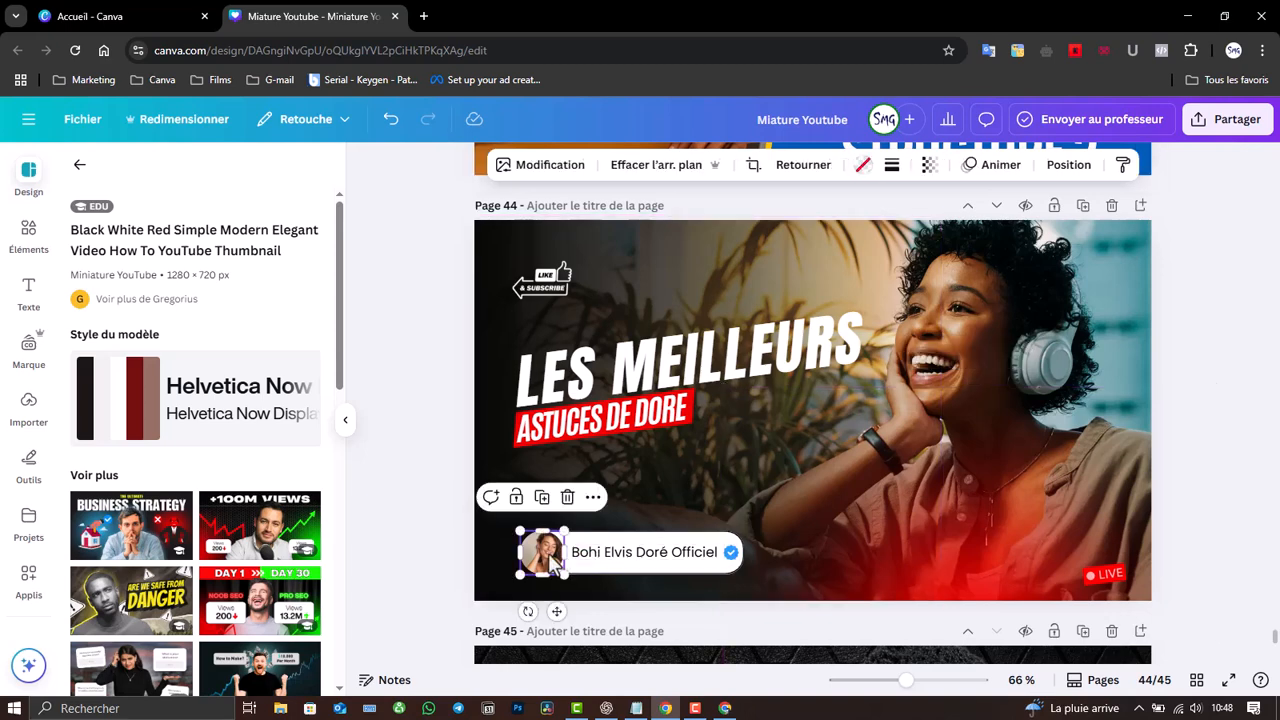
left_click(30, 425)
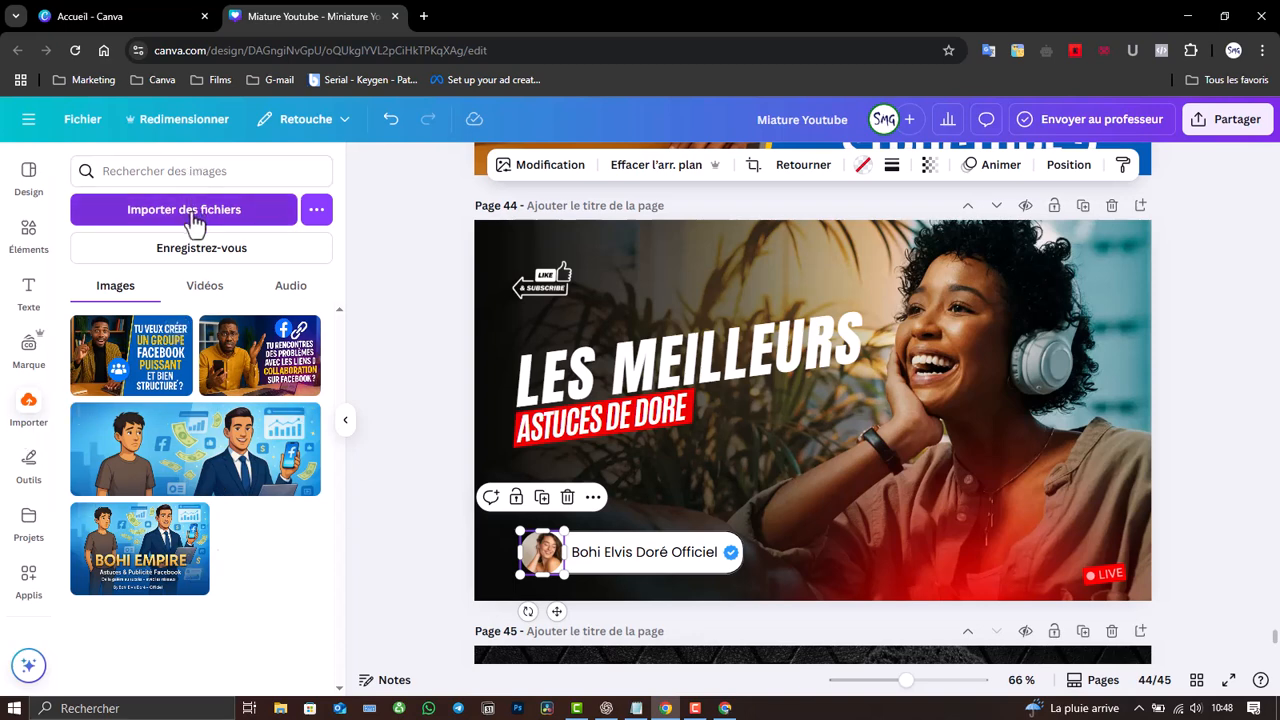
left_click(695, 708)
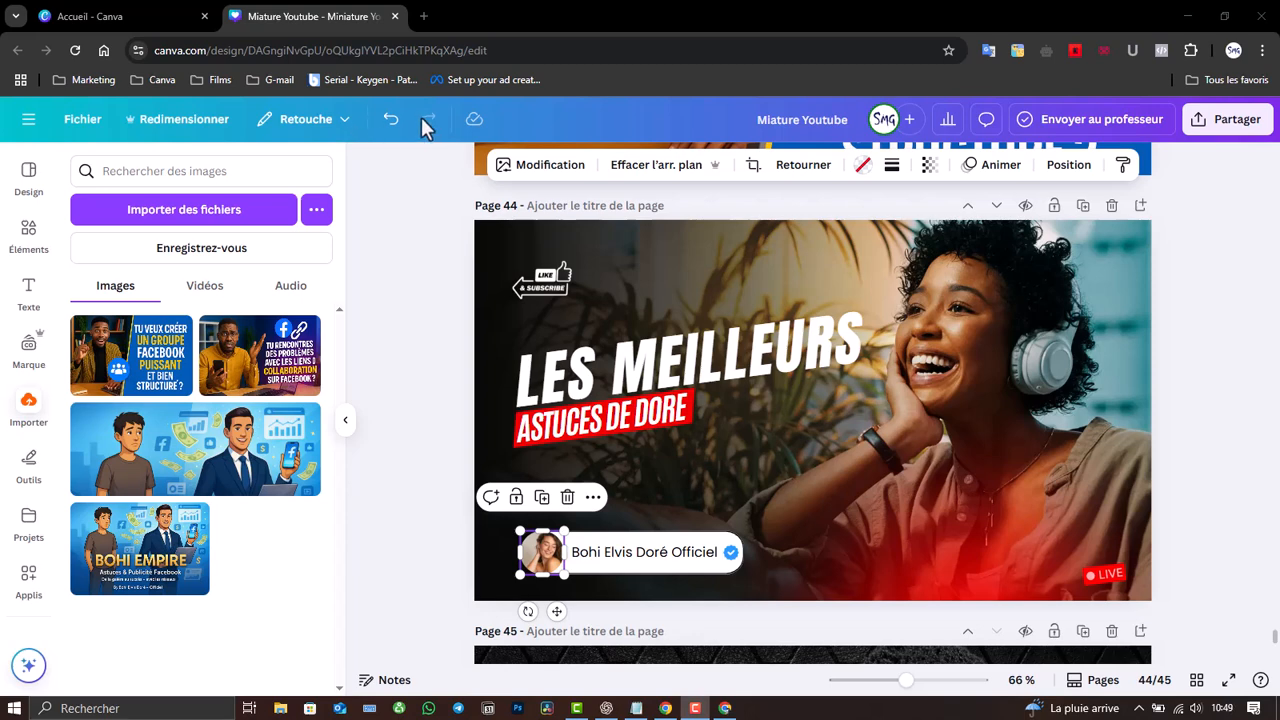
left_click(427, 14)
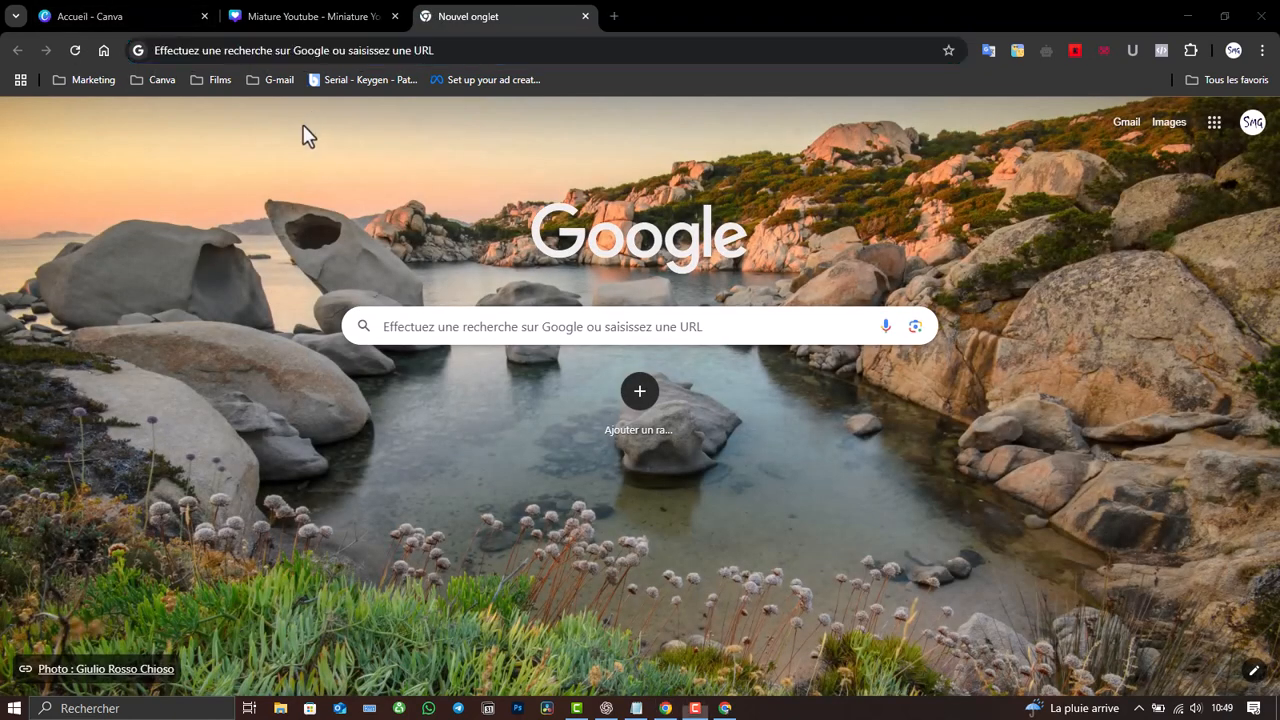
- Visit the agency's Facebook page from the Marketing bookmarks, then close it, leaving a new tab
left_click(80, 79)
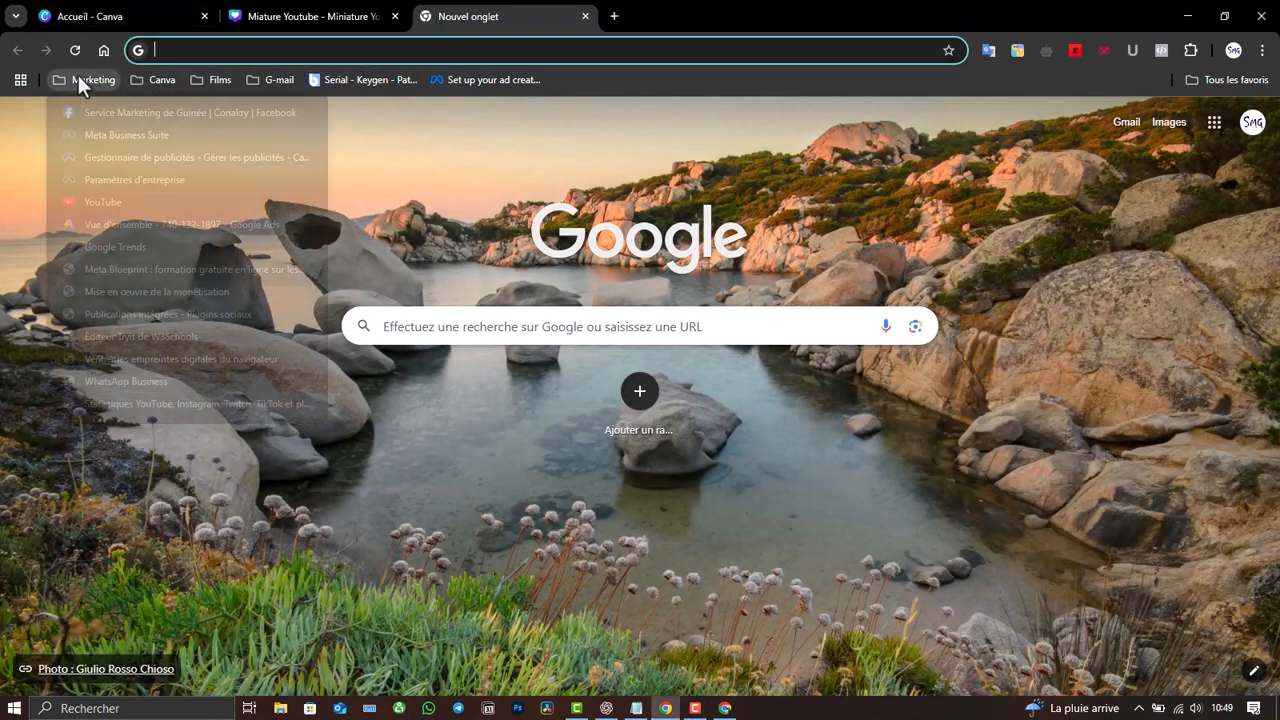
left_click(92, 107)
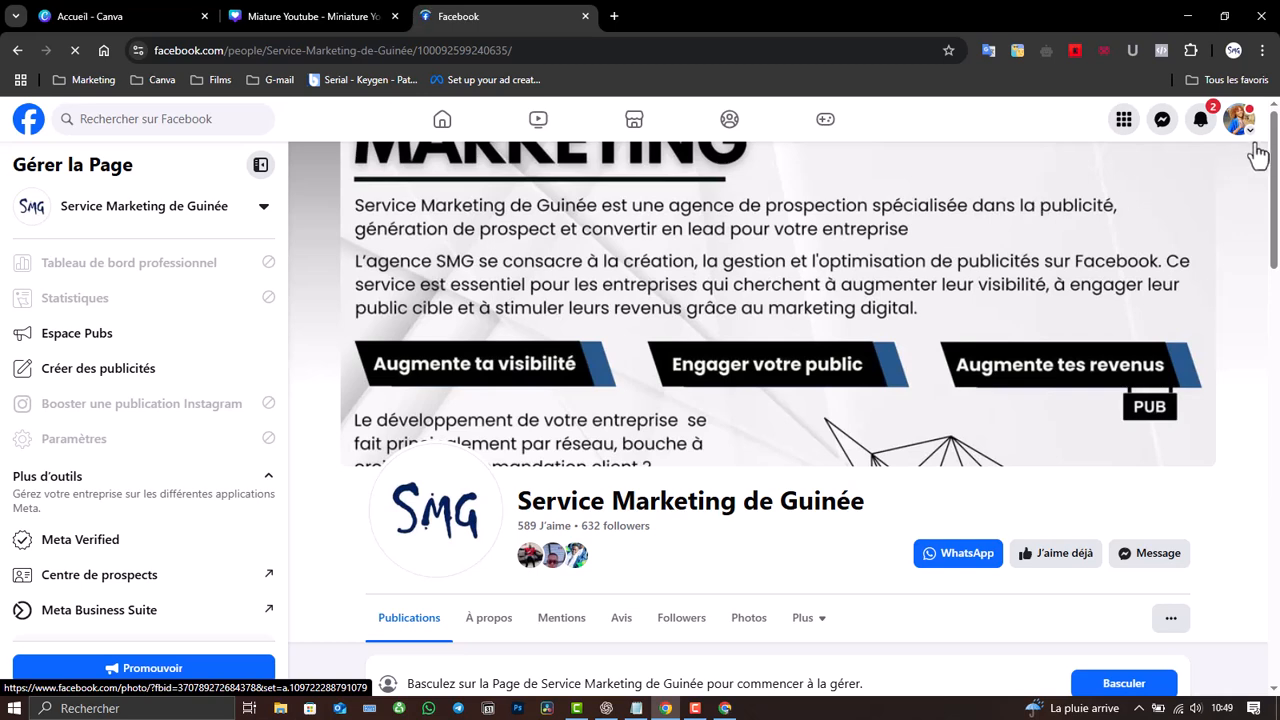
left_click(1124, 120)
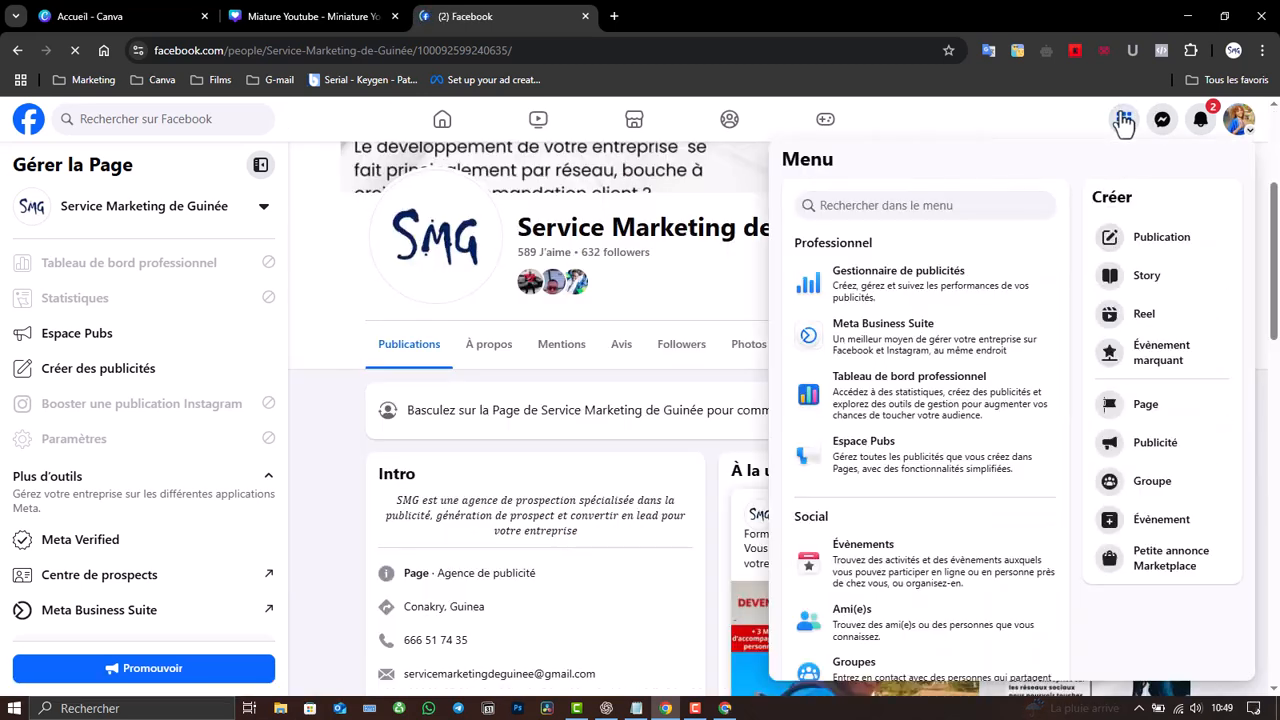
left_click(951, 126)
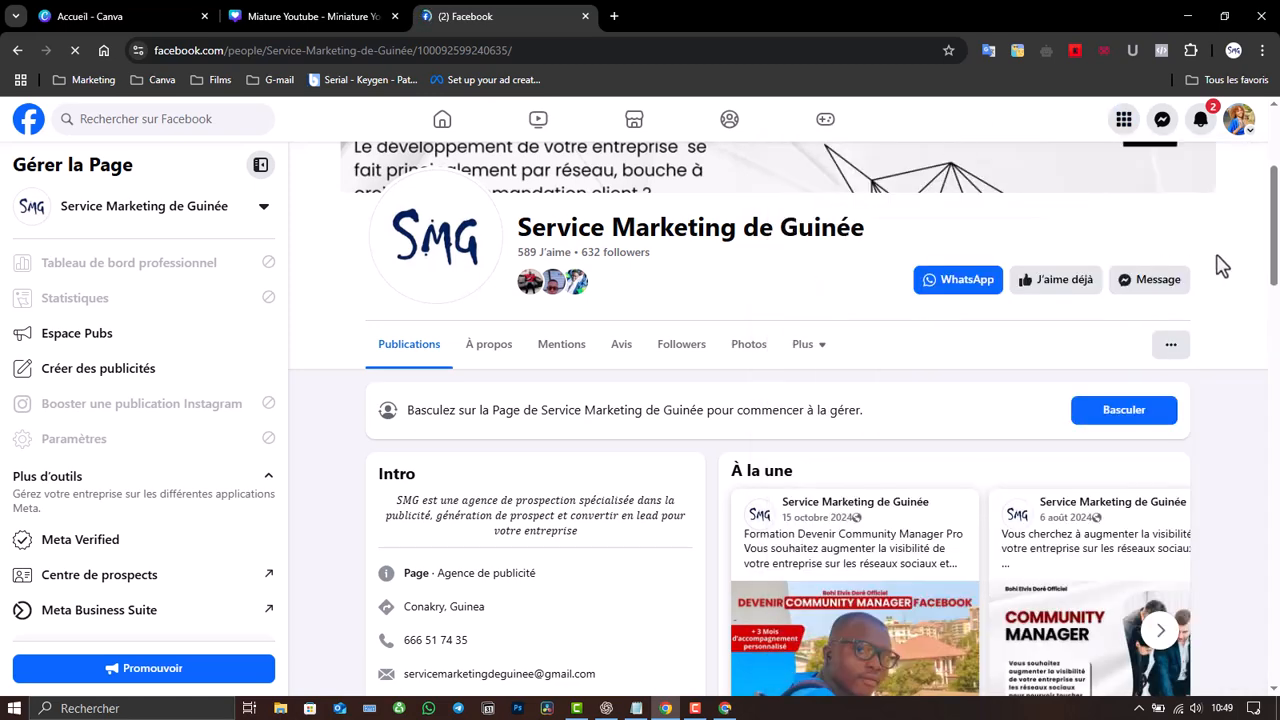
left_click(614, 16)
left_click(583, 17)
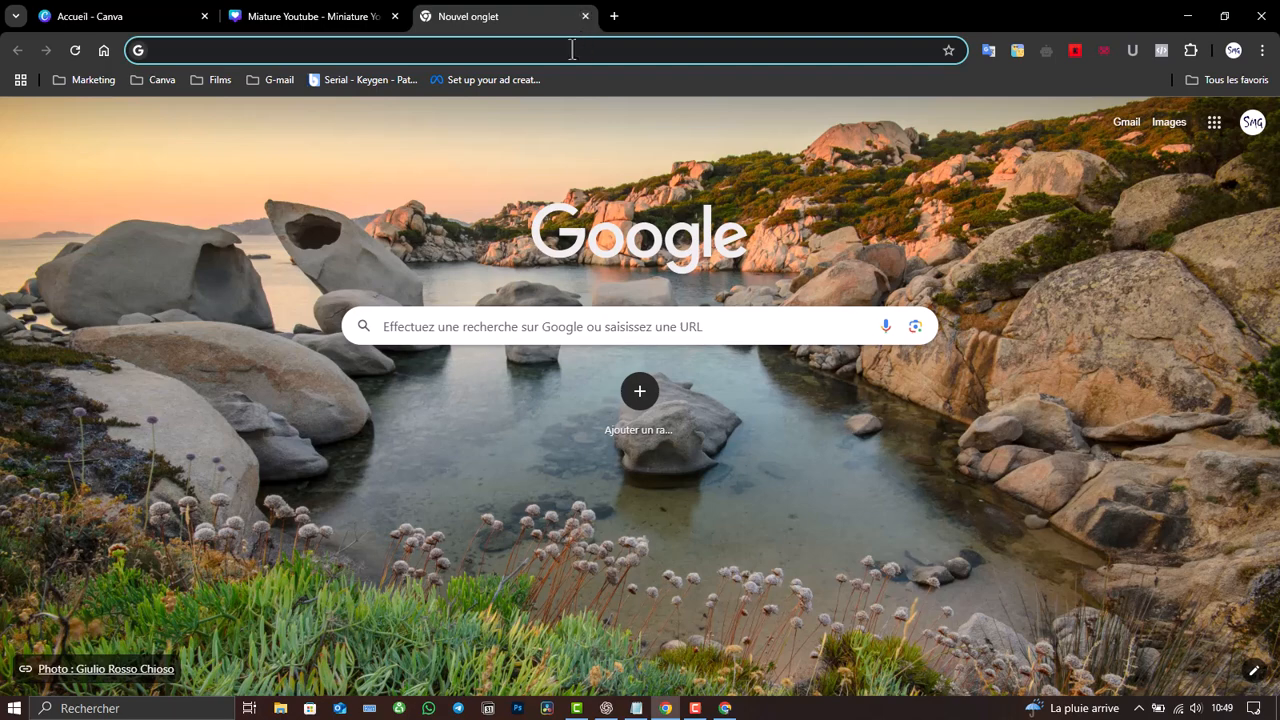
- Search Google for the channel owner's name, trimming ' | Facebook' from the suggested query
left_click(571, 50)
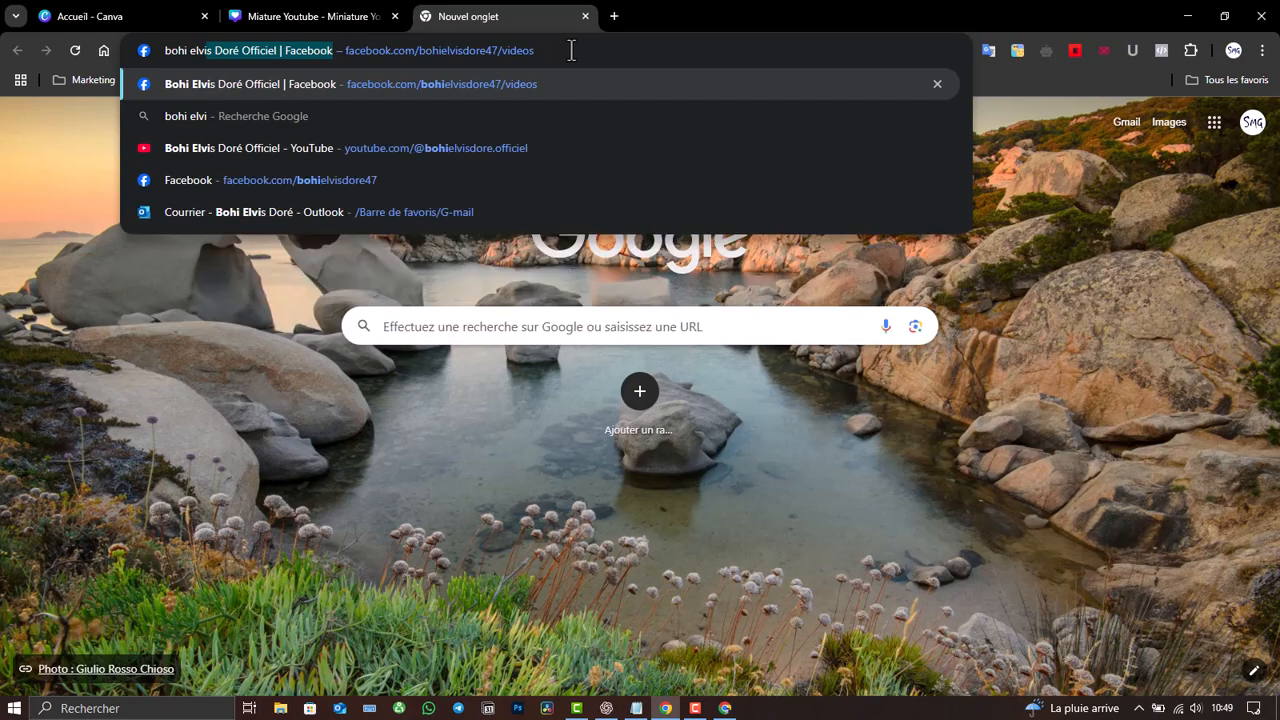
key("Right")
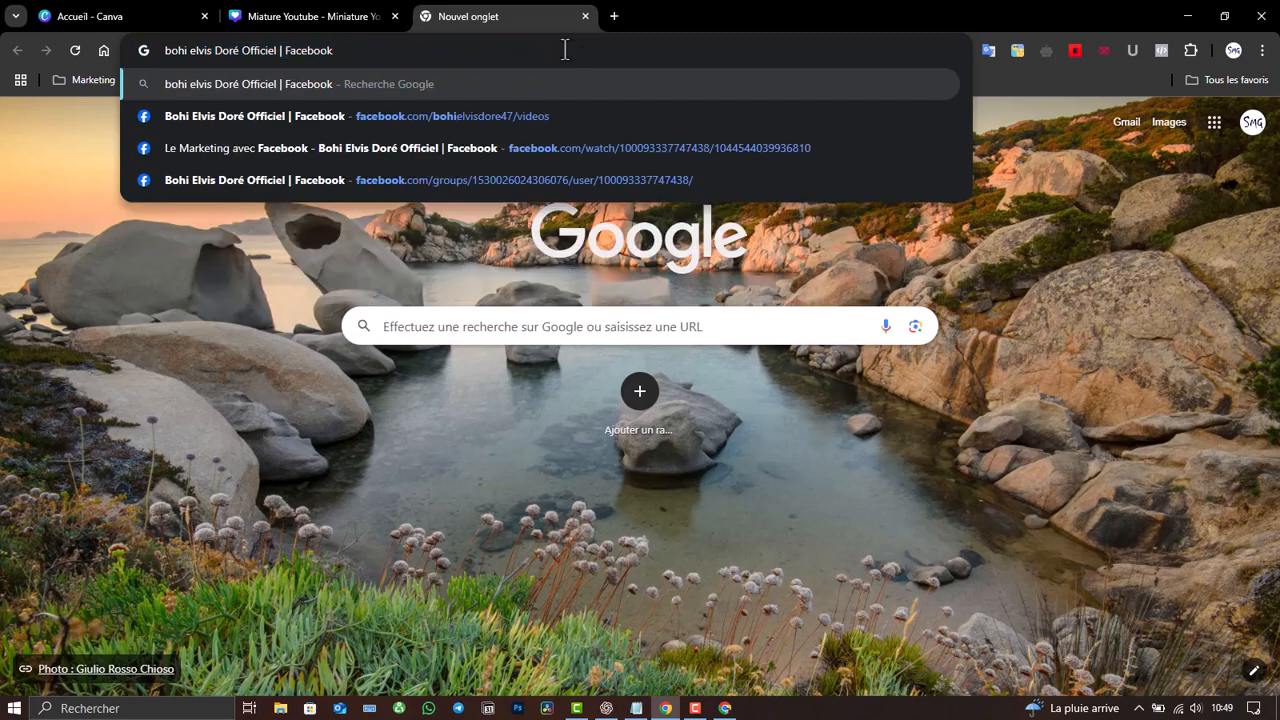
left_click_drag(336, 51, 296, 57)
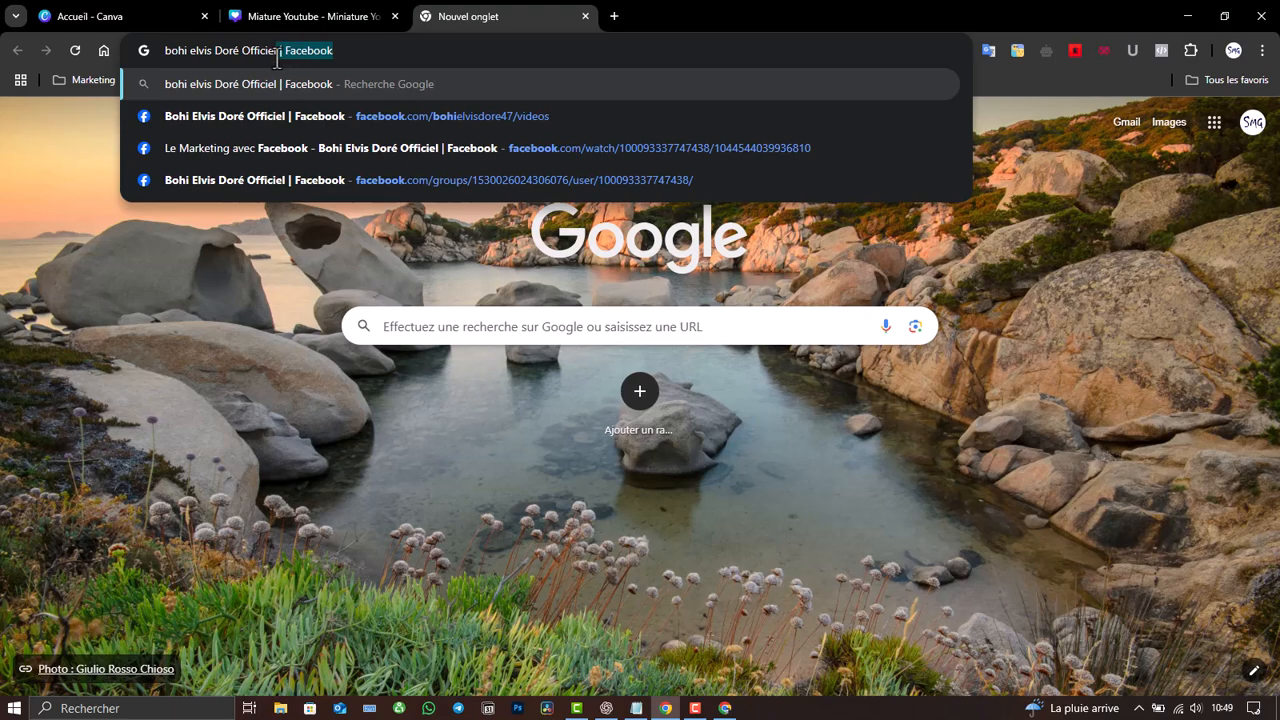
key("BackSpace")
key("Return")
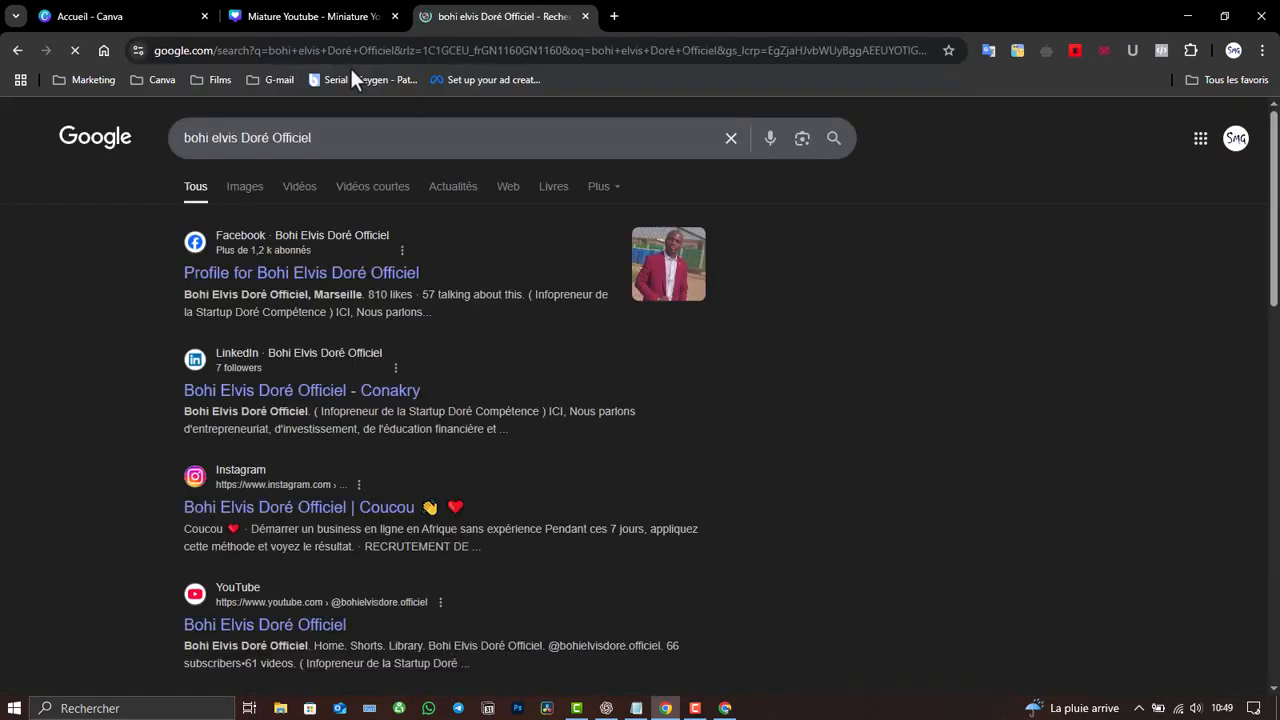
- Save the creator's Facebook profile photo to Downloads as 1.jpg and close the tab
left_click(279, 287)
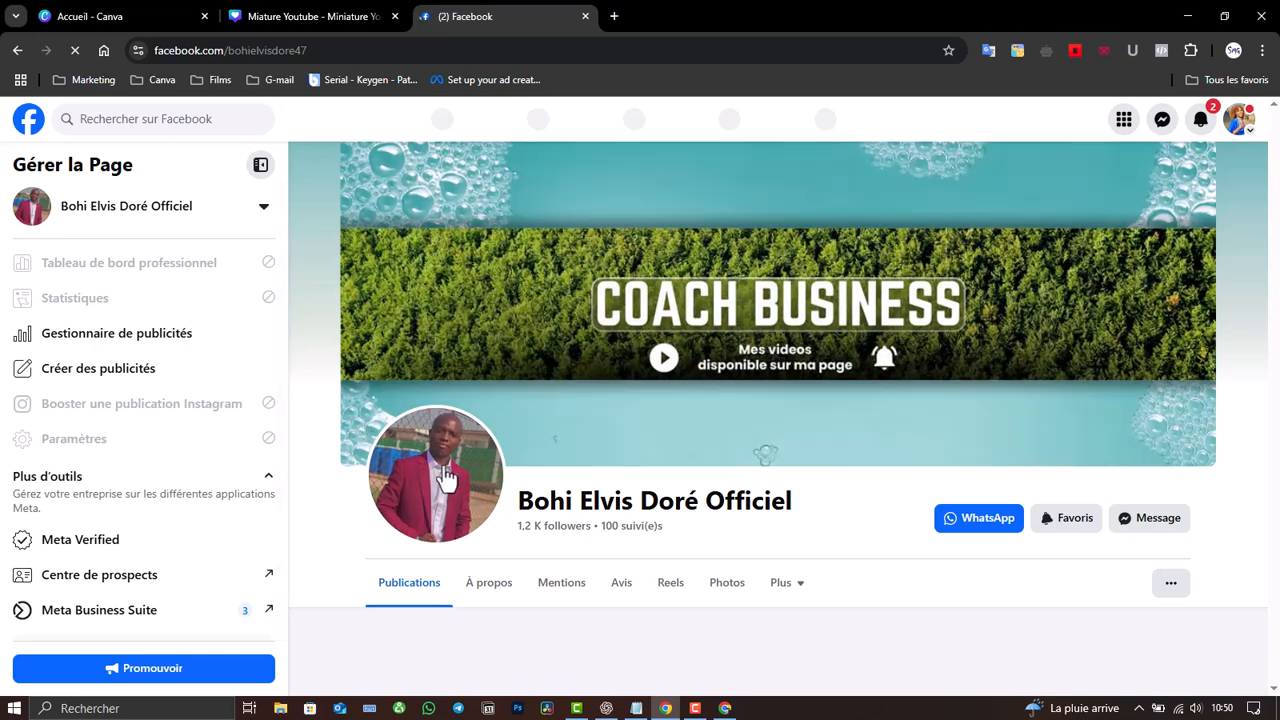
left_click(436, 470)
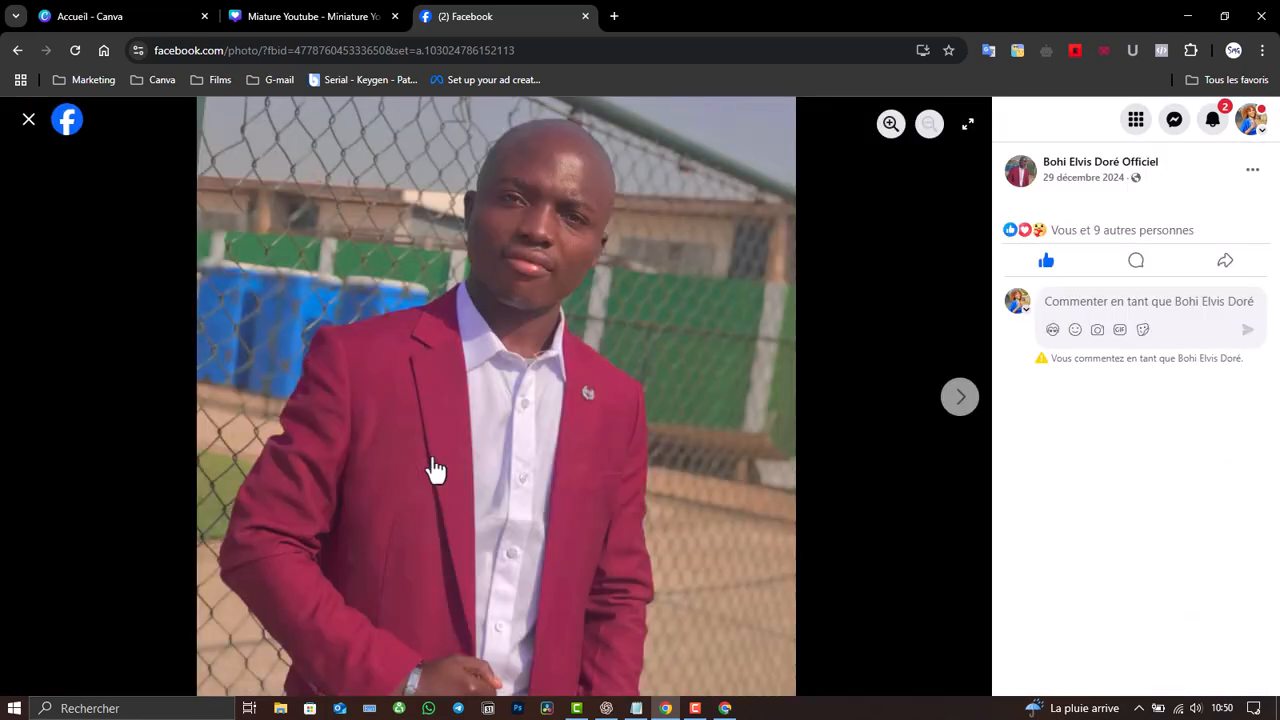
right_click(546, 301)
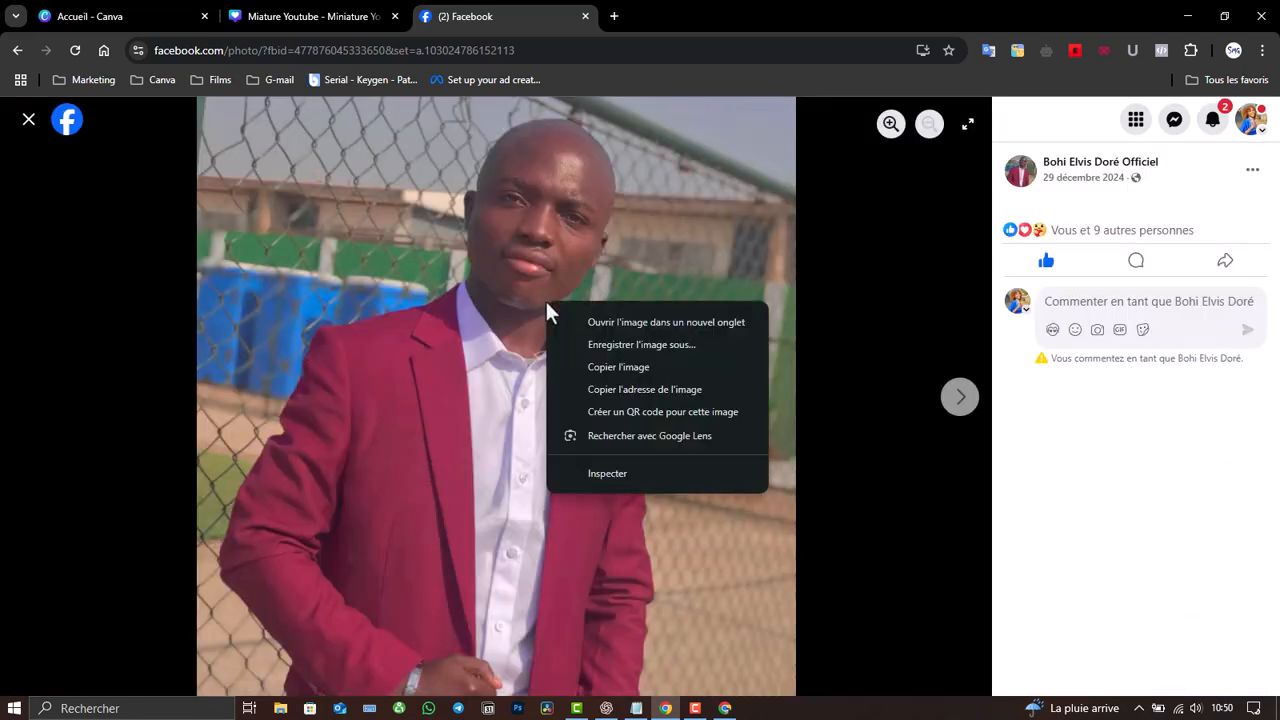
left_click(624, 344)
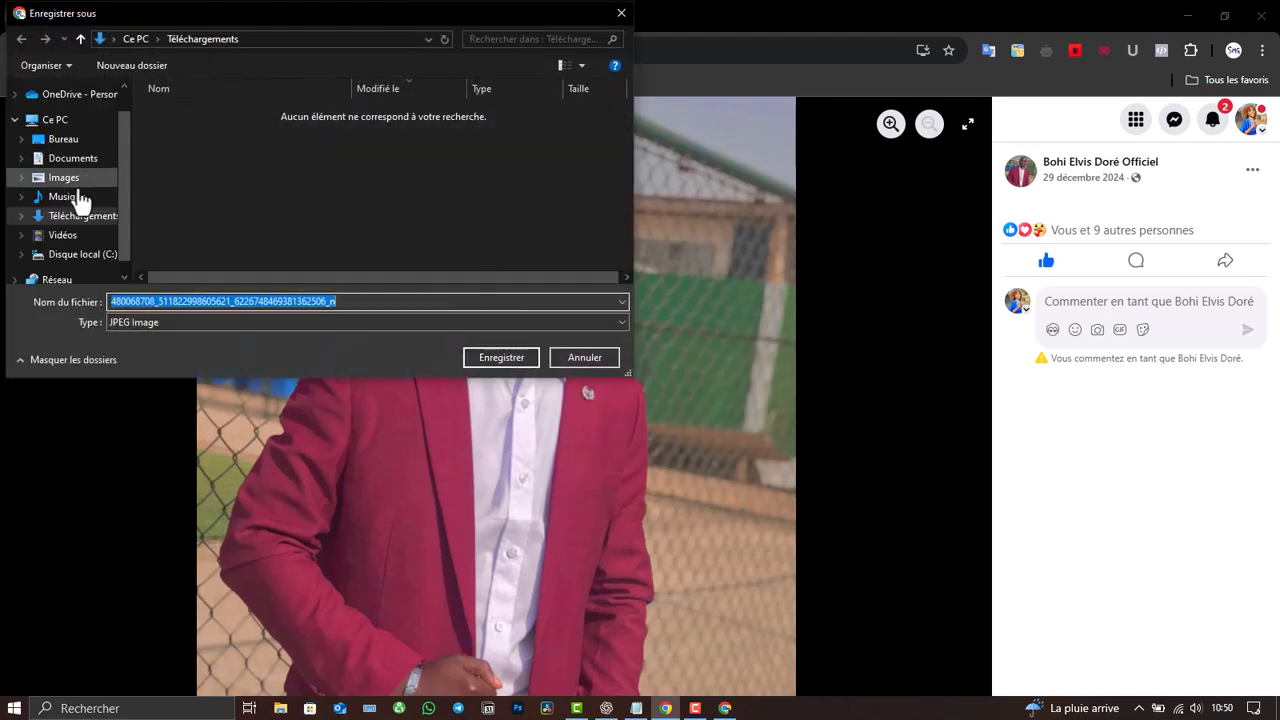
type("1")
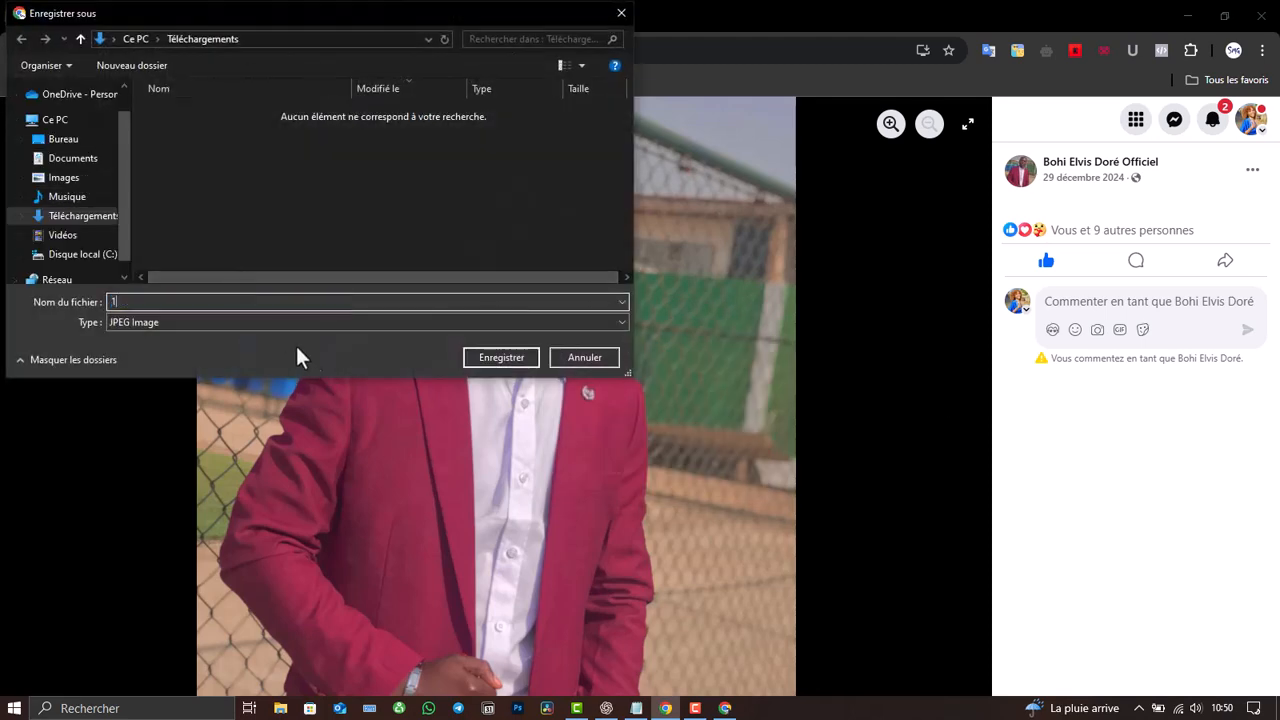
left_click(517, 365)
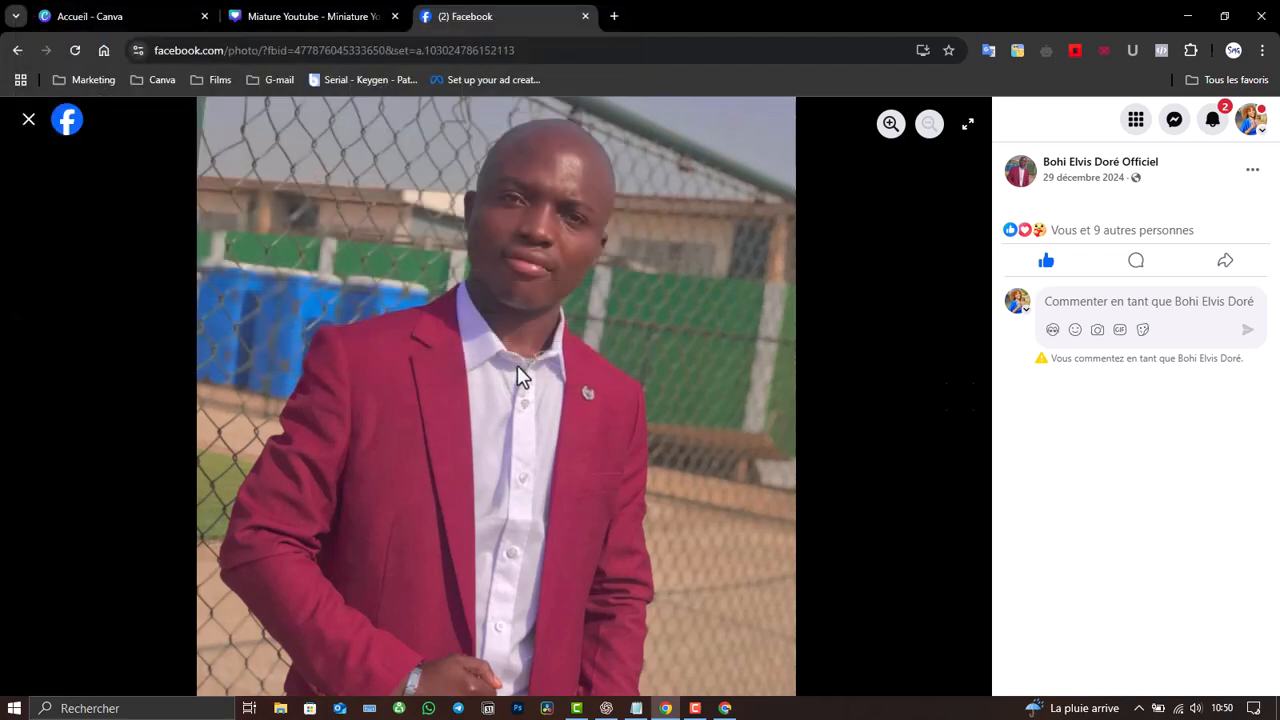
left_click(584, 17)
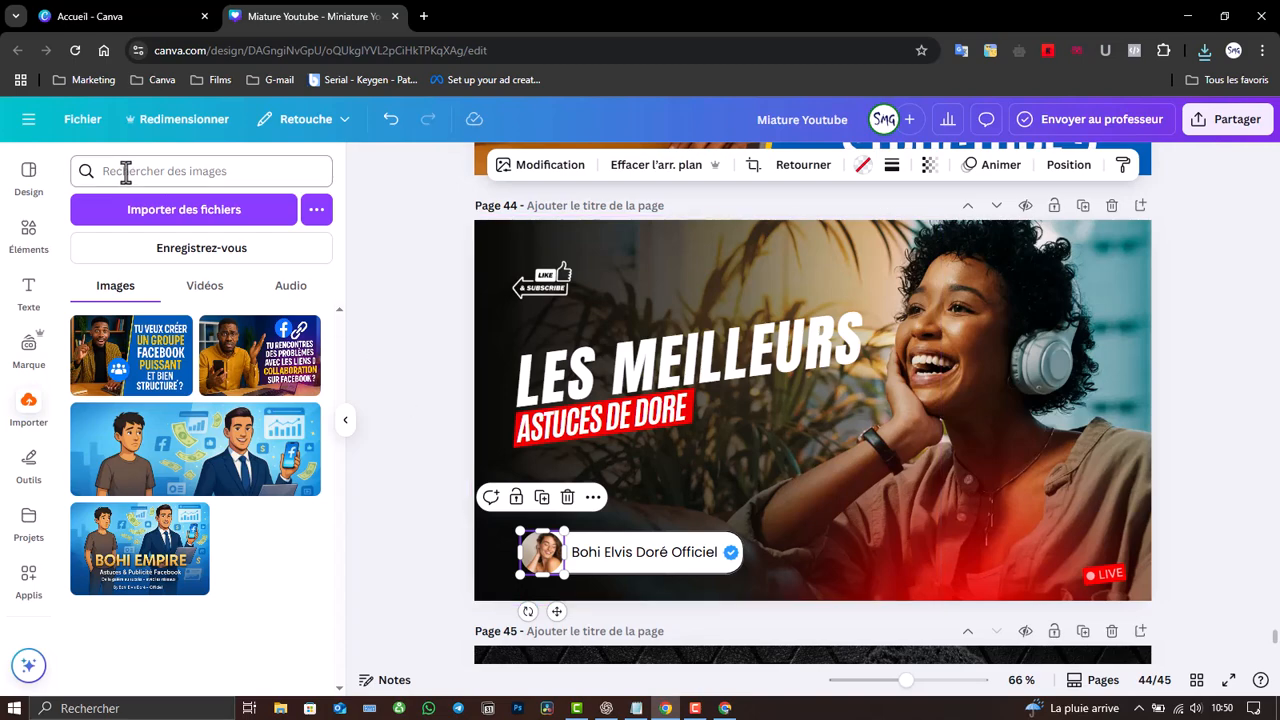
- Upload the photo 1.jpg from Téléchargements into Canva
left_click(200, 229)
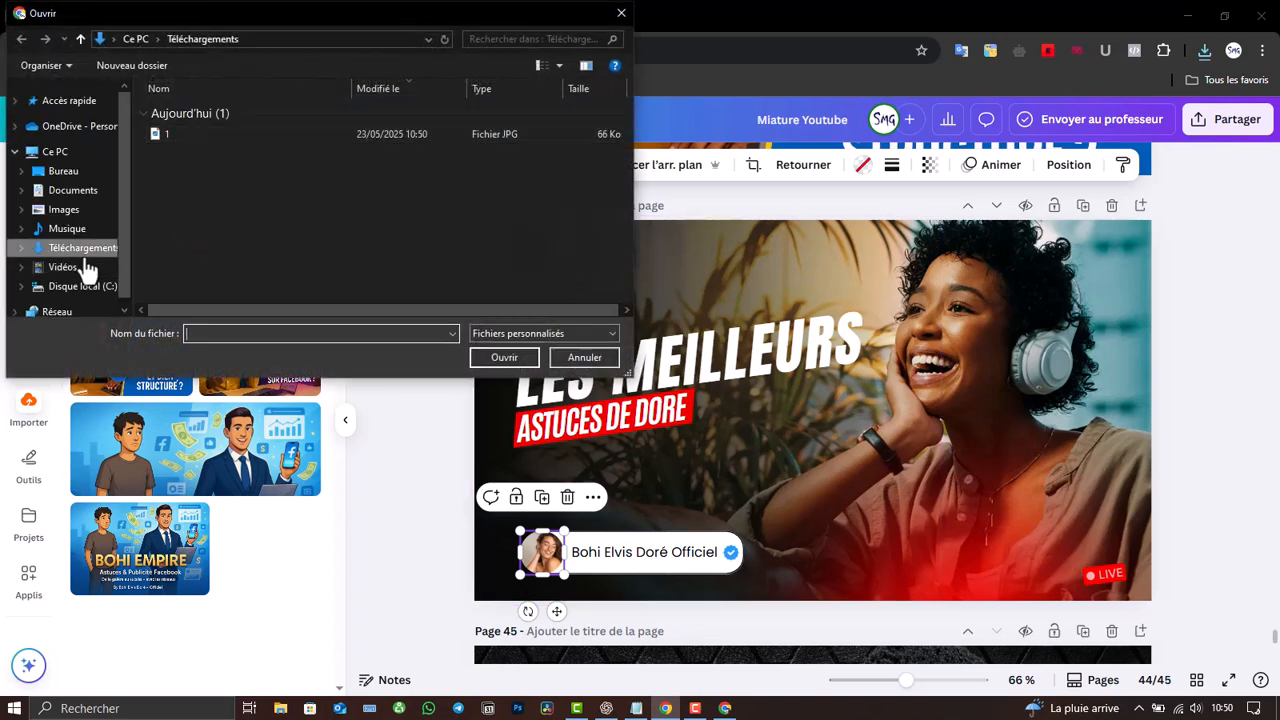
left_click(174, 133)
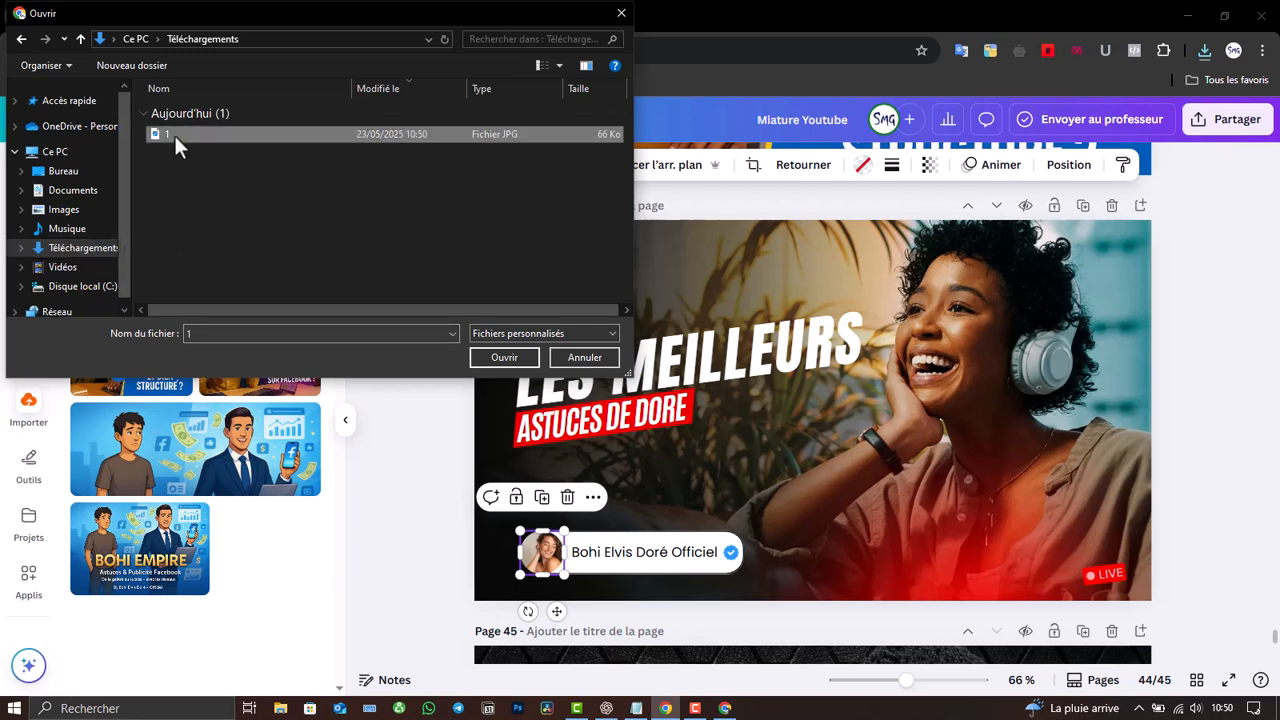
left_click(498, 362)
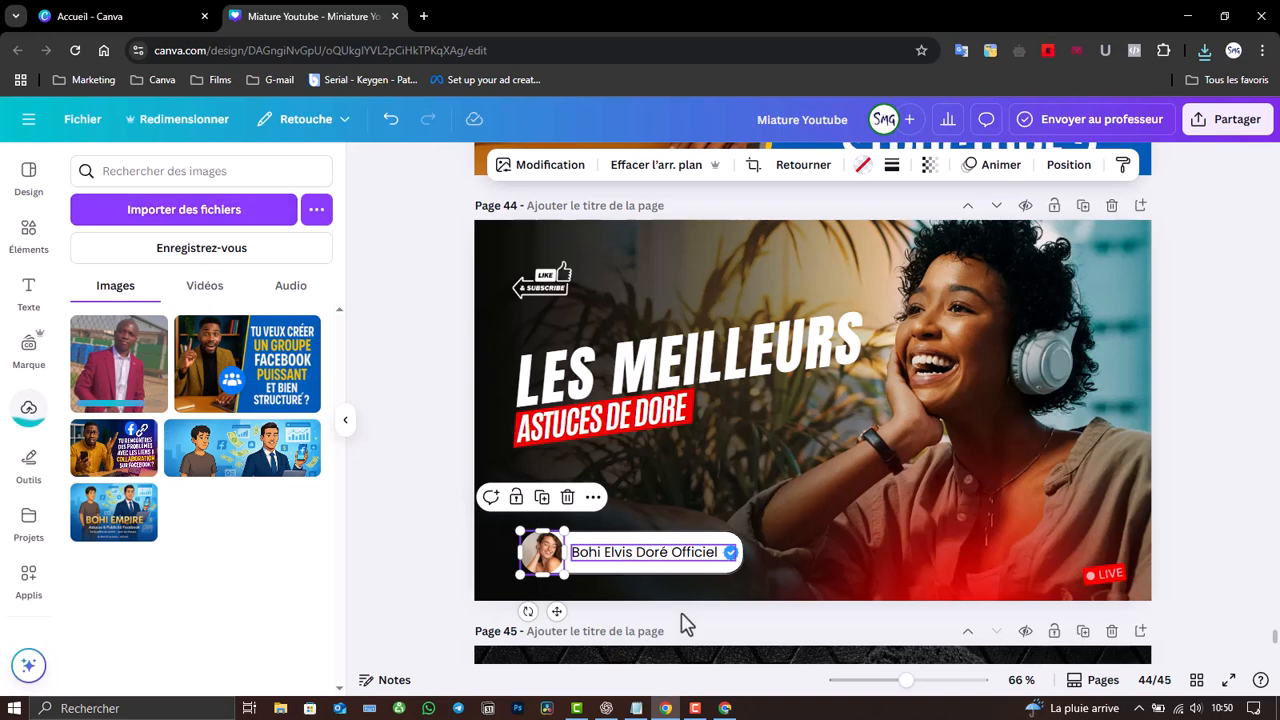
left_click(695, 708)
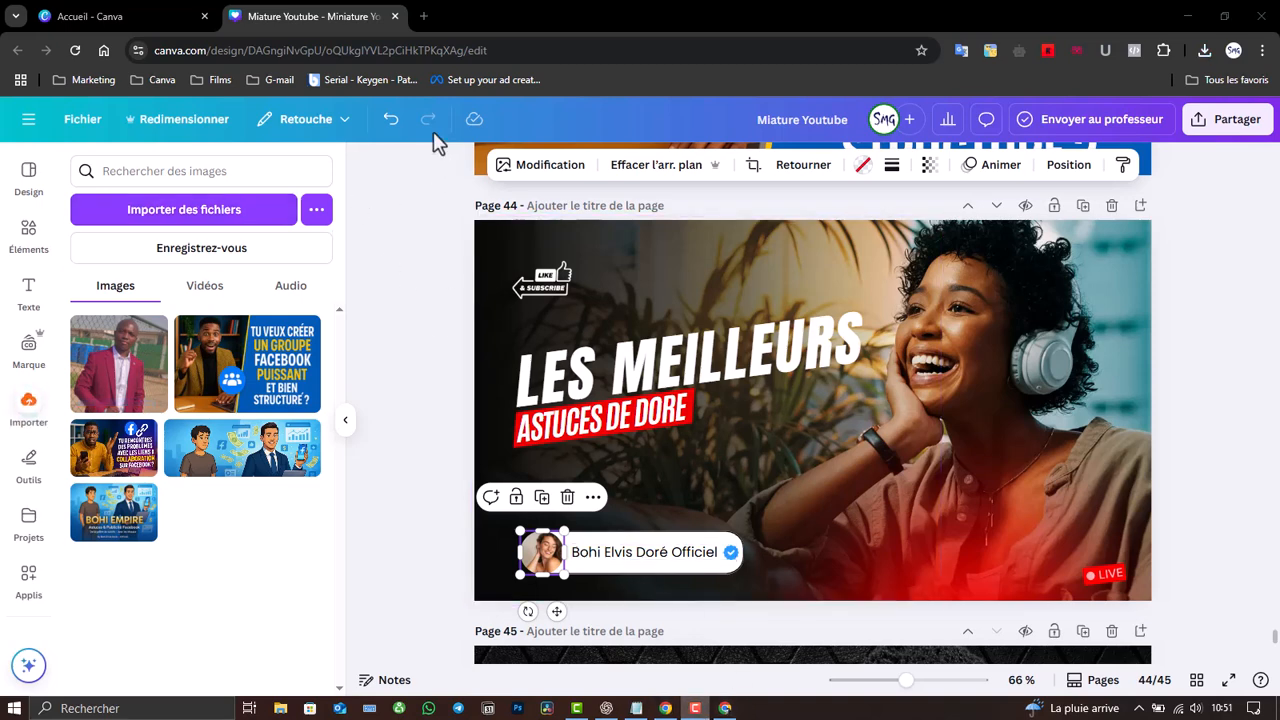
- Delete the woman's photo from the avatar frame and drop the red-suit photo into it
left_click(567, 497)
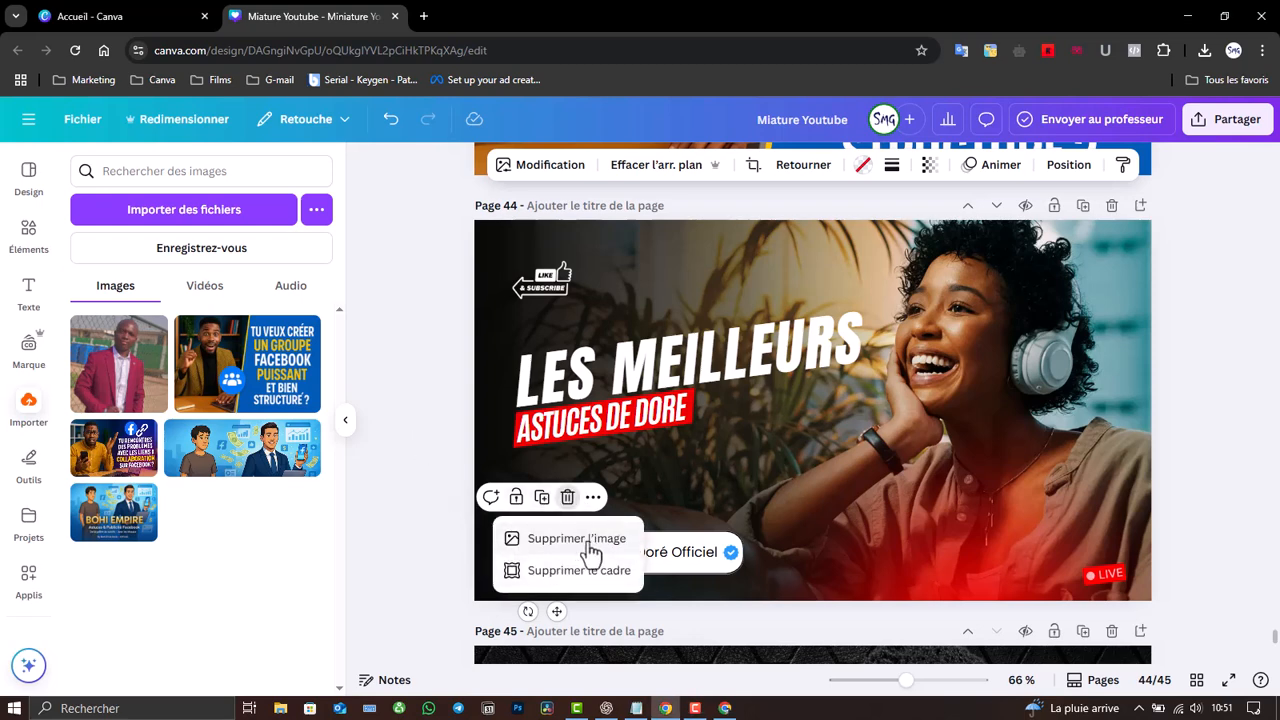
left_click(577, 539)
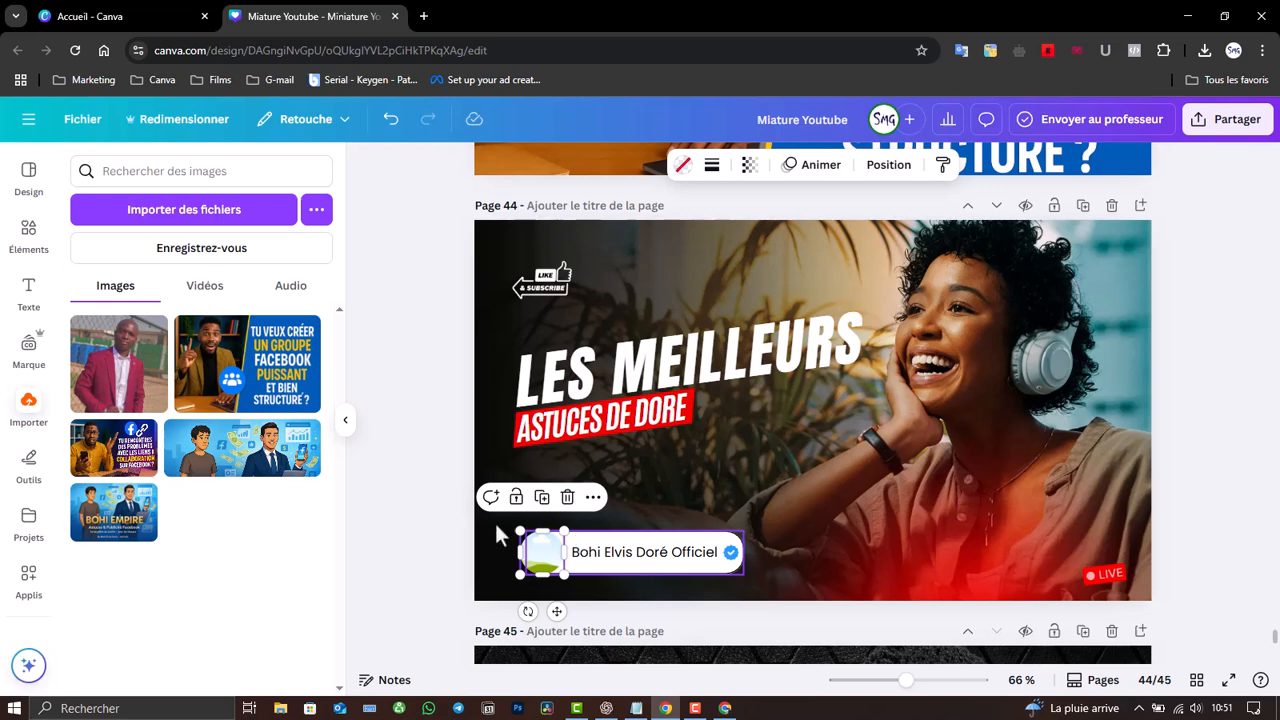
left_click(122, 368)
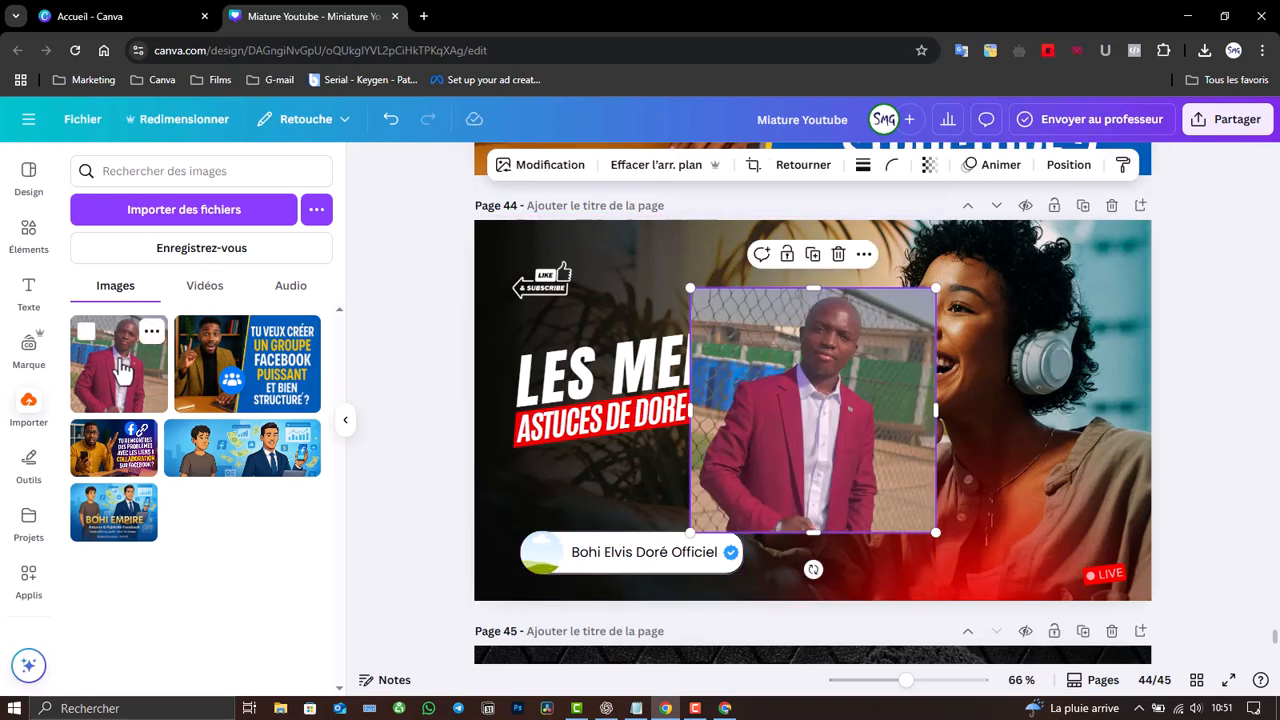
left_click_drag(816, 380, 543, 556)
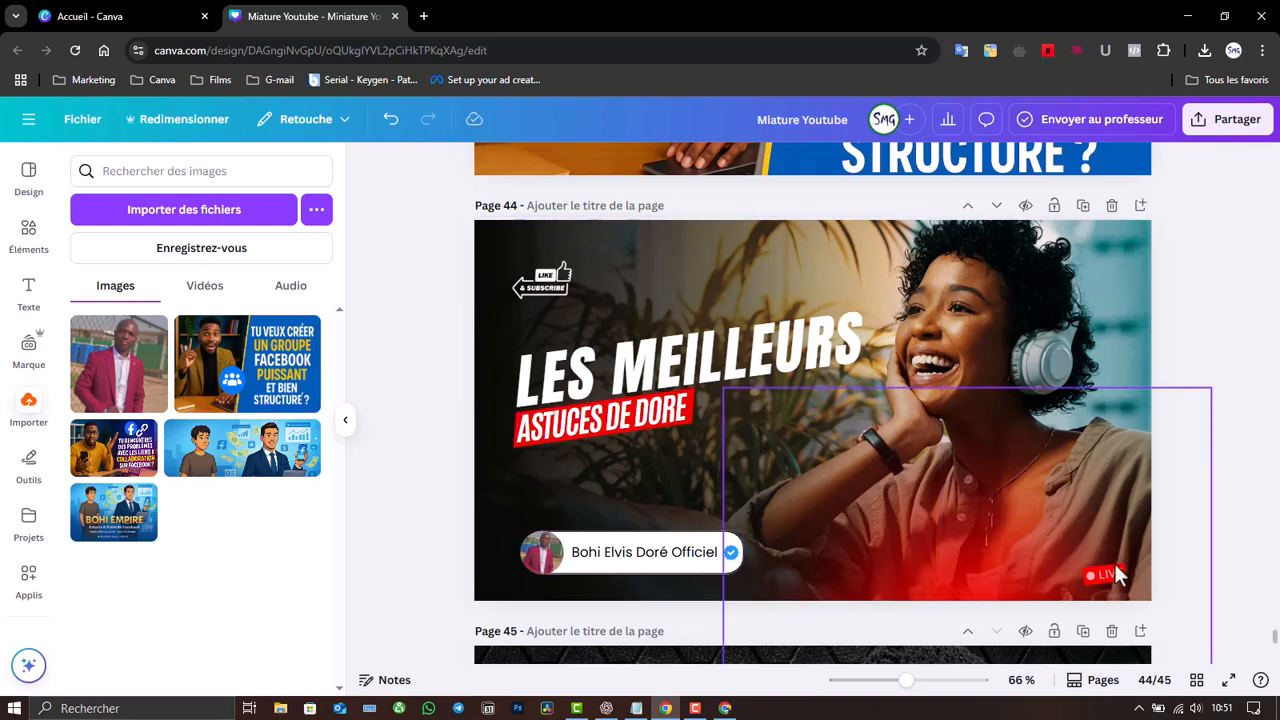
- Select the red gradient overlay on page 44 and show its Calque layer-order options
left_click(1060, 538)
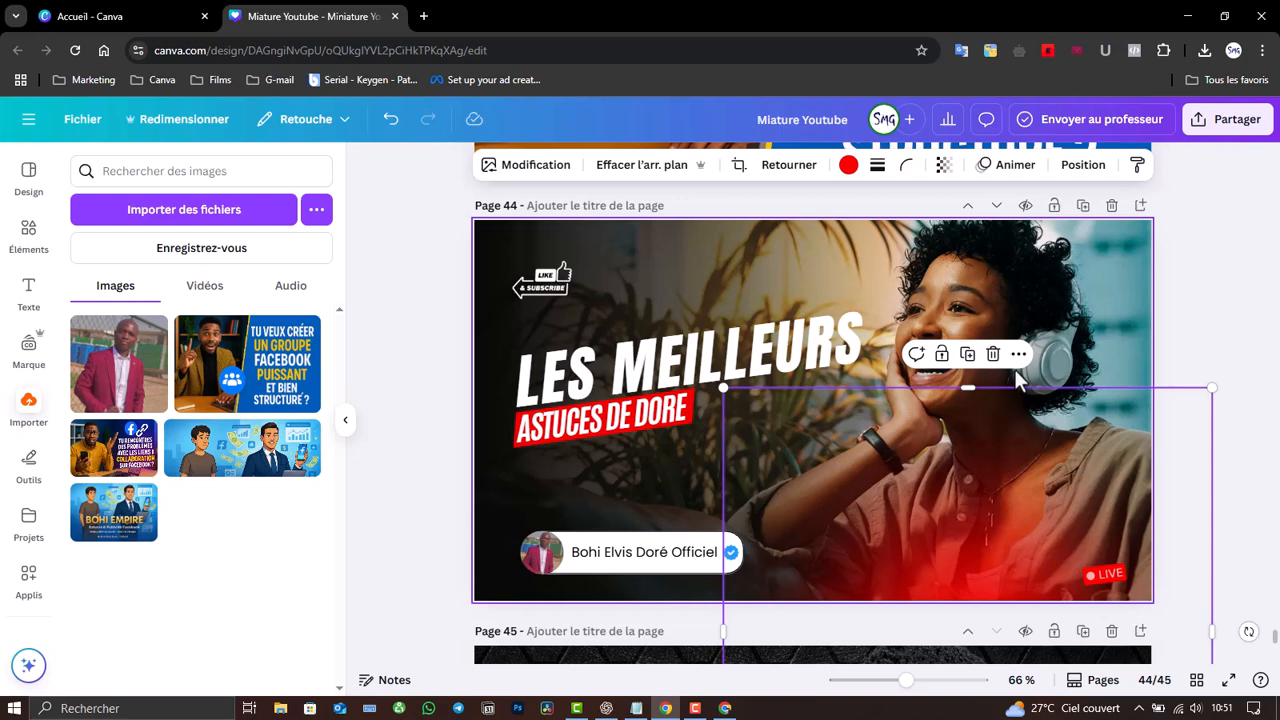
left_click(1014, 369)
left_click(1052, 475)
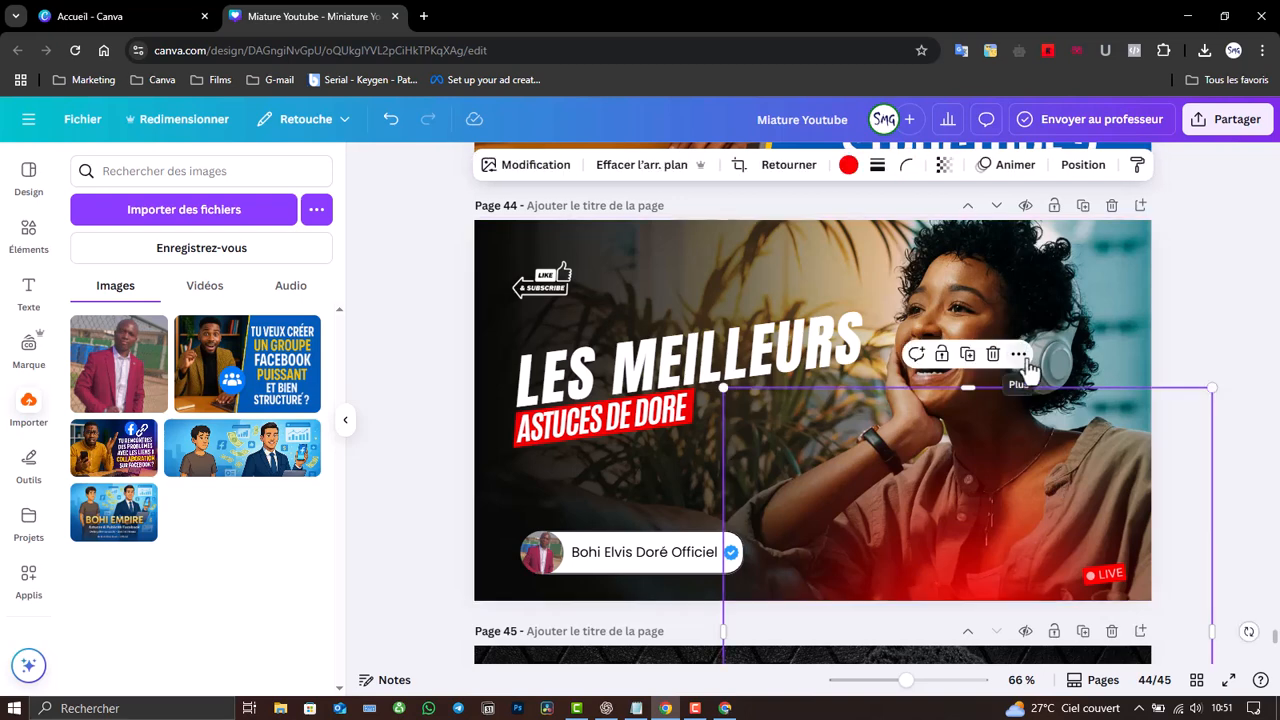
left_click(1019, 355)
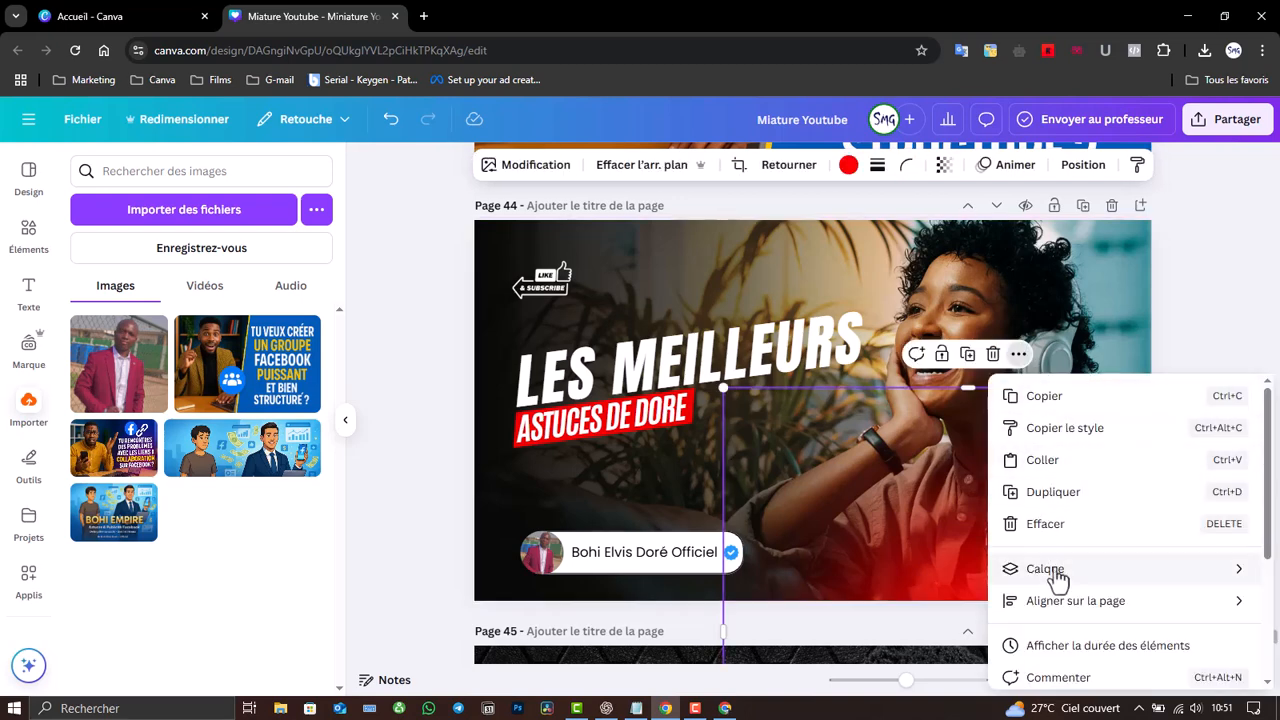
mouse_move(1040, 578)
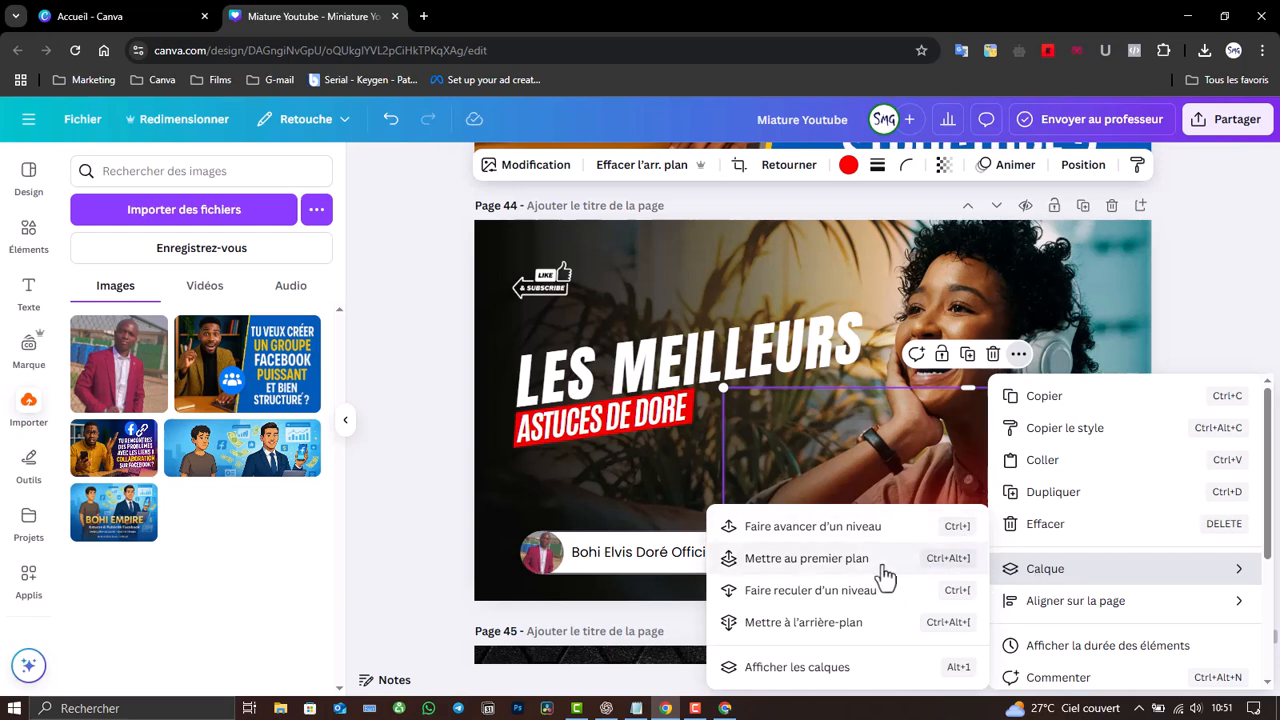
left_click(847, 594)
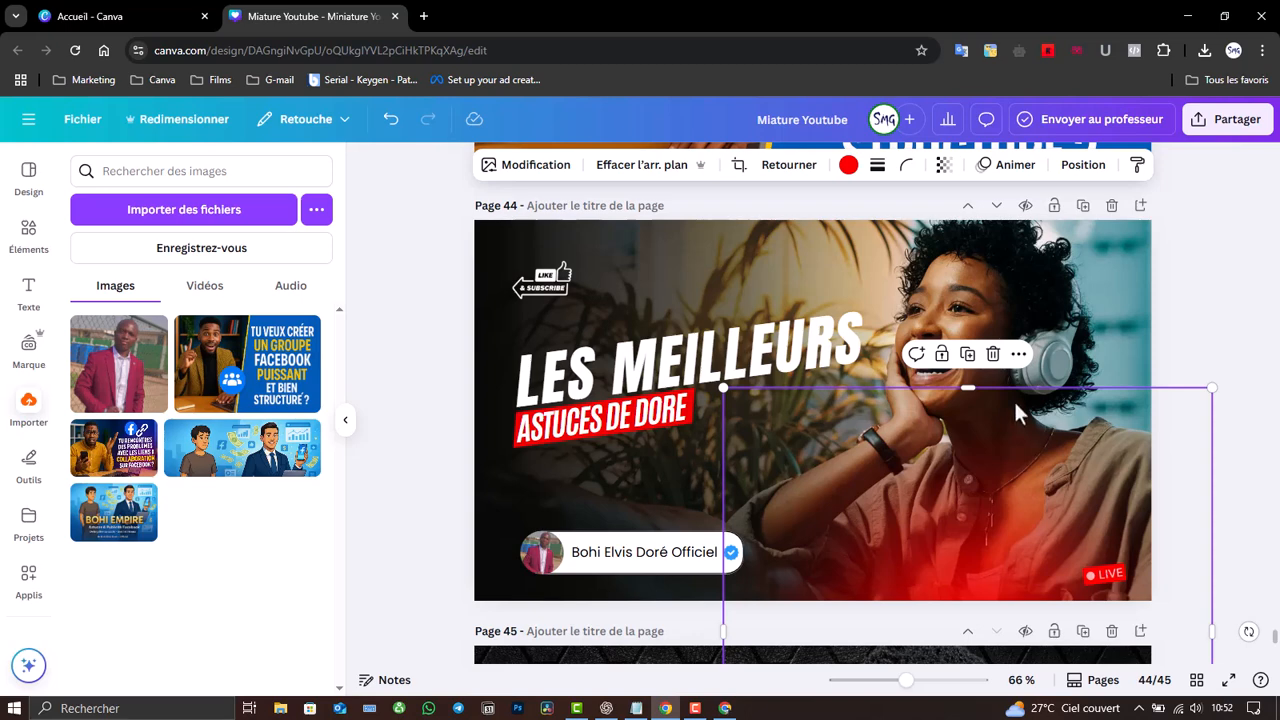
left_click(1018, 354)
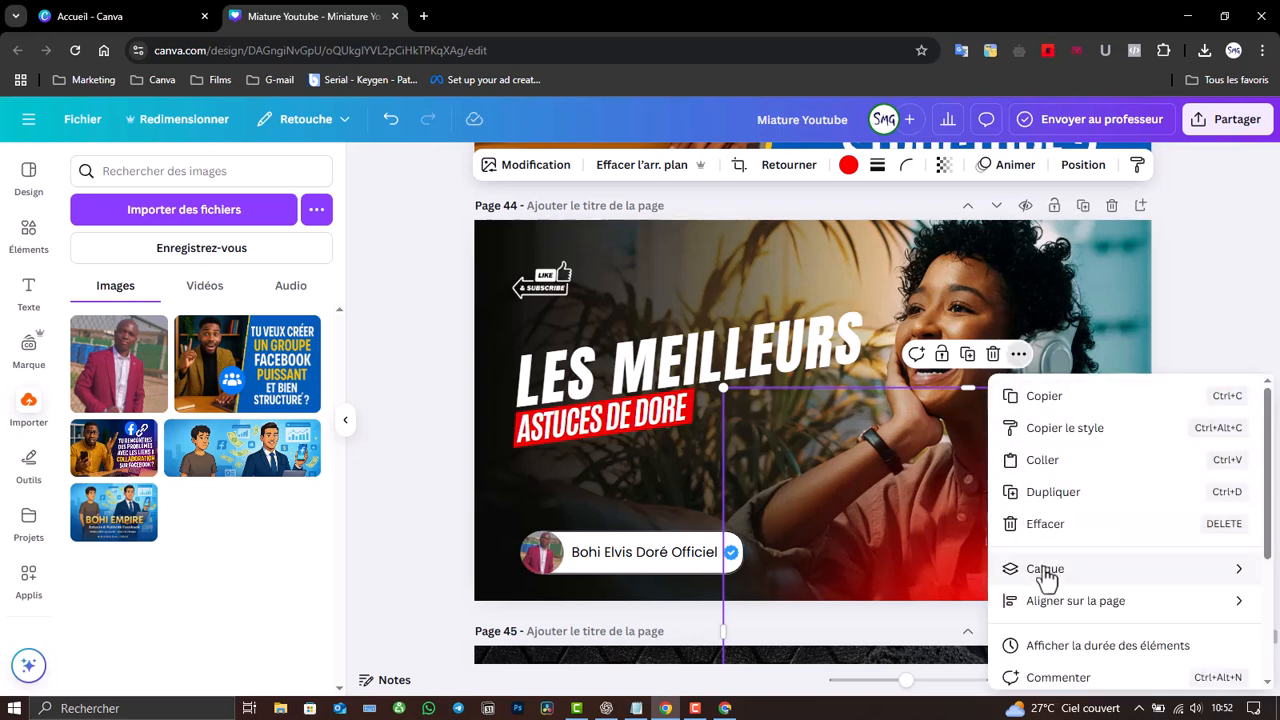
mouse_move(1045, 575)
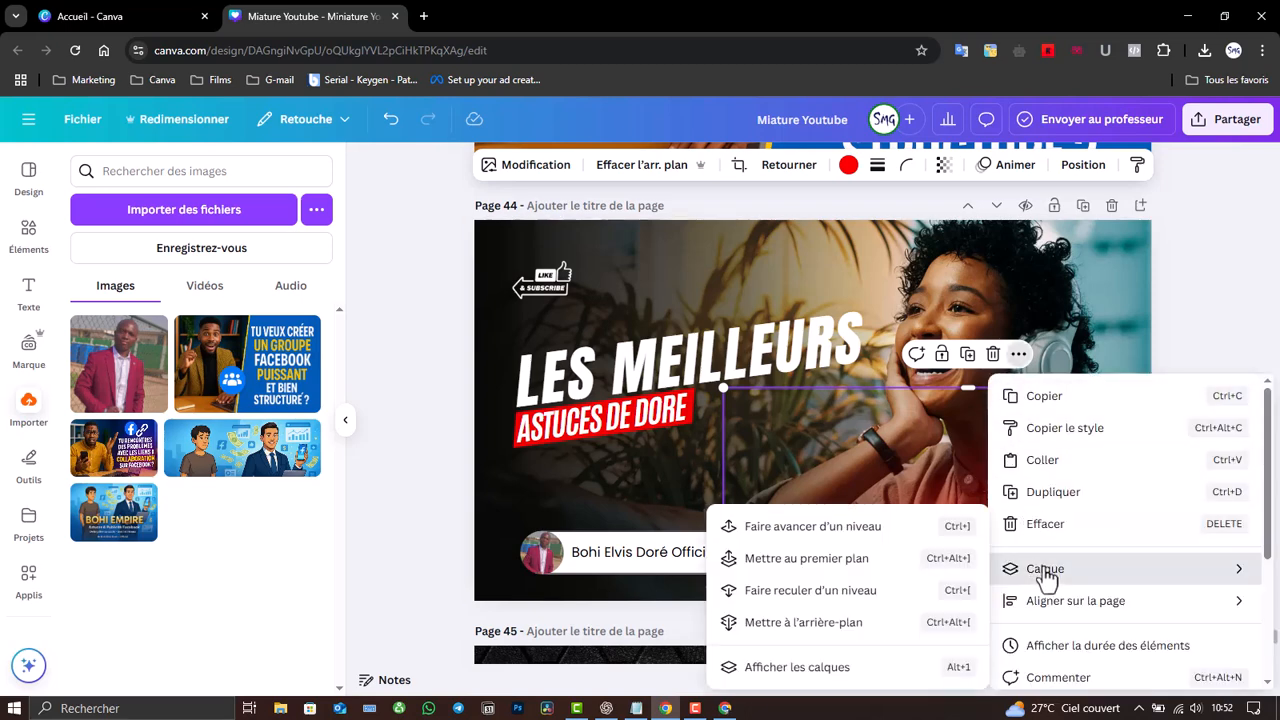
- In the layers list, raise LIVE above the red glow; trial a copy on the name pill, then delete it
left_click(842, 667)
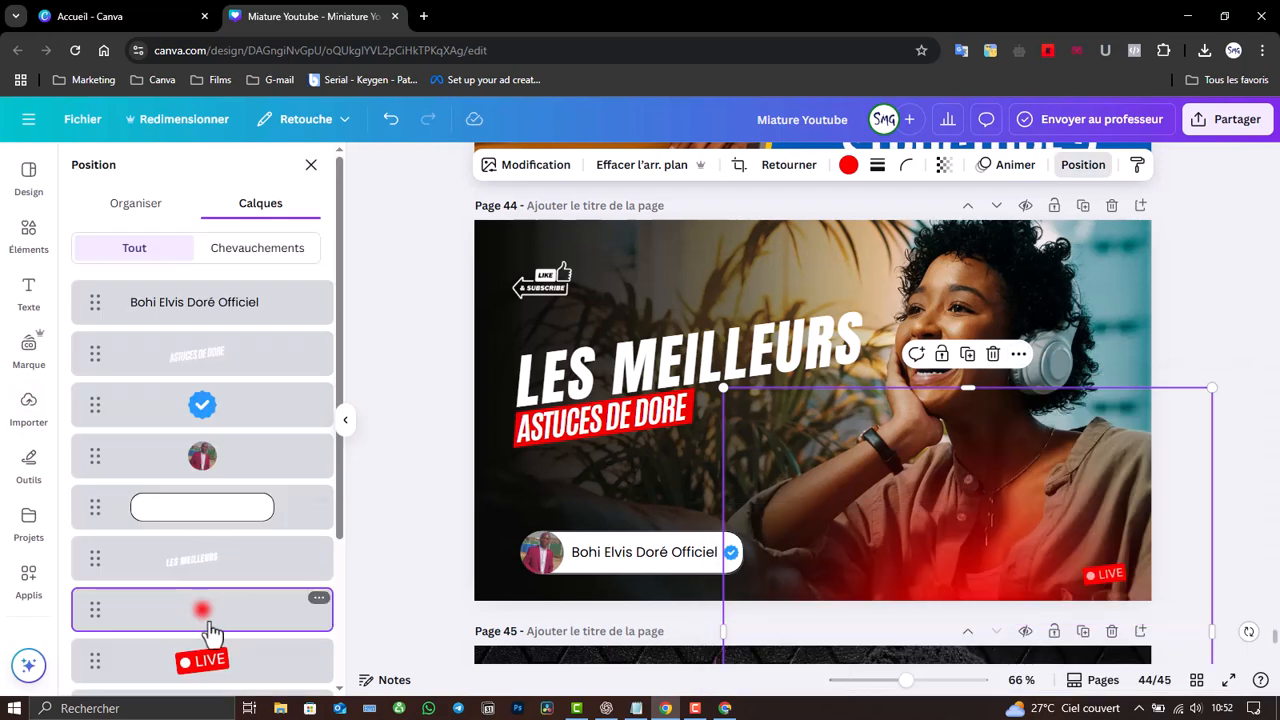
left_click_drag(235, 645, 229, 580)
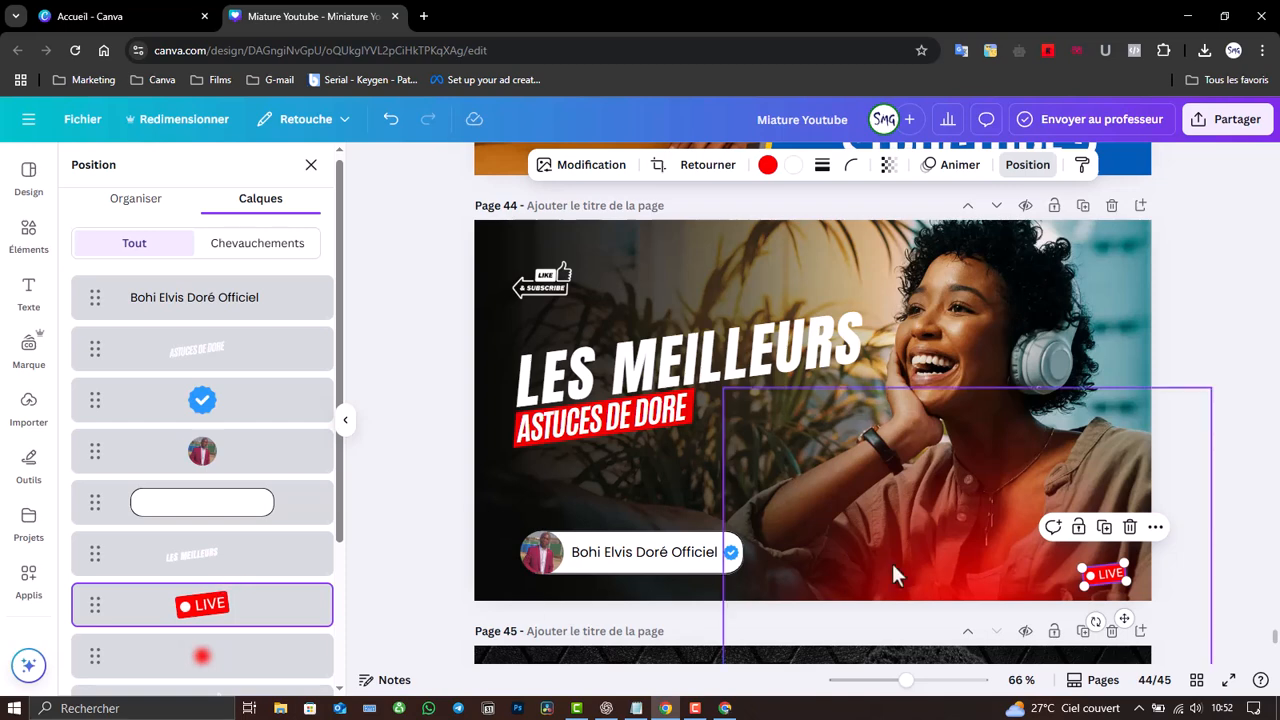
left_click(1104, 527)
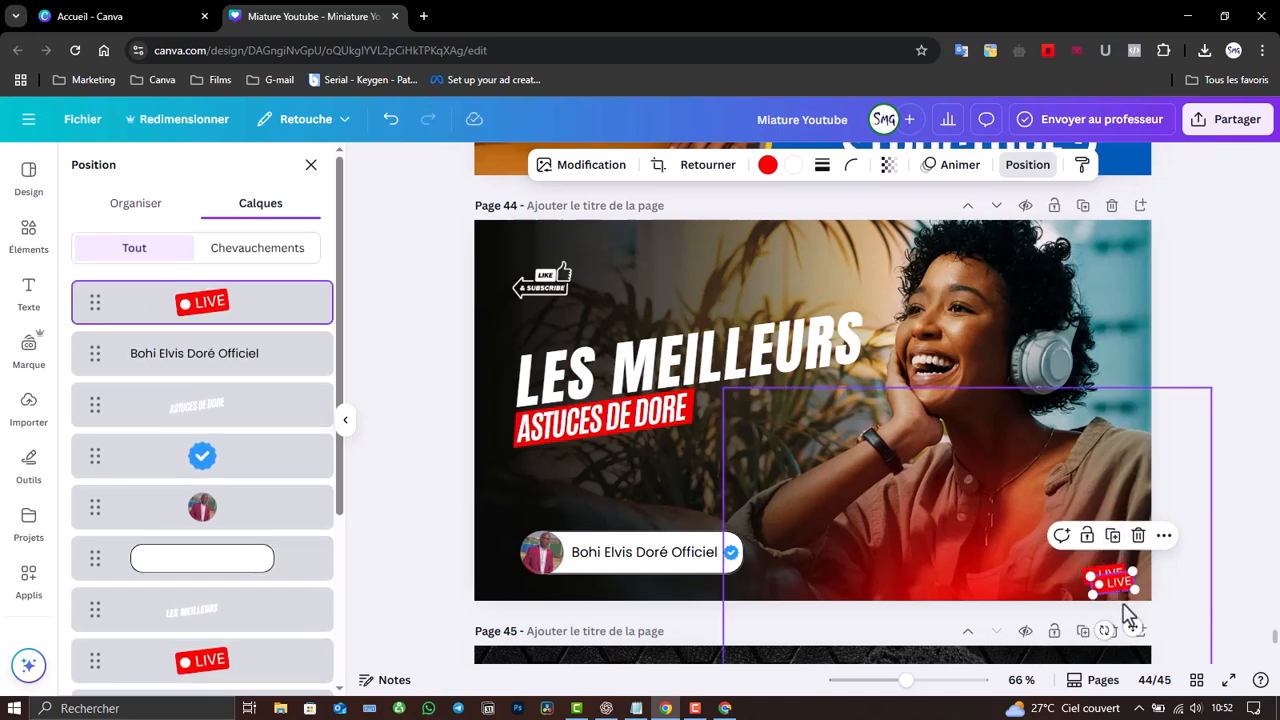
left_click_drag(1132, 622, 722, 572)
mouse_move(748, 571)
left_mouse_down()
mouse_move(727, 573)
mouse_move(731, 584)
left_mouse_up()
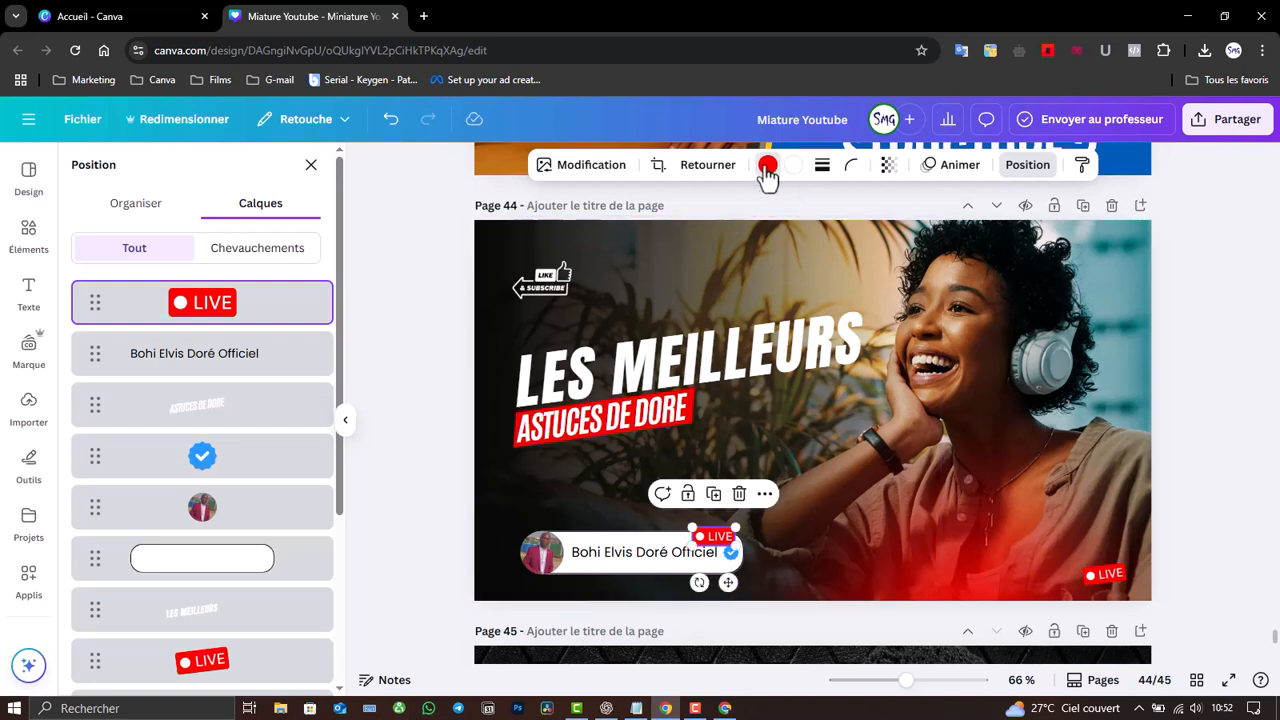
left_click(767, 166)
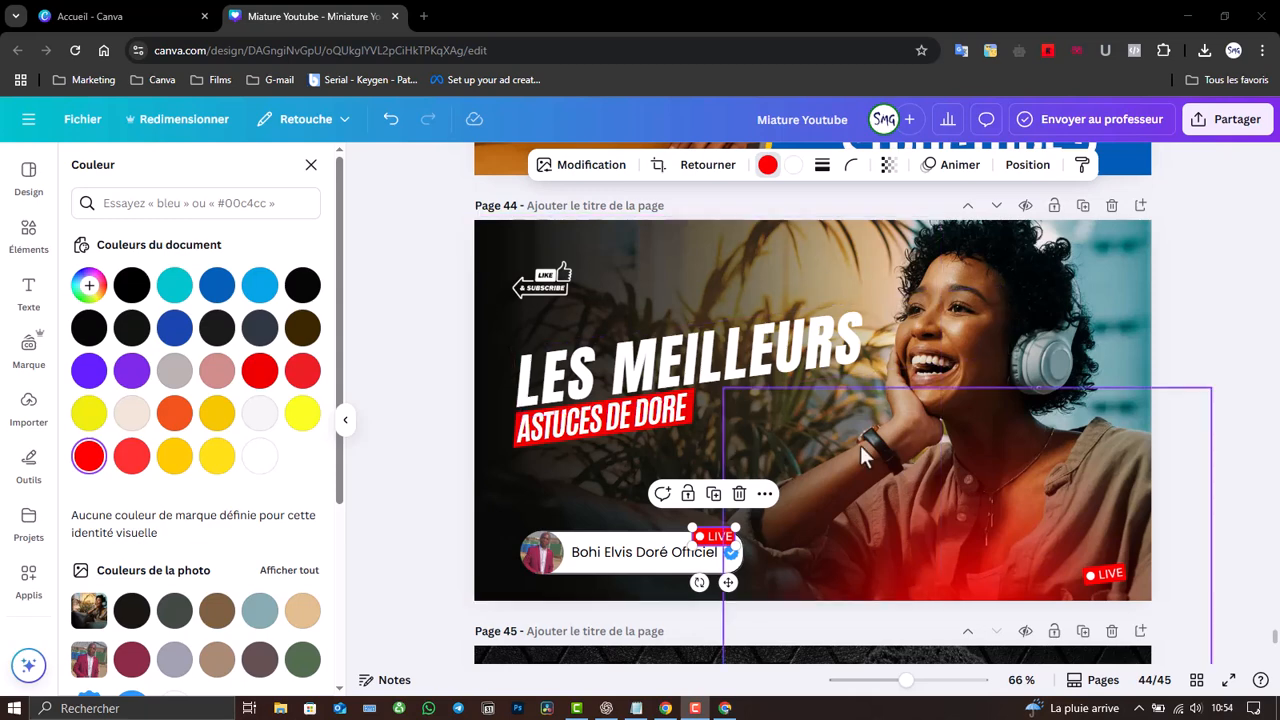
left_click(740, 496)
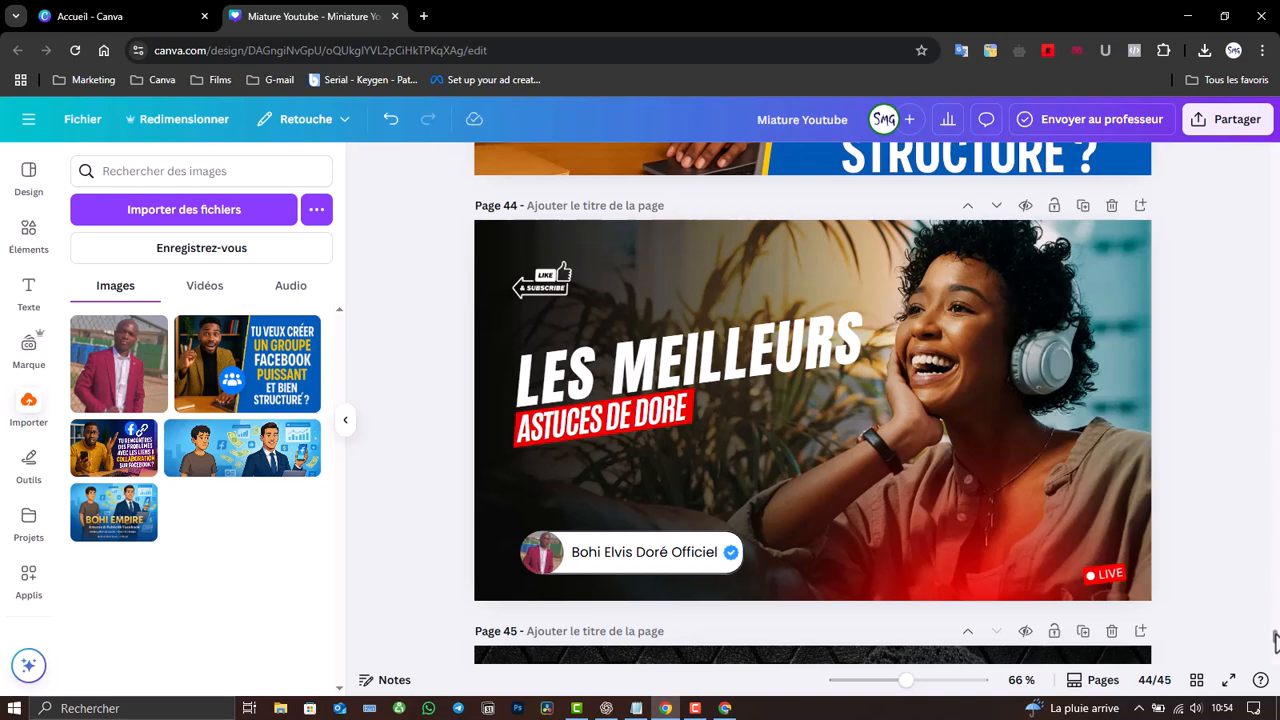
- Delete page 45 so the design ends at page 44
scroll(1276, 640, "down", 4)
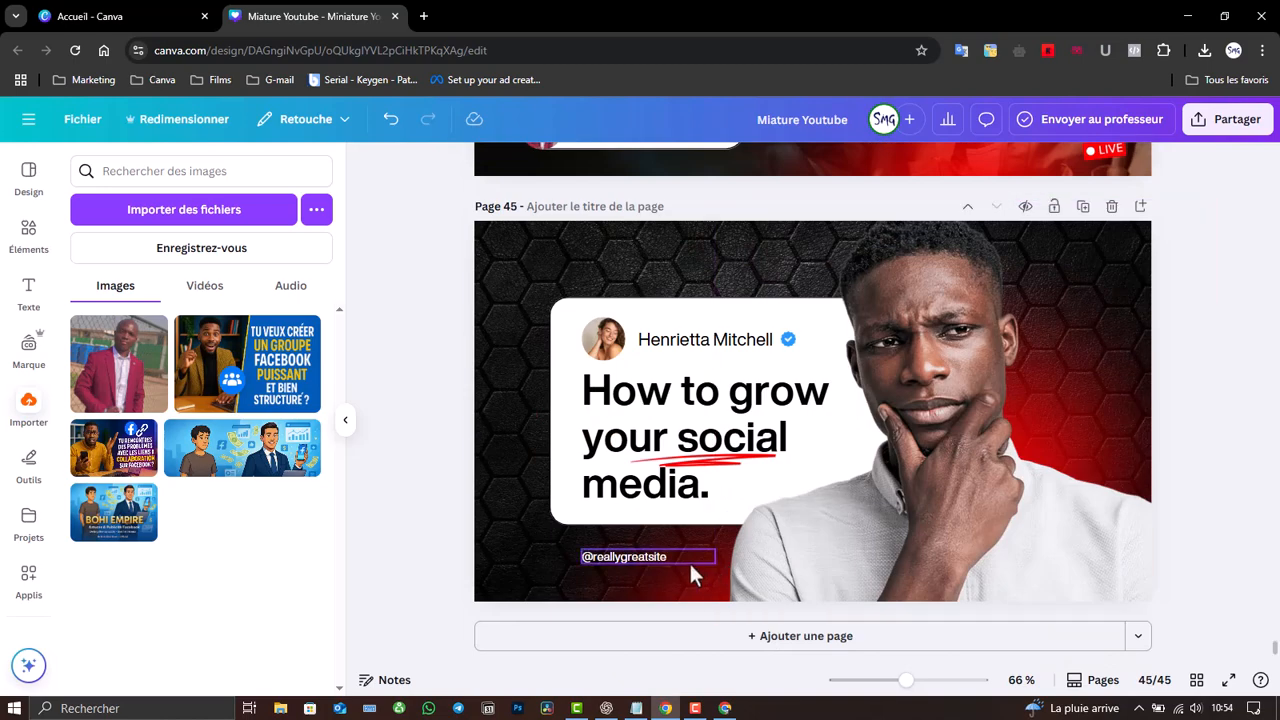
left_click(1112, 208)
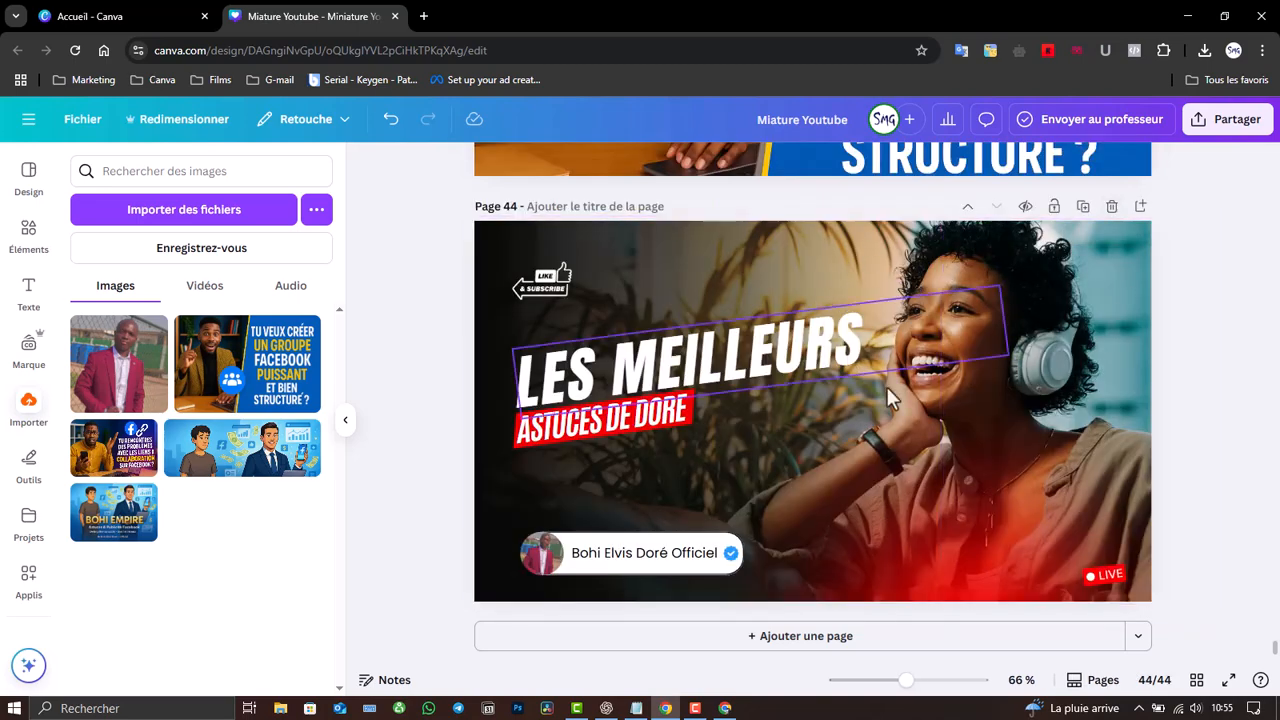
scroll(770, 410, "down", 2)
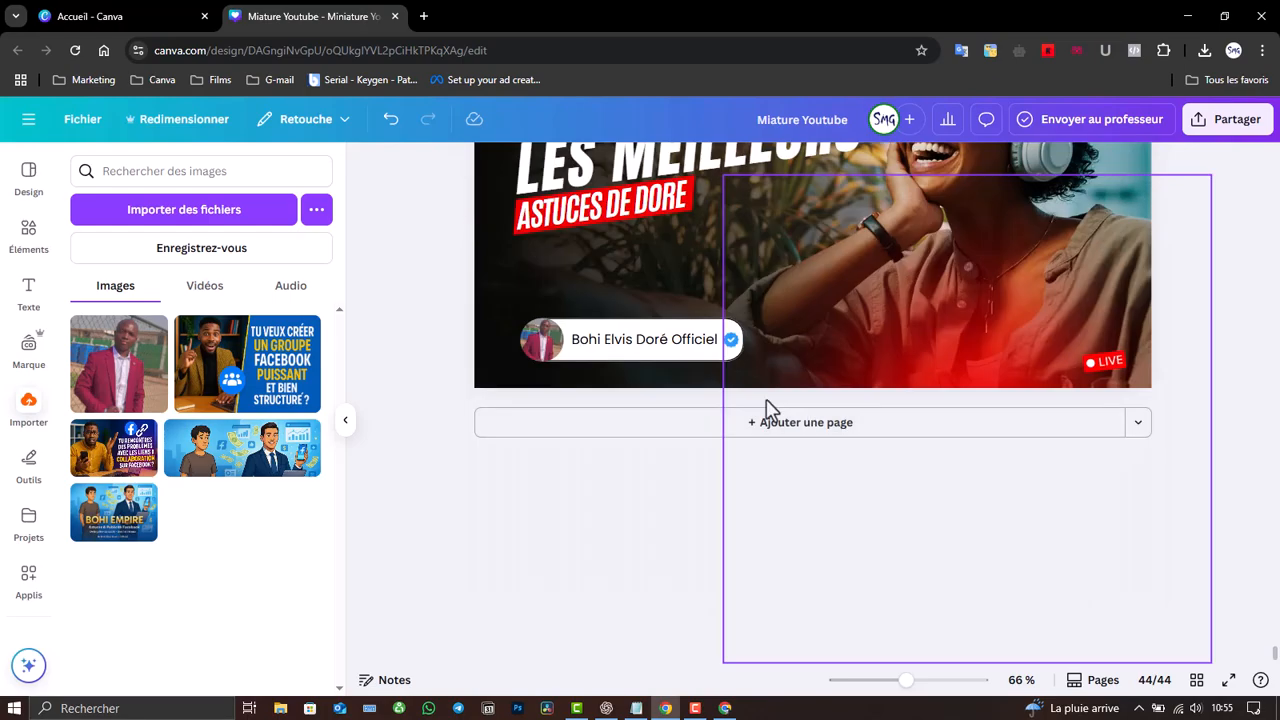
scroll(766, 399, "up", 2)
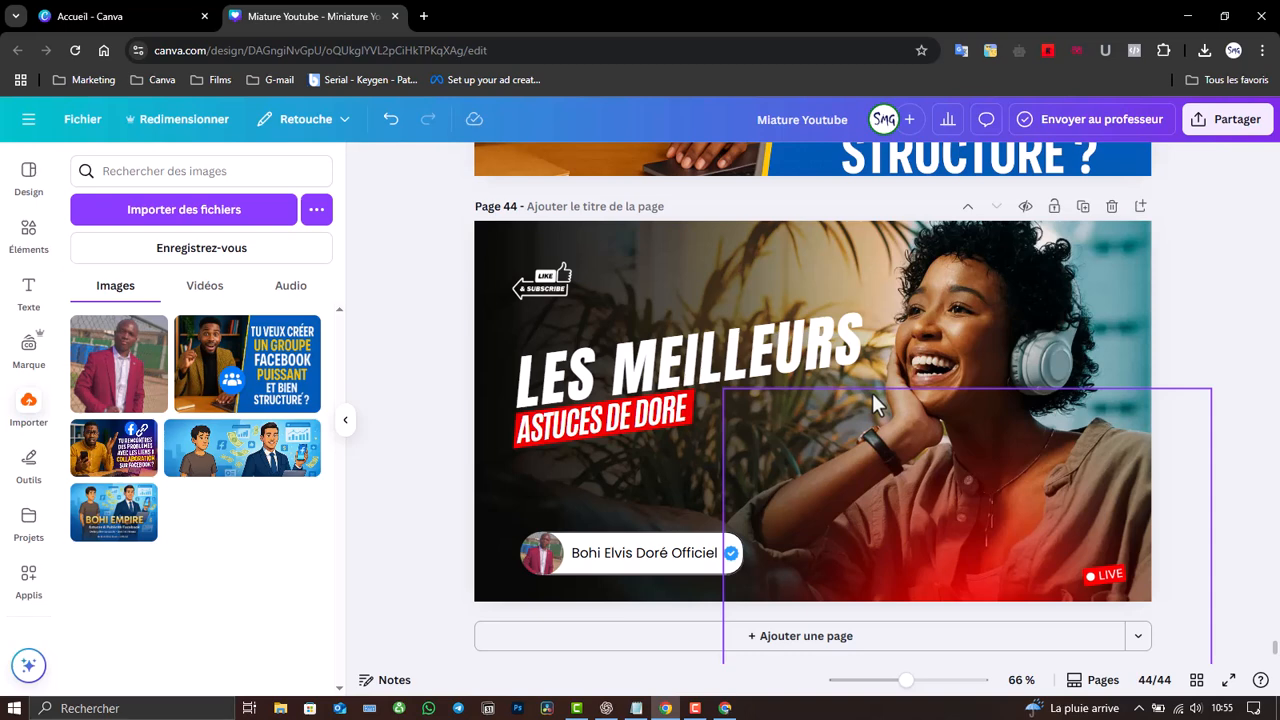
- Restore the accidentally deleted page 44 and open the Partager sharing panel
left_click(1112, 207)
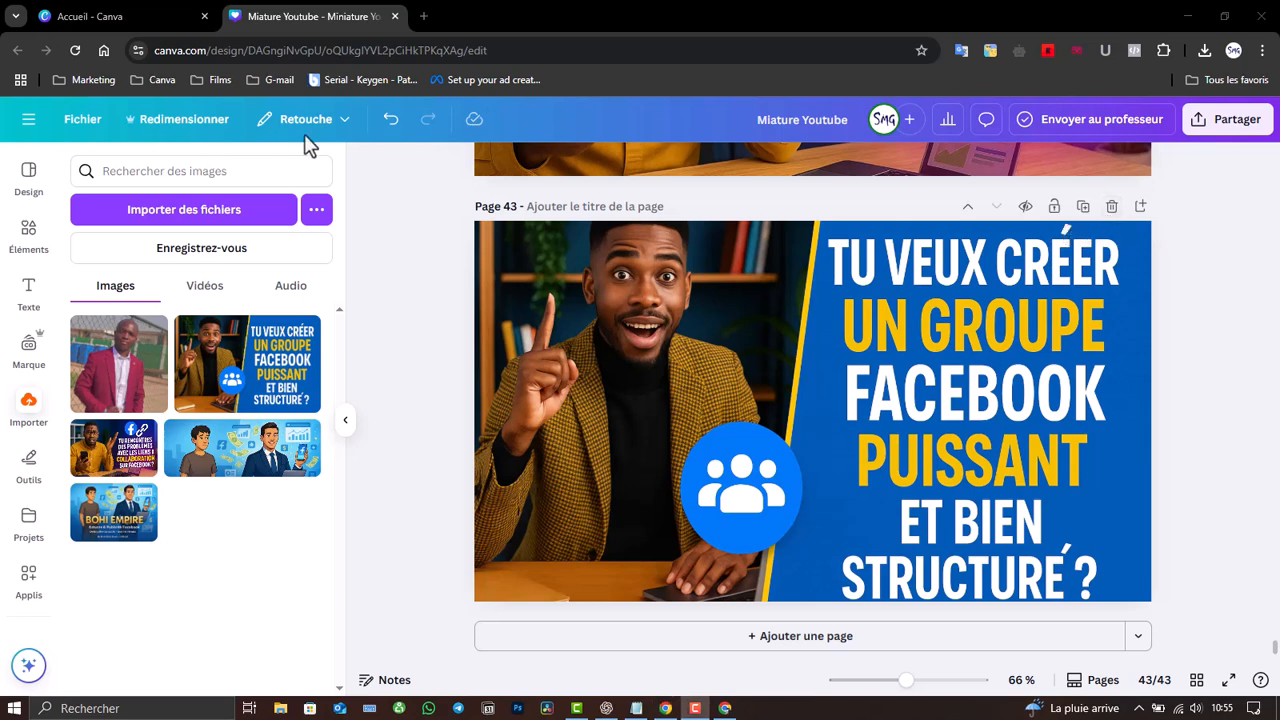
left_click(386, 122)
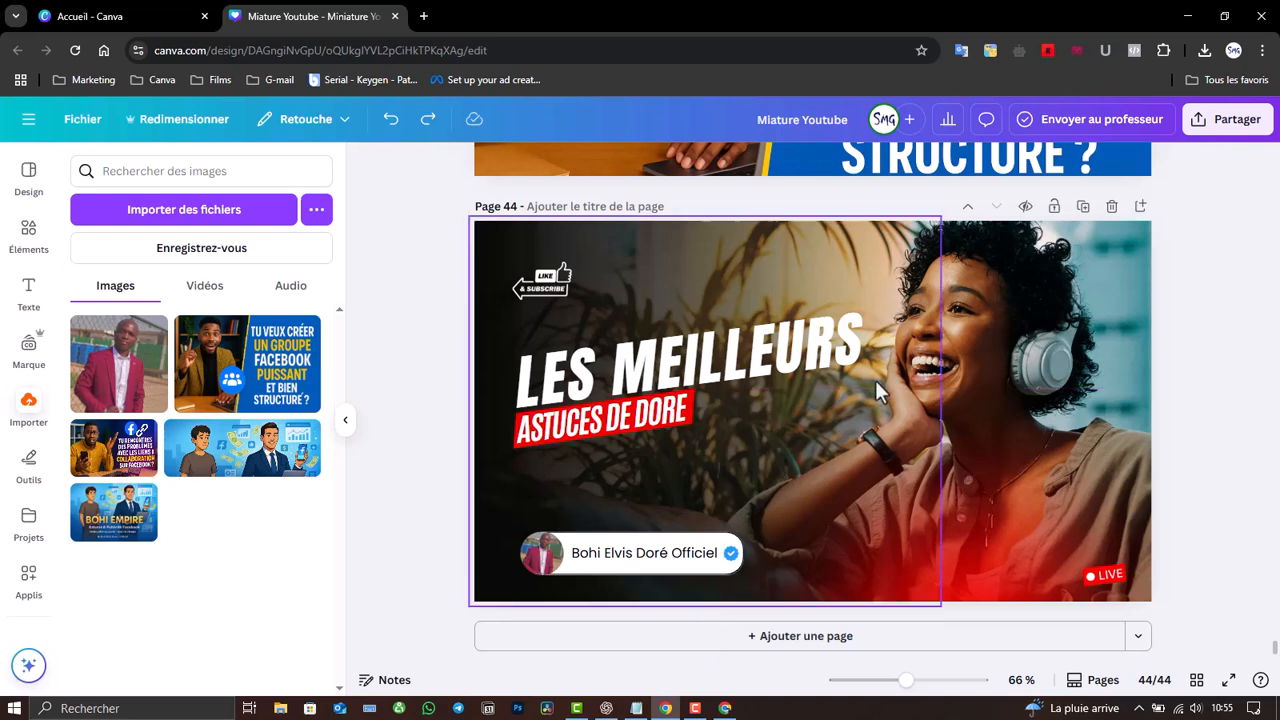
left_click(1218, 128)
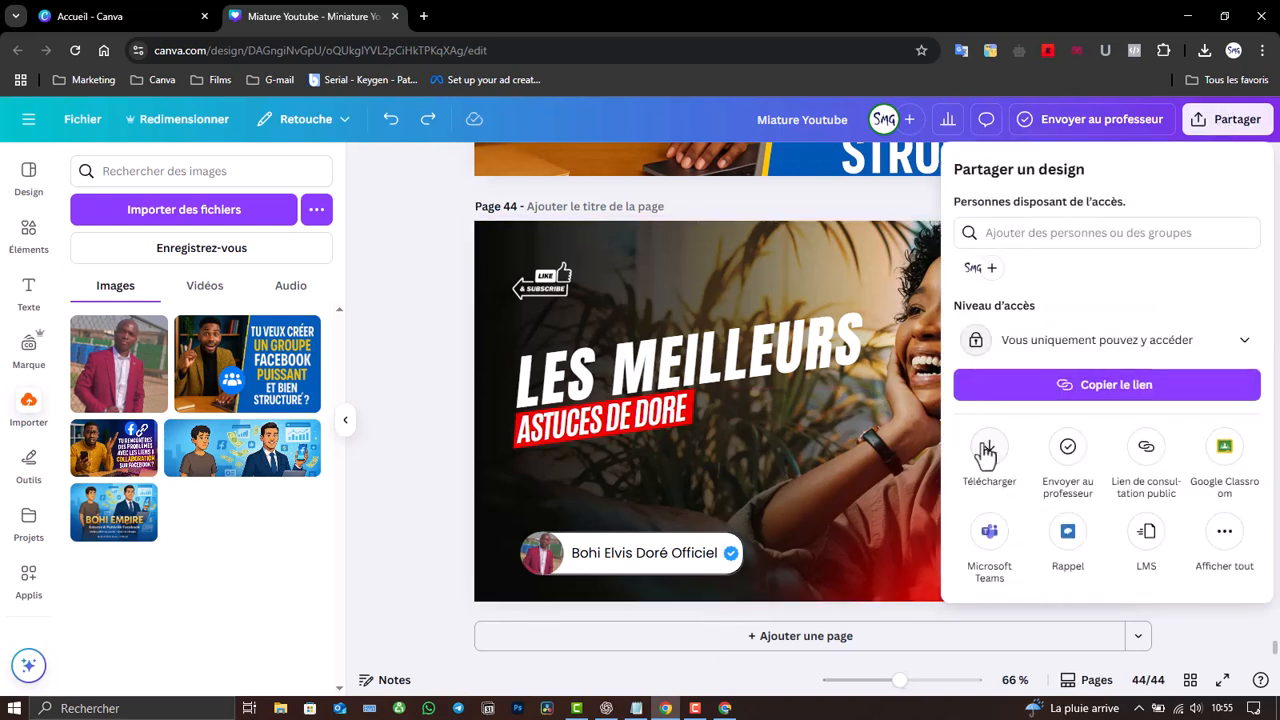
- Download only the current page 44 as a JPG file, Miature Youtube.jpg
left_click(988, 450)
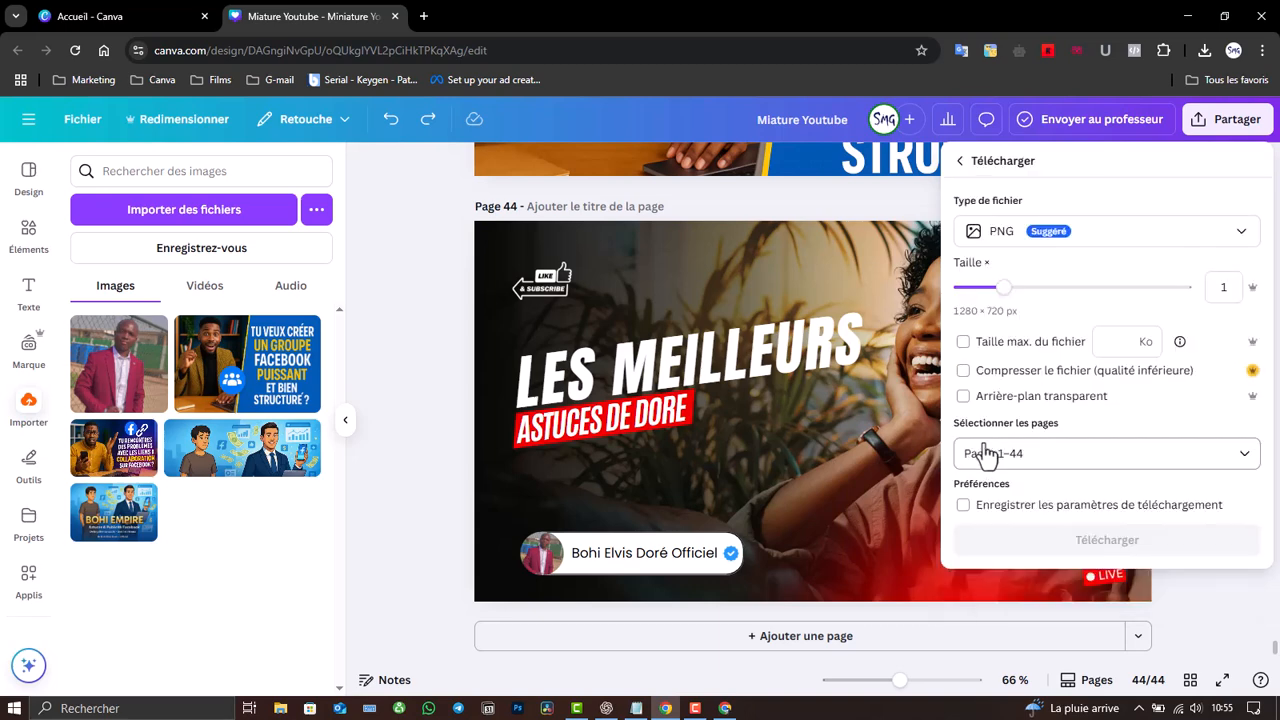
left_click(1071, 240)
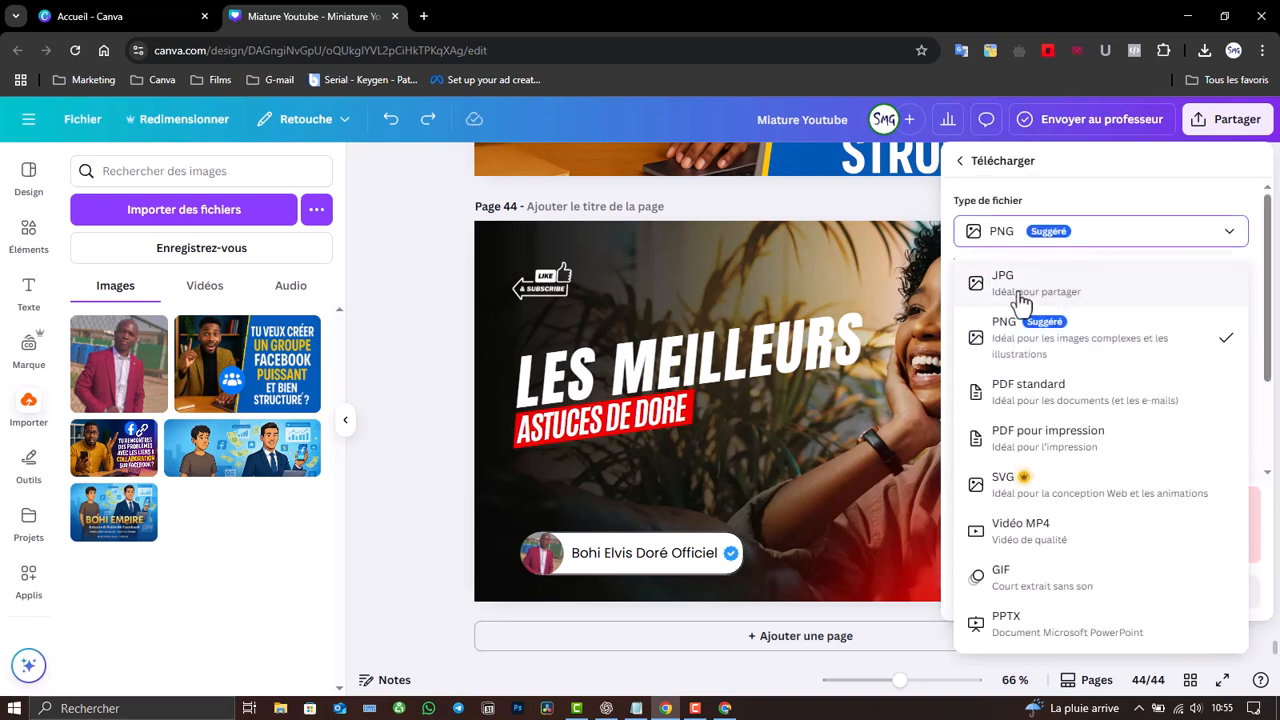
left_click(1053, 300)
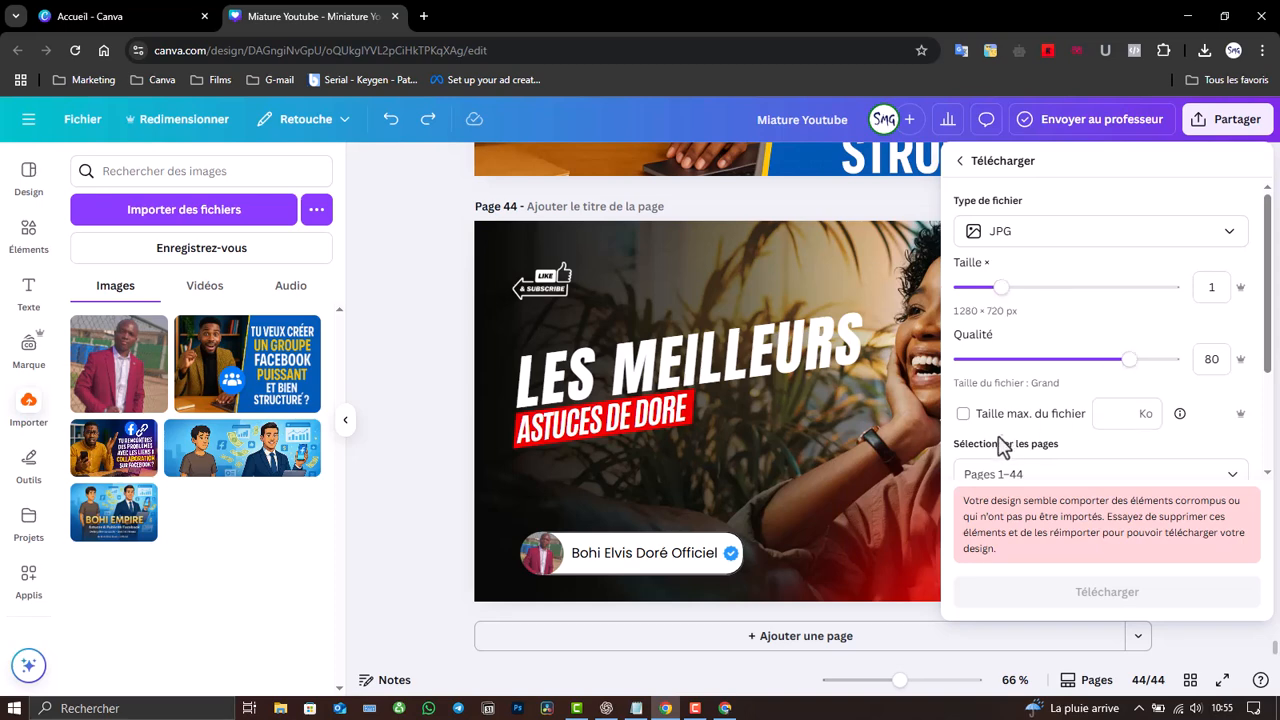
left_click(1107, 474)
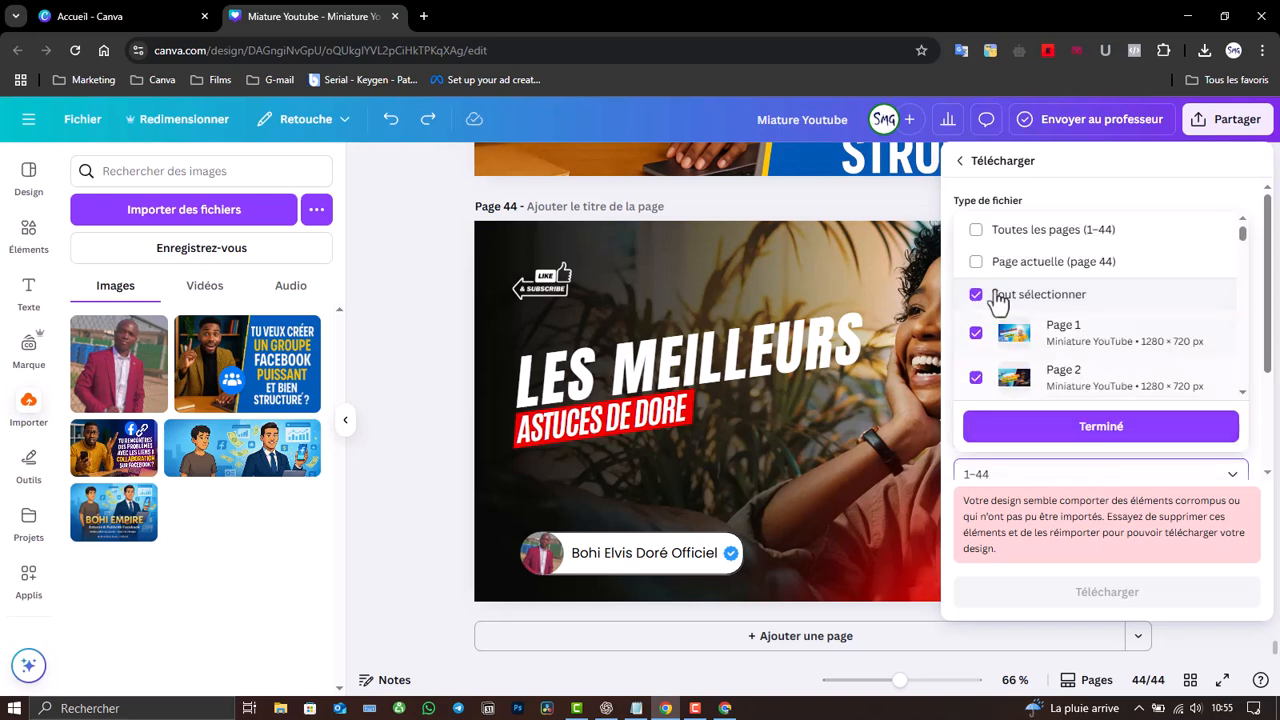
left_click(1050, 262)
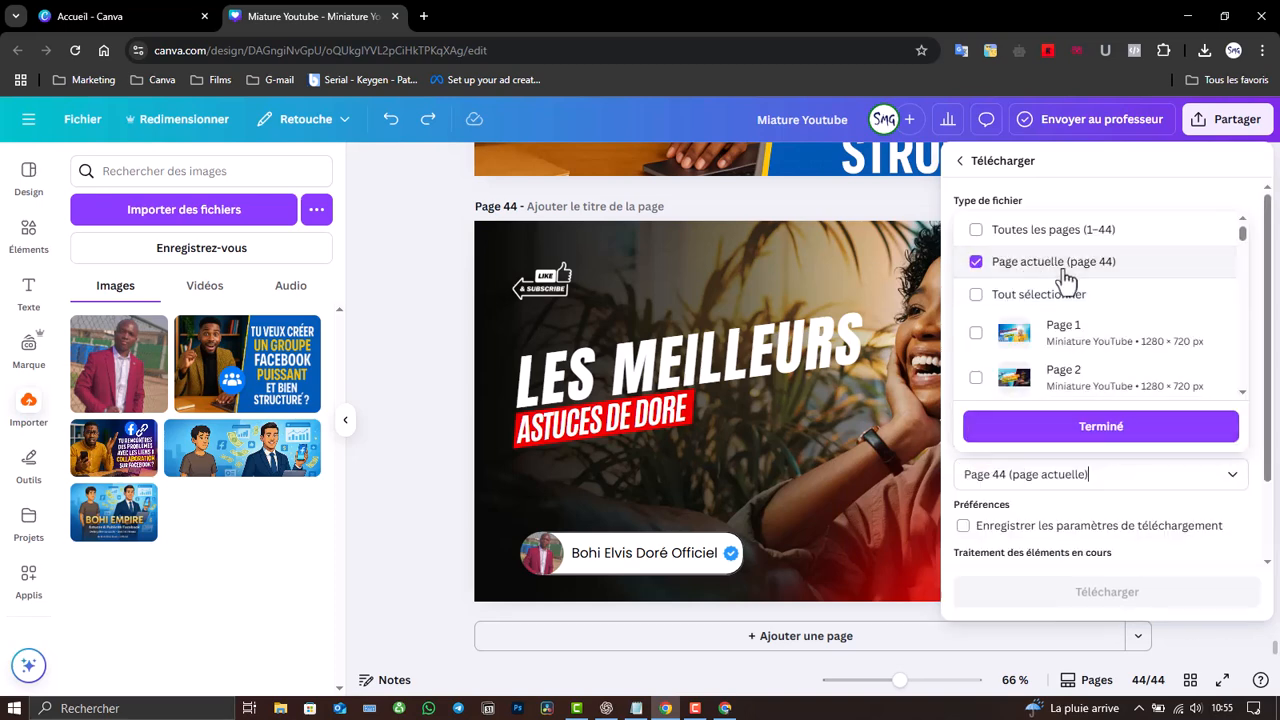
left_click(1105, 432)
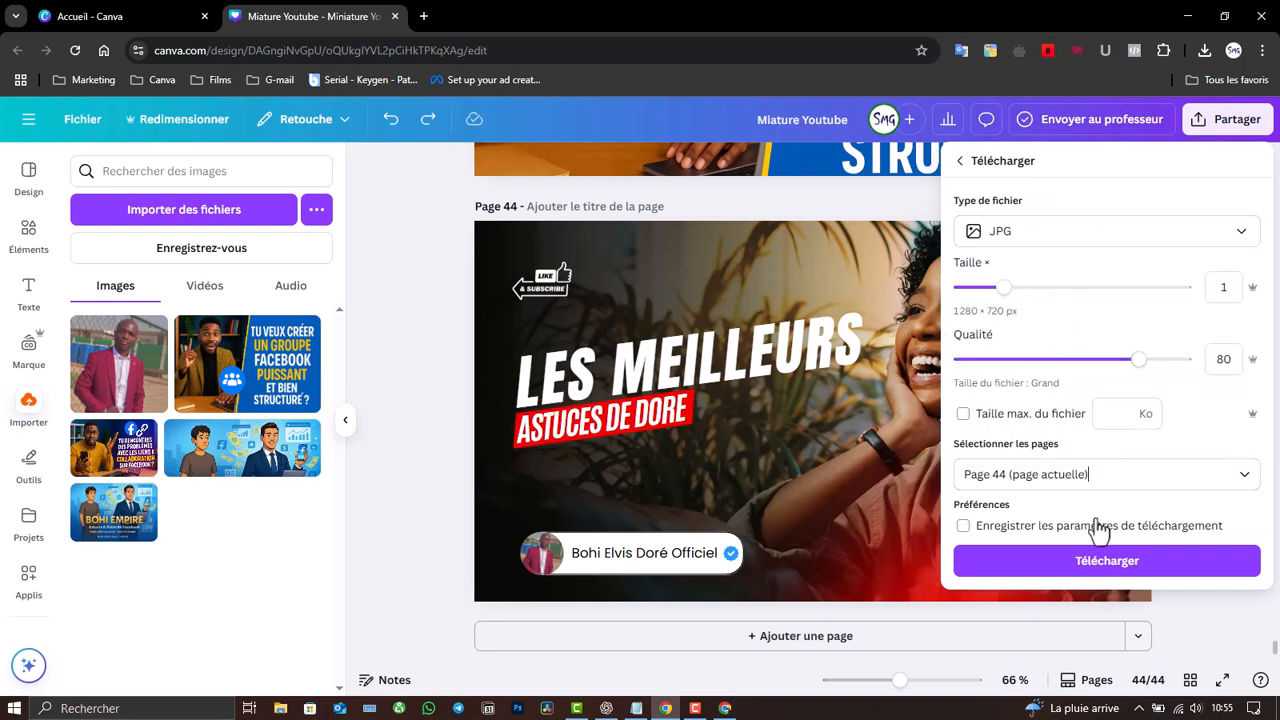
left_click(1130, 572)
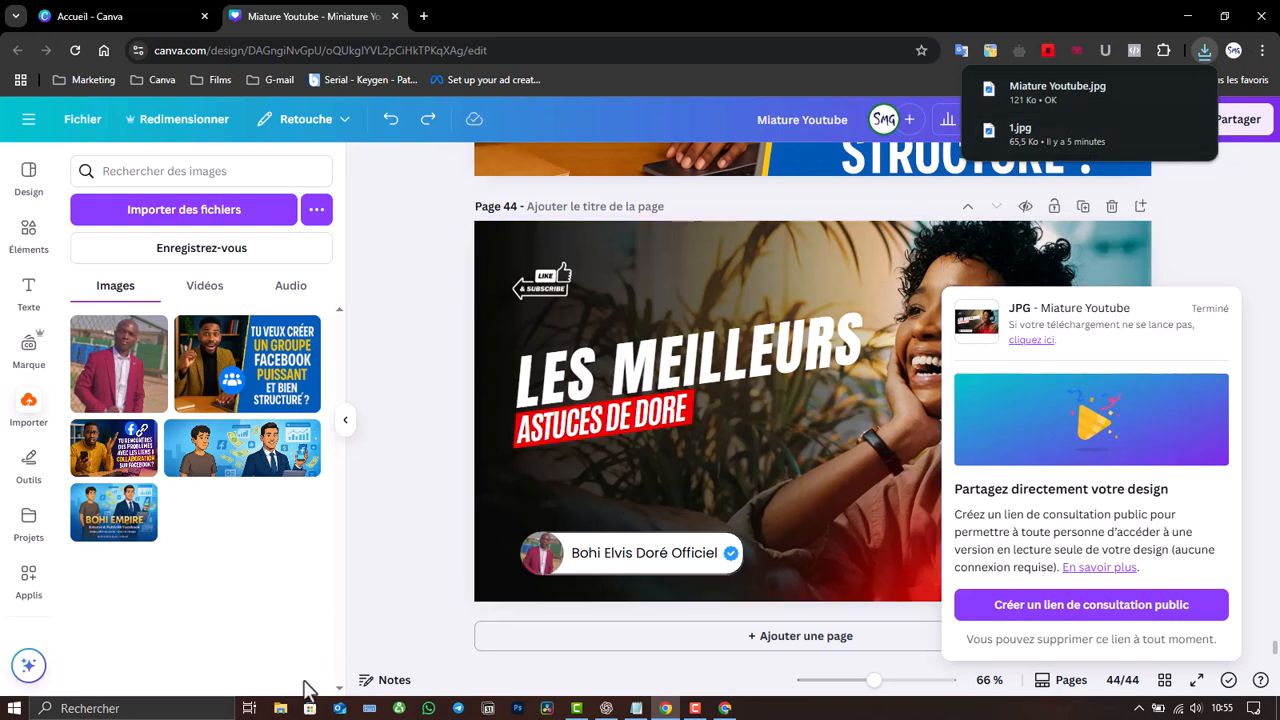
- Delete the old file 1 from the Téléchargements folder in File Explorer
left_click(280, 708)
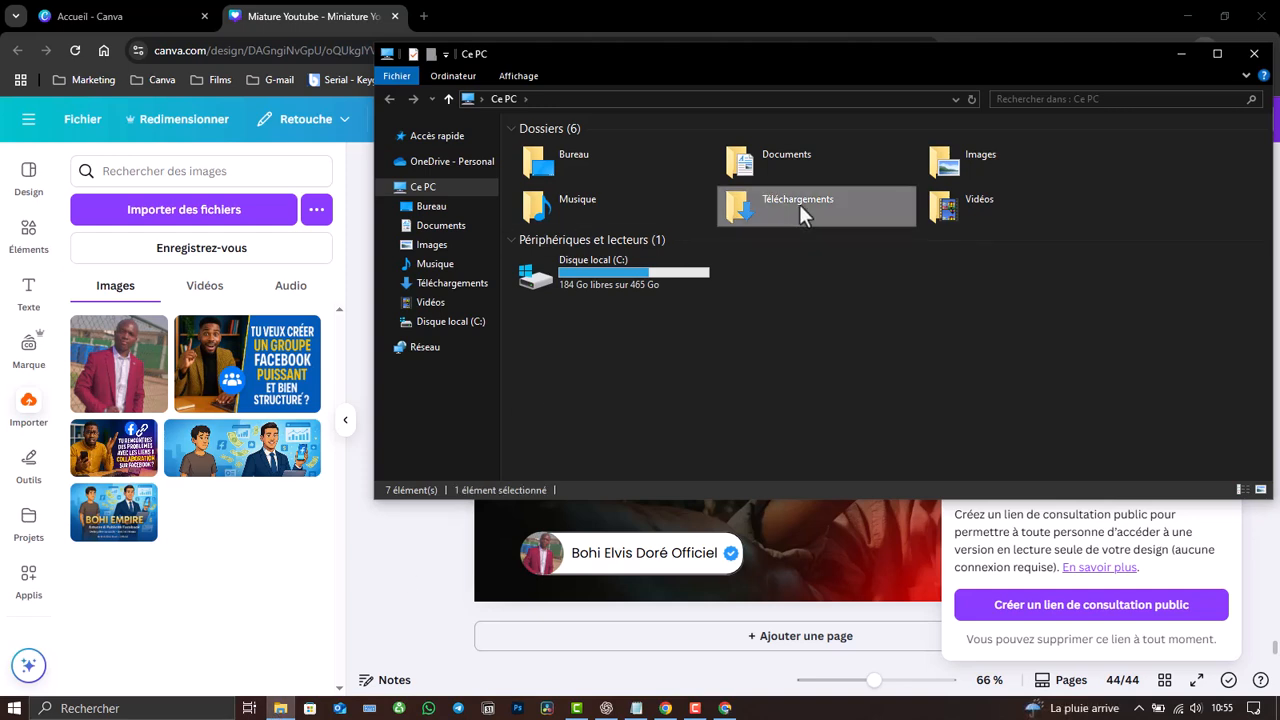
double_click(799, 204)
left_click(545, 170)
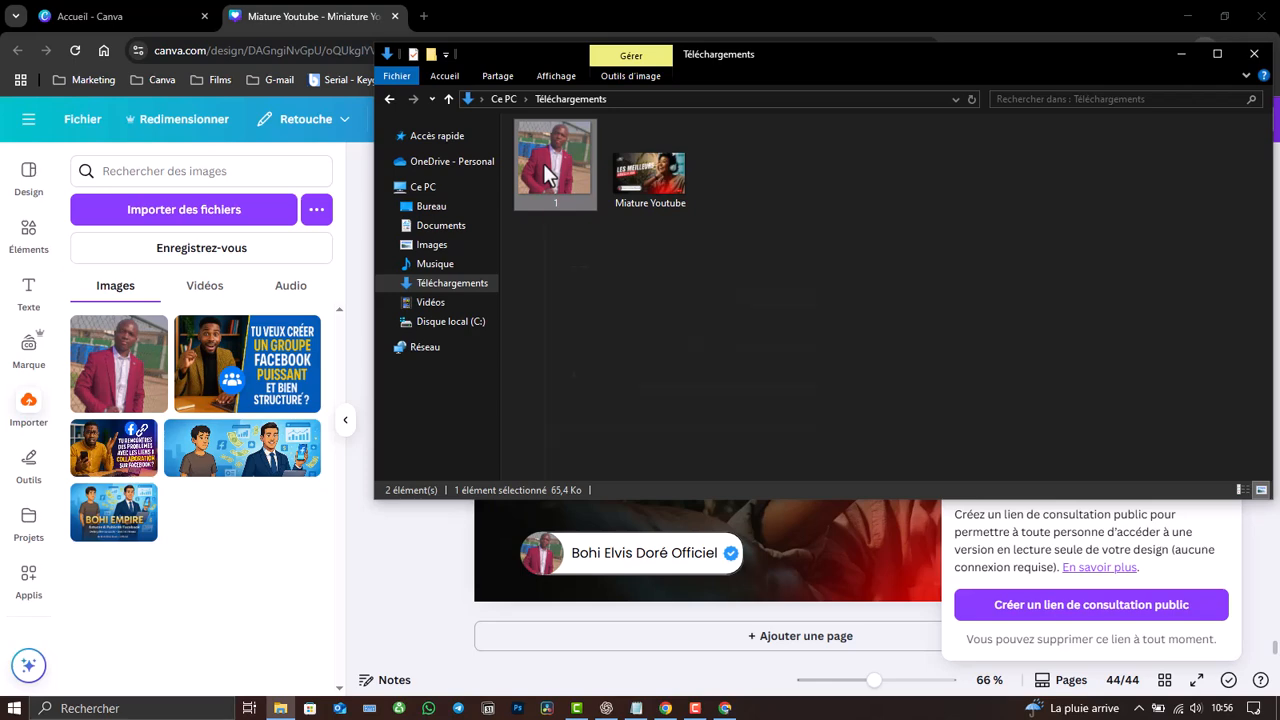
right_click(543, 163)
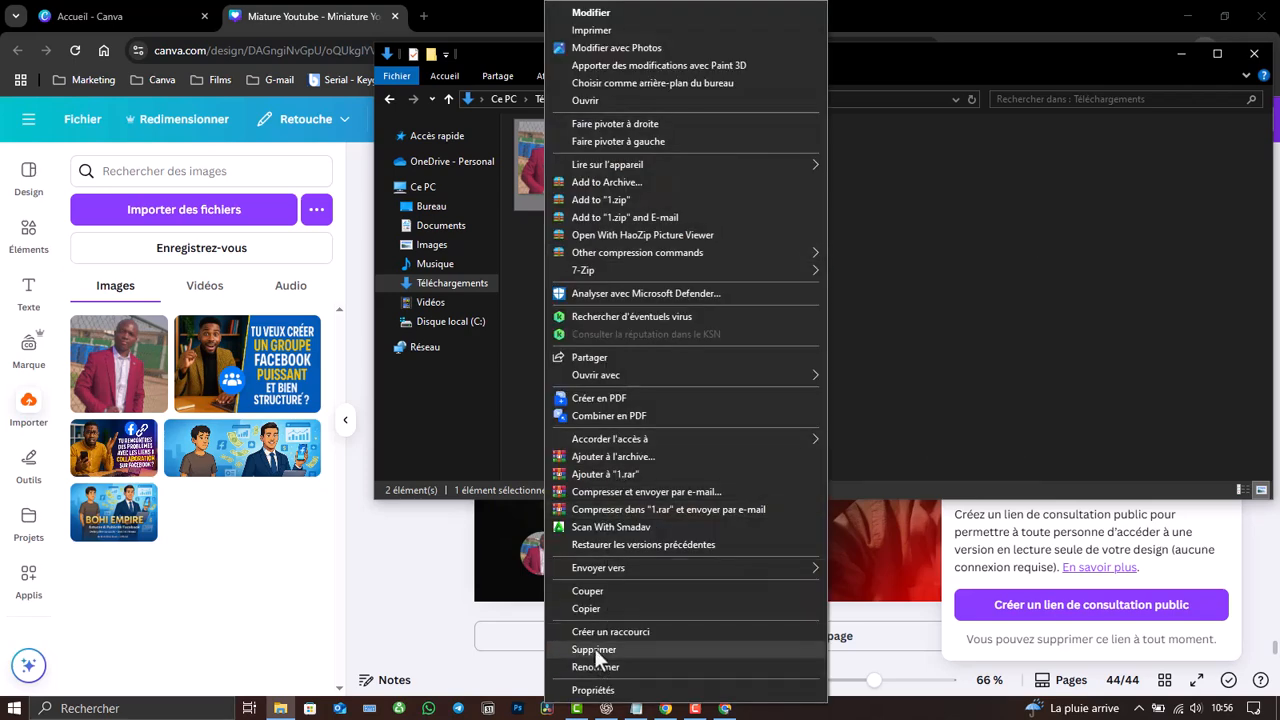
left_click(594, 649)
- Open Miature Youtube.jpg in Photos and maximize the viewer window
left_click(546, 154)
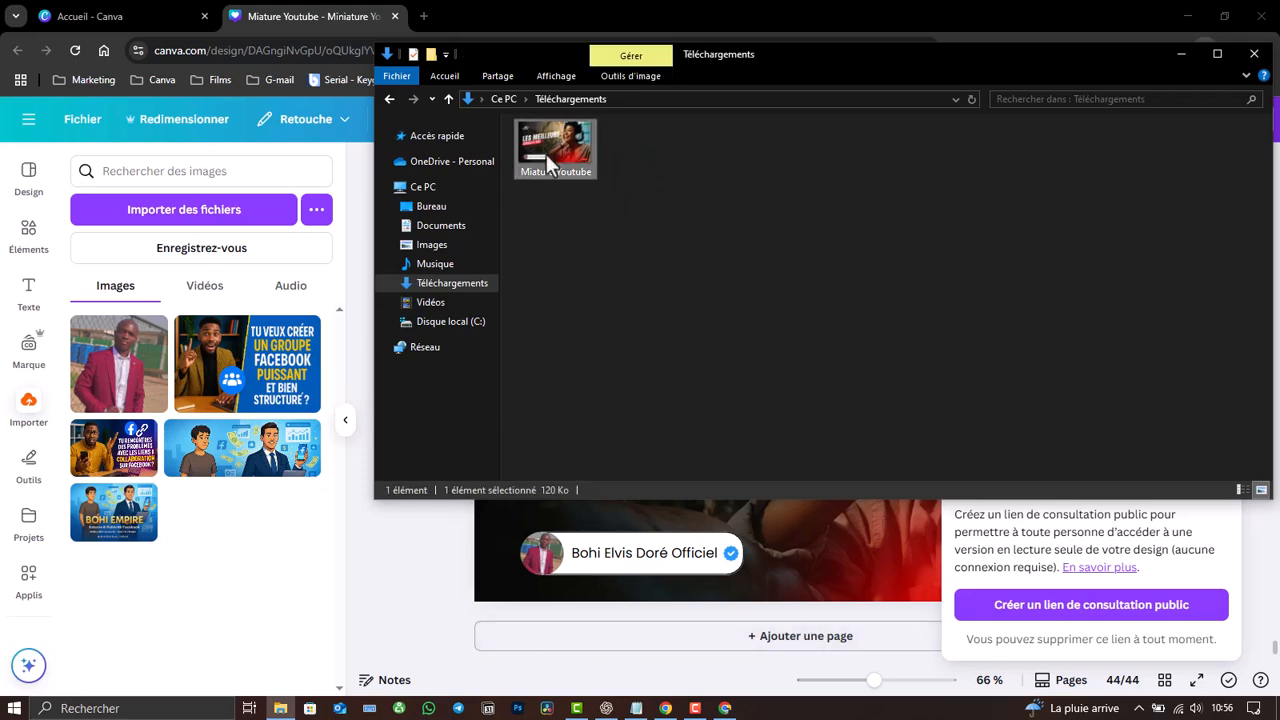
double_click(546, 154)
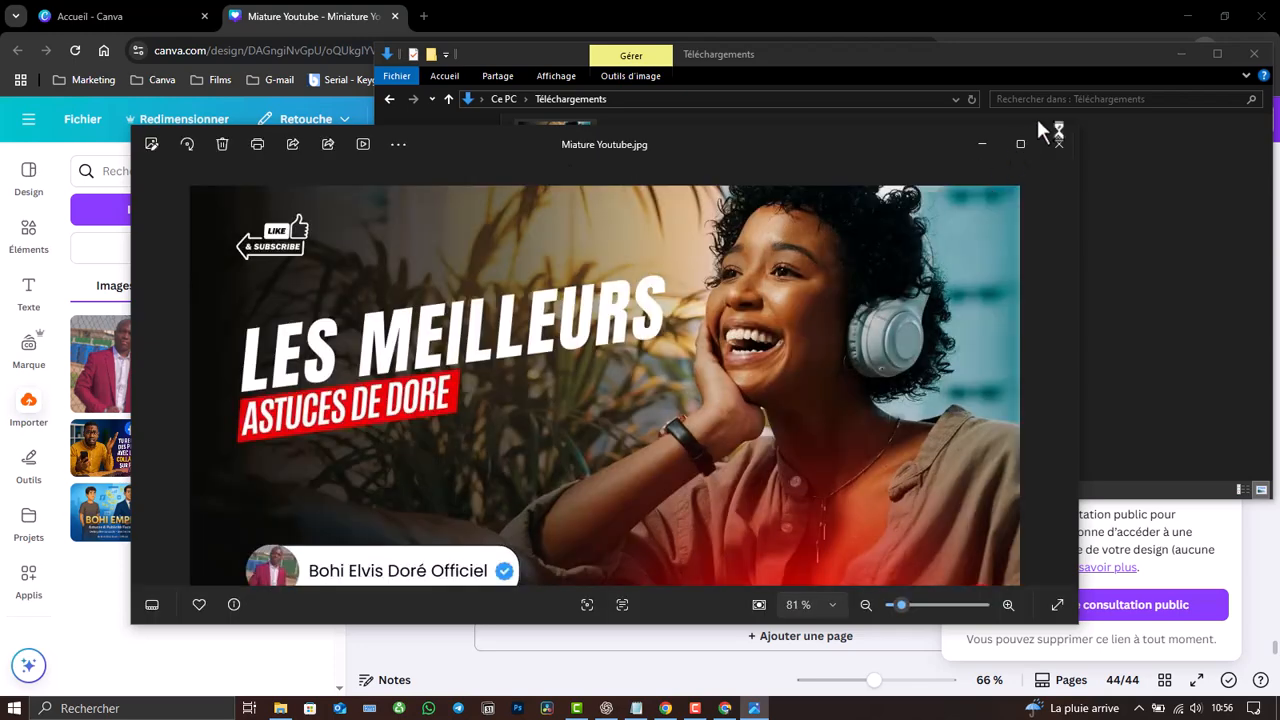
left_click(1022, 142)
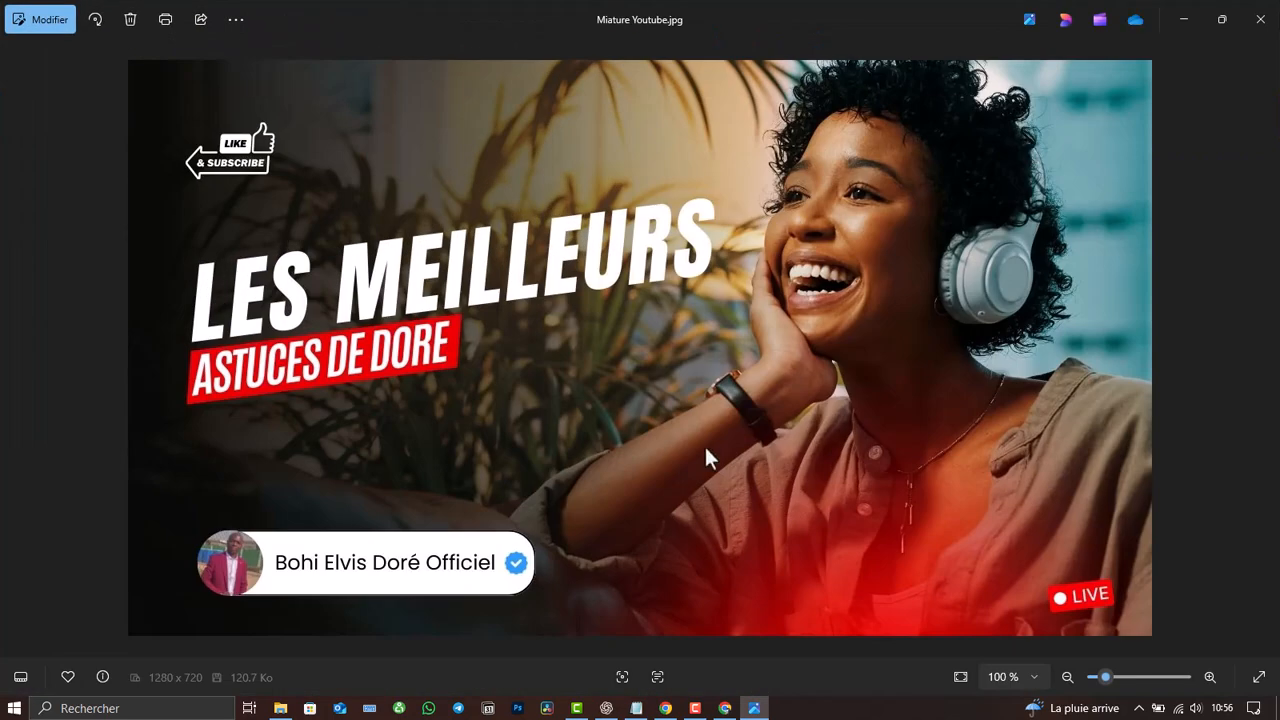